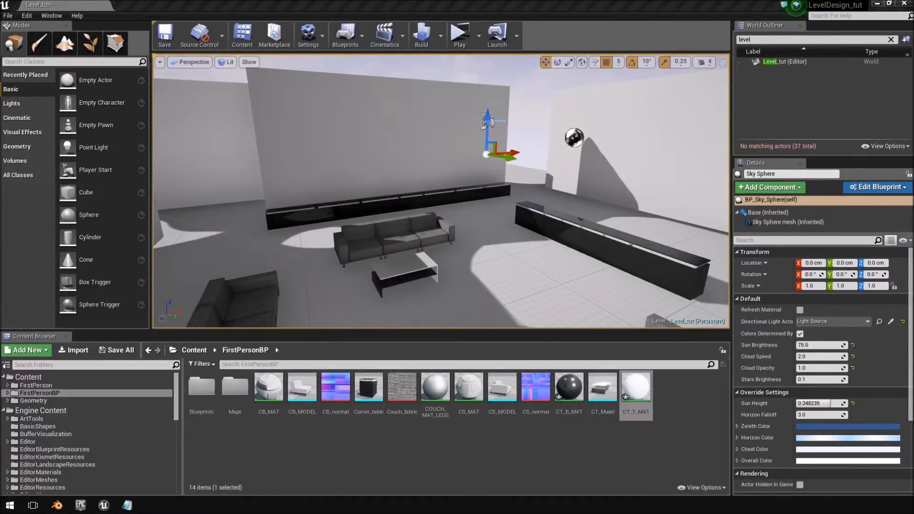
# Examine the room interior in the paused Mirror's Edge Catalyst reference video, full screen and windowed, and close the player.
pyautogui.scroll(-2, 538, 202)
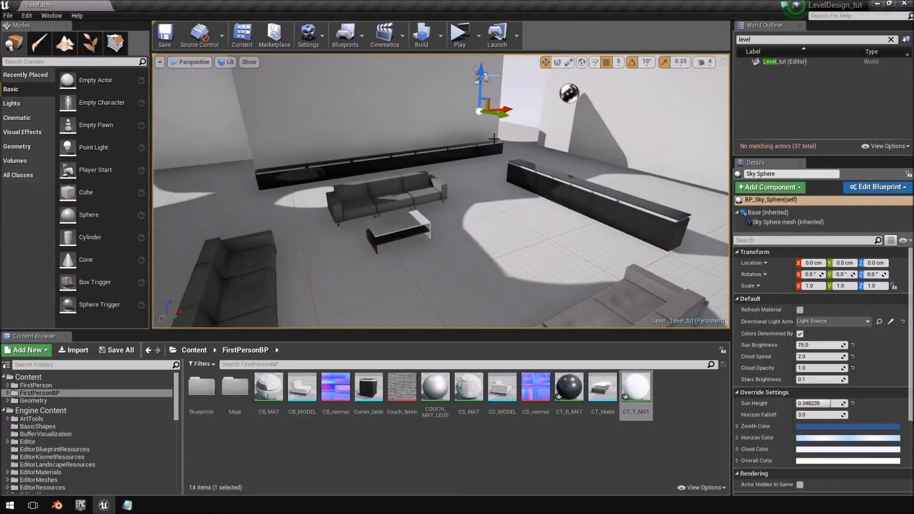
pyautogui.moveTo(520, 227); pyautogui.dragTo(516, 206, button='right')
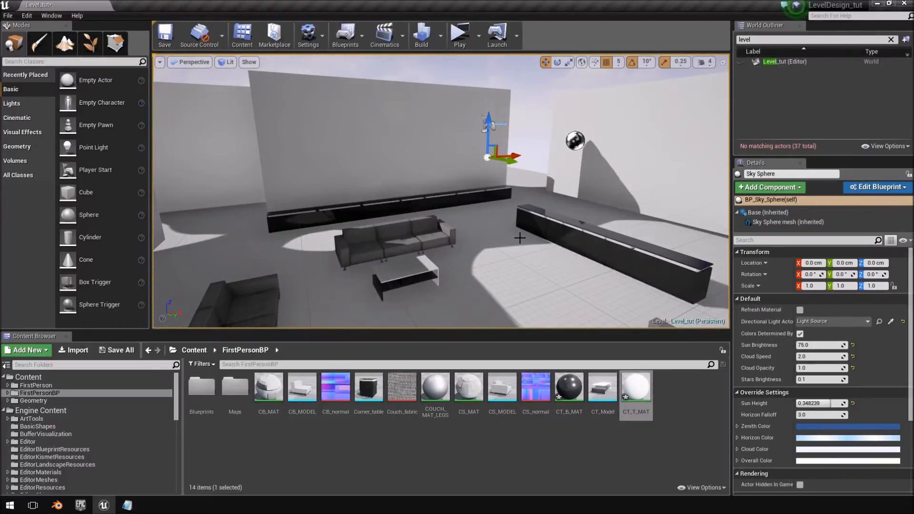
pyautogui.moveTo(913, 53); pyautogui.dragTo(424, 33)
pyautogui.doubleClick(424, 33)
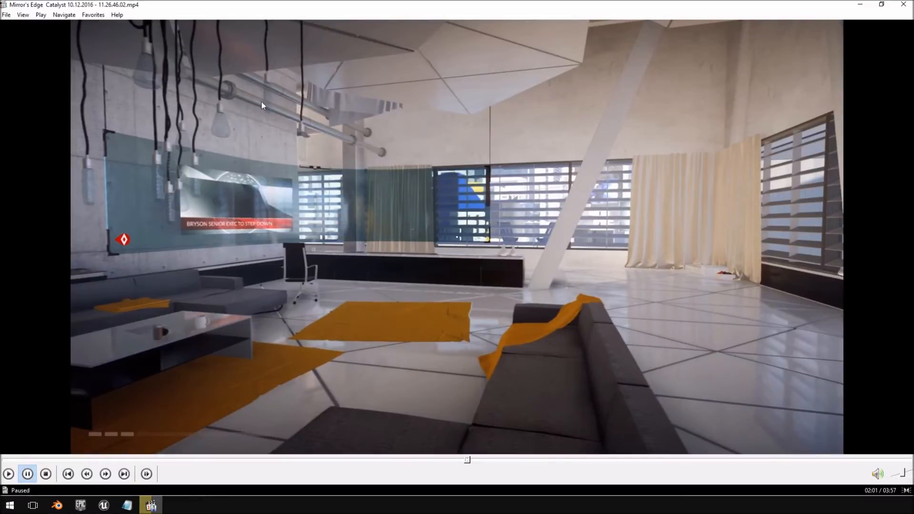
pyautogui.doubleClick(215, 107)
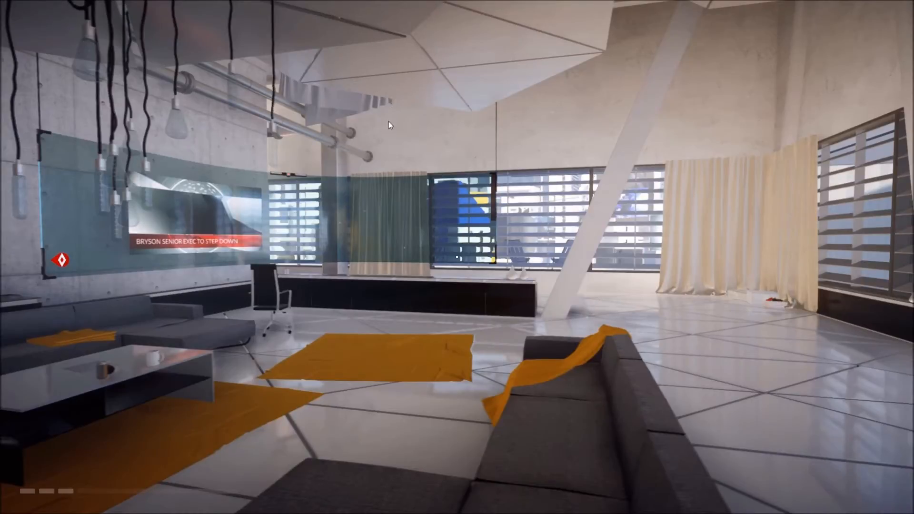
pyautogui.doubleClick(374, 191)
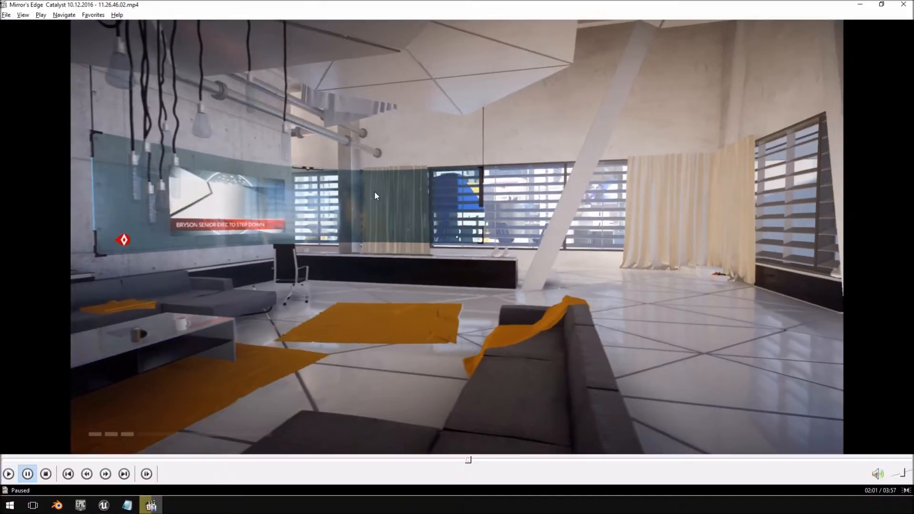
pyautogui.click(907, 3)
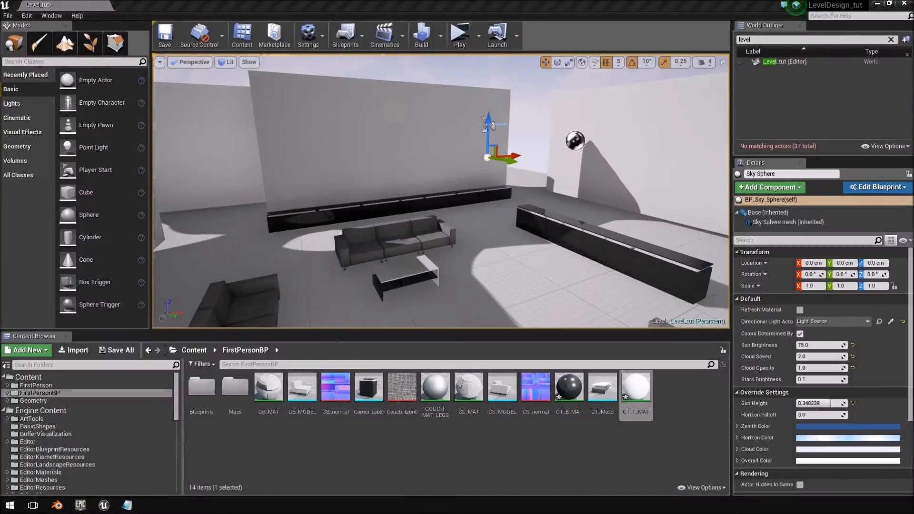
# Switch to Blender and add a cylinder mesh at the 3D cursor in the centre of the scene.
pyautogui.hotkey('alt', 'Tab')
pyautogui.moveTo(424, 209); pyautogui.dragTo(340, 279, button='middle')
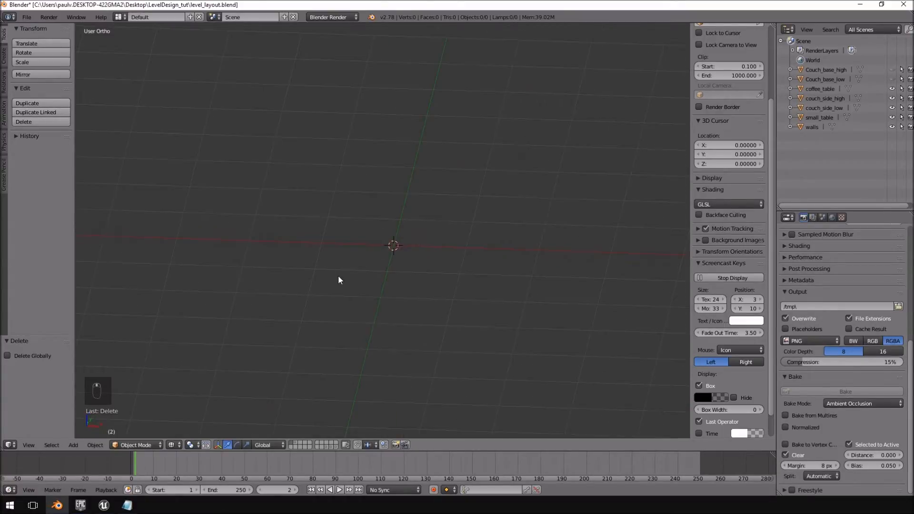
pyautogui.hotkey('shift', 'c')
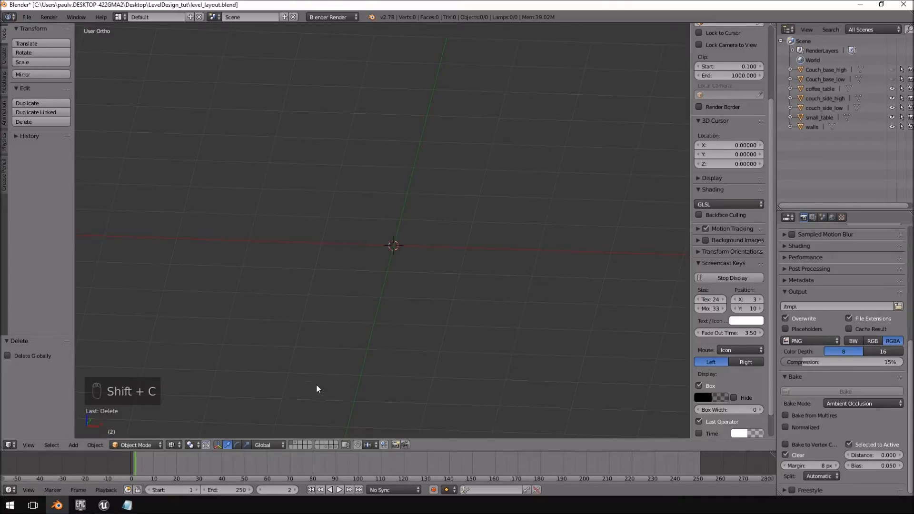
pyautogui.hotkey('shift', 'a')
pyautogui.moveTo(359, 313)
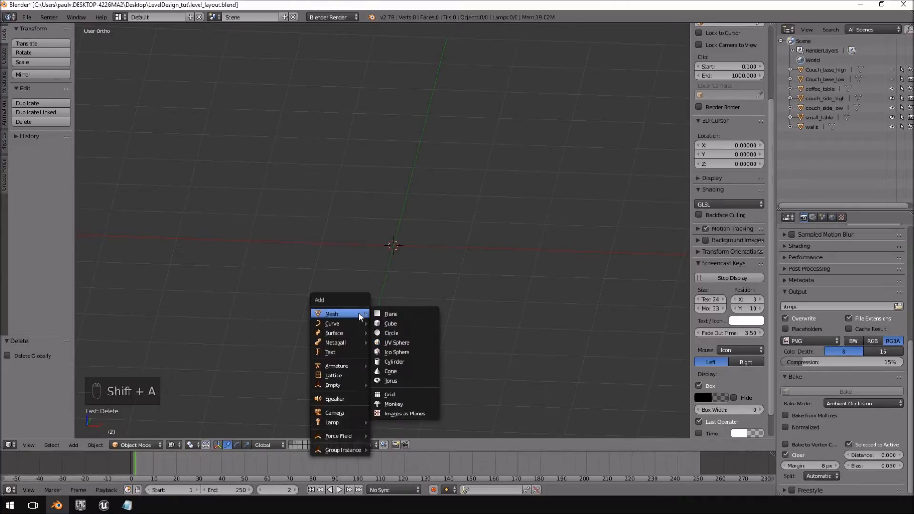
pyautogui.hotkey('shift', 'a')
pyautogui.moveTo(321, 331)
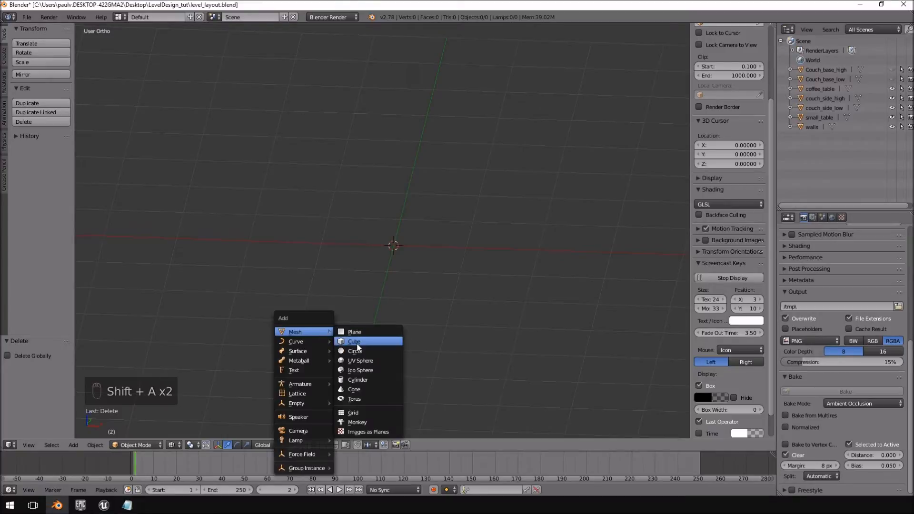
pyautogui.click(357, 379)
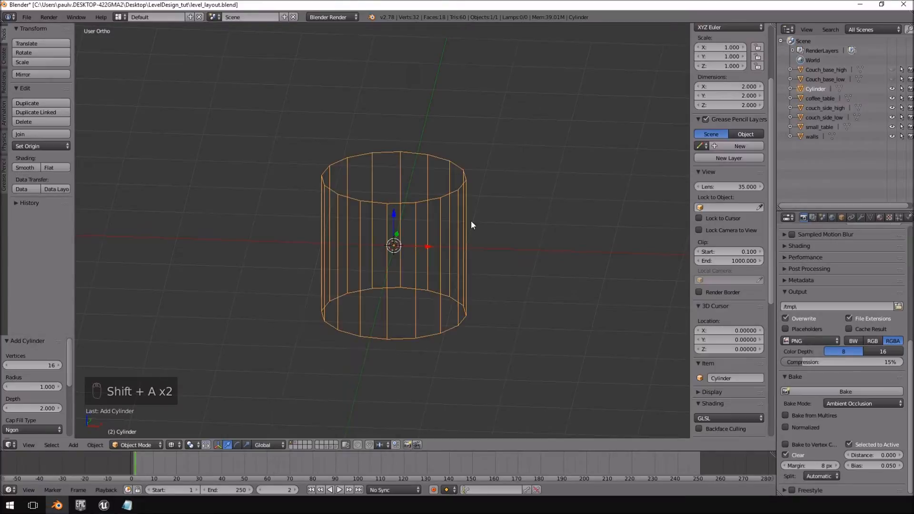
# Display the new cylinder in solid shading and set its vertex count to 32, keeping the default radius and depth.
pyautogui.press('z')
pyautogui.moveTo(390, 268); pyautogui.dragTo(387, 224, button='middle')
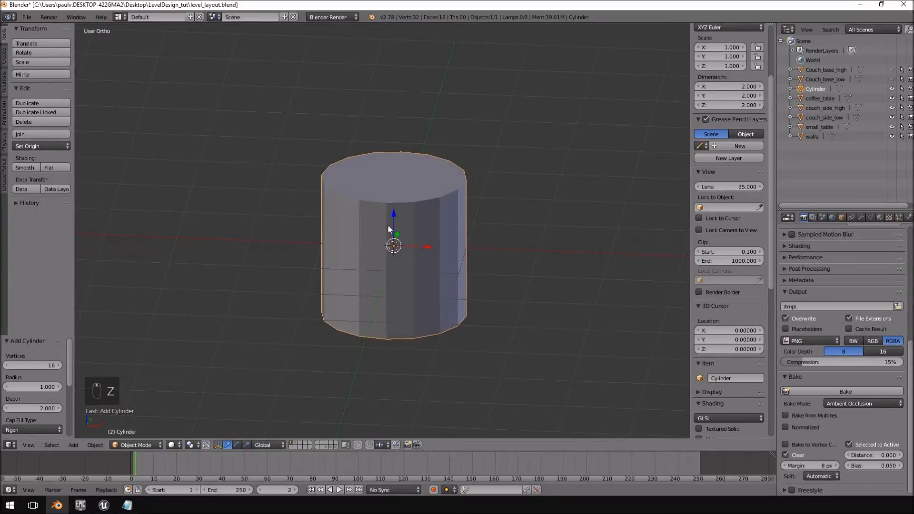
pyautogui.moveTo(30, 367)
pyautogui.mouseDown()
pyautogui.moveTo(70, 368)
pyautogui.moveTo(3, 367)
pyautogui.moveTo(300, 375)
pyautogui.moveTo(173, 380)
pyautogui.moveTo(10, 369)
pyautogui.moveTo(21, 358)
pyautogui.moveTo(45, 361)
pyautogui.mouseUp()
pyautogui.click(45, 361)
pyautogui.write('32')
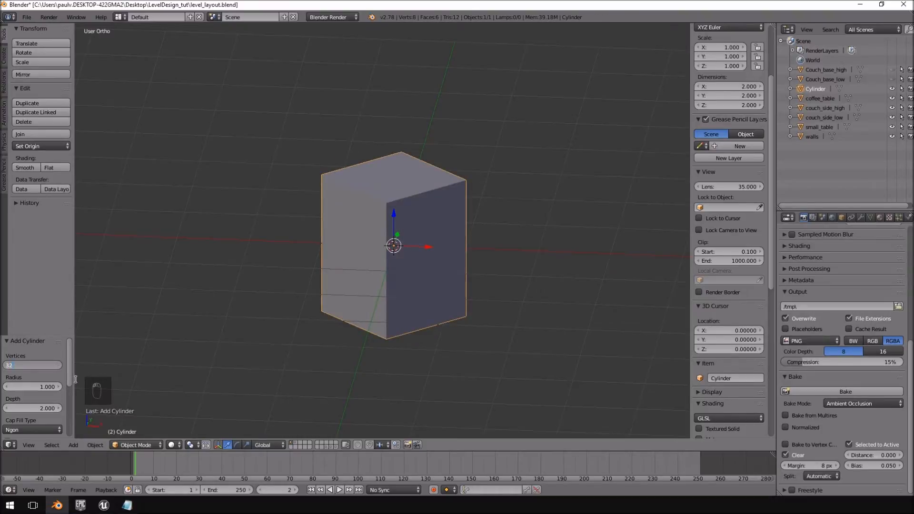
pyautogui.press('Tab')
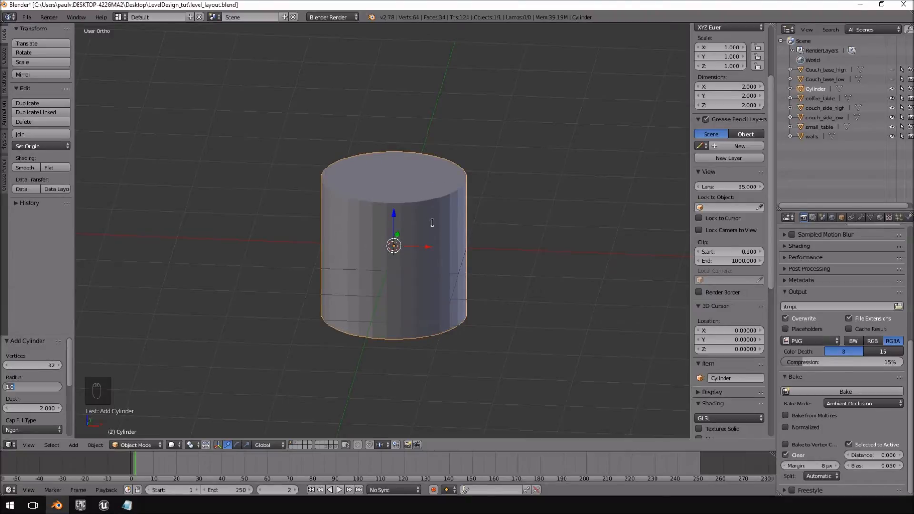
pyautogui.press('Tab')
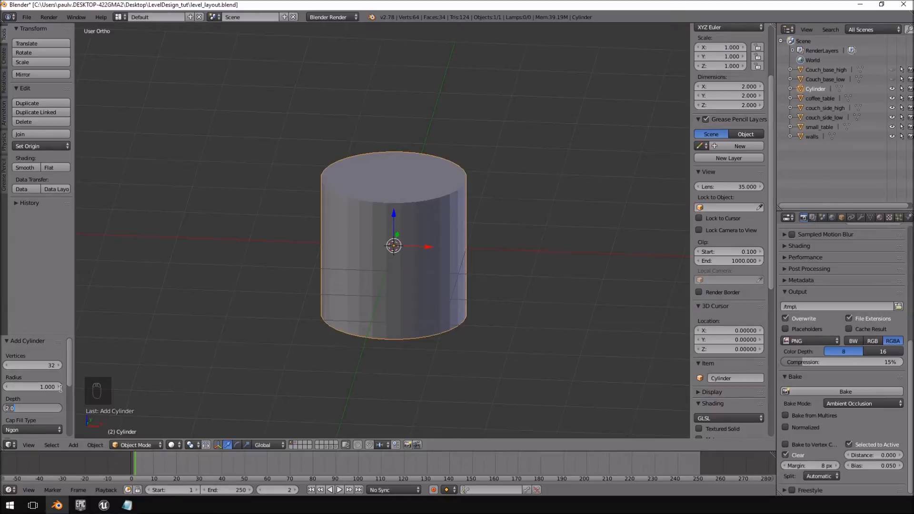
pyautogui.press('Return')
# Enter Edit Mode and delete both cap faces of the cylinder to leave an open tube.
pyautogui.moveTo(504, 261); pyautogui.dragTo(531, 259, button='middle')
pyautogui.press('KP_7')
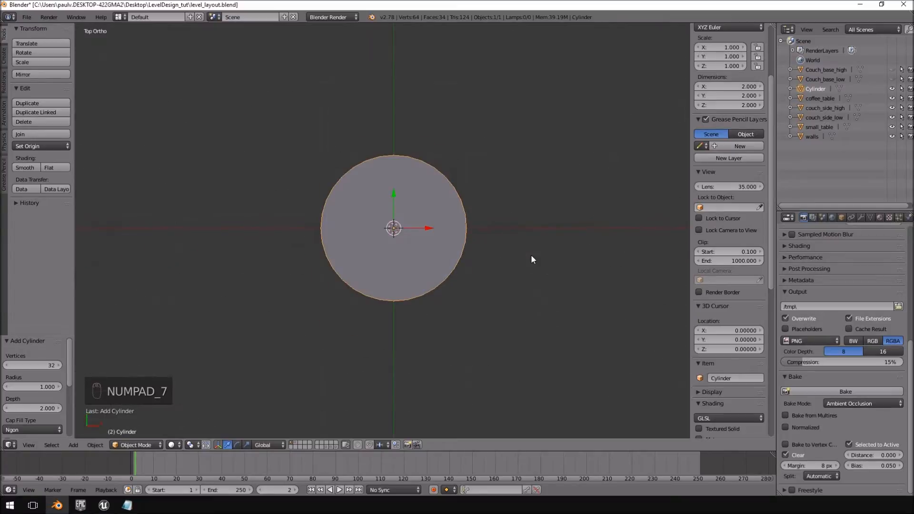
pyautogui.click(129, 444)
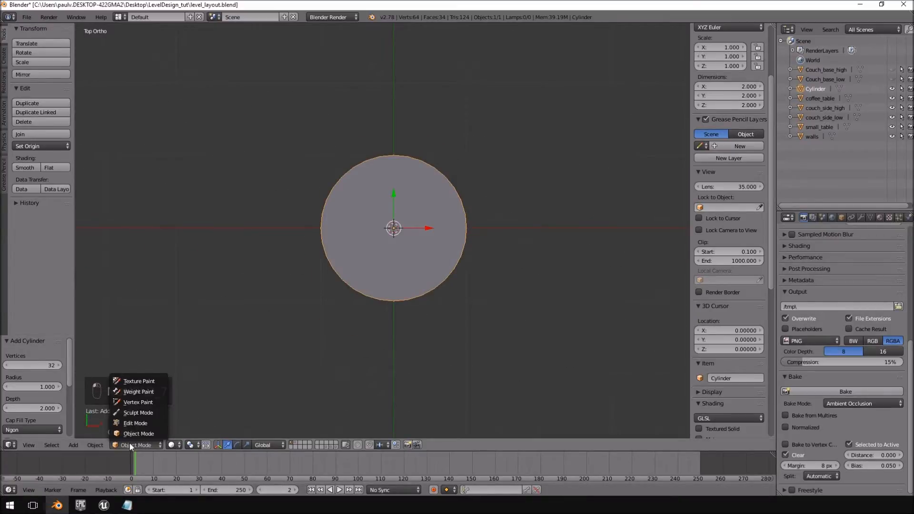
pyautogui.click(135, 423)
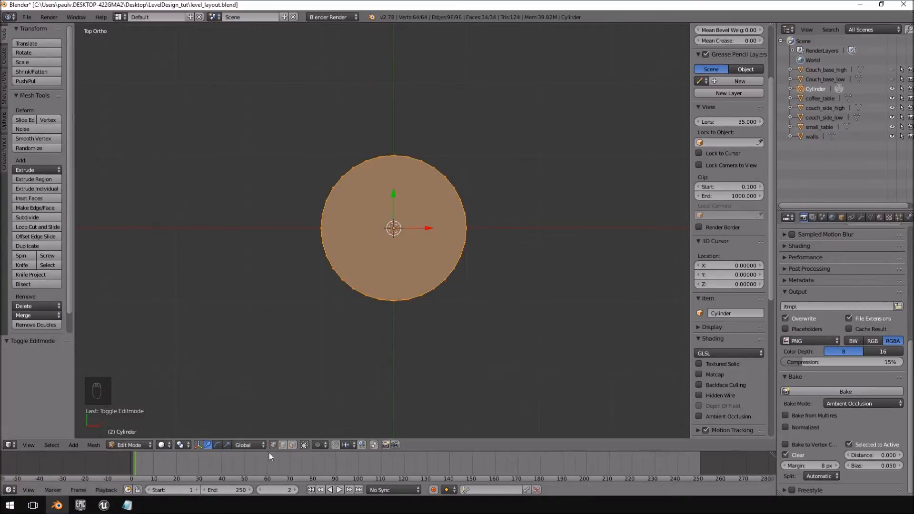
pyautogui.moveTo(390, 240); pyautogui.dragTo(410, 214, button='middle')
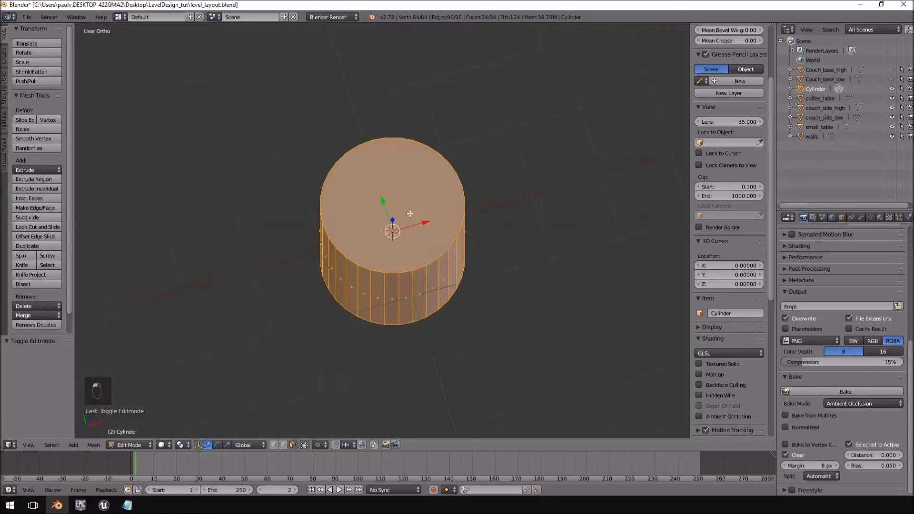
pyautogui.rightClick(410, 213)
pyautogui.press('Delete')
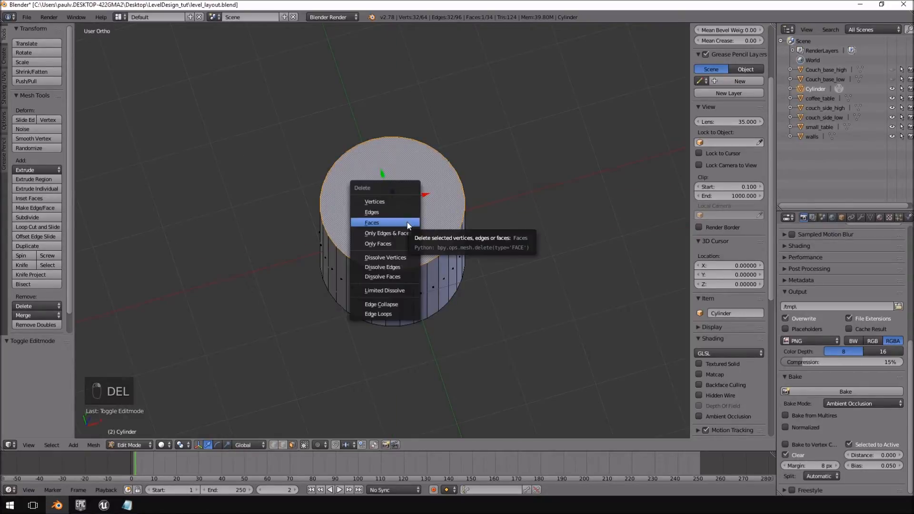
pyautogui.click(407, 223)
pyautogui.moveTo(448, 366); pyautogui.dragTo(434, 220, button='middle')
pyautogui.rightClick(392, 281)
pyautogui.press('Delete')
pyautogui.click(391, 271)
# Return to Object Mode and rotate the open cylinder 90° in the front view so it lies horizontally.
pyautogui.press('KP_7')
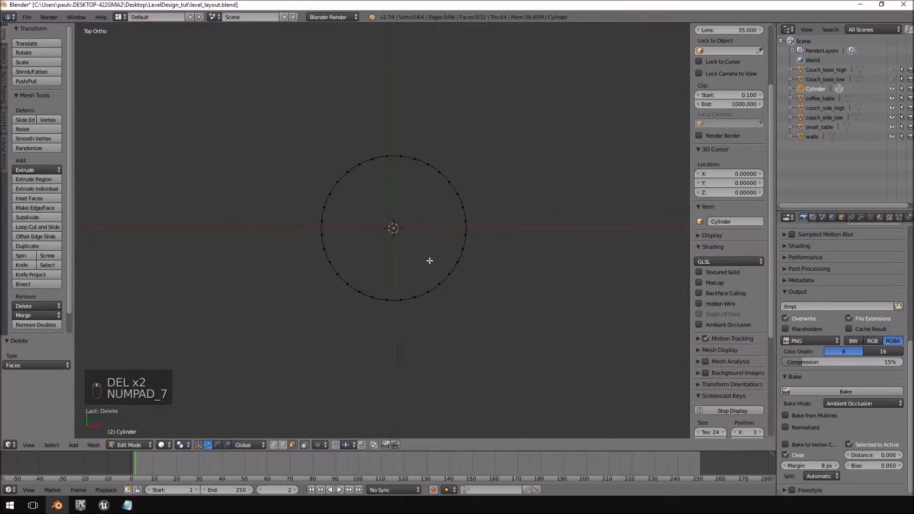
pyautogui.press('KP_1')
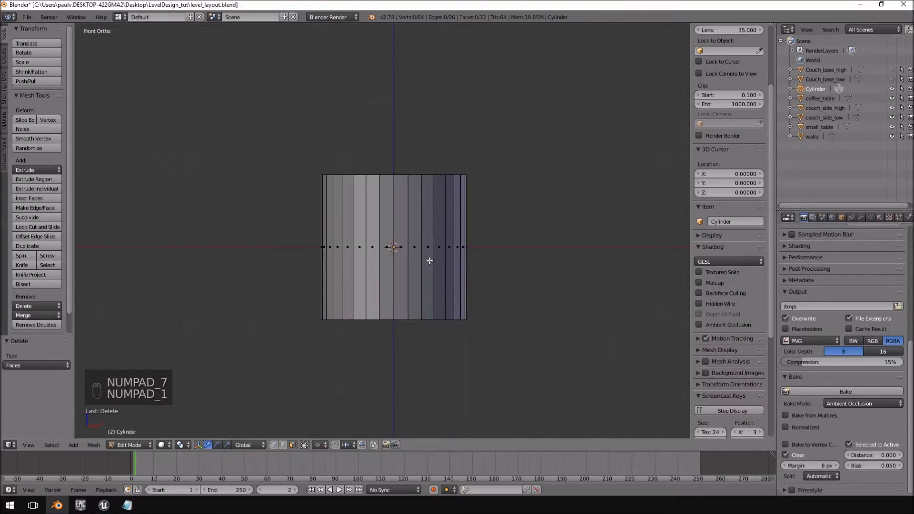
pyautogui.press('Tab')
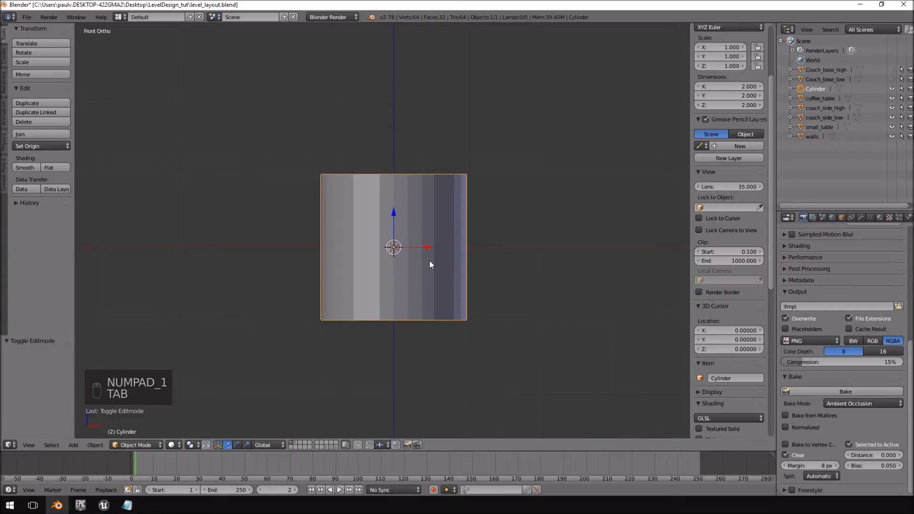
pyautogui.write('r90')
pyautogui.press('Return')
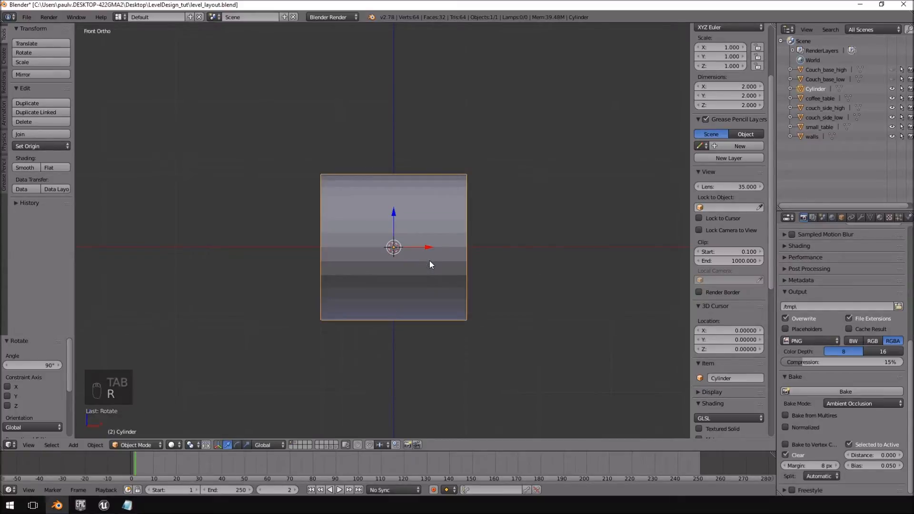
pyautogui.press('KP_7')
pyautogui.moveTo(429, 265); pyautogui.dragTo(302, 304, button='middle')
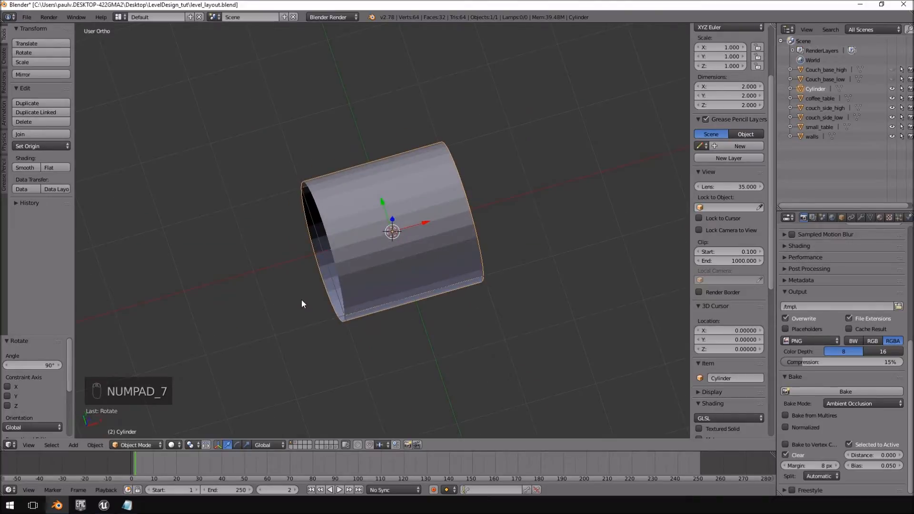
pyautogui.press('KP_7')
pyautogui.scroll(-5, 301, 299)
pyautogui.scroll(5, 349, 294)
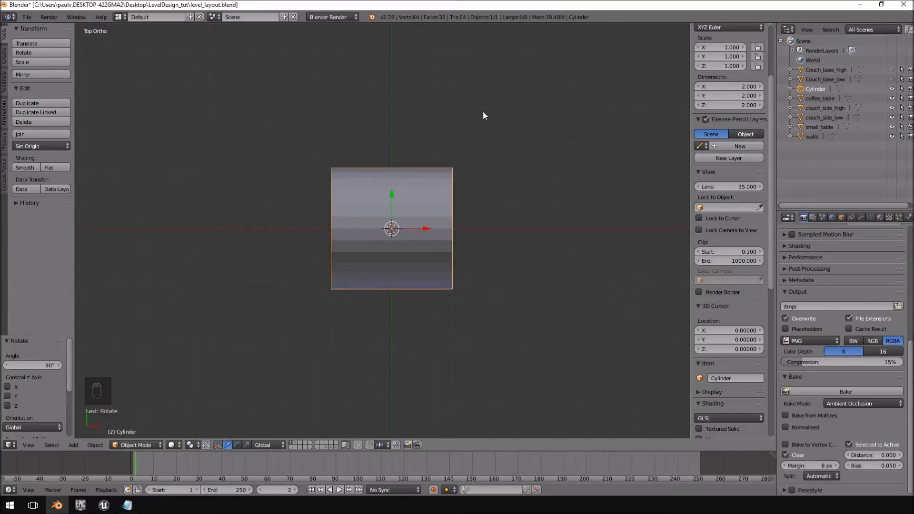
pyautogui.scroll(-2, 477, 256)
pyautogui.scroll(3, 477, 257)
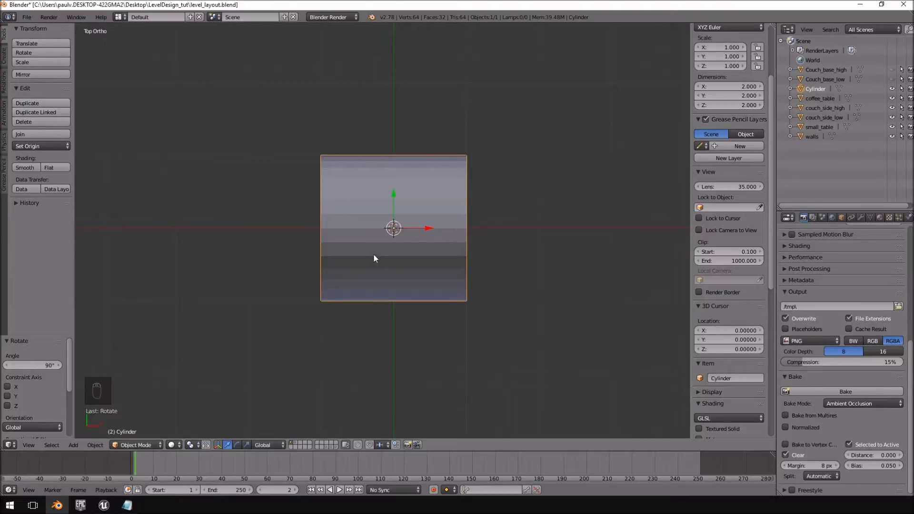
pyautogui.hotkey('shift', 'a')
pyautogui.moveTo(443, 218)
pyautogui.scroll(-4, 415, 198)
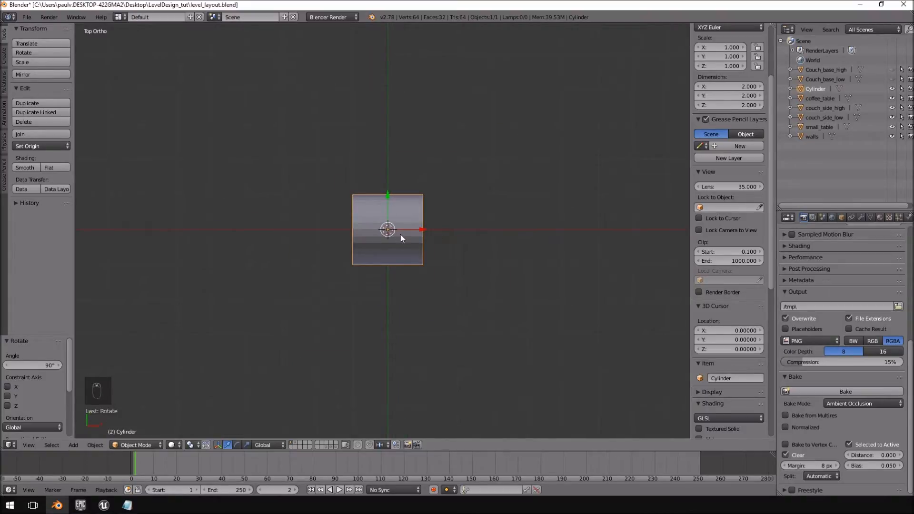
# Try duplicating the cylinder along the X axis, and undo the duplication.
pyautogui.hotkey('shift', 'd')
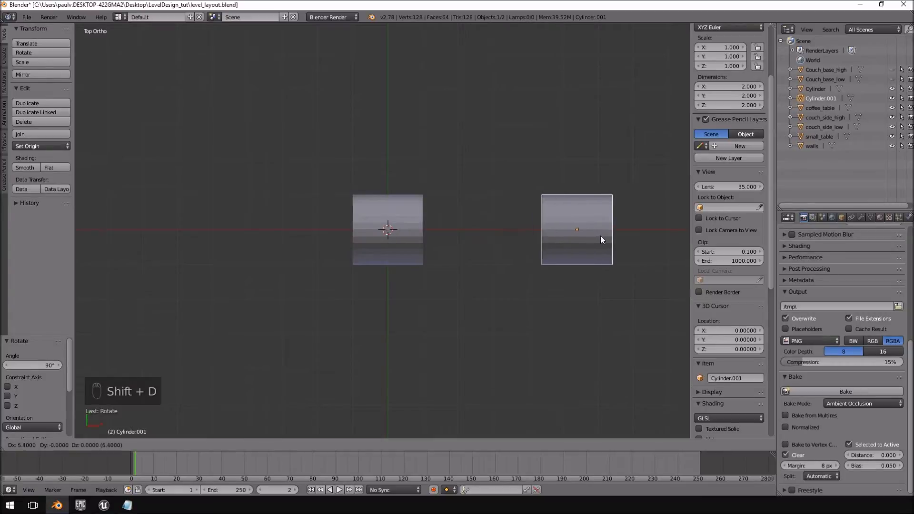
pyautogui.rightClick(498, 230)
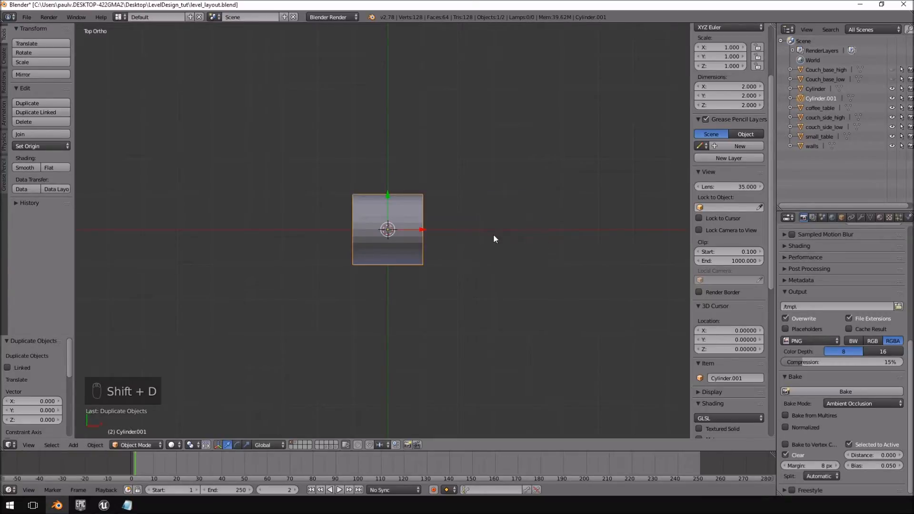
pyautogui.hotkey('ctrl', 'z')
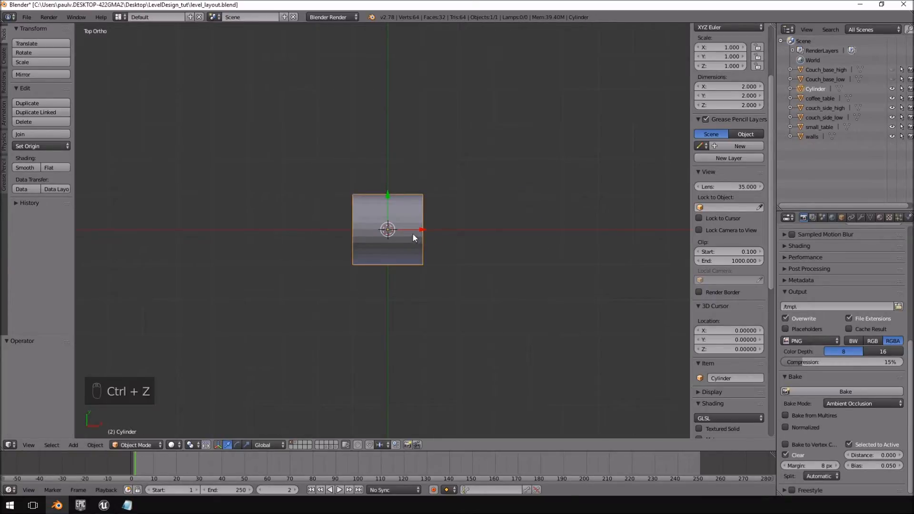
pyautogui.hotkey('ctrl', 'z')
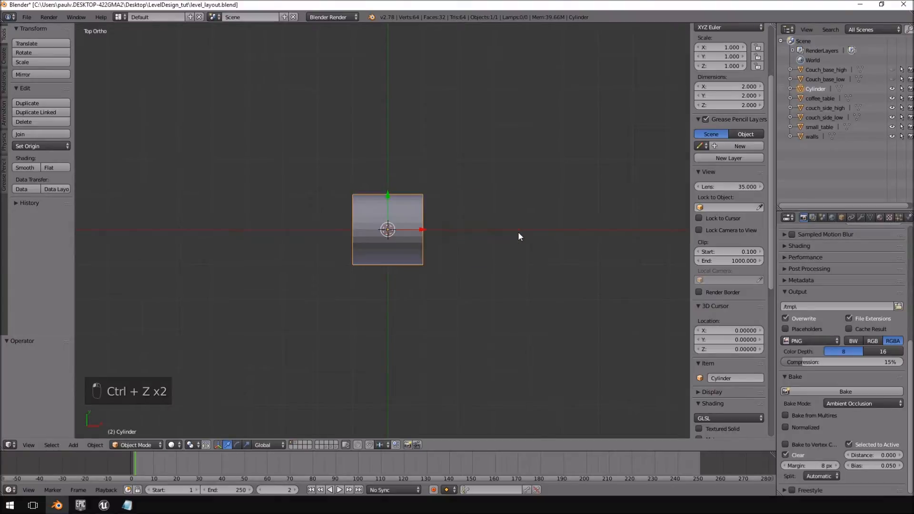
# Duplicate the cylinder and move the copy 4 units along the positive X axis in the top view.
pyautogui.hotkey('shift', 'd')
pyautogui.rightClick(699, 260)
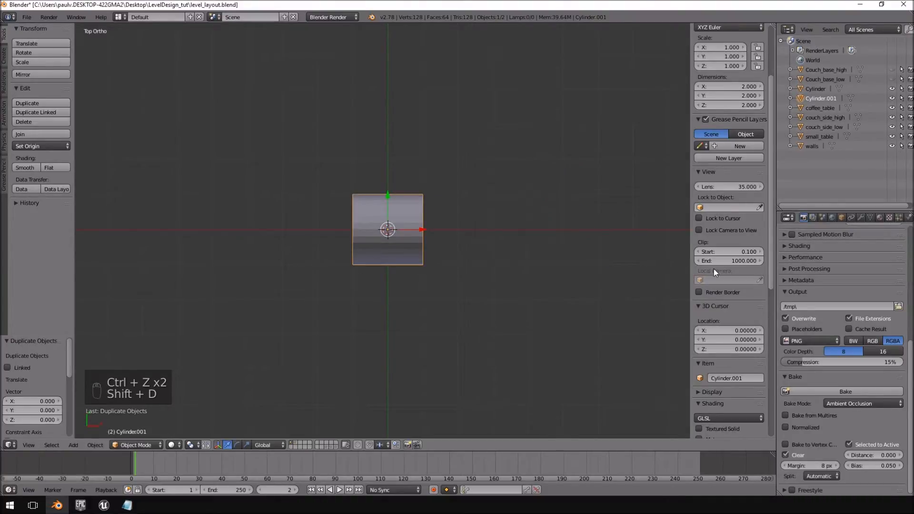
pyautogui.scroll(4, 713, 269)
pyautogui.scroll(4, 324, 239)
pyautogui.press('g')
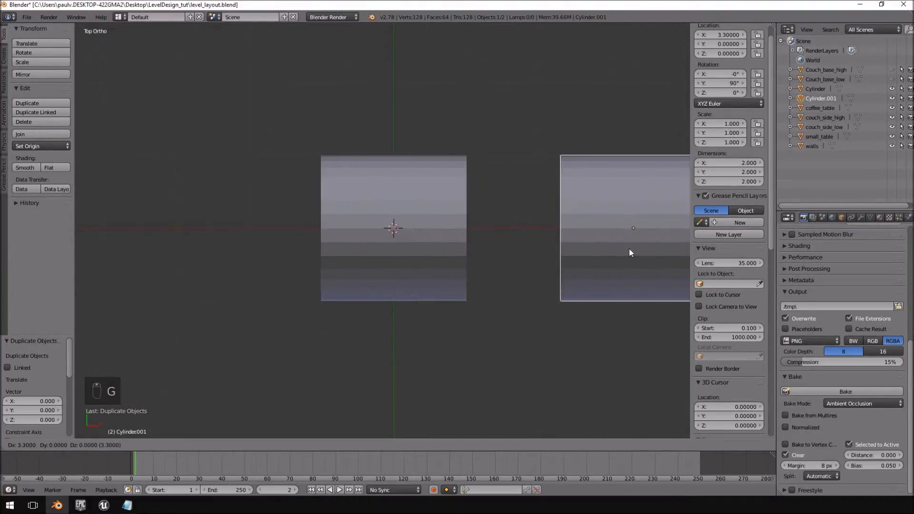
pyautogui.click(672, 249)
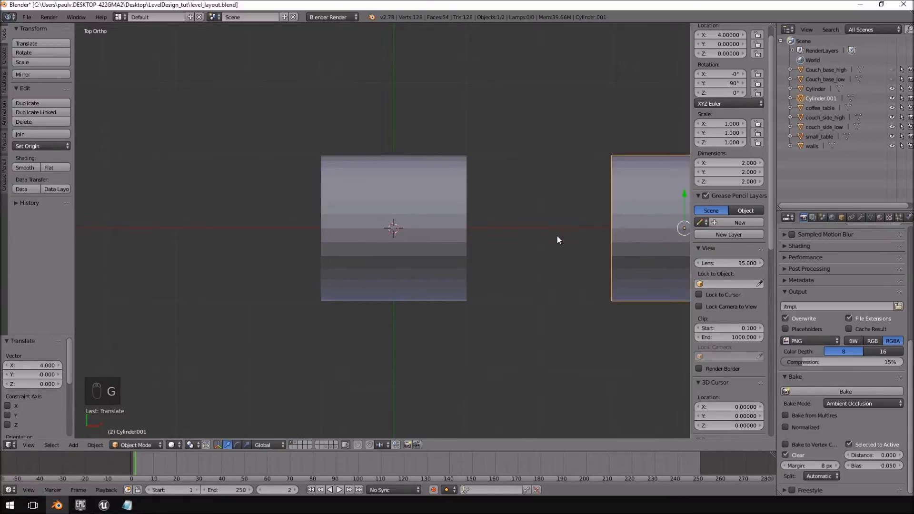
# Rotate the original cylinder 90° in the top view and move it to X -2, Y -1.
pyautogui.scroll(-5, 476, 236)
pyautogui.rightClick(383, 236)
pyautogui.scroll(5, 414, 249)
pyautogui.keyDown('shift'); pyautogui.moveTo(415, 252); pyautogui.dragTo(521, 196, button='middle'); pyautogui.keyUp('shift')
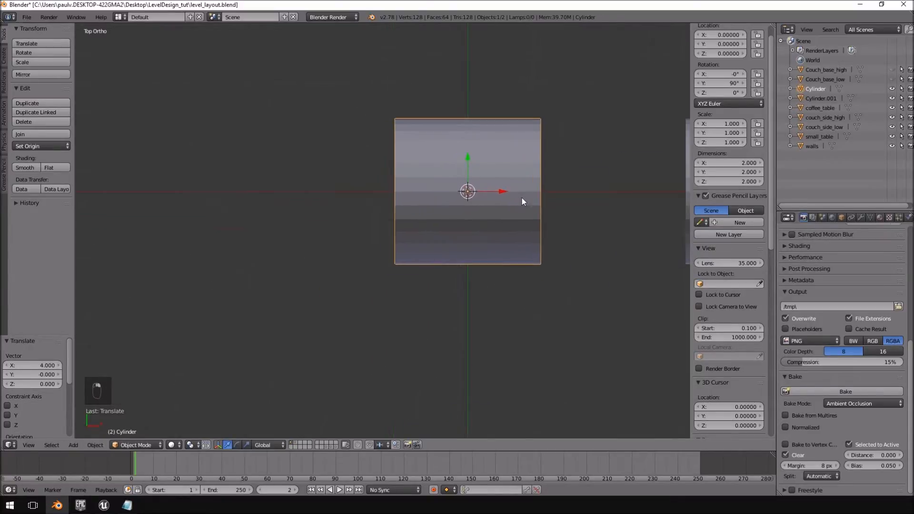
pyautogui.write('r90')
pyautogui.press('Return')
pyautogui.press('g')
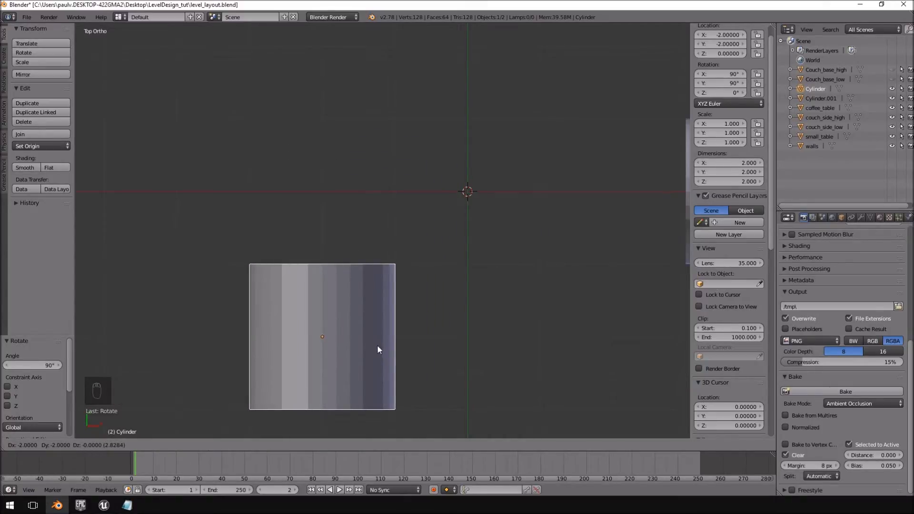
pyautogui.click(378, 271)
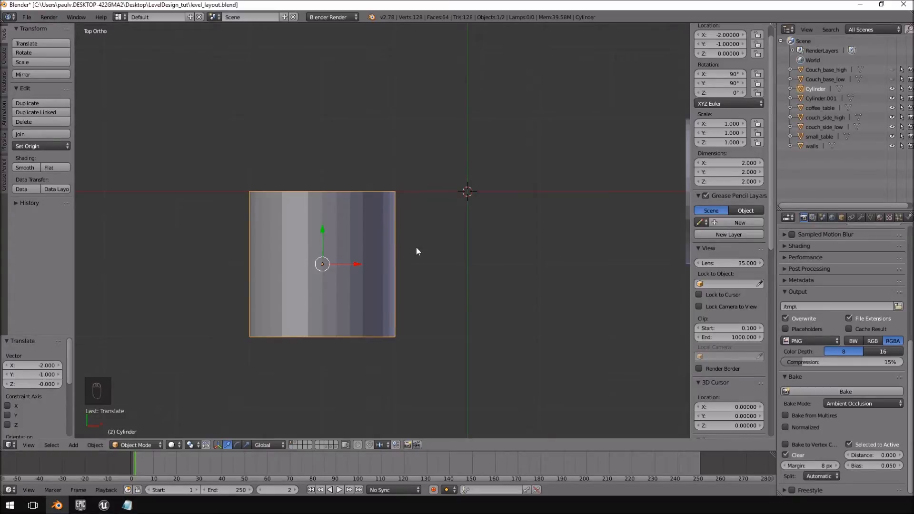
# In Edit Mode, select the vertices of the cylinder's upper open end in wireframe and spin them 90° around the 3D cursor in 9 steps.
pyautogui.scroll(-5, 472, 199)
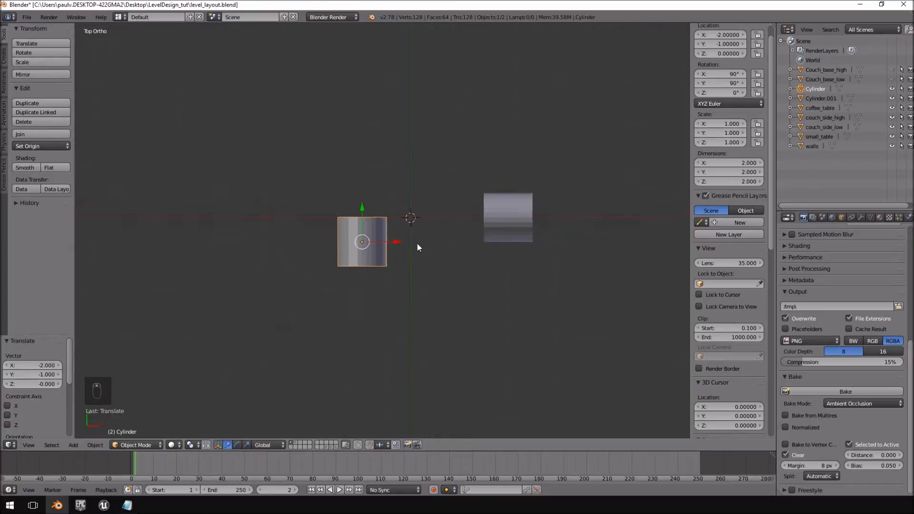
pyautogui.scroll(6, 417, 244)
pyautogui.press('Tab')
pyautogui.keyDown('shift'); pyautogui.moveTo(439, 264); pyautogui.dragTo(491, 305, button='middle'); pyautogui.keyUp('shift')
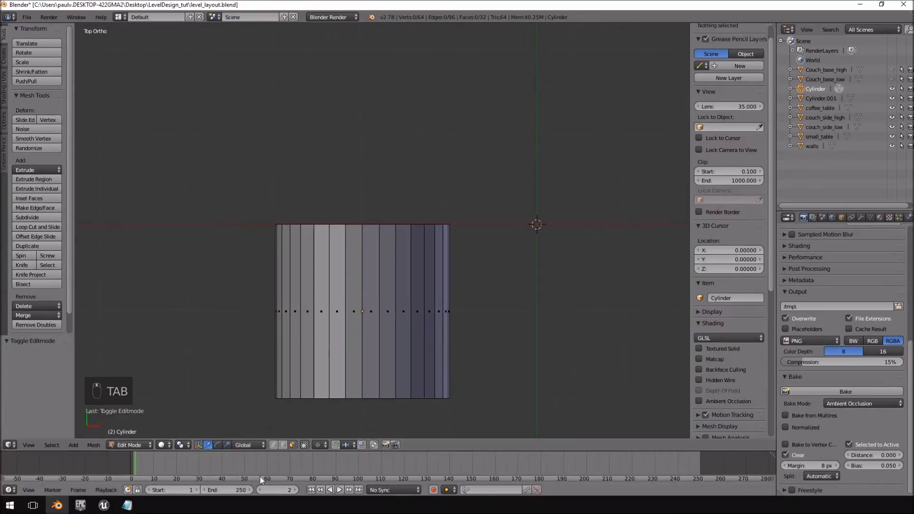
pyautogui.click(272, 445)
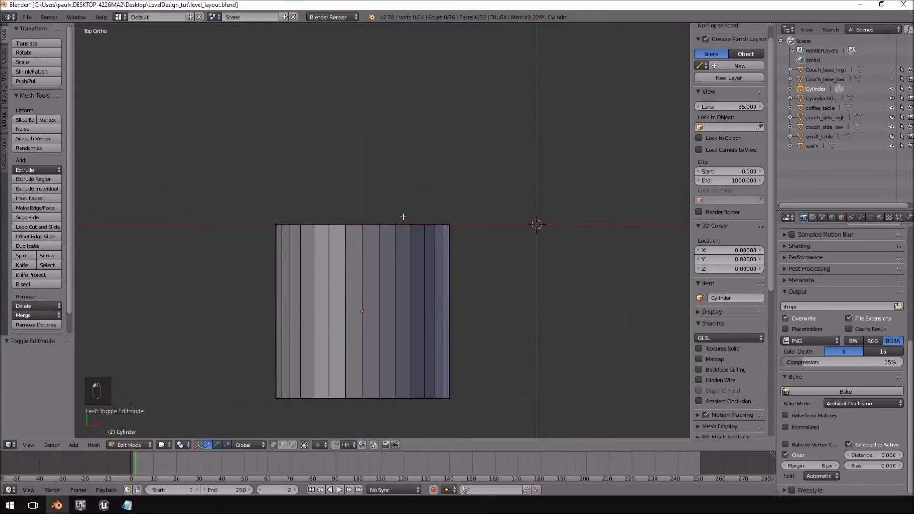
pyautogui.press('z')
pyautogui.moveTo(611, 183)
pyautogui.keyDown('ctrl'); pyautogui.mouseDown()
pyautogui.moveTo(412, 138)
pyautogui.moveTo(247, 301)
pyautogui.moveTo(553, 293)
pyautogui.mouseUp(); pyautogui.keyUp('ctrl')
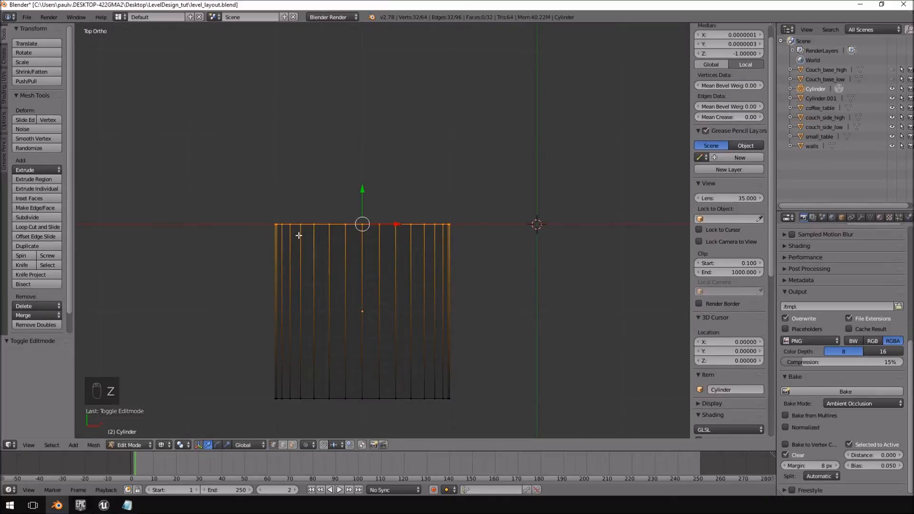
pyautogui.click(23, 255)
pyautogui.scroll(2, 480, 190)
pyautogui.scroll(-2, 480, 189)
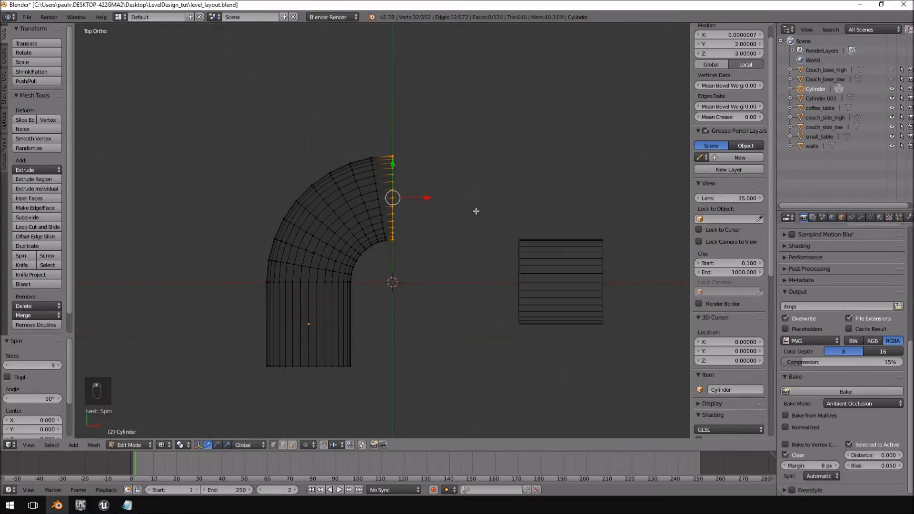
pyautogui.moveTo(441, 214); pyautogui.dragTo(418, 167, button='middle')
pyautogui.press('KP_7')
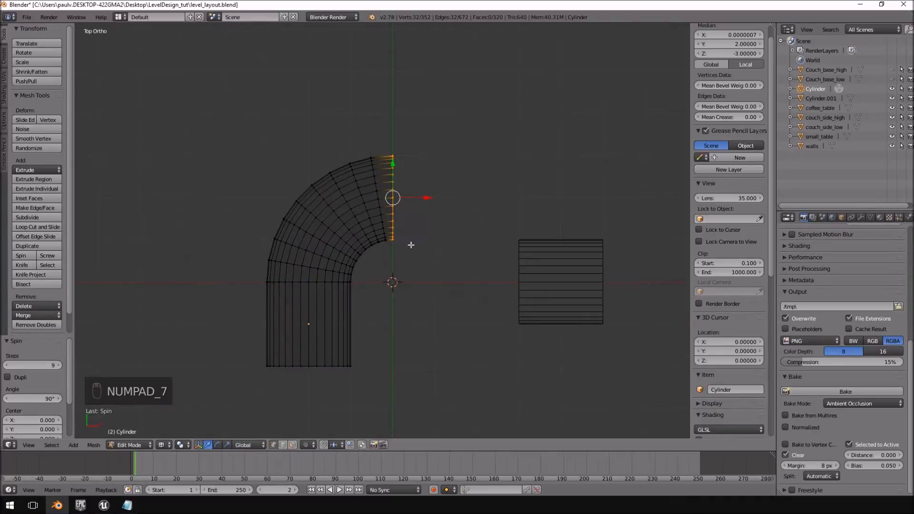
# Delete the lower end vertices of the bent pipe to remove its straight section, and return to Object Mode.
pyautogui.keyDown('shift'); pyautogui.moveTo(421, 262); pyautogui.dragTo(457, 186, button='middle'); pyautogui.keyUp('shift')
pyautogui.press('a')
pyautogui.press('a')
pyautogui.press('a')
pyautogui.keyDown('alt'); pyautogui.rightClick(338, 288); pyautogui.keyUp('alt')
pyautogui.press('Delete')
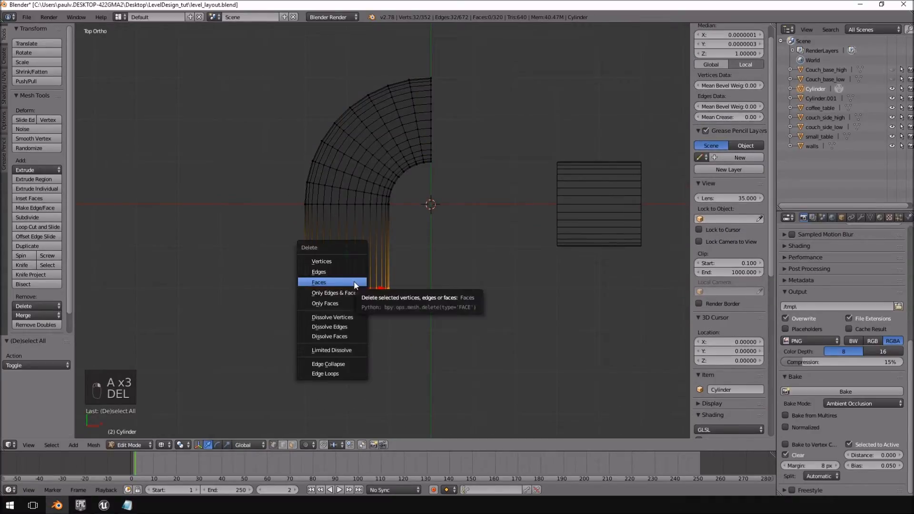
pyautogui.press('Up')
pyautogui.press('Return')
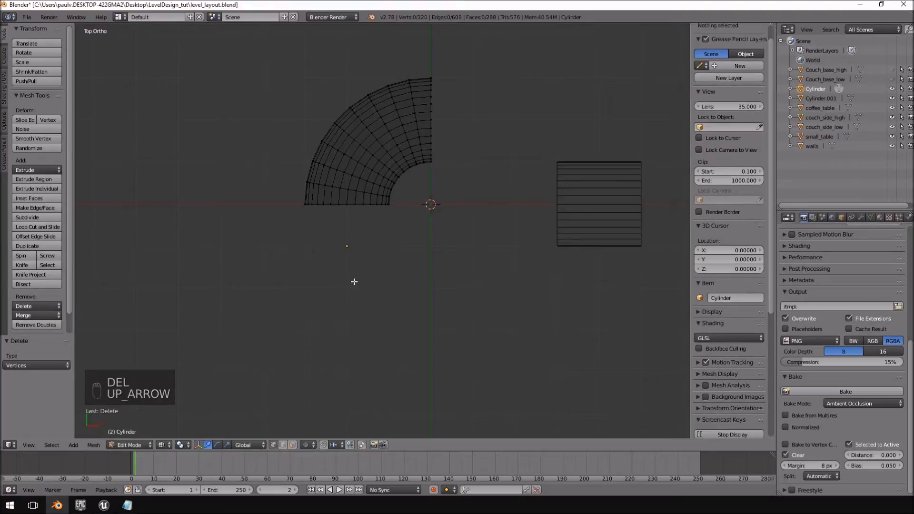
pyautogui.press('Tab')
# Try fitting the straight cylinder against the elbow's upper open end at X 1, Y 2.
pyautogui.rightClick(583, 206)
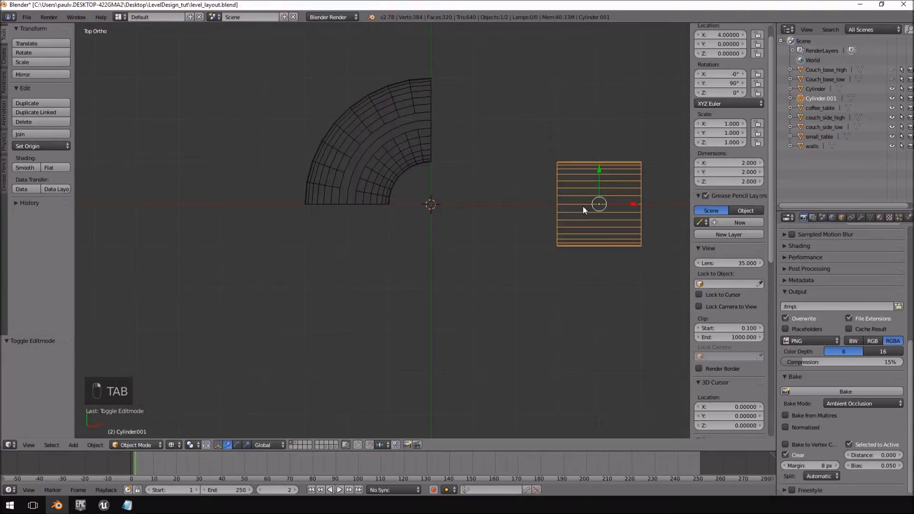
pyautogui.moveTo(598, 171); pyautogui.dragTo(593, 88)
pyautogui.moveTo(625, 126); pyautogui.dragTo(509, 116)
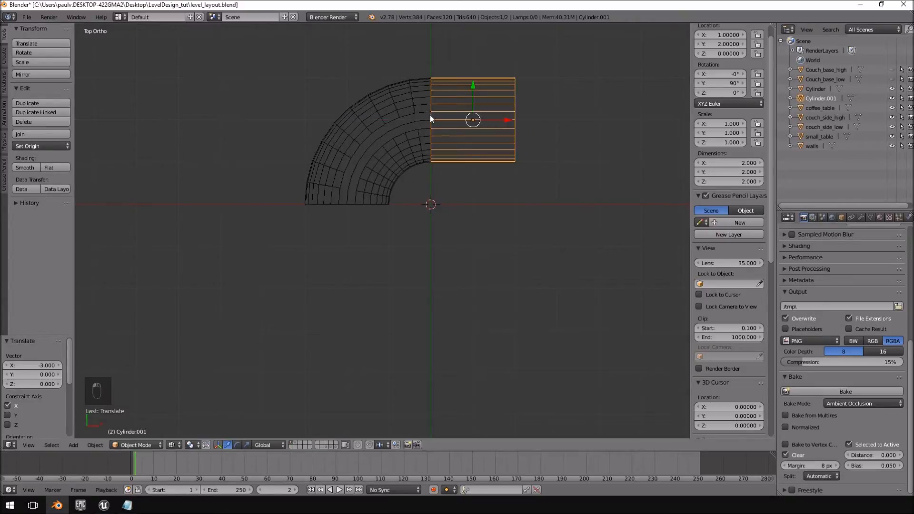
# Move the straight cylinder away from the elbow to X 2, Y -1.
pyautogui.moveTo(507, 119); pyautogui.dragTo(675, 120)
pyautogui.moveTo(641, 87); pyautogui.dragTo(631, 213)
pyautogui.moveTo(675, 247); pyautogui.dragTo(550, 250)
# Rename the elbow object as Pipe_curve.
pyautogui.click(429, 148)
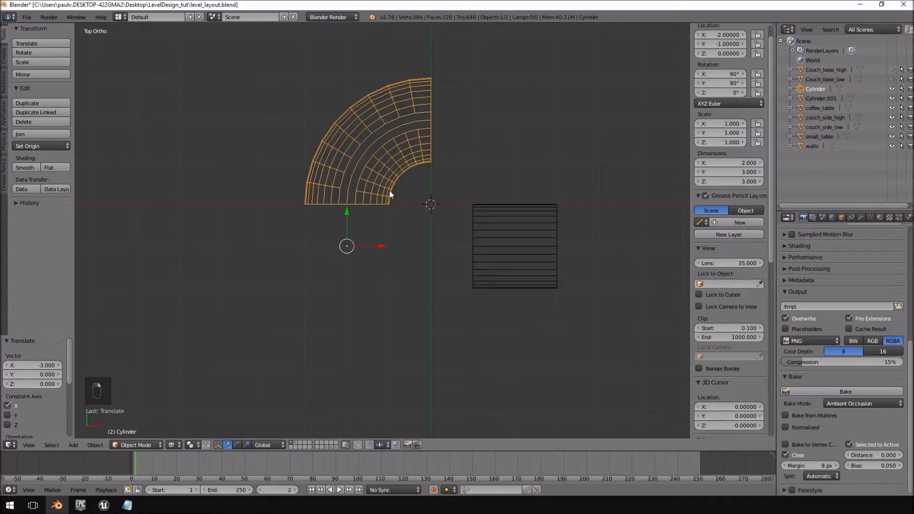
pyautogui.doubleClick(817, 89)
pyautogui.write('P')
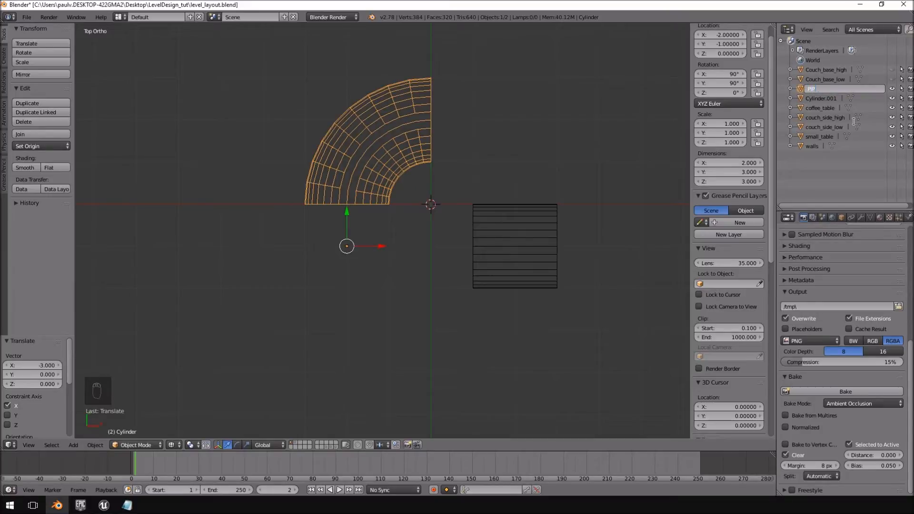
pyautogui.write('IP')
pyautogui.press('BackSpace')
pyautogui.write('ipe')
pyautogui.press('BackSpace')
pyautogui.write('pe_cur')
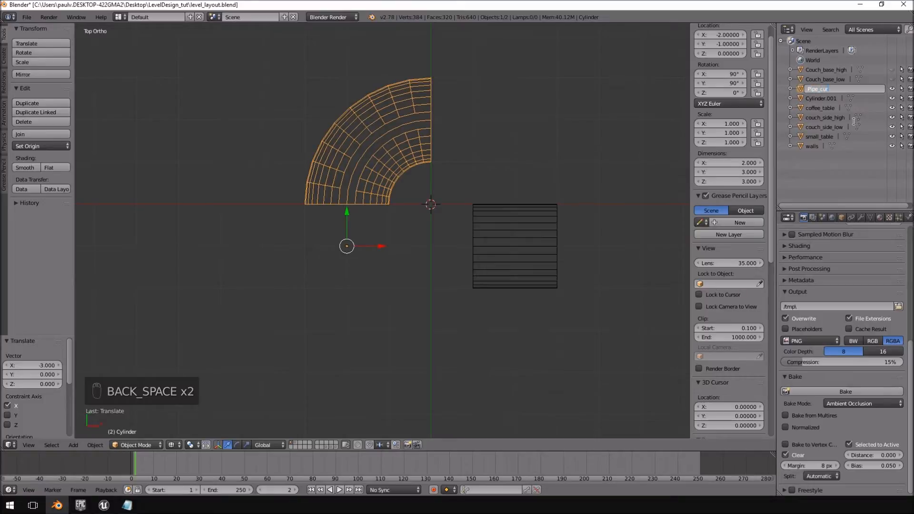
pyautogui.write('ve')
pyautogui.press('Return')
# Rename the straight cylinder object as Pipe_line.
pyautogui.click(826, 90)
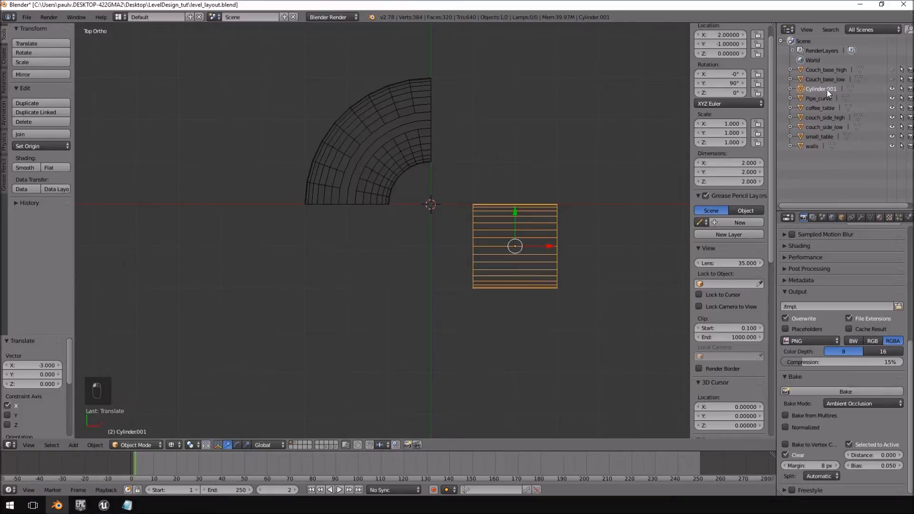
pyautogui.doubleClick(832, 88)
pyautogui.write('P')
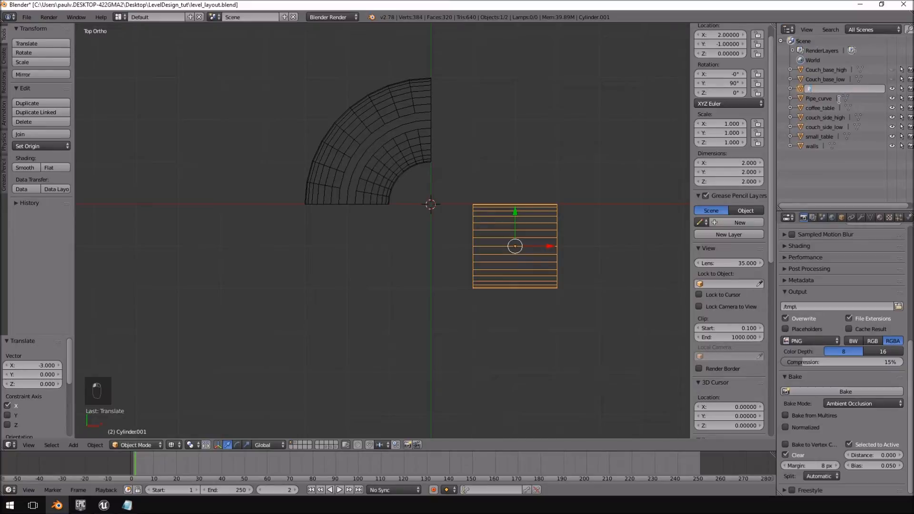
pyautogui.write('ipe_line')
pyautogui.press('Return')
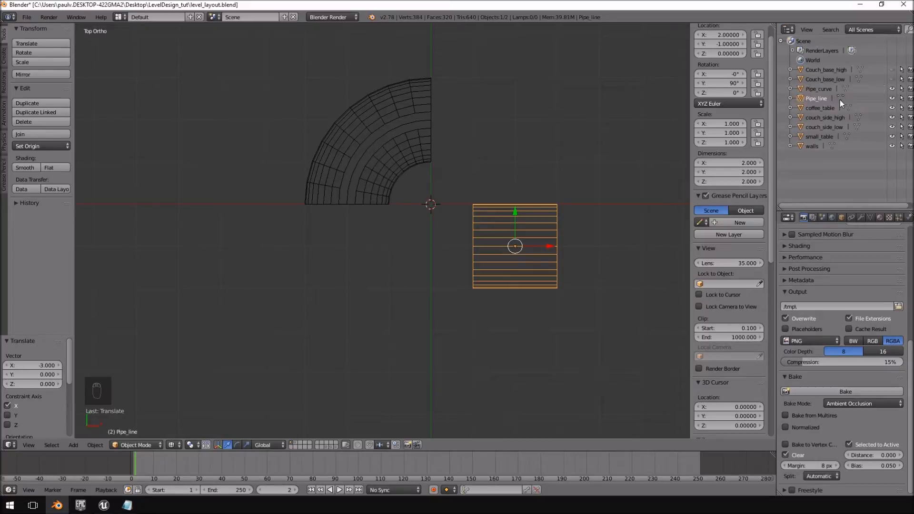
pyautogui.rightClick(434, 110)
pyautogui.keyDown('shift'); pyautogui.scroll(-4, 593, 190); pyautogui.keyUp('shift')
pyautogui.scroll(-4, 593, 190)
pyautogui.keyDown('shift'); pyautogui.moveTo(592, 190); pyautogui.dragTo(532, 261, button='middle'); pyautogui.keyUp('shift')
pyautogui.scroll(3, 330, 219)
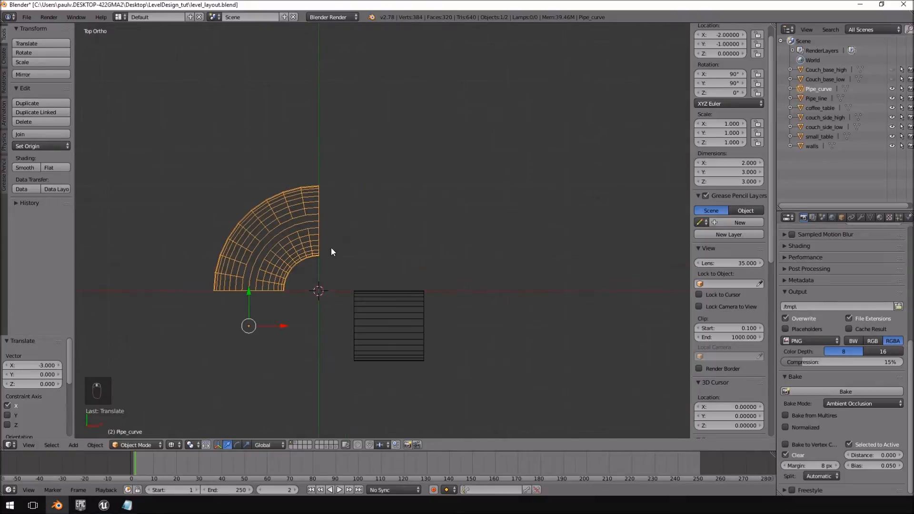
pyautogui.keyDown('shift'); pyautogui.moveTo(331, 248); pyautogui.dragTo(460, 205, button='middle'); pyautogui.keyUp('shift')
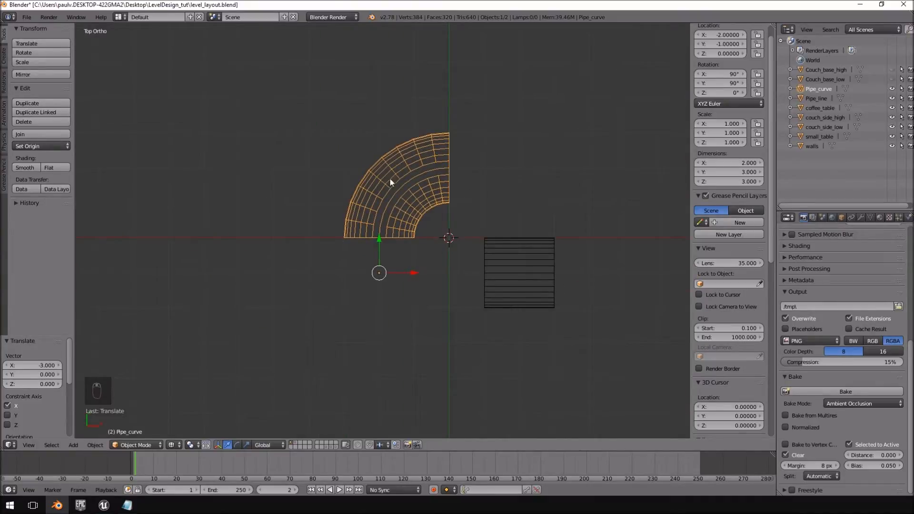
pyautogui.scroll(-3, 469, 205)
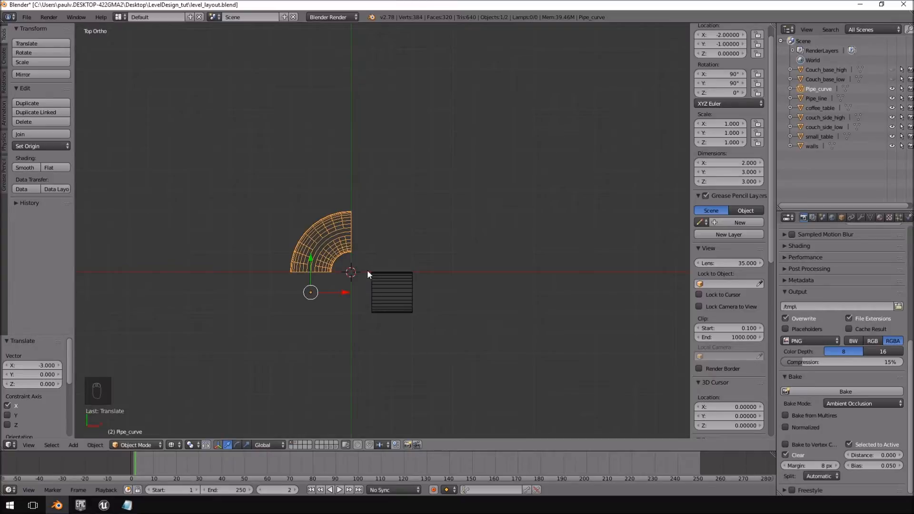
# Try moving Pipe_line along the X axis, and undo the move.
pyautogui.rightClick(396, 286)
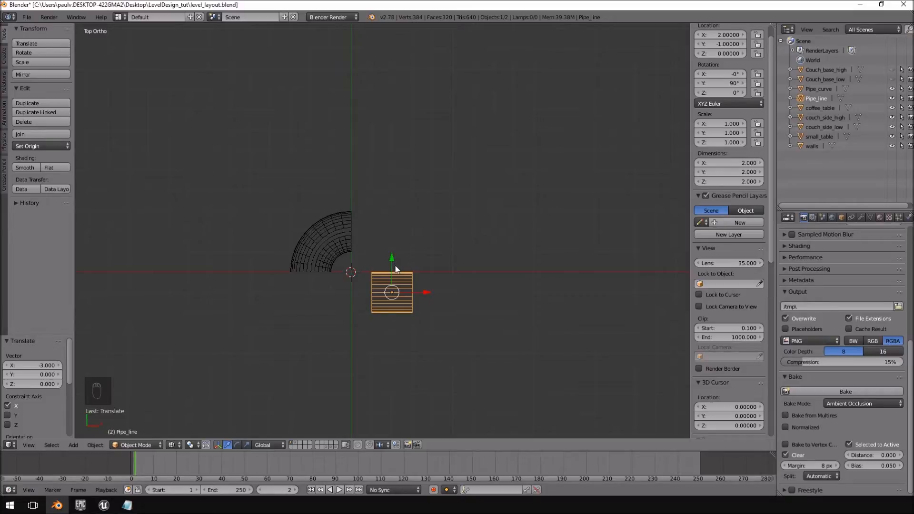
pyautogui.press('g')
pyautogui.press('x')
pyautogui.click(396, 211)
pyautogui.hotkey('ctrl', 'z')
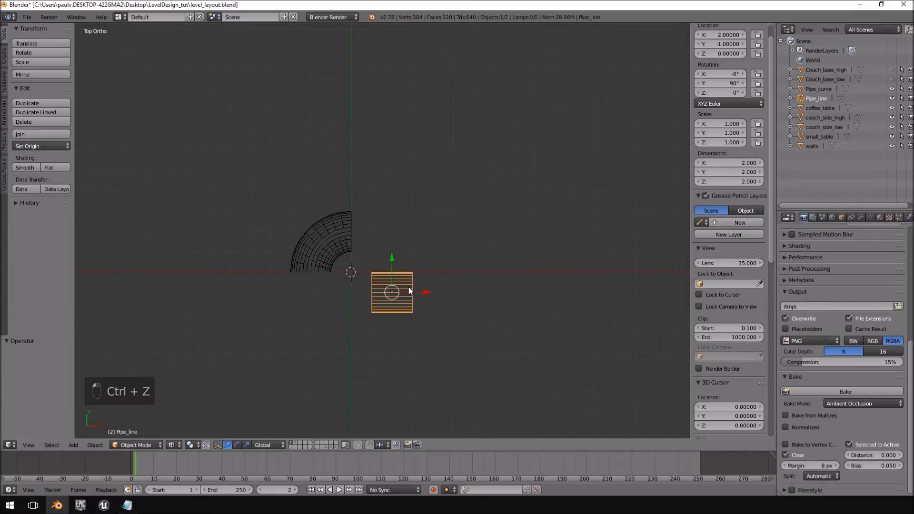
# Move Pipe_line 3 units along Y and -1 unit along X to meet the elbow's open end at X 1, Y 2.
pyautogui.press('g')
pyautogui.press('y')
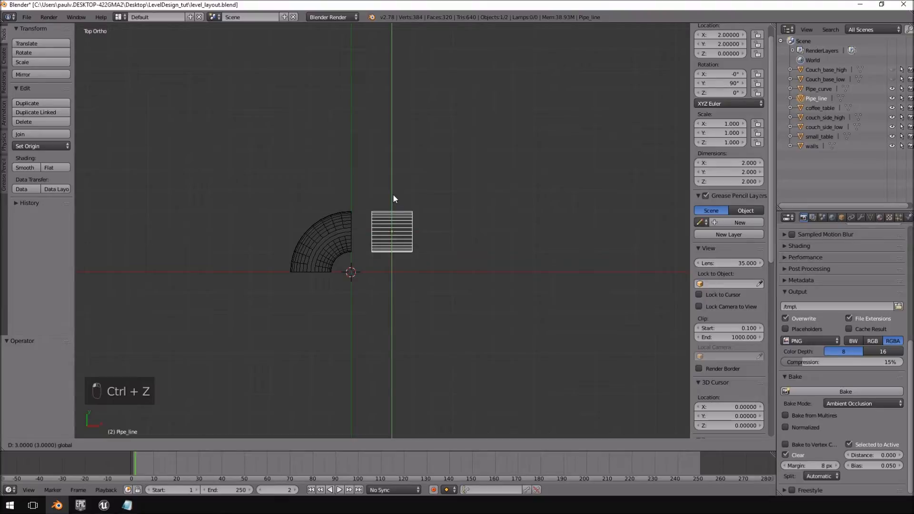
pyautogui.click(364, 193)
pyautogui.scroll(6, 378, 241)
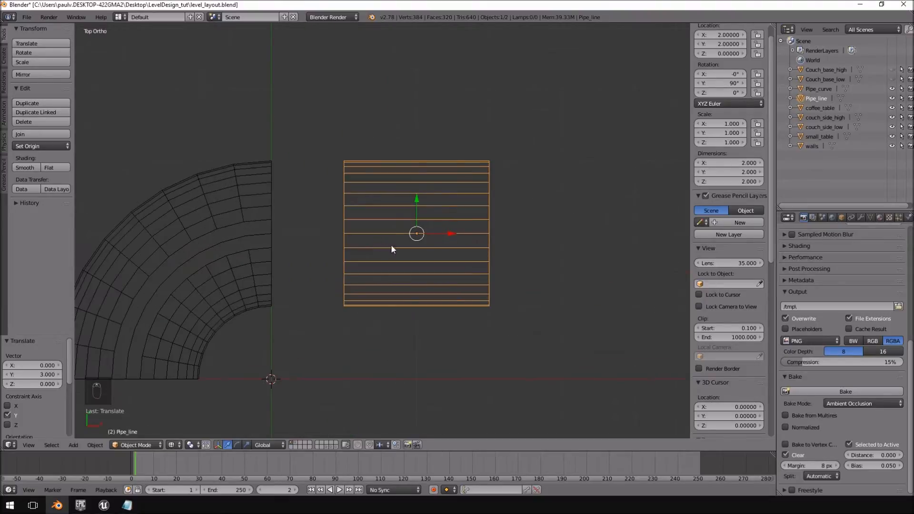
pyautogui.press('g')
pyautogui.press('x')
pyautogui.click(377, 238)
pyautogui.scroll(-8, 373, 252)
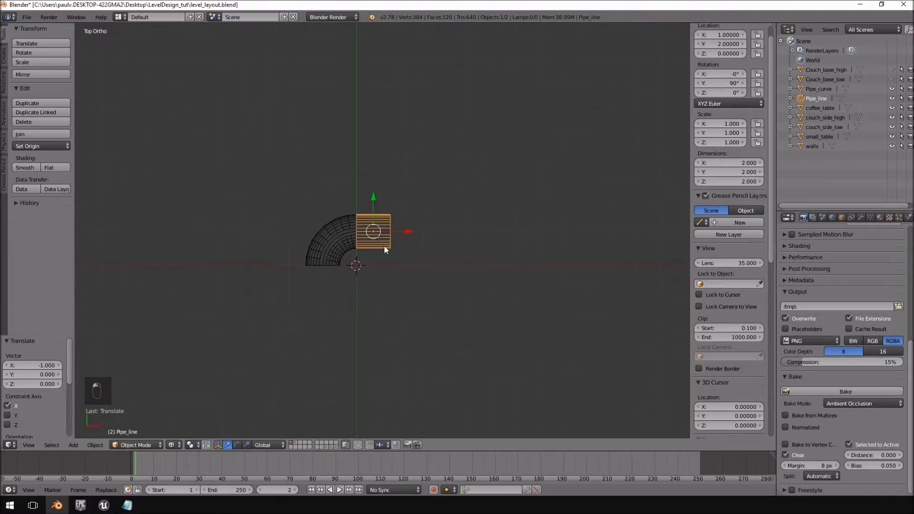
# Stretch Pipe_line to a length of 7 units by moving its free-end vertices along the X axis in Edit Mode, and return to Object Mode.
pyautogui.keyDown('shift'); pyautogui.moveTo(363, 301); pyautogui.dragTo(335, 313, button='middle'); pyautogui.keyUp('shift')
pyautogui.keyDown('shift'); pyautogui.moveTo(373, 290); pyautogui.dragTo(383, 278, button='middle'); pyautogui.keyUp('shift')
pyautogui.scroll(6, 387, 263)
pyautogui.press('Tab')
pyautogui.moveTo(409, 235)
pyautogui.keyDown('ctrl'); pyautogui.mouseDown()
pyautogui.moveTo(286, 322)
pyautogui.moveTo(400, 371)
pyautogui.mouseUp(); pyautogui.keyUp('ctrl')
pyautogui.moveTo(349, 317); pyautogui.dragTo(601, 326)
pyautogui.scroll(-5, 380, 276)
pyautogui.press('Tab')
pyautogui.moveTo(379, 276); pyautogui.dragTo(419, 243, button='middle')
pyautogui.press('KP_7')
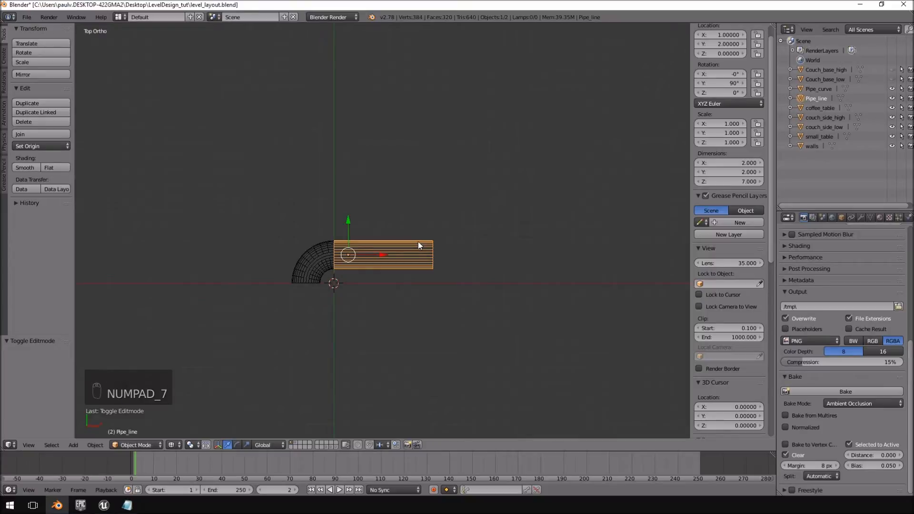
# Inspect the joined elbow and straight pipe from the top and at an angle.
pyautogui.scroll(7, 393, 273)
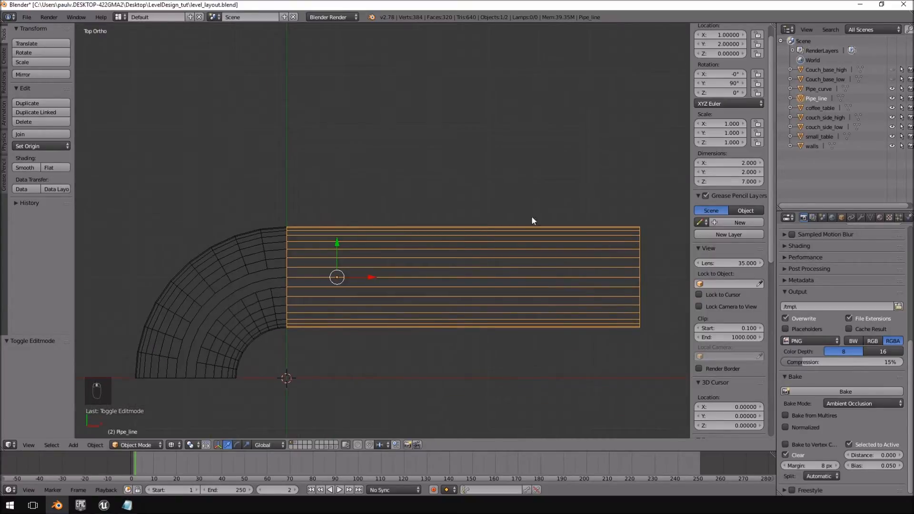
pyautogui.keyDown('shift'); pyautogui.moveTo(493, 264); pyautogui.dragTo(450, 265, button='middle'); pyautogui.keyUp('shift')
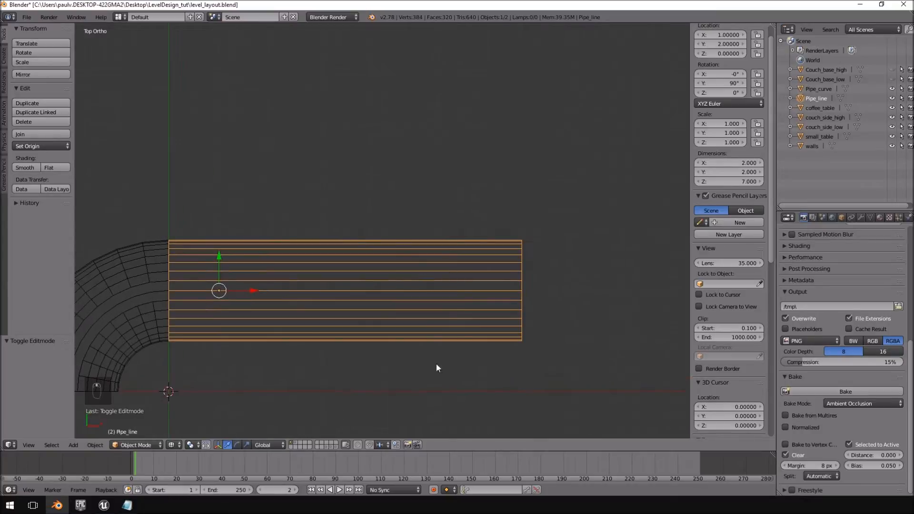
pyautogui.keyDown('shift'); pyautogui.moveTo(278, 292); pyautogui.dragTo(327, 283, button='middle'); pyautogui.keyUp('shift')
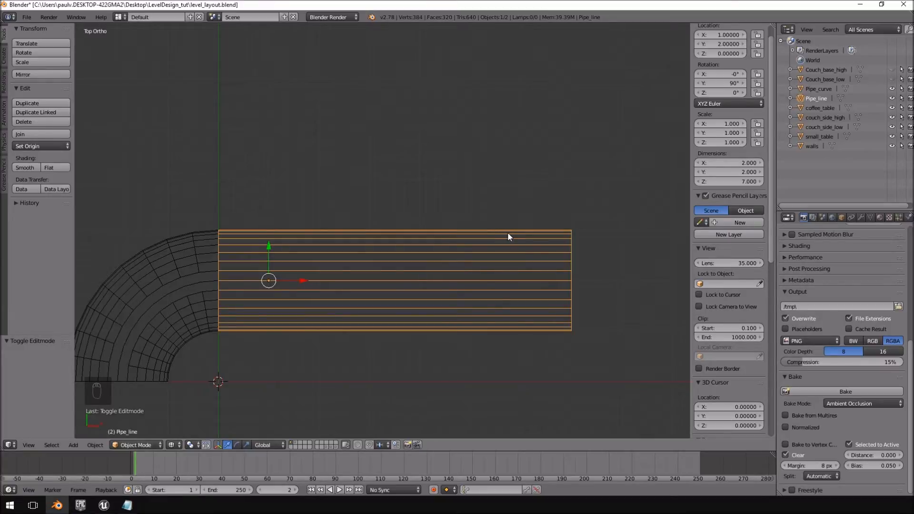
pyautogui.moveTo(600, 284); pyautogui.dragTo(452, 279, button='middle')
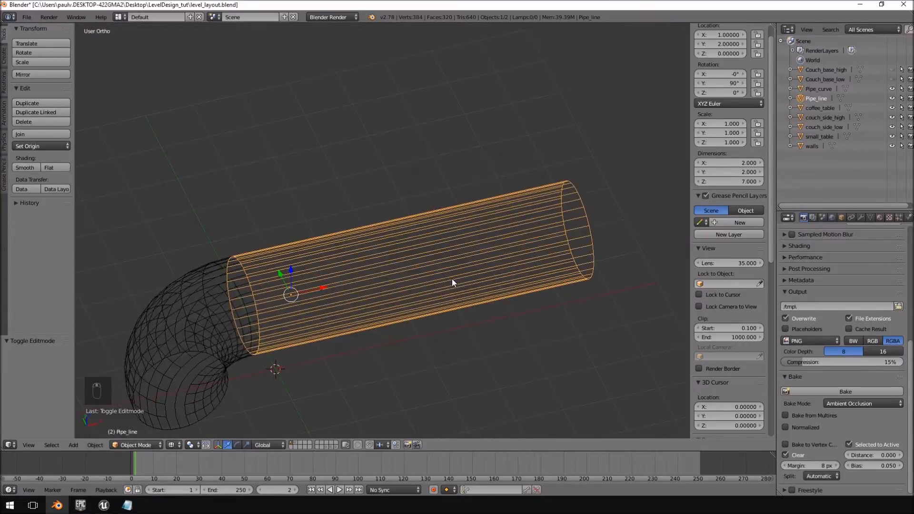
pyautogui.press('KP_7')
pyautogui.scroll(-5, 471, 288)
pyautogui.keyDown('shift'); pyautogui.moveTo(493, 249); pyautogui.dragTo(421, 264, button='middle'); pyautogui.keyUp('shift')
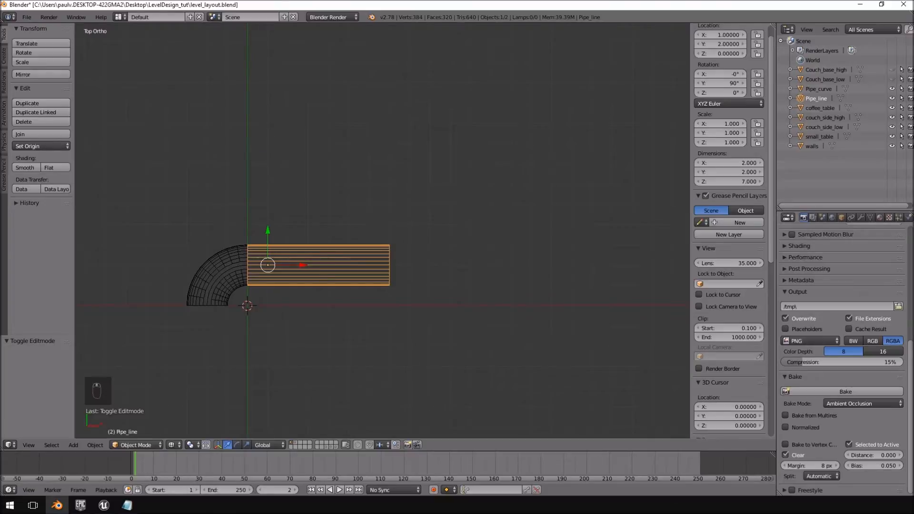
# Bring up the Mirror's Edge Catalyst reference video to check the room's pipes, and move it out of view again.
pyautogui.moveTo(913, 43); pyautogui.dragTo(454, 26)
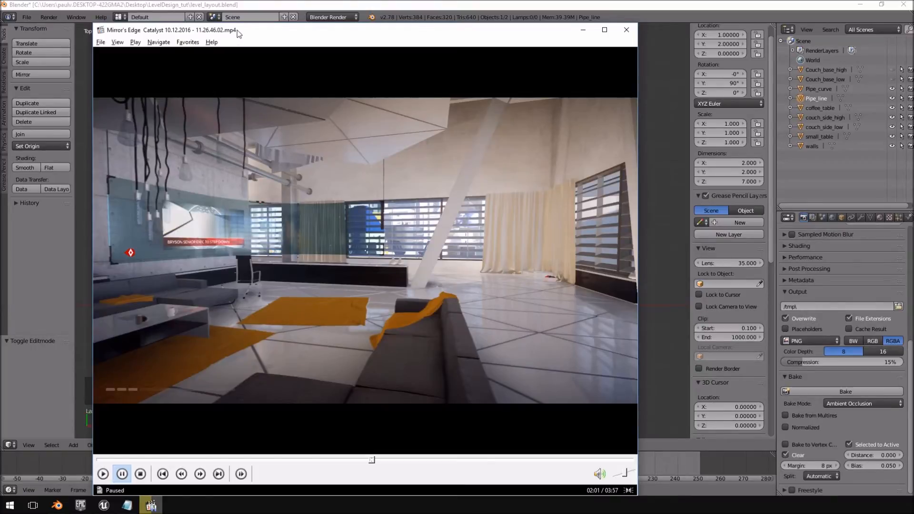
pyautogui.moveTo(236, 31); pyautogui.dragTo(0, 32)
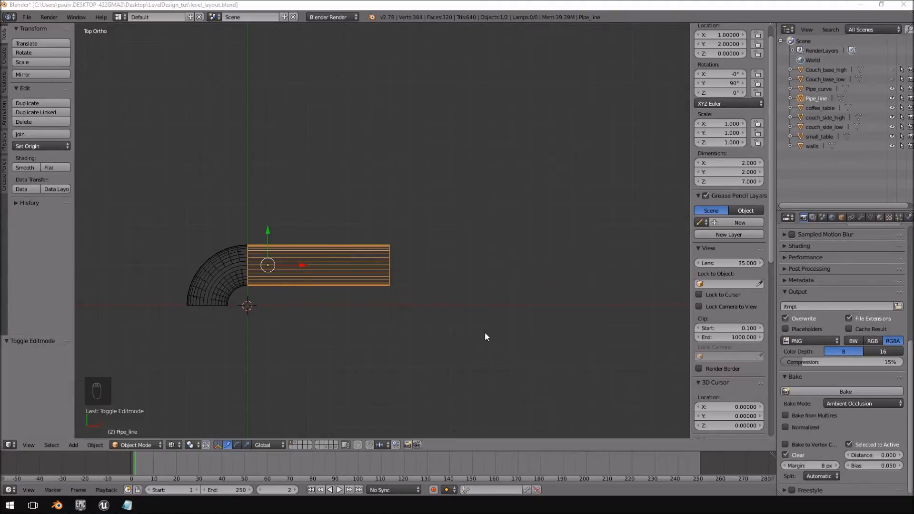
# Enter Edit Mode on the straight Pipe_line section.
pyautogui.scroll(4, 392, 267)
pyautogui.moveTo(368, 281); pyautogui.dragTo(454, 293, button='middle')
pyautogui.press('KP_7')
pyautogui.press('Tab')
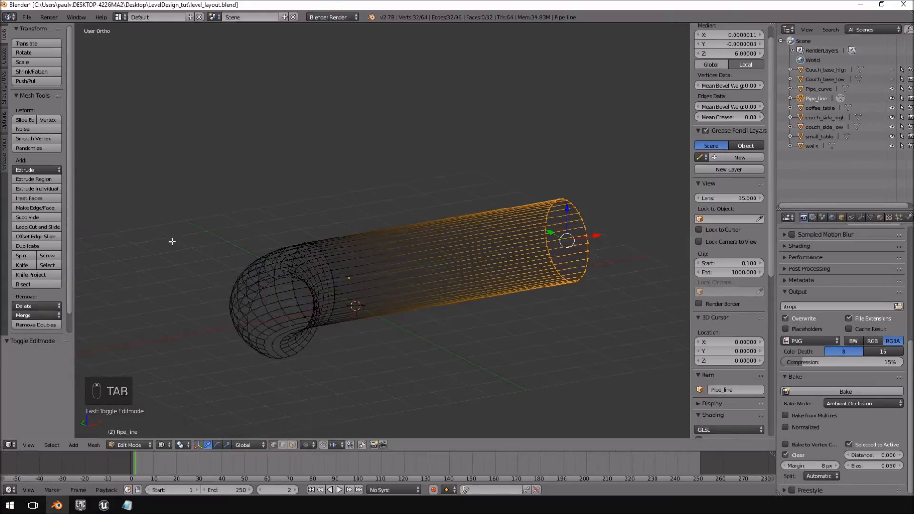
pyautogui.moveTo(623, 258); pyautogui.dragTo(484, 231, button='middle')
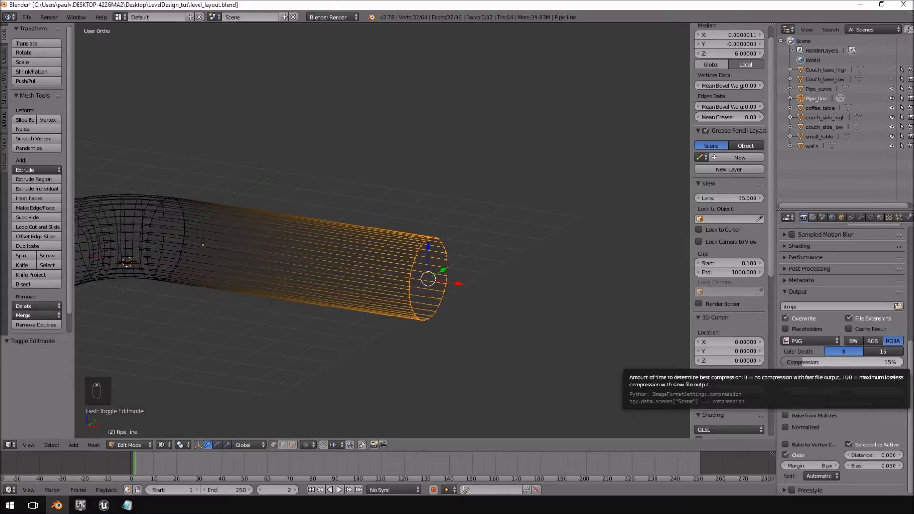
# Split the 3D view vertically, make the new area a UV/Image Editor, and shrink it to give the 3D view more width.
pyautogui.rightClick(393, 22)
pyautogui.click(375, 35)
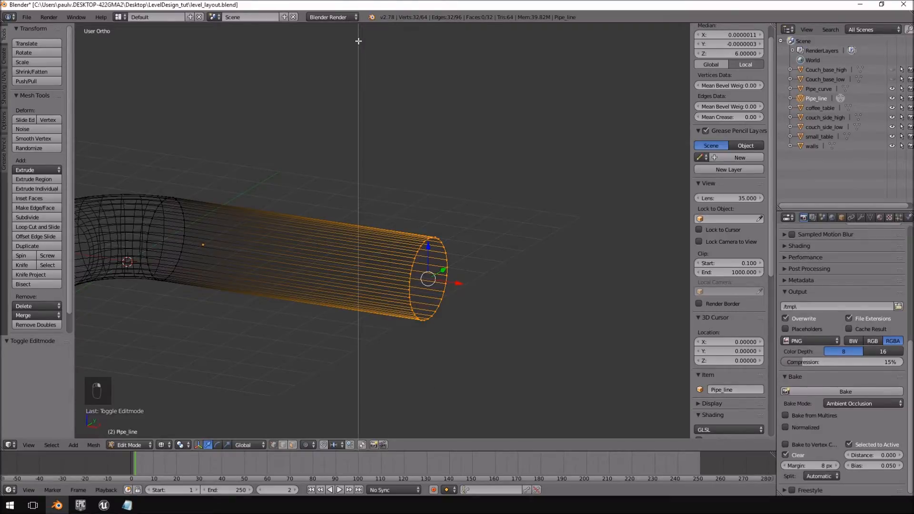
pyautogui.click(357, 333)
pyautogui.click(370, 444)
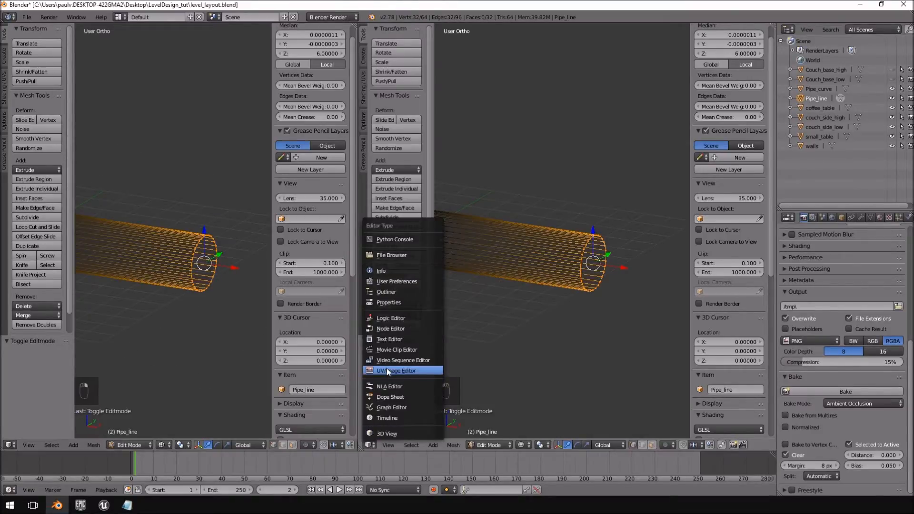
pyautogui.click(388, 371)
pyautogui.moveTo(357, 327); pyautogui.dragTo(535, 336)
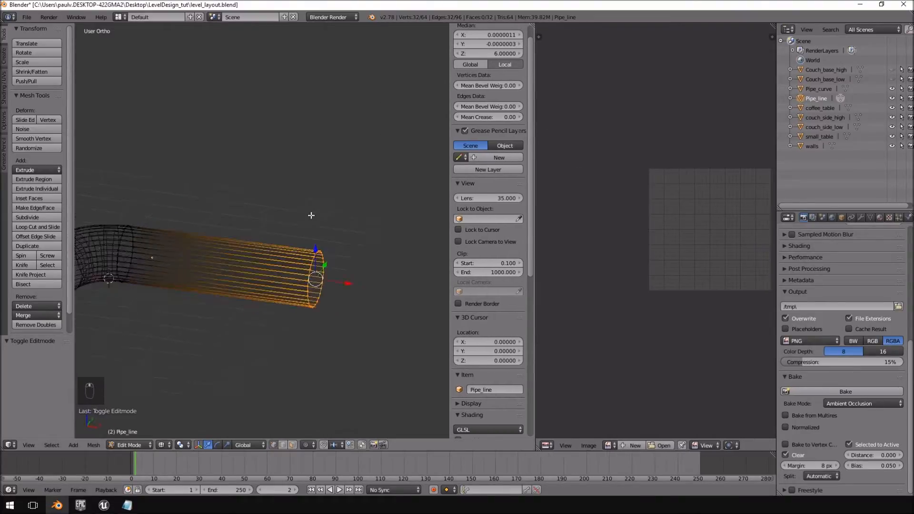
# Mark the edge loop at Pipe_line's free end as a seam.
pyautogui.moveTo(311, 216); pyautogui.dragTo(322, 176, button='middle')
pyautogui.scroll(3, 244, 151)
pyautogui.scroll(2, 296, 238)
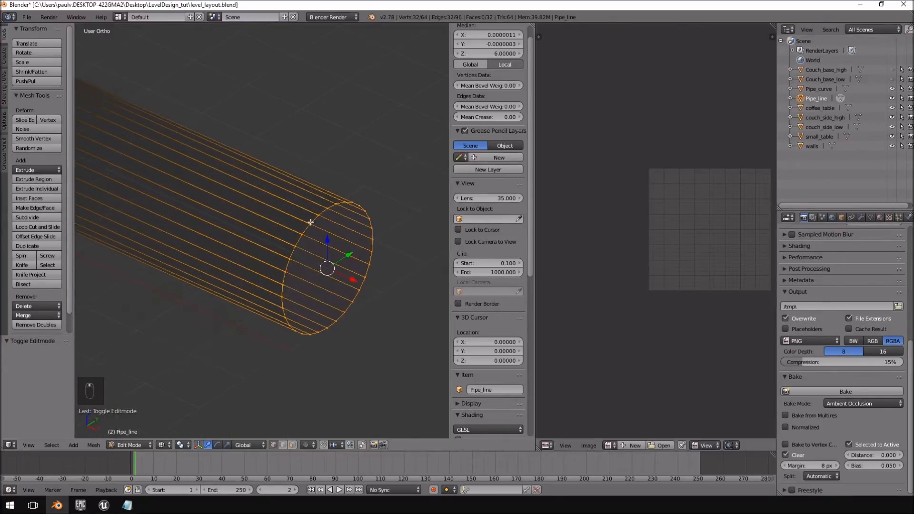
pyautogui.press('a')
pyautogui.press('a')
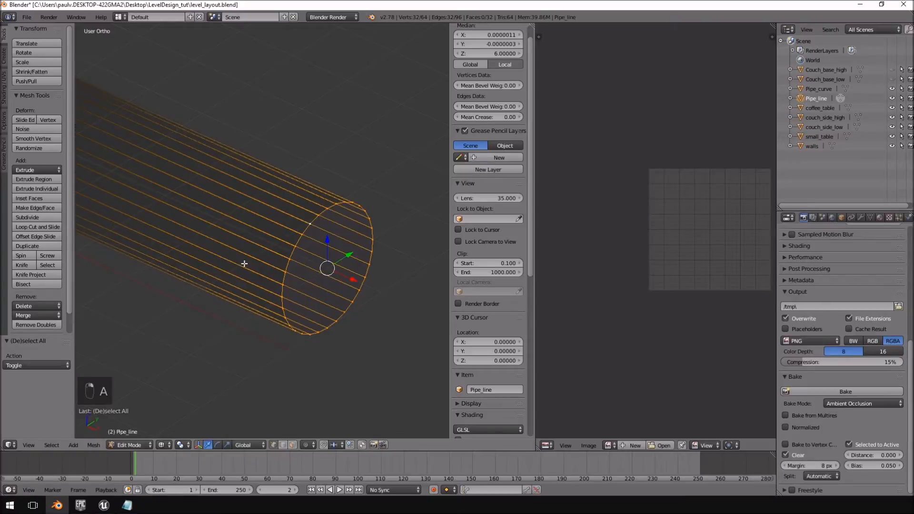
pyautogui.scroll(-5, 288, 197)
pyautogui.scroll(5, 276, 221)
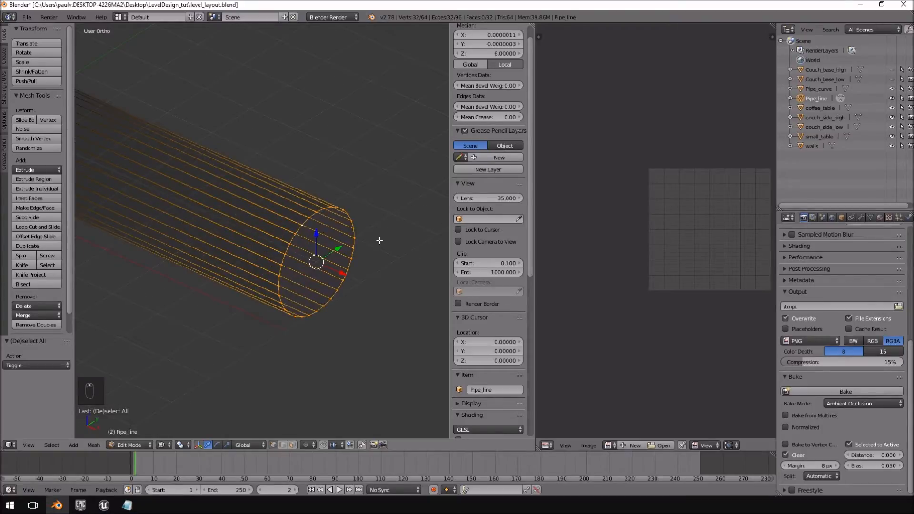
pyautogui.hotkey('ctrl', 'e')
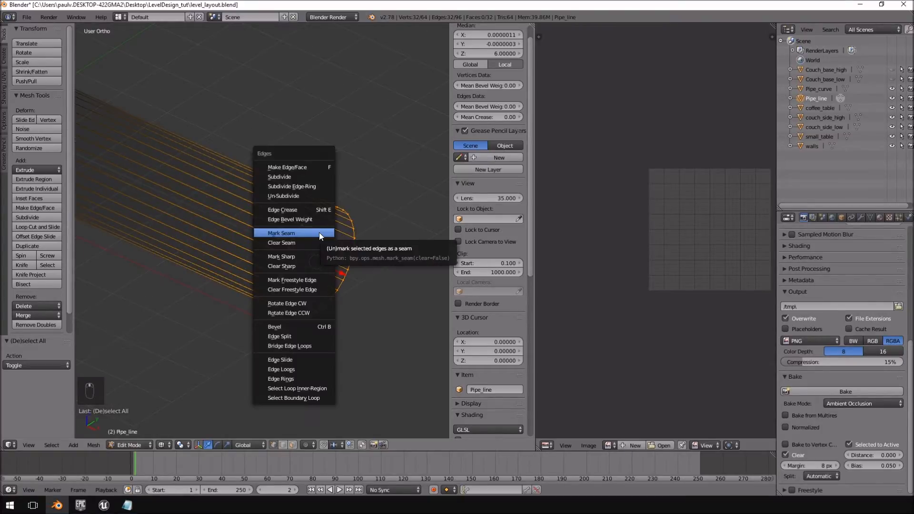
pyautogui.click(319, 234)
# Mark the edge loop at Pipe_line's elbow end as a seam and switch the view to solid shading.
pyautogui.moveTo(167, 196); pyautogui.dragTo(173, 220, button='middle')
pyautogui.keyDown('alt'); pyautogui.rightClick(159, 212); pyautogui.keyUp('alt')
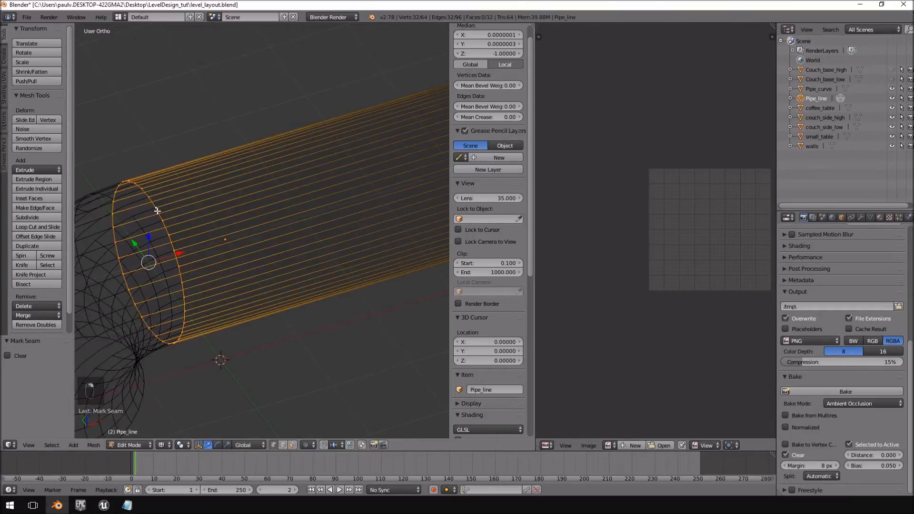
pyautogui.hotkey('ctrl', 'e')
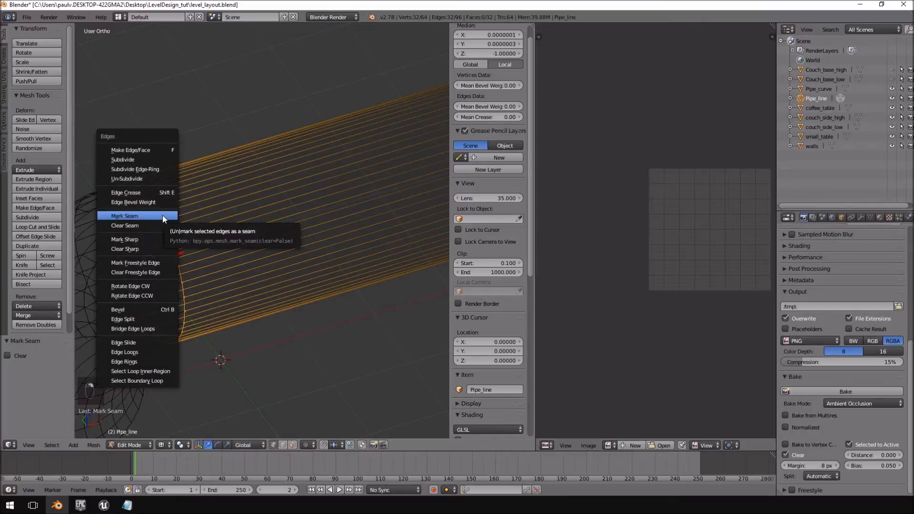
pyautogui.click(162, 215)
pyautogui.moveTo(285, 199)
pyautogui.mouseDown(button='middle')
pyautogui.moveTo(335, 205)
pyautogui.moveTo(292, 161)
pyautogui.moveTo(259, 161)
pyautogui.mouseUp(button='middle')
pyautogui.press('z')
pyautogui.scroll(3, 330, 172)
pyautogui.scroll(-4, 354, 172)
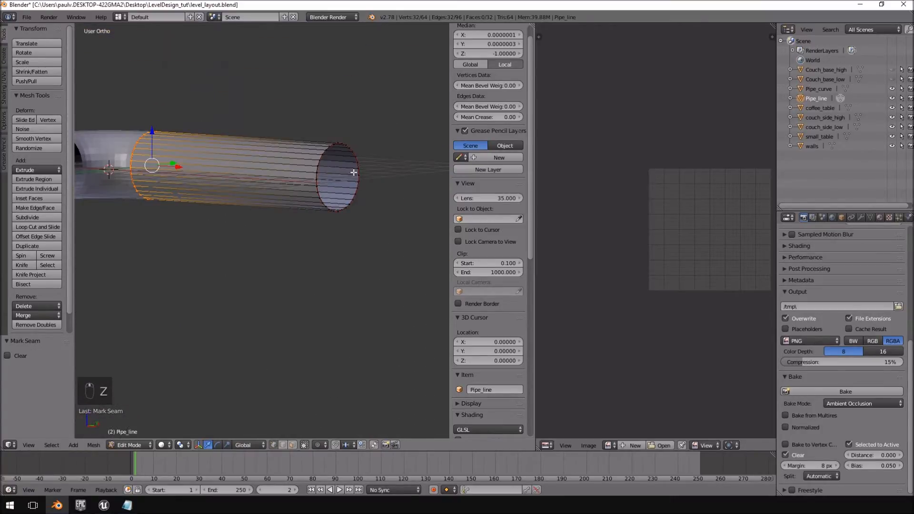
# Try unwrapping the whole Pipe_line mesh with only the two end loops as seams.
pyautogui.press('a')
pyautogui.press('a')
pyautogui.press('u')
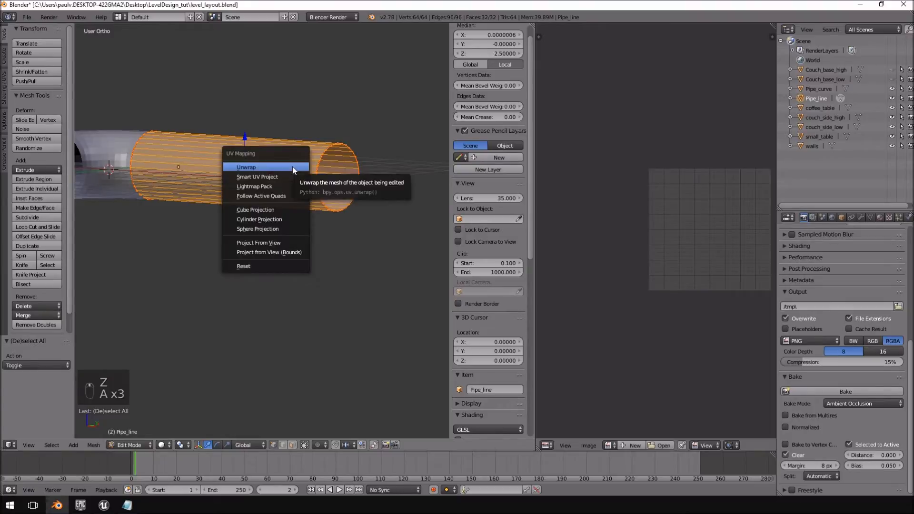
pyautogui.click(292, 167)
pyautogui.scroll(6, 659, 268)
pyautogui.moveTo(402, 201); pyautogui.dragTo(293, 224, button='middle')
pyautogui.scroll(5, 305, 184)
pyautogui.scroll(-2, 353, 259)
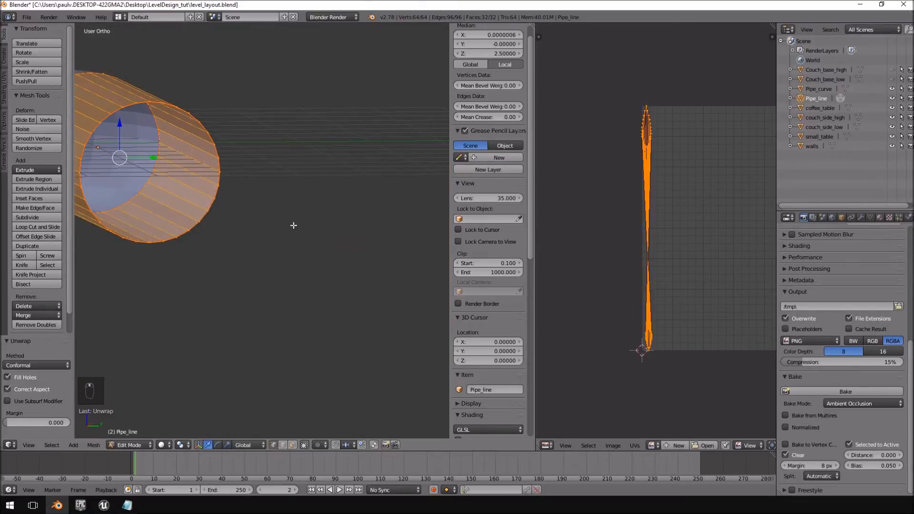
# Mark the single lengthwise edge along the +Y side of Pipe_line as a seam.
pyautogui.press('KP_3')
pyautogui.scroll(3, 294, 225)
pyautogui.keyDown('shift'); pyautogui.moveTo(215, 157); pyautogui.dragTo(341, 312, button='middle'); pyautogui.keyUp('shift')
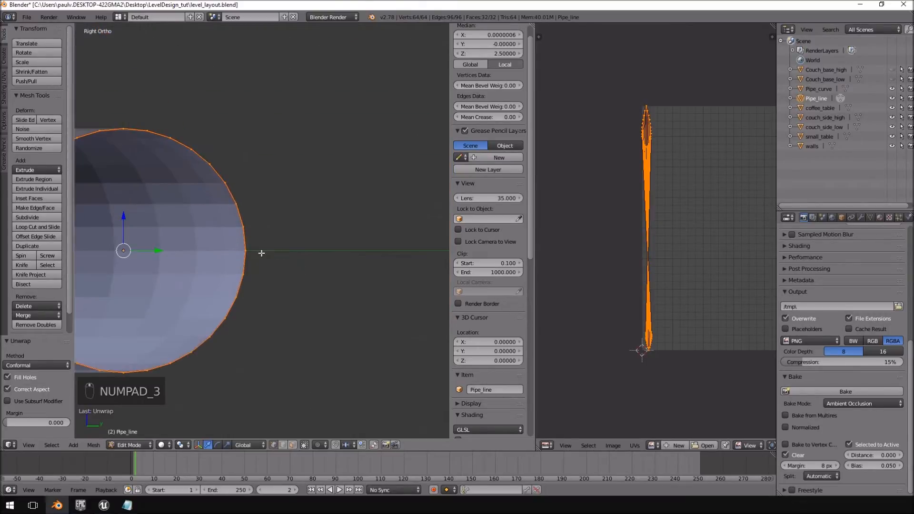
pyautogui.moveTo(252, 253); pyautogui.dragTo(242, 253, button='middle')
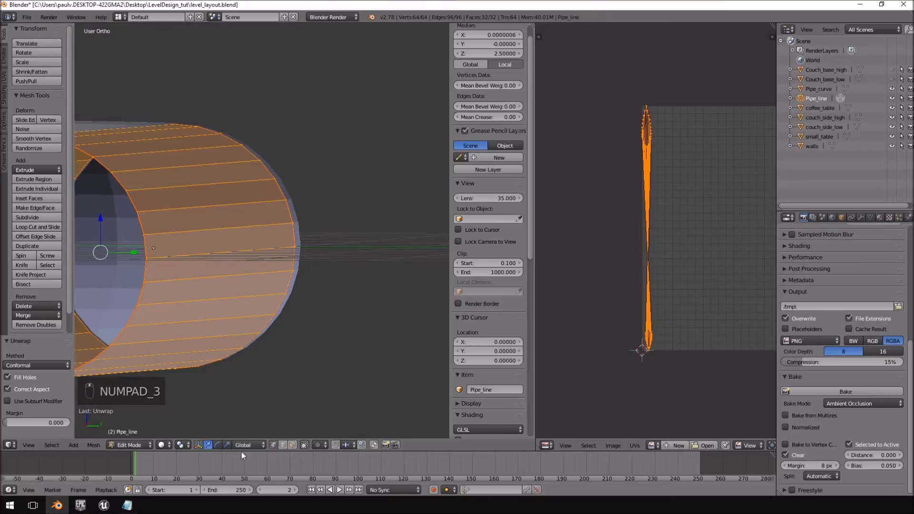
pyautogui.rightClick(171, 254)
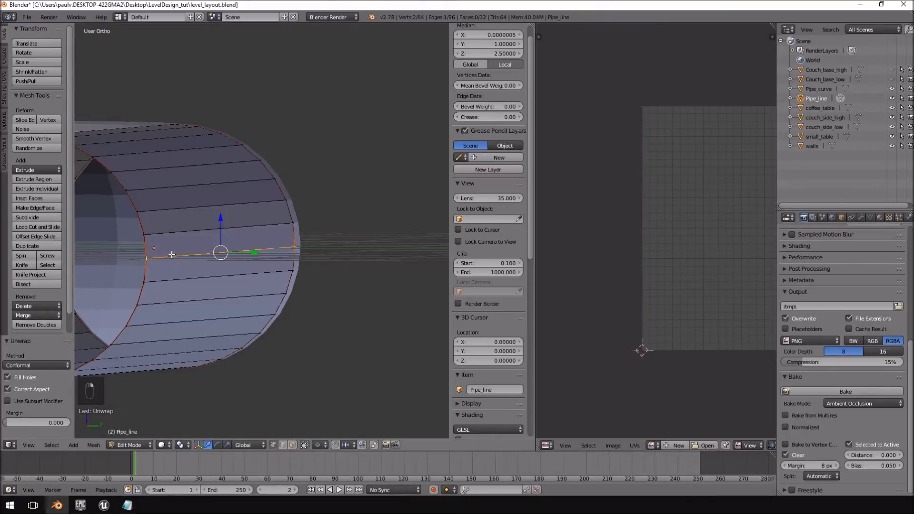
pyautogui.hotkey('ctrl', 'e')
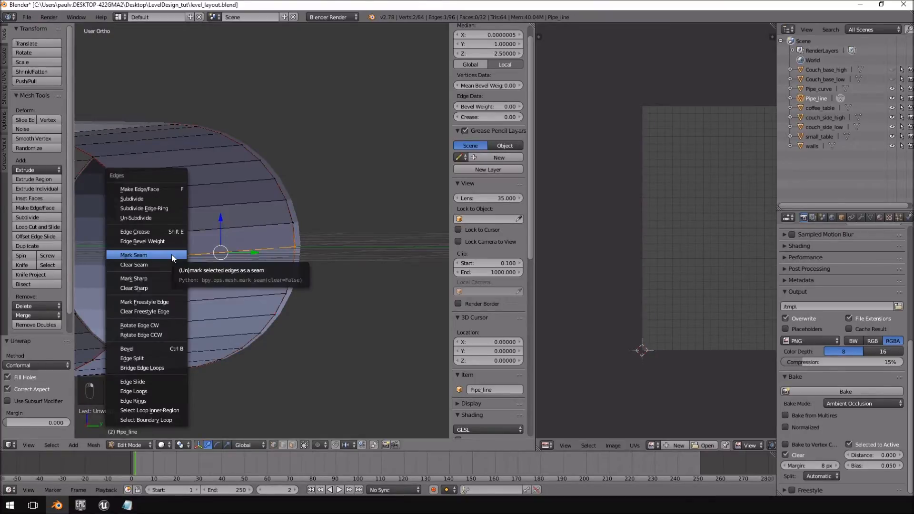
pyautogui.click(171, 254)
# Select the entire Pipe_line mesh and unwrap it again using the lengthwise seam.
pyautogui.press('a')
pyautogui.press('a')
pyautogui.press('u')
pyautogui.click(229, 274)
pyautogui.scroll(-3, 735, 257)
pyautogui.moveTo(734, 257); pyautogui.dragTo(785, 261, button='middle')
pyautogui.scroll(5, 620, 258)
pyautogui.scroll(-2, 650, 213)
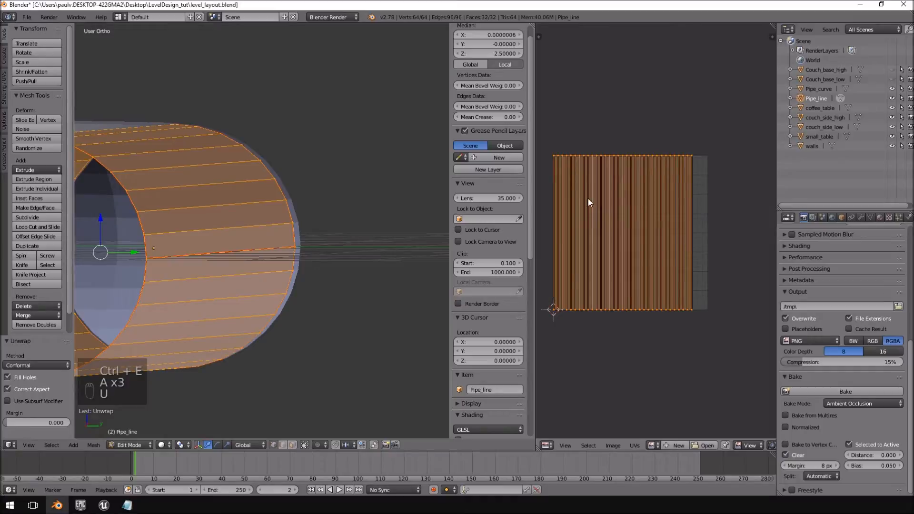
# Move the unwrapped UV island 0.063 along X within the UV square.
pyautogui.moveTo(624, 185); pyautogui.dragTo(635, 190, button='middle')
pyautogui.scroll(3, 636, 192)
pyautogui.moveTo(719, 289); pyautogui.dragTo(640, 280, button='middle')
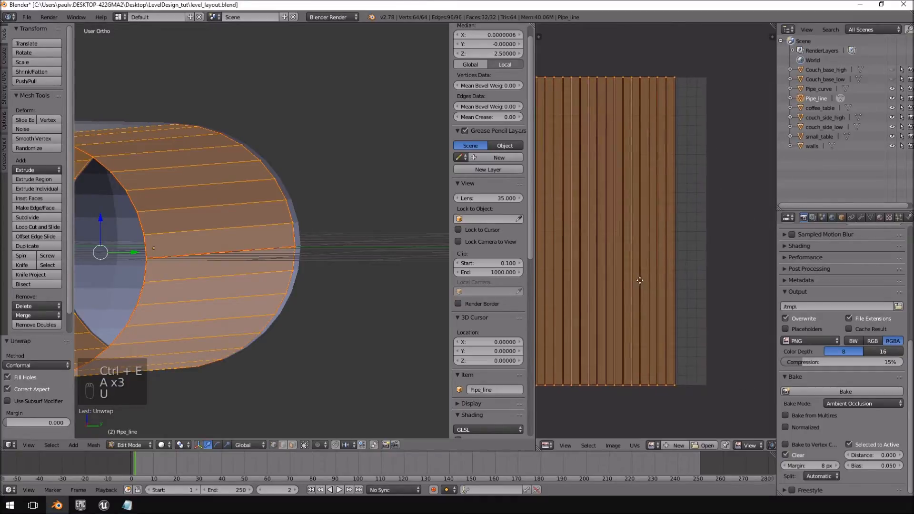
pyautogui.press('g')
pyautogui.click(656, 280)
pyautogui.scroll(-4, 655, 281)
pyautogui.moveTo(636, 288); pyautogui.dragTo(770, 237, button='middle')
pyautogui.scroll(4, 657, 280)
pyautogui.scroll(-1, 676, 257)
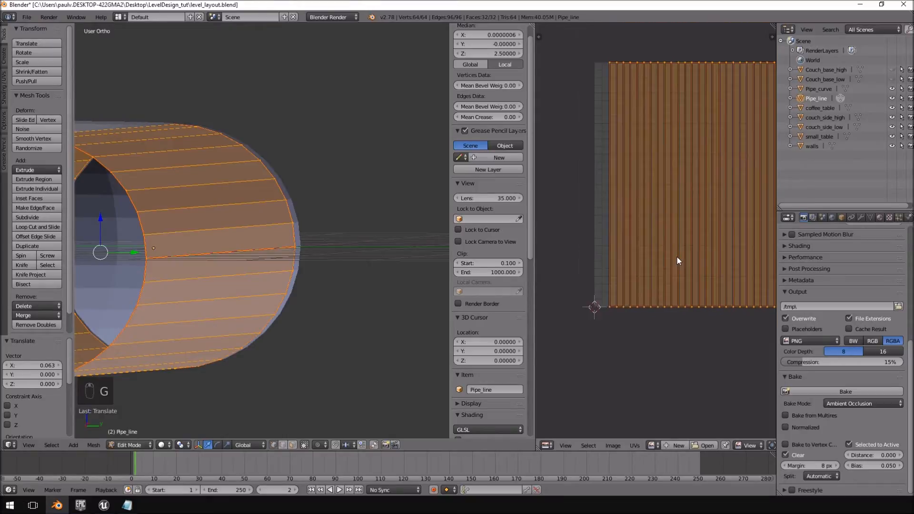
# Scale the UV island by 1.1 along X and fine-tune its position over the UV square.
pyautogui.press('s')
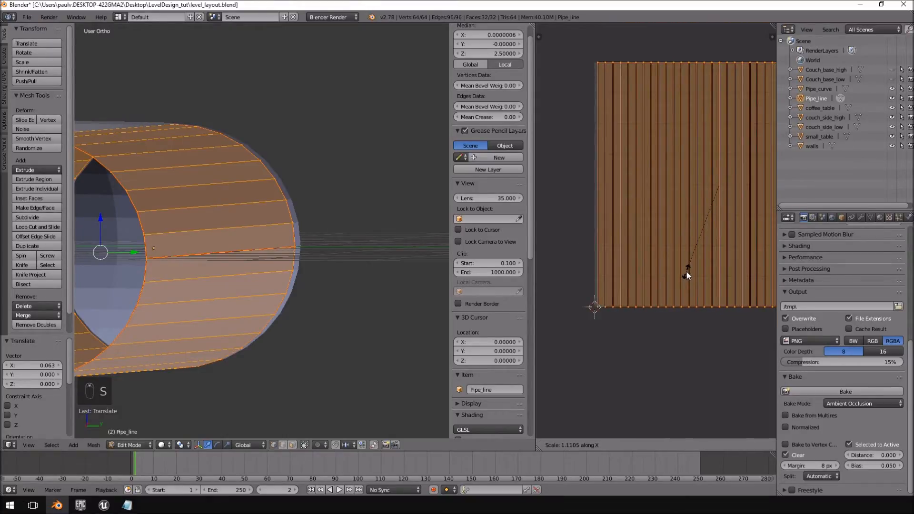
pyautogui.write('1.1')
pyautogui.press('Return')
pyautogui.moveTo(686, 270); pyautogui.dragTo(576, 306, button='middle')
pyautogui.press('g')
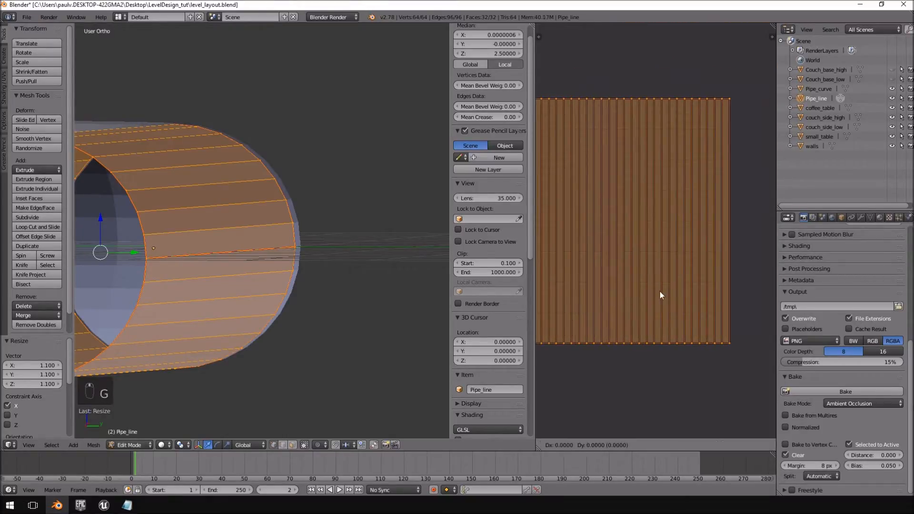
pyautogui.click(652, 291)
pyautogui.moveTo(642, 291); pyautogui.dragTo(657, 292, button='middle')
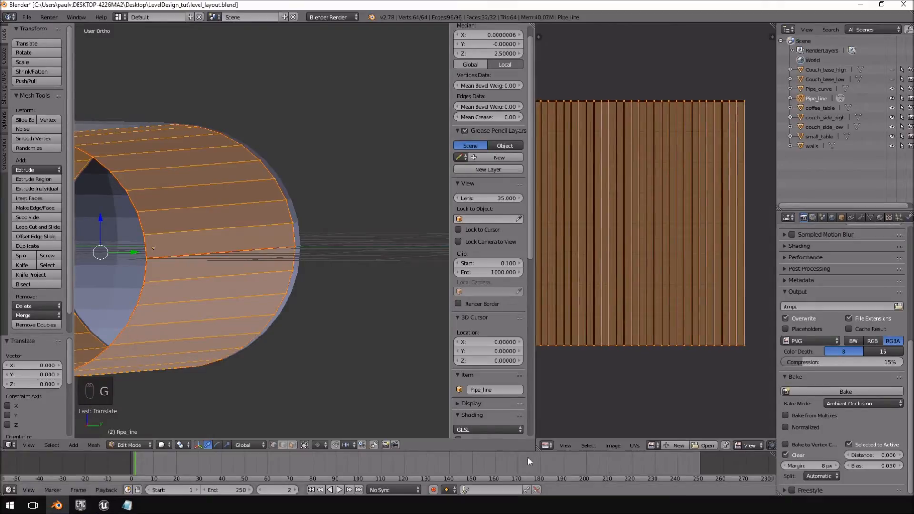
# Pack Pipe_line's UV islands with rotation enabled and a margin of 0.
pyautogui.click(637, 446)
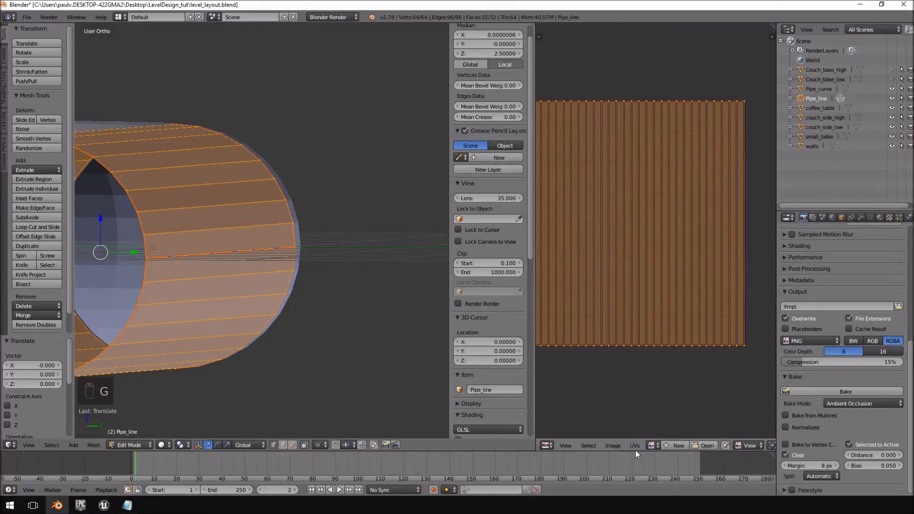
pyautogui.click(638, 445)
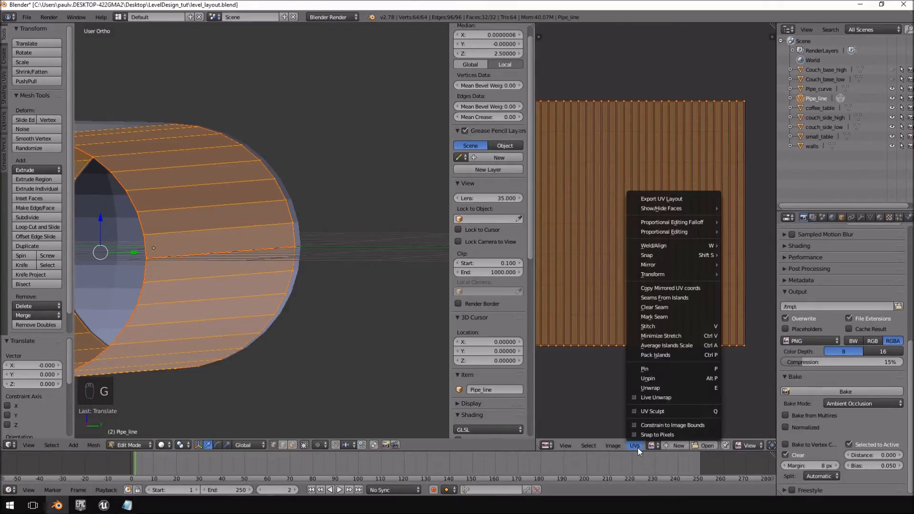
pyautogui.click(669, 355)
pyautogui.moveTo(669, 355); pyautogui.dragTo(612, 392, button='middle')
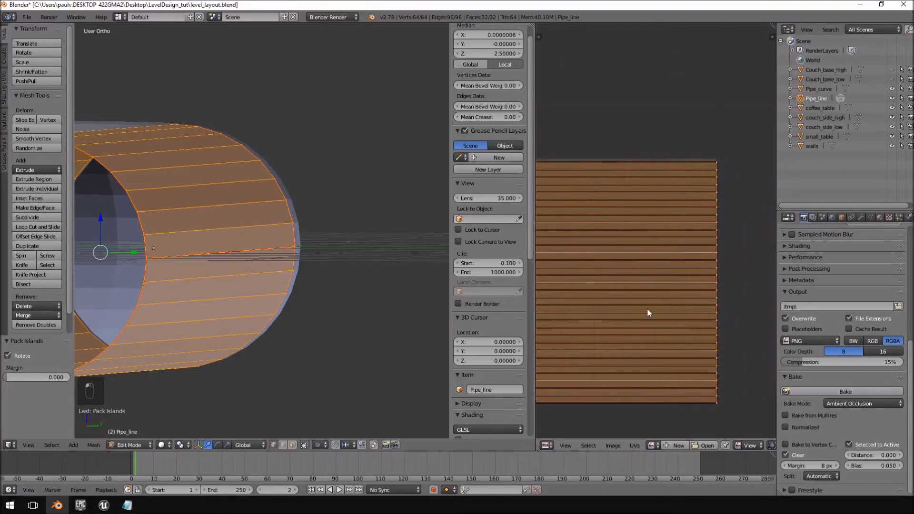
pyautogui.moveTo(662, 213); pyautogui.dragTo(722, 220, button='middle')
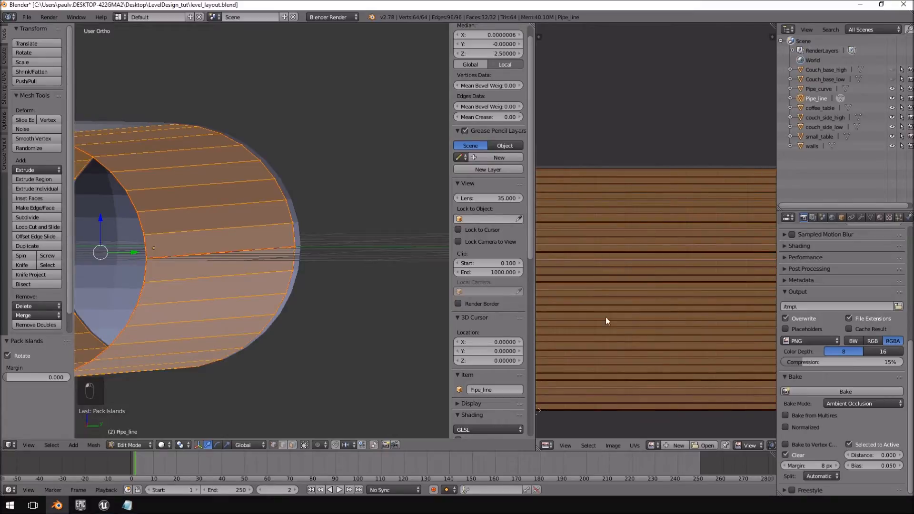
pyautogui.scroll(-2, 618, 332)
pyautogui.scroll(5, 624, 305)
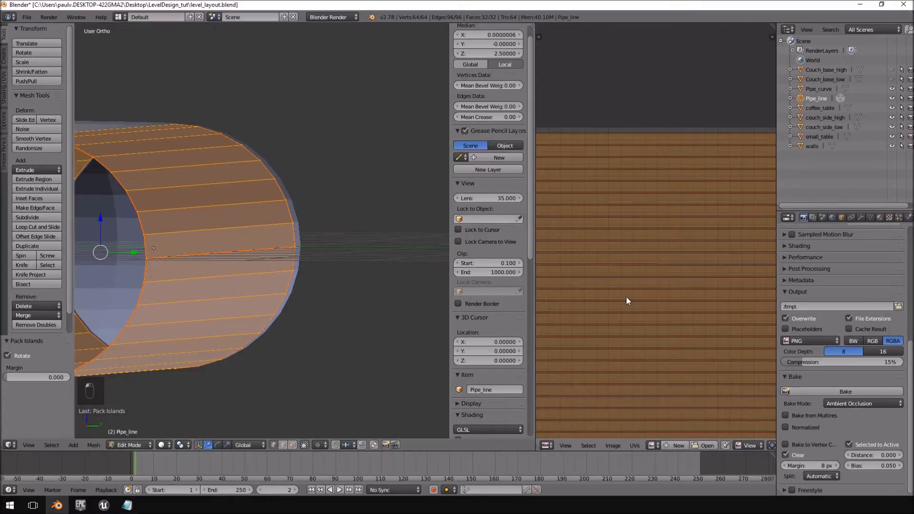
# Nudge the packed UV island by -0.001 along X and 0.005 along Y.
pyautogui.press('g')
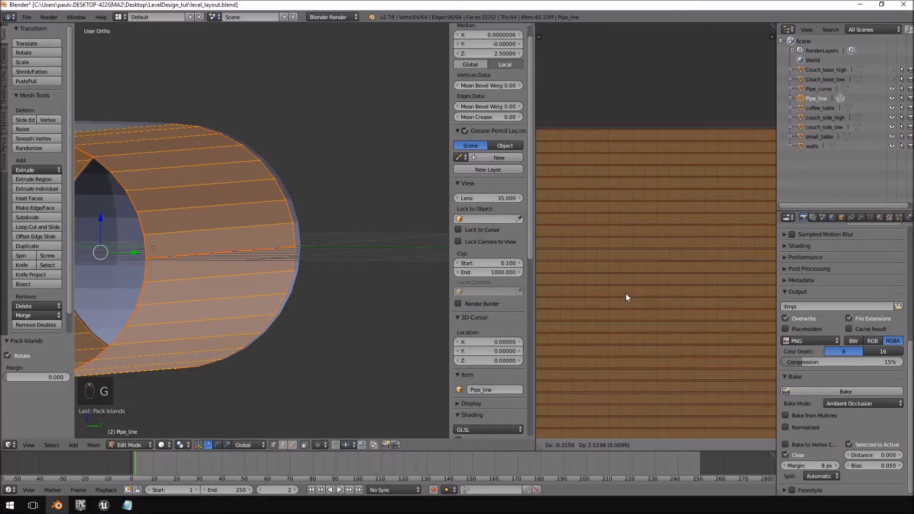
pyautogui.click(637, 322)
pyautogui.scroll(2, 638, 318)
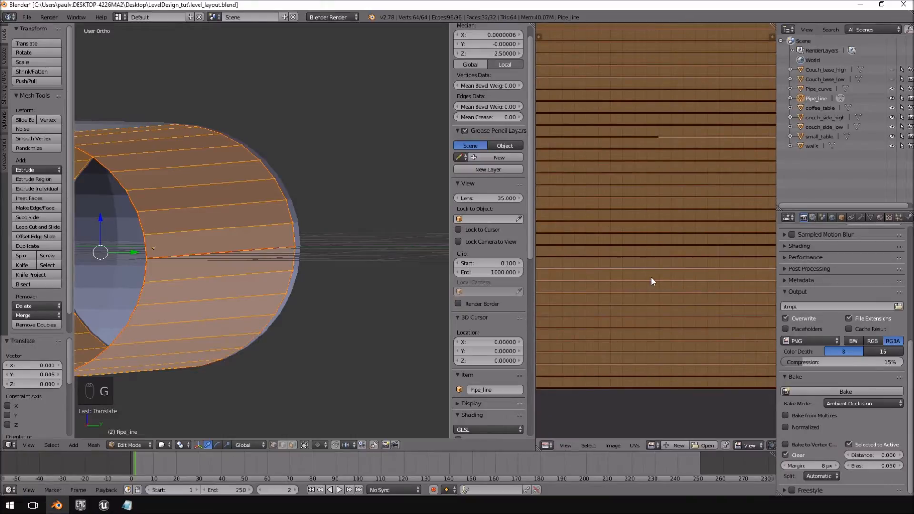
pyautogui.scroll(-2, 650, 276)
# Try moving the UV island by -0.085 along X and 0.005 along Y, and undo that move.
pyautogui.press('g')
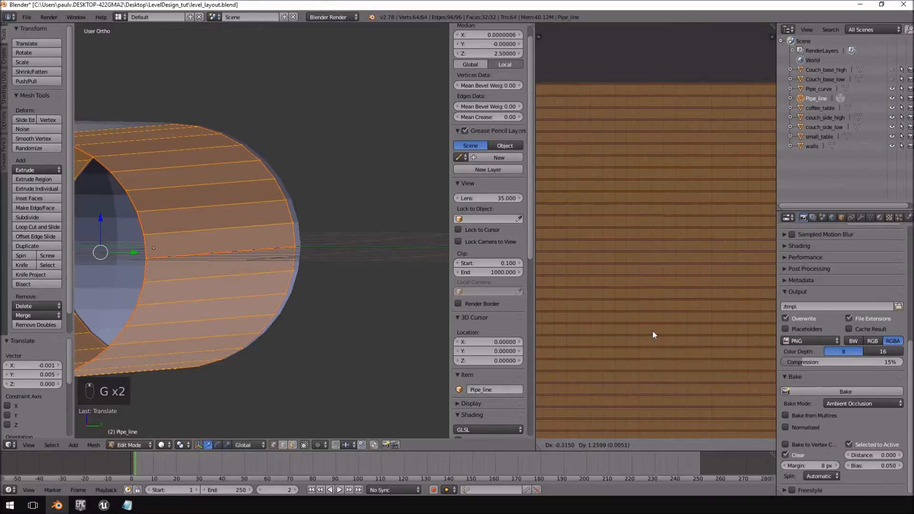
pyautogui.click(619, 331)
pyautogui.scroll(-4, 626, 184)
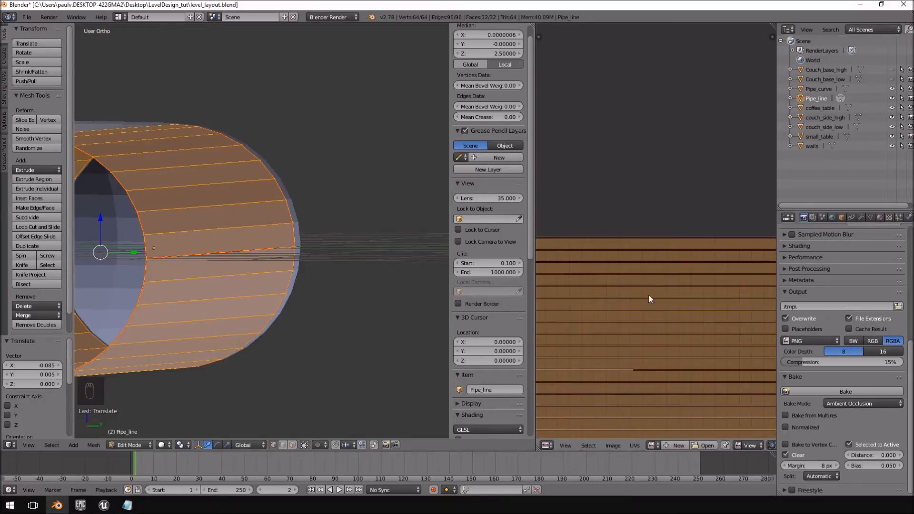
pyautogui.scroll(3, 664, 271)
pyautogui.scroll(-2, 668, 311)
pyautogui.scroll(2, 671, 329)
pyautogui.scroll(-6, 671, 332)
pyautogui.scroll(4, 663, 274)
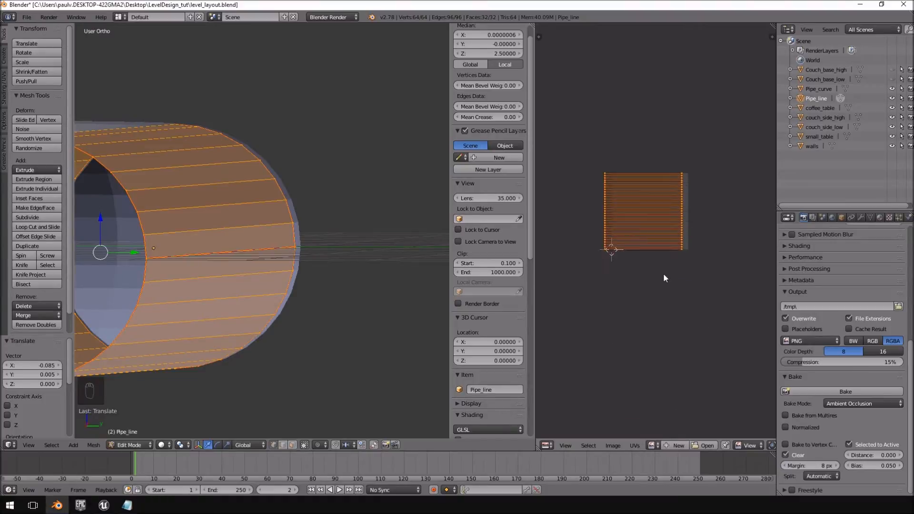
pyautogui.scroll(-1, 666, 275)
pyautogui.hotkey('ctrl', 'z')
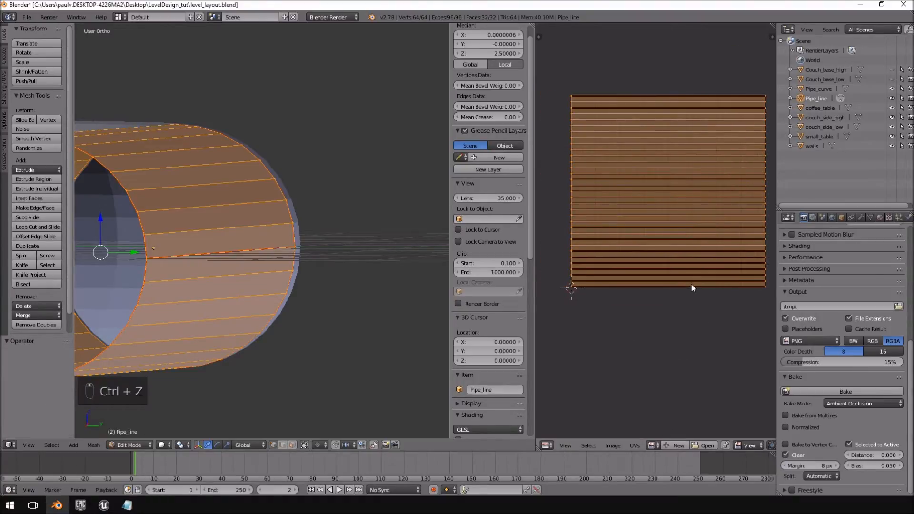
# Move Pipe_line's UV island by 0.004 along Y toward the UV square's upper border.
pyautogui.scroll(6, 683, 279)
pyautogui.moveTo(682, 270); pyautogui.dragTo(670, 195, button='middle')
pyautogui.moveTo(655, 131); pyautogui.dragTo(653, 170, button='middle')
pyautogui.scroll(5, 654, 171)
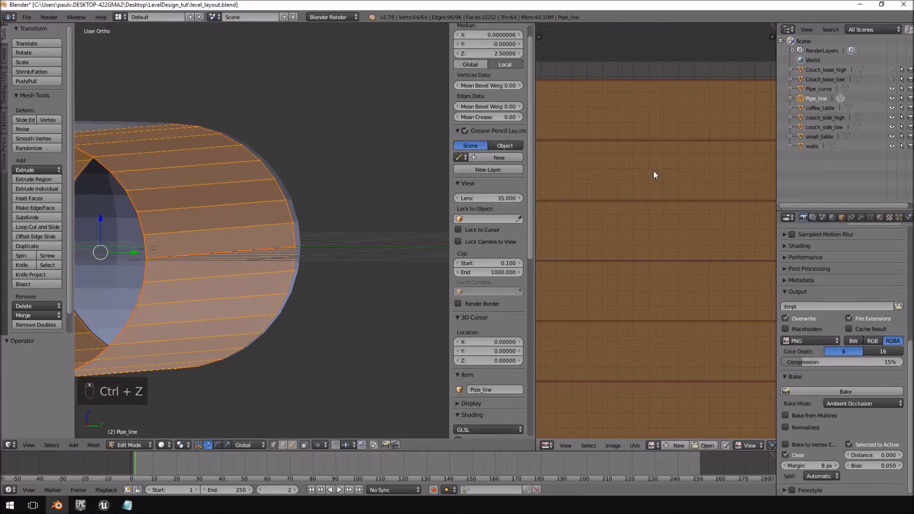
pyautogui.press('g')
pyautogui.press('y')
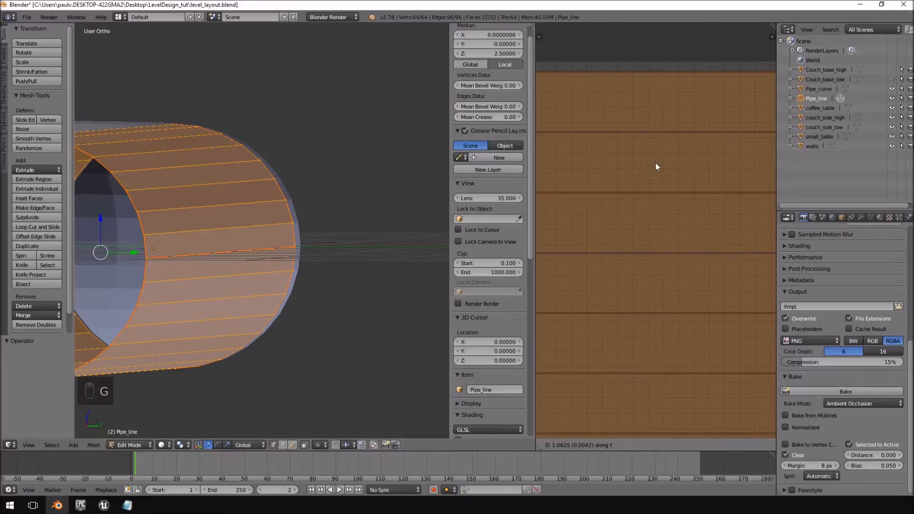
pyautogui.click(655, 163)
# Move the UV island by -0.002 along Y and scale it by 1.012 along Y toward the lower border.
pyautogui.scroll(-5, 655, 164)
pyautogui.moveTo(677, 240); pyautogui.dragTo(656, 286, button='middle')
pyautogui.scroll(4, 656, 286)
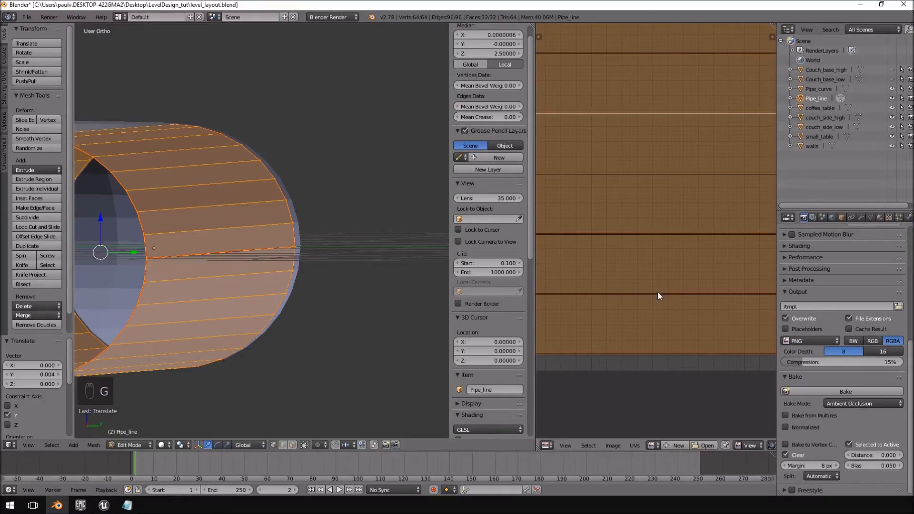
pyautogui.press('g')
pyautogui.press('y')
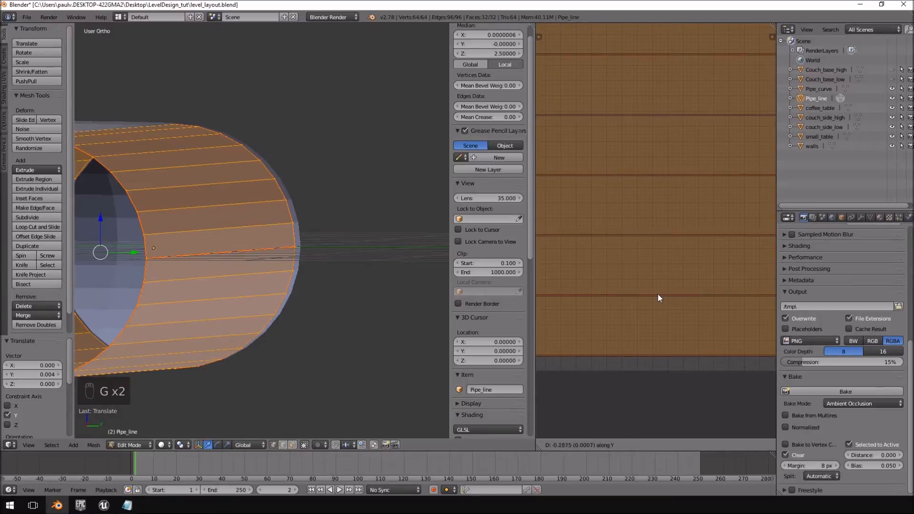
pyautogui.press('s')
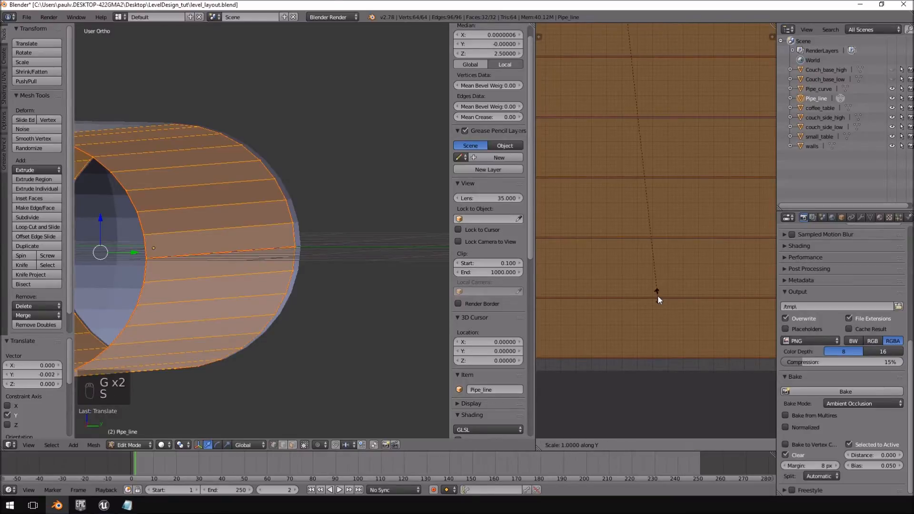
pyautogui.click(662, 305)
# Shift the UV island slightly upward along Y and scale it by 1.002 along Y to reach the UV square's upper border.
pyautogui.moveTo(670, 171); pyautogui.dragTo(675, 366, button='middle')
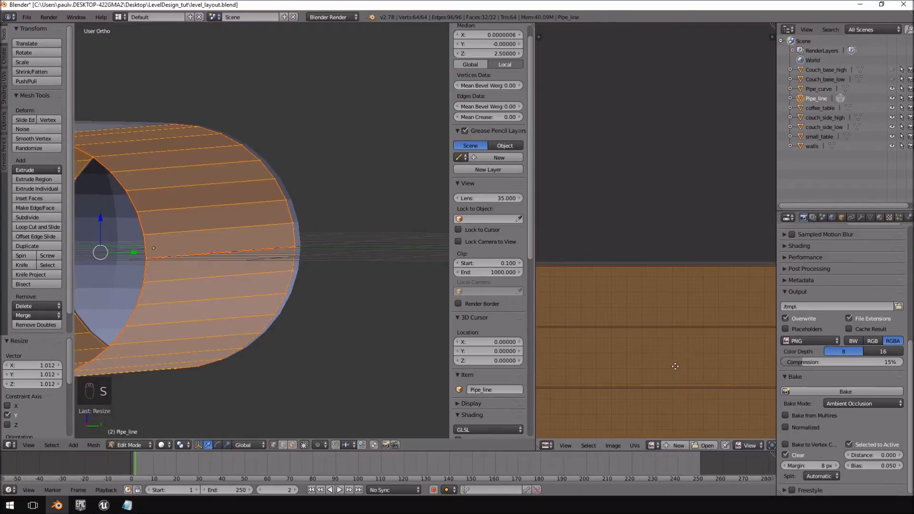
pyautogui.scroll(6, 676, 343)
pyautogui.moveTo(676, 299); pyautogui.dragTo(688, 166, button='middle')
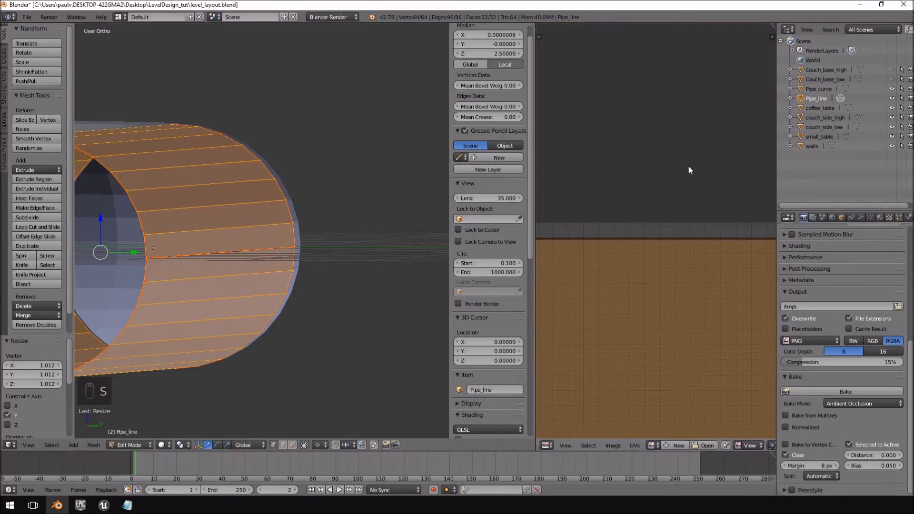
pyautogui.scroll(4, 687, 167)
pyautogui.press('g')
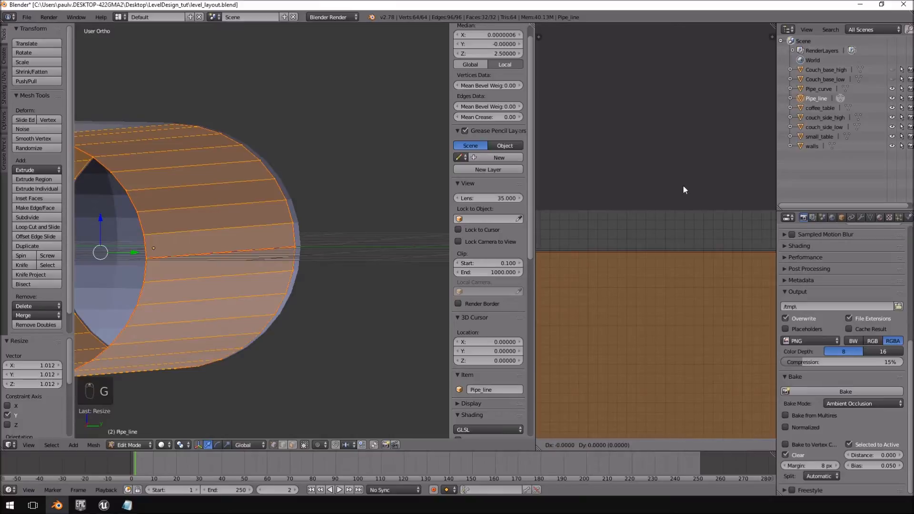
pyautogui.rightClick(686, 241)
pyautogui.press('g')
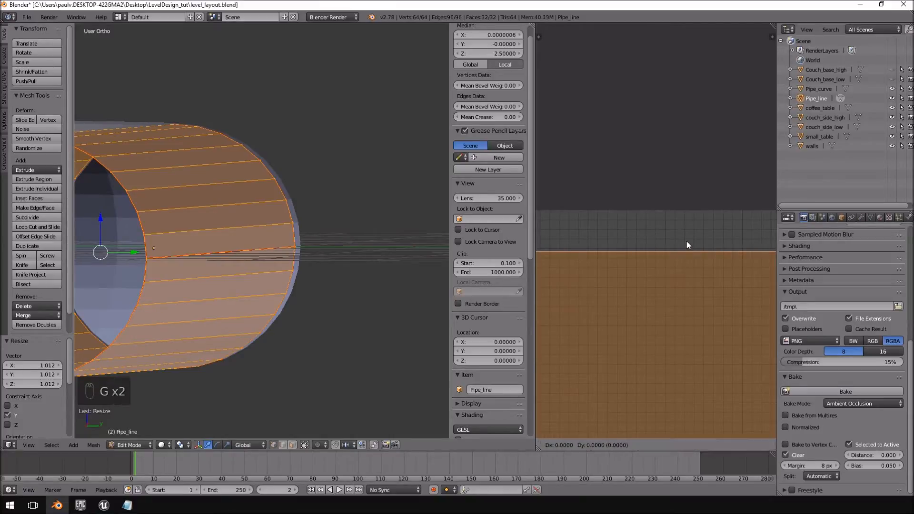
pyautogui.middleClick(686, 234)
pyautogui.click(685, 220)
pyautogui.press('s')
pyautogui.middleClick(690, 243)
pyautogui.click(691, 225)
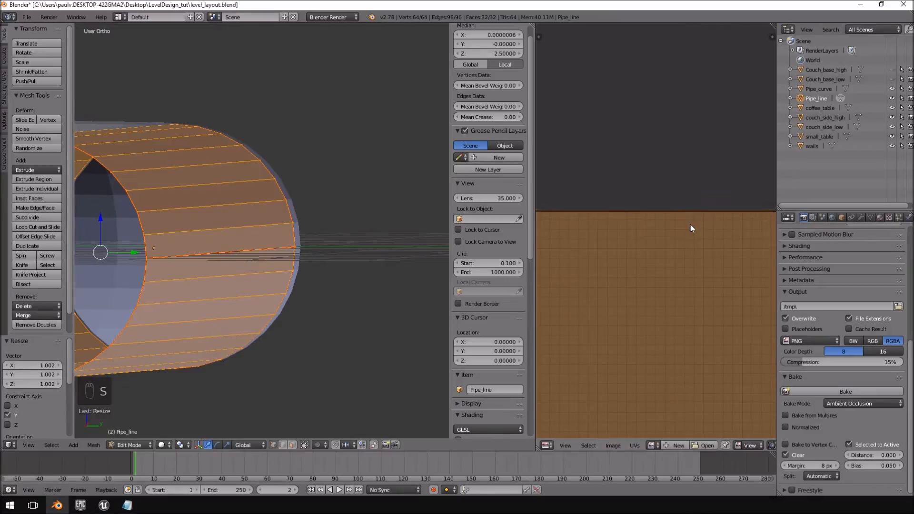
# Move the UV island by about -0.0005 along Y and scale it by 1.001 along Y to meet the UV square's lower border.
pyautogui.scroll(-9, 690, 298)
pyautogui.moveTo(690, 299); pyautogui.dragTo(621, 354, button='middle')
pyautogui.scroll(9, 663, 138)
pyautogui.scroll(12, 635, 297)
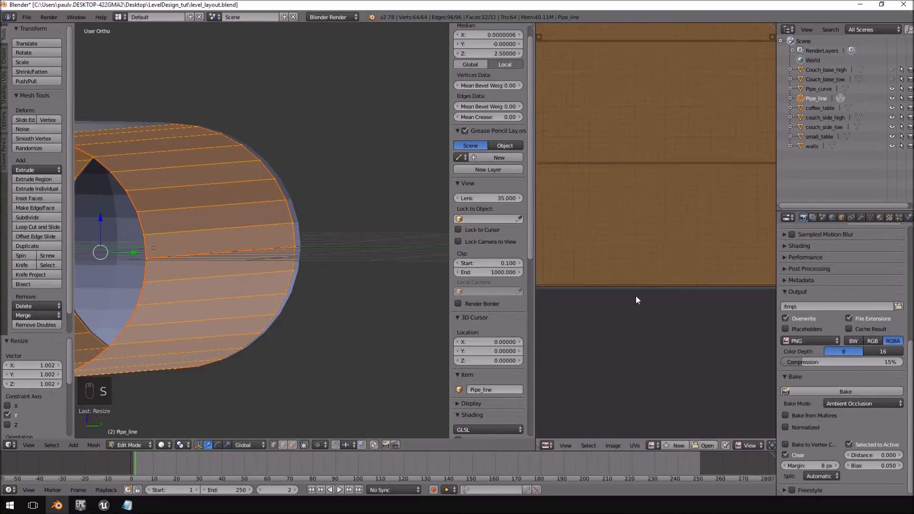
pyautogui.moveTo(638, 297); pyautogui.dragTo(623, 421, button='middle')
pyautogui.scroll(1, 661, 250)
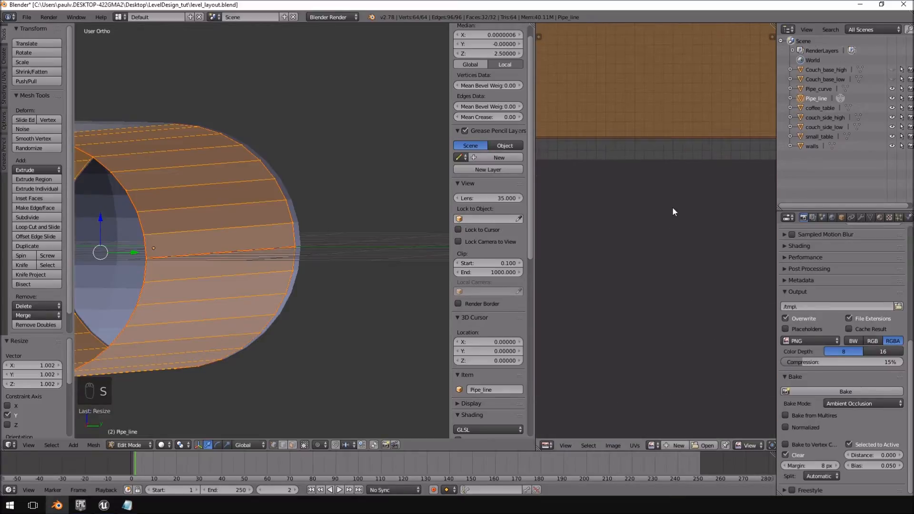
pyautogui.moveTo(672, 208); pyautogui.dragTo(687, 282, button='middle')
pyautogui.scroll(4, 688, 282)
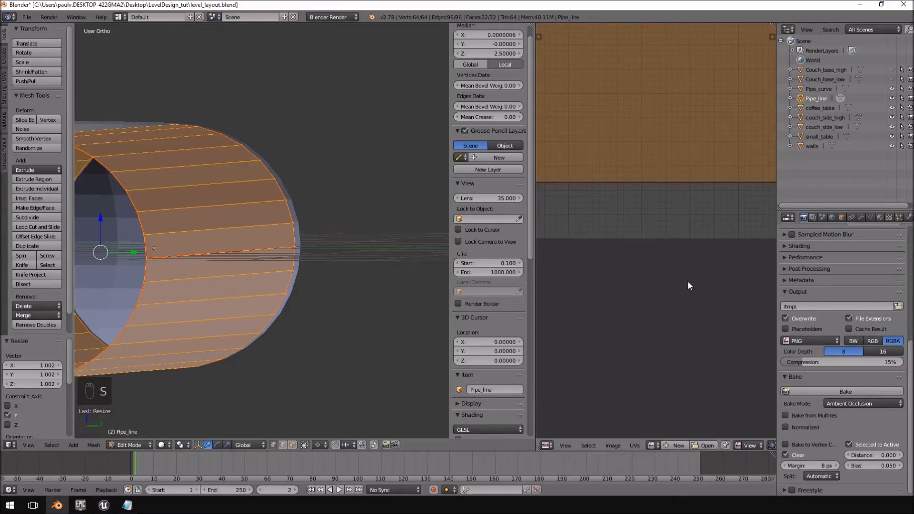
pyautogui.press('g')
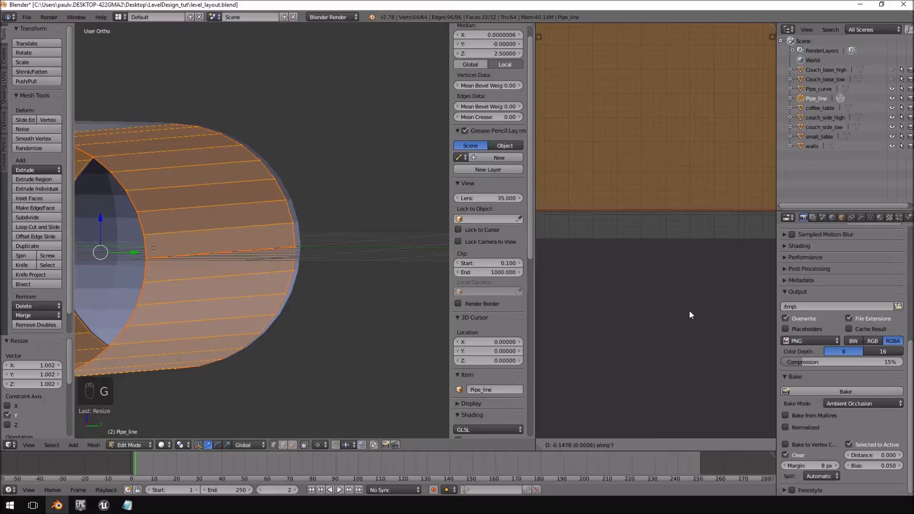
pyautogui.click(689, 308)
pyautogui.press('s')
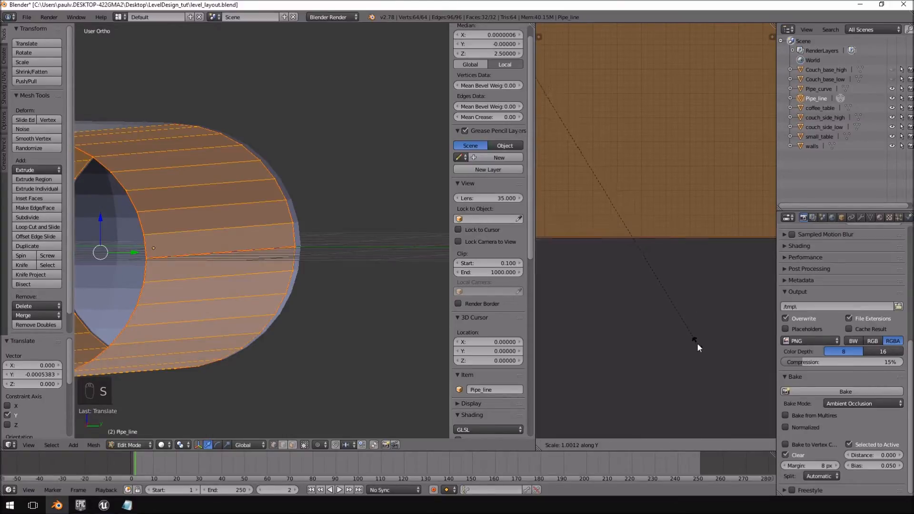
pyautogui.click(696, 342)
# Examine how the UV island's upper edge lines up with the border of the UV square.
pyautogui.scroll(-20, 681, 233)
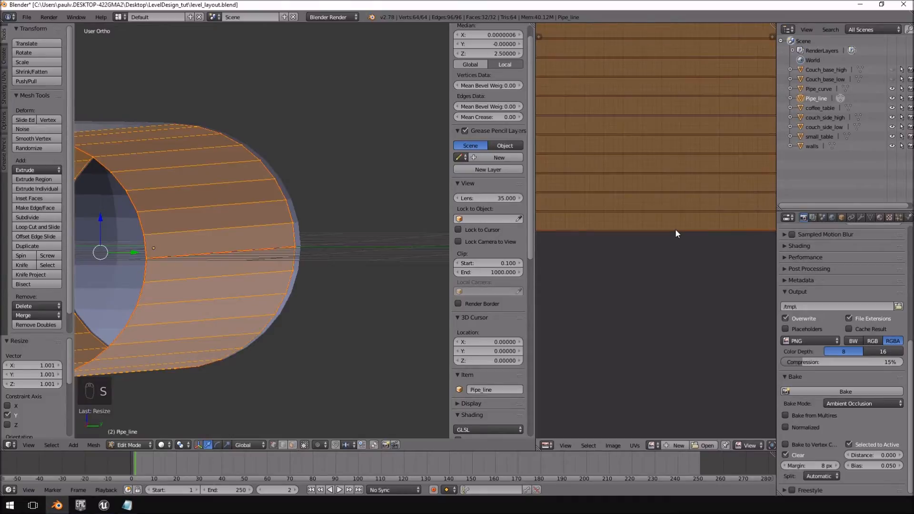
pyautogui.moveTo(631, 115); pyautogui.dragTo(637, 188, button='middle')
pyautogui.scroll(10, 656, 270)
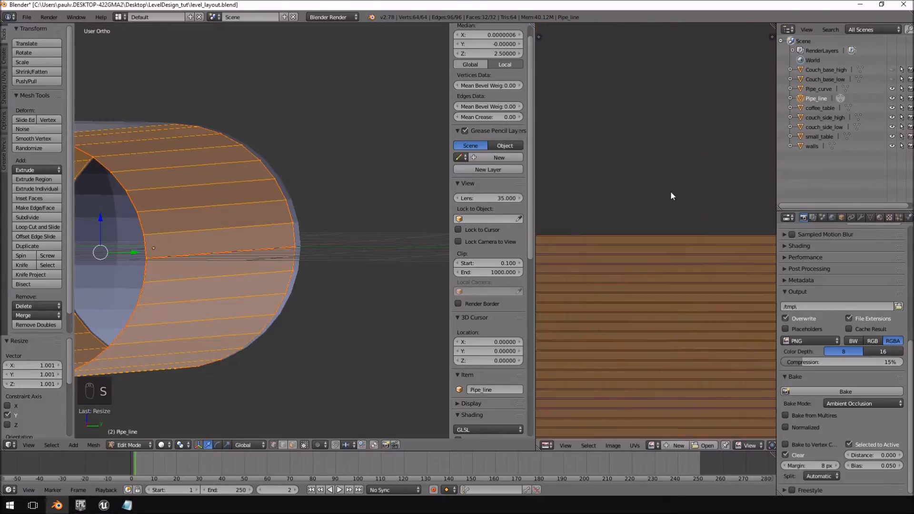
pyautogui.moveTo(690, 283); pyautogui.dragTo(667, 193, button='middle')
pyautogui.scroll(3, 669, 205)
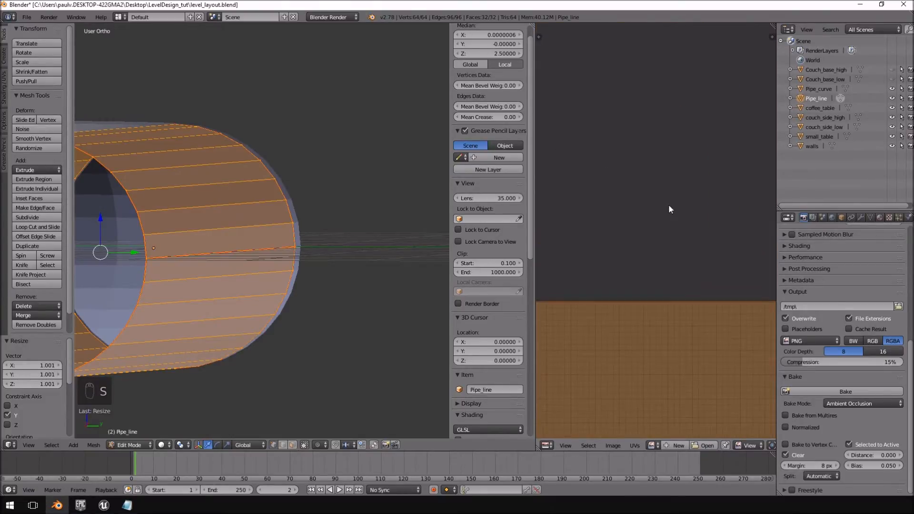
pyautogui.moveTo(676, 245); pyautogui.dragTo(667, 142, button='middle')
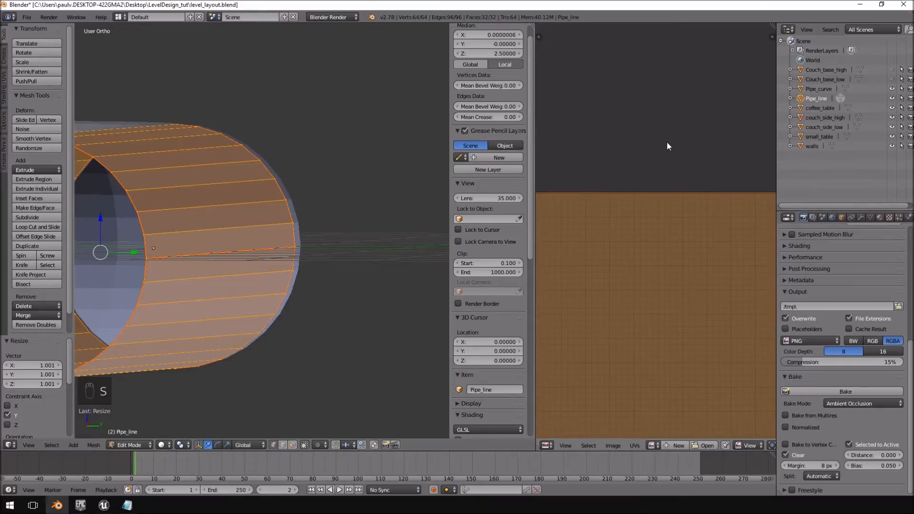
pyautogui.scroll(-20, 618, 238)
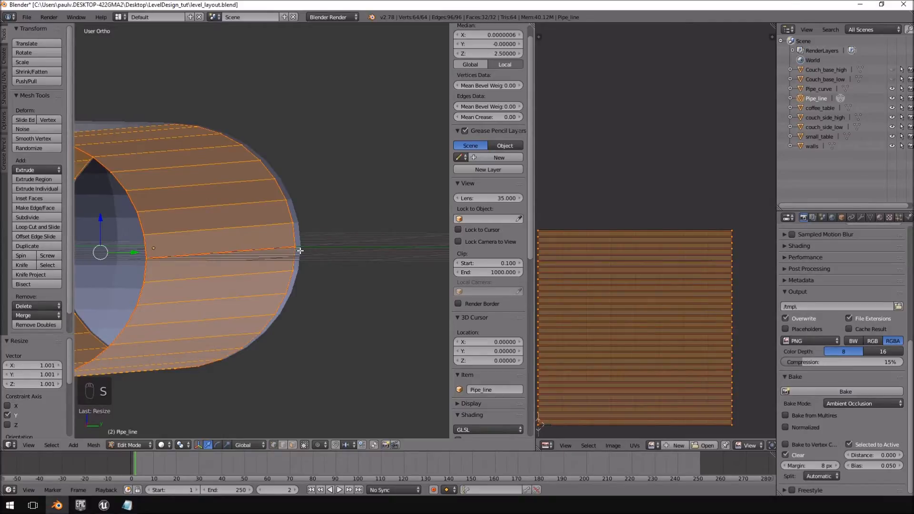
# Leave Pipe_line's Edit Mode and open Pipe_curve for mesh editing.
pyautogui.scroll(-5, 261, 235)
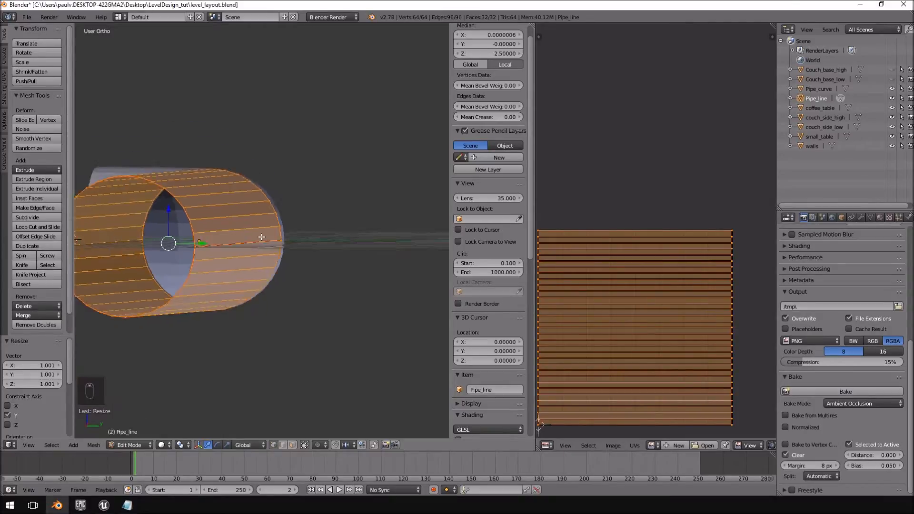
pyautogui.moveTo(261, 235); pyautogui.dragTo(314, 204, button='middle')
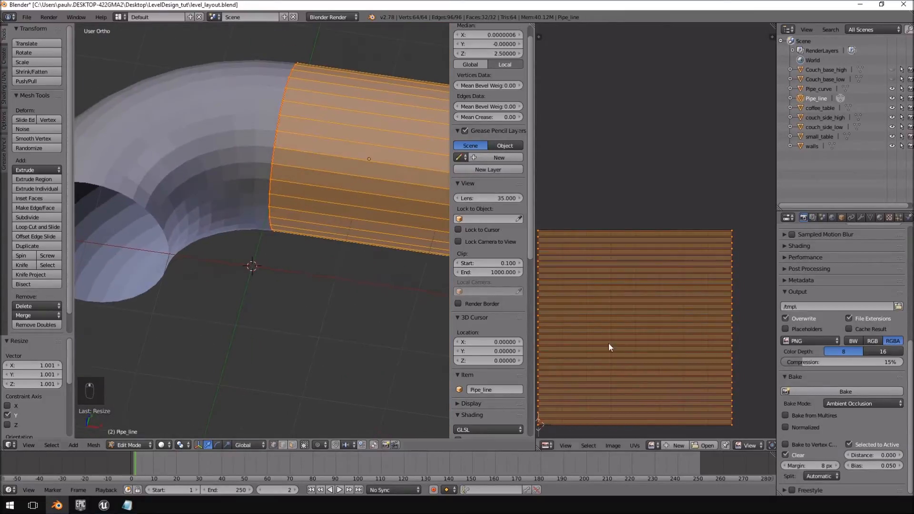
pyautogui.keyDown('shift'); pyautogui.moveTo(380, 276); pyautogui.dragTo(297, 274, button='middle'); pyautogui.keyUp('shift')
pyautogui.moveTo(229, 254); pyautogui.dragTo(250, 258, button='middle')
pyautogui.scroll(-4, 226, 272)
pyautogui.press('Tab')
pyautogui.rightClick(208, 222)
pyautogui.press('Tab')
# Select the lengthwise edge loop on the inner side of Pipe_curve's bend and mark it as a seam.
pyautogui.scroll(7, 209, 216)
pyautogui.keyDown('alt'); pyautogui.rightClick(230, 213); pyautogui.keyUp('alt')
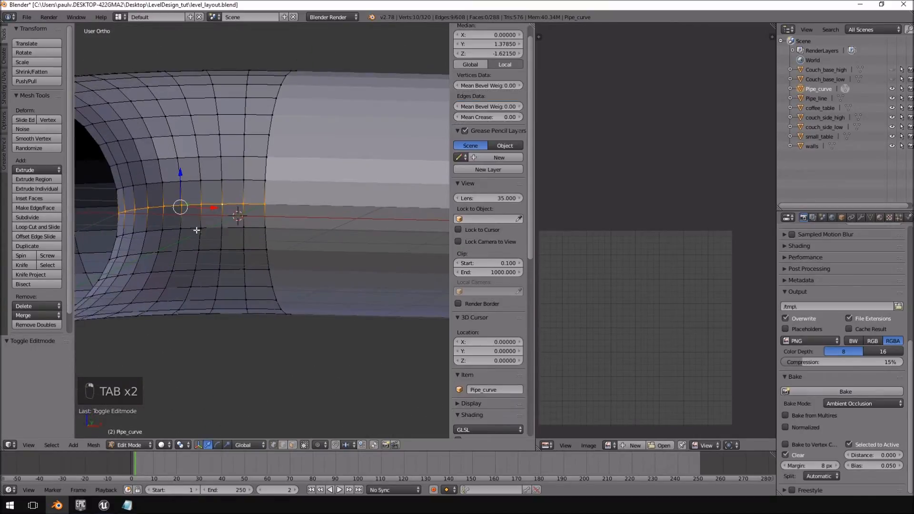
pyautogui.keyDown('shift'); pyautogui.moveTo(200, 228); pyautogui.dragTo(265, 230, button='middle'); pyautogui.keyUp('shift')
pyautogui.hotkey('ctrl', 'e')
pyautogui.click(265, 235)
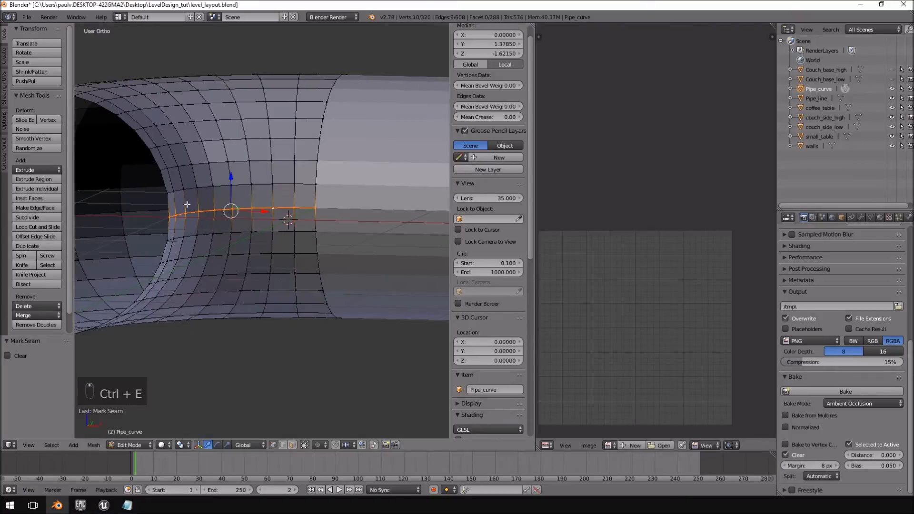
# Add the edge loops around both open ends of Pipe_curve to the selection and mark them as seams.
pyautogui.keyDown('alt'); pyautogui.keyDown('shift'); pyautogui.rightClick(168, 202); pyautogui.keyUp('shift'); pyautogui.keyUp('alt')
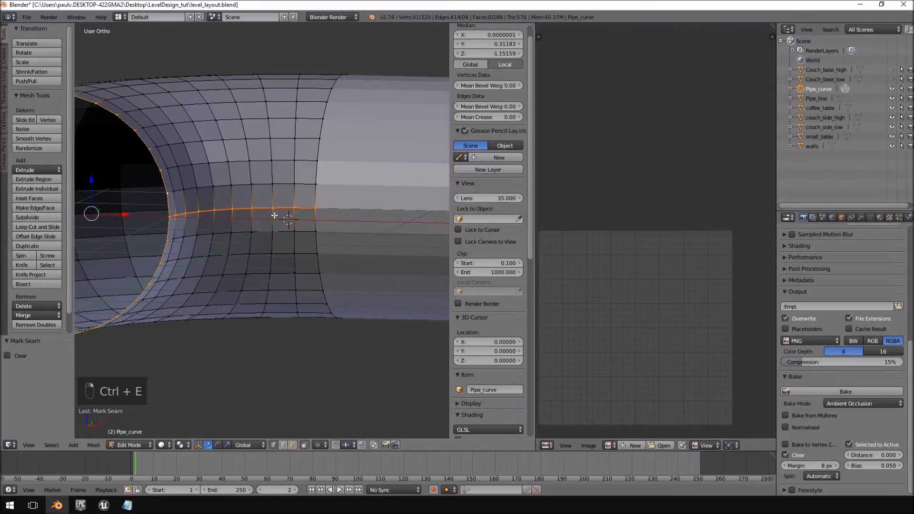
pyautogui.keyDown('alt'); pyautogui.keyDown('shift'); pyautogui.rightClick(319, 193); pyautogui.keyUp('shift'); pyautogui.keyUp('alt')
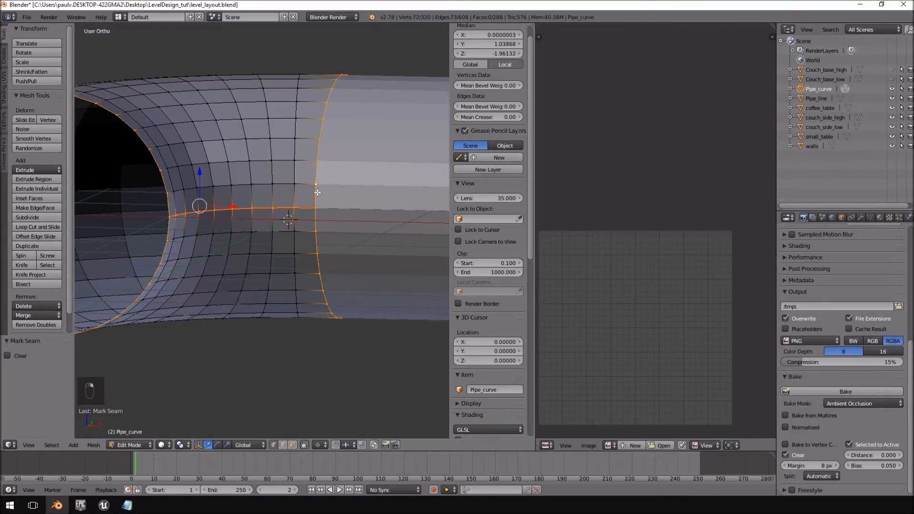
pyautogui.hotkey('ctrl', 'e')
pyautogui.click(316, 192)
# Select all of Pipe_curve's geometry and unwrap it along the marked seams.
pyautogui.moveTo(317, 193); pyautogui.dragTo(298, 56, button='middle')
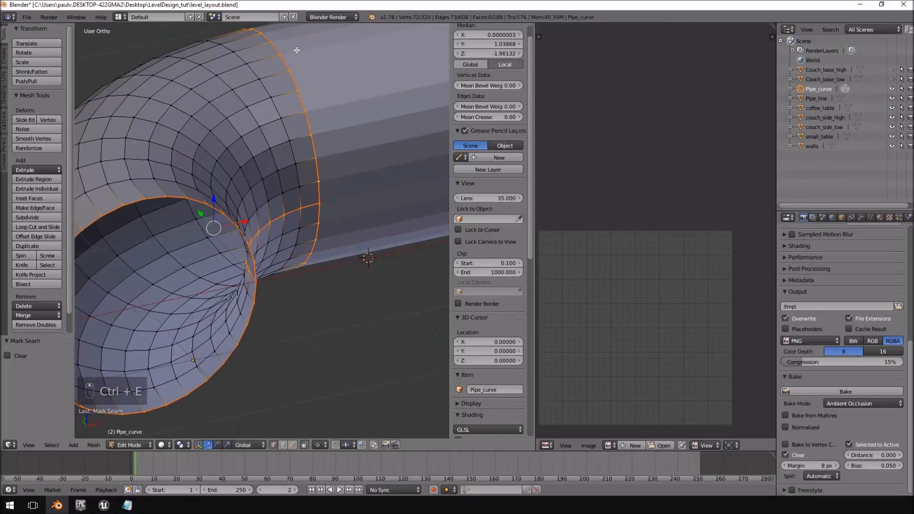
pyautogui.moveTo(345, 210); pyautogui.dragTo(294, 238, button='middle')
pyautogui.press('a')
pyautogui.press('a')
pyautogui.press('u')
pyautogui.click(295, 237)
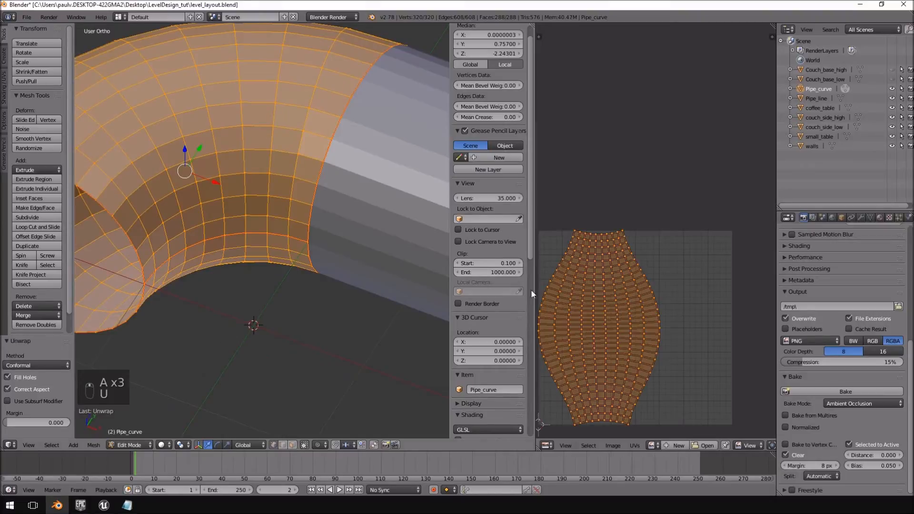
# Straighten the right boundary column of Pipe_curve's UV island by scaling it to 0 along X.
pyautogui.scroll(3, 637, 327)
pyautogui.scroll(-4, 720, 241)
pyautogui.moveTo(717, 243); pyautogui.dragTo(669, 256, button='middle')
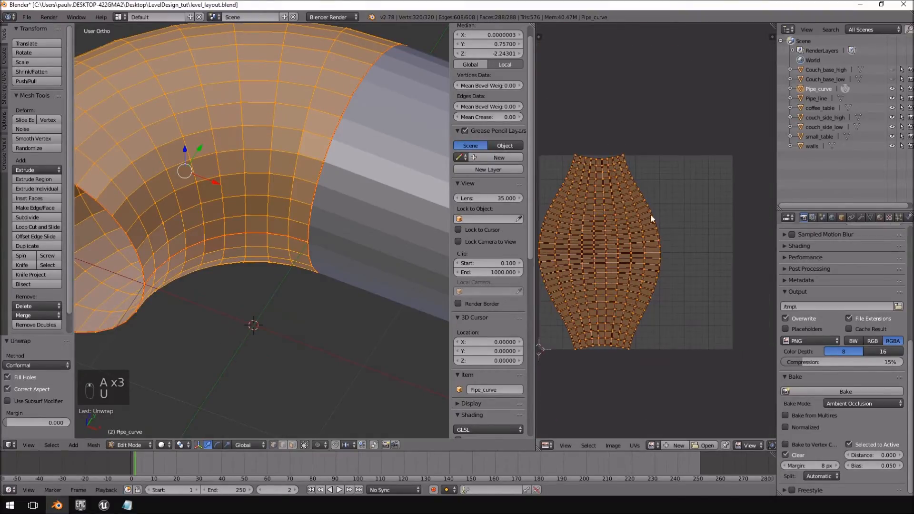
pyautogui.keyDown('alt'); pyautogui.rightClick(639, 196); pyautogui.keyUp('alt')
pyautogui.press('s')
pyautogui.press('x')
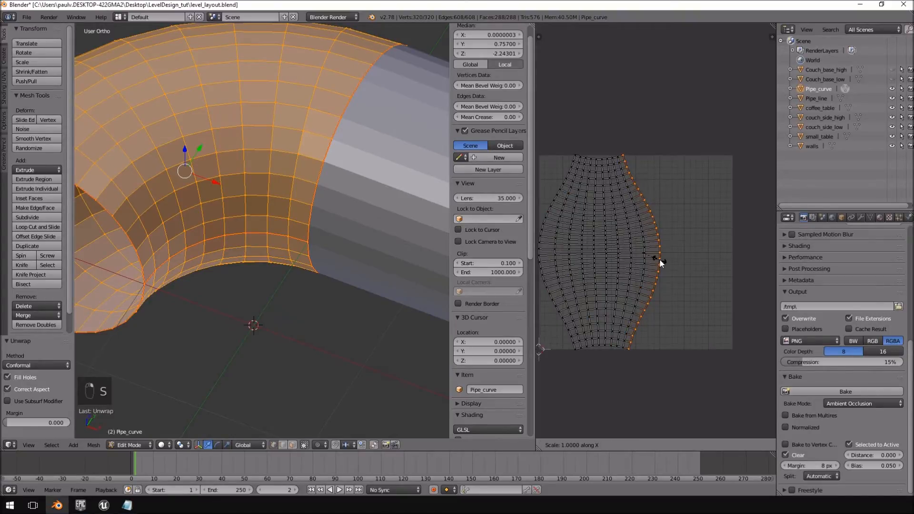
pyautogui.press('0')
pyautogui.press('Return')
# Straighten the left boundary column of the UV island by scaling it to 0 along X.
pyautogui.keyDown('alt'); pyautogui.rightClick(541, 226); pyautogui.keyUp('alt')
pyautogui.press('s')
pyautogui.press('x')
pyautogui.press('0')
pyautogui.press('Return')
# Move the left boundary column of Pipe_curve's UV island along X onto the left edge of the UV square.
pyautogui.moveTo(547, 232); pyautogui.dragTo(644, 219, button='middle')
pyautogui.scroll(7, 613, 189)
pyautogui.scroll(-4, 644, 220)
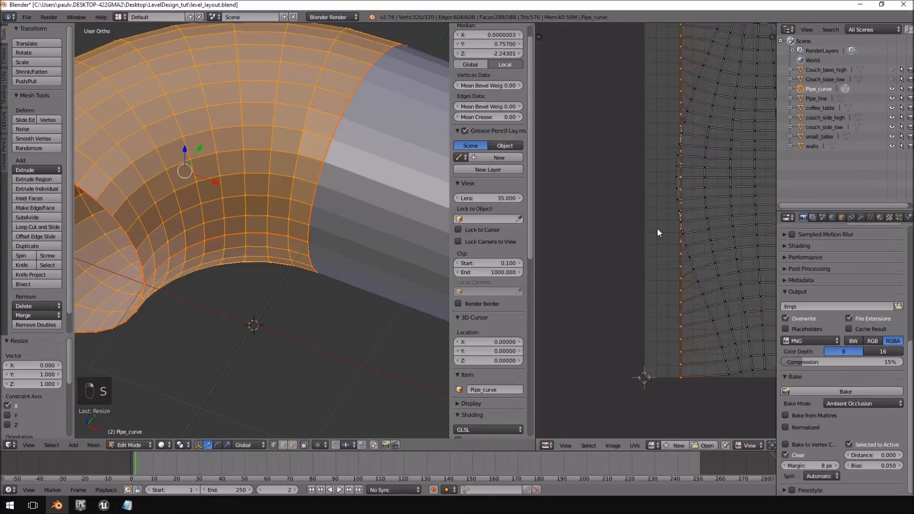
pyautogui.press('g')
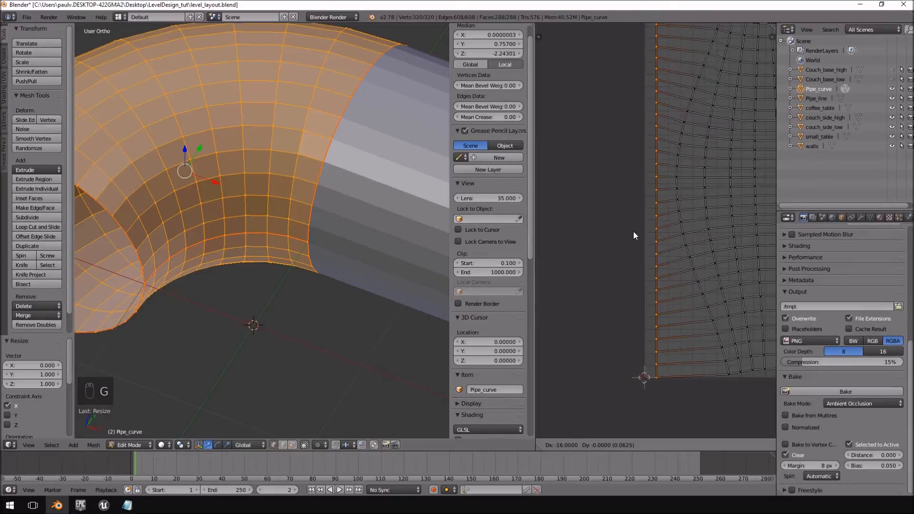
pyautogui.click(633, 236)
pyautogui.scroll(8, 632, 236)
pyautogui.press('g')
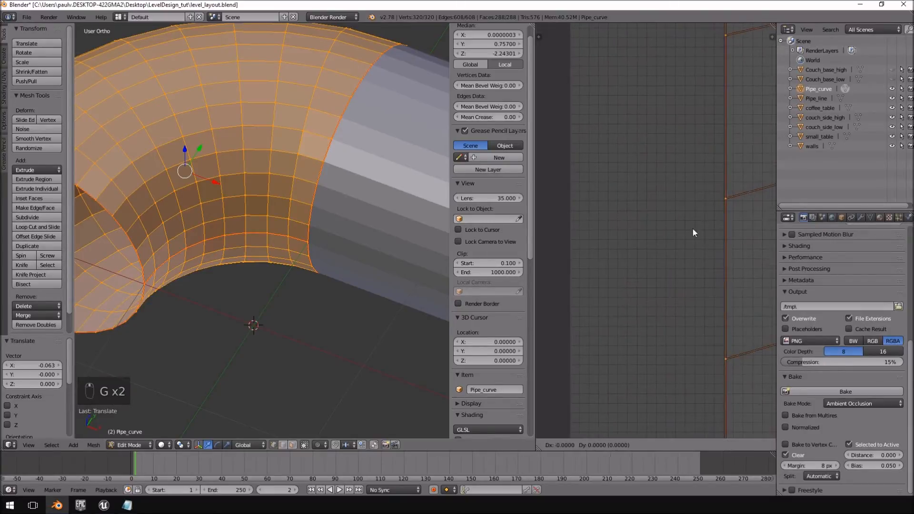
pyautogui.click(624, 219)
pyautogui.scroll(-5, 651, 224)
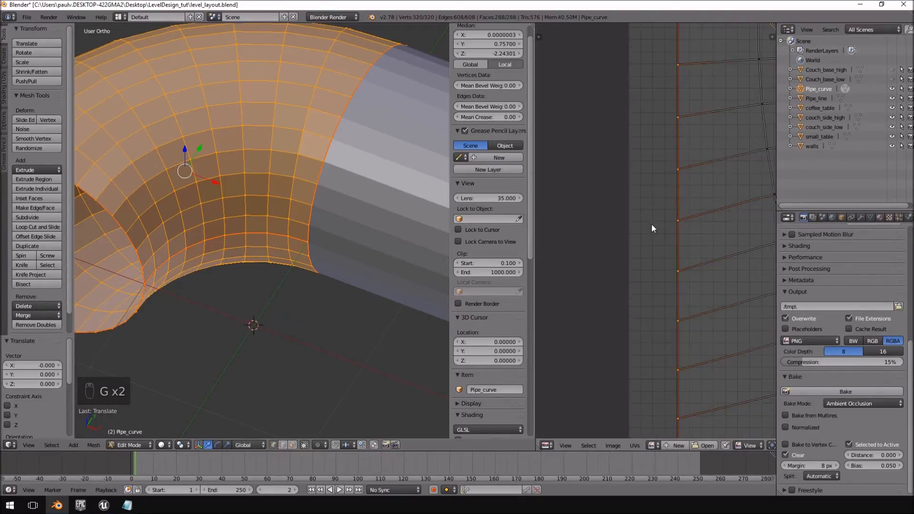
pyautogui.press('g')
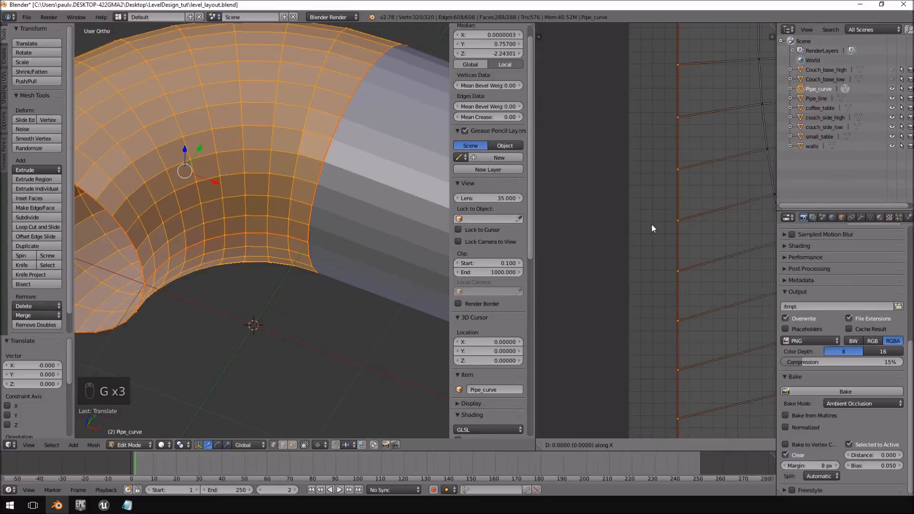
pyautogui.click(603, 226)
pyautogui.scroll(-2, 642, 215)
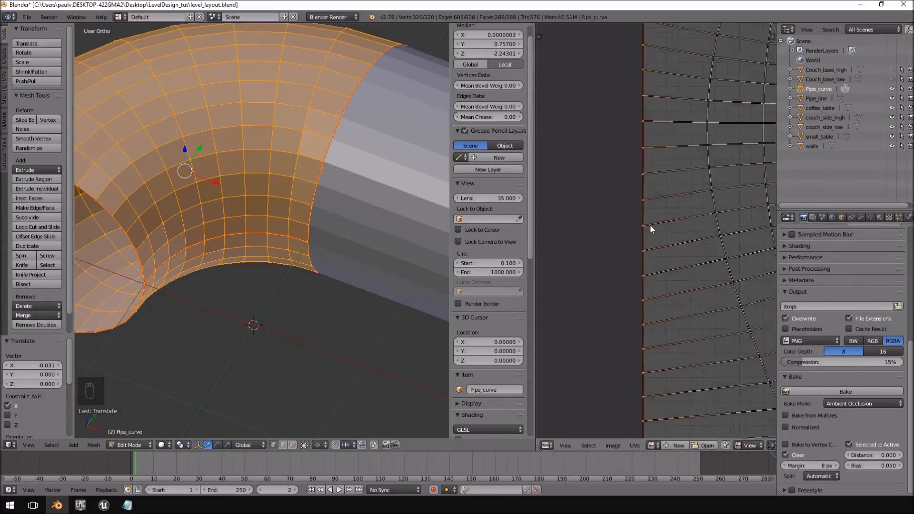
# Move the right boundary column of the UV island along X onto the right edge of the UV square.
pyautogui.scroll(-3, 677, 242)
pyautogui.scroll(4, 614, 252)
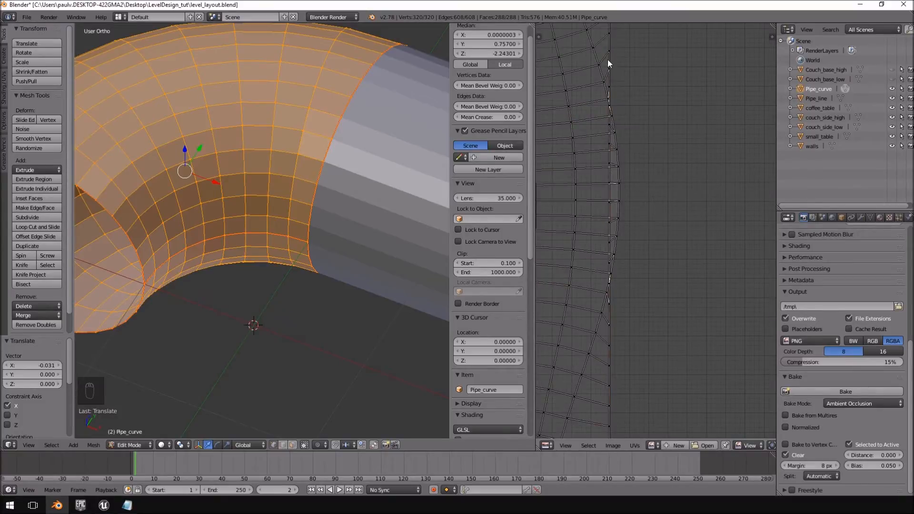
pyautogui.scroll(-4, 627, 168)
pyautogui.press('g')
pyautogui.press('x')
pyautogui.click(725, 208)
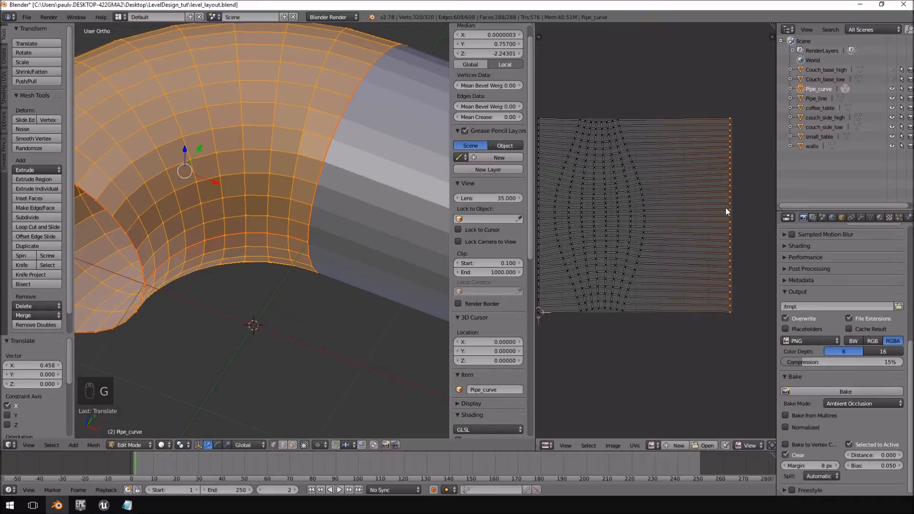
pyautogui.scroll(6, 613, 230)
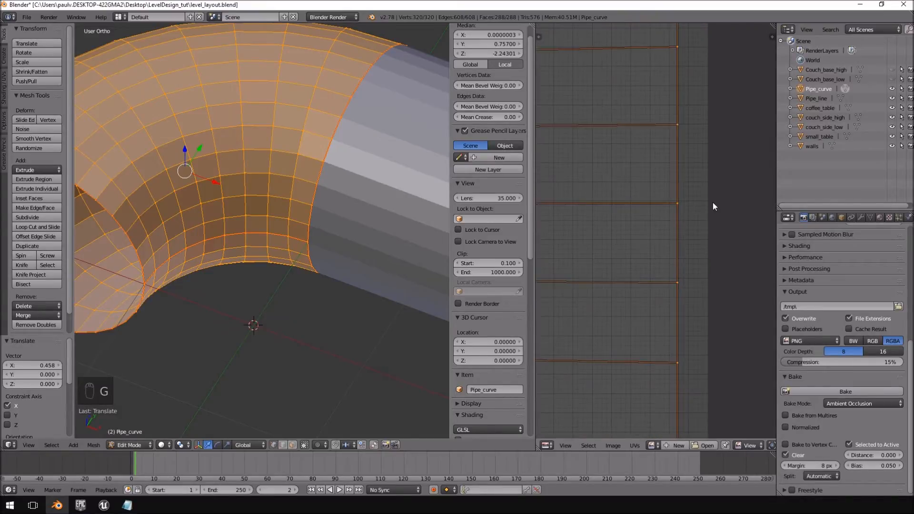
pyautogui.press('g')
pyautogui.press('x')
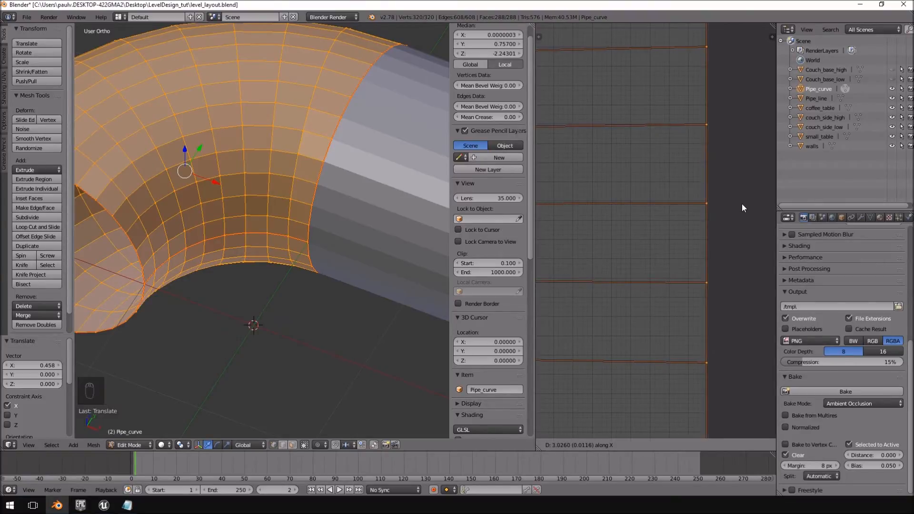
pyautogui.click(742, 204)
pyautogui.scroll(-5, 647, 245)
pyautogui.moveTo(635, 256); pyautogui.dragTo(672, 255, button='middle')
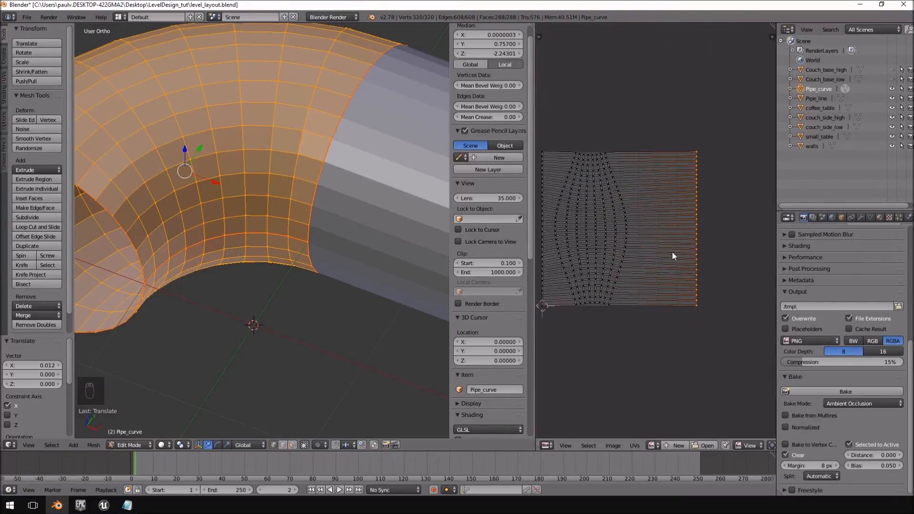
pyautogui.click(634, 445)
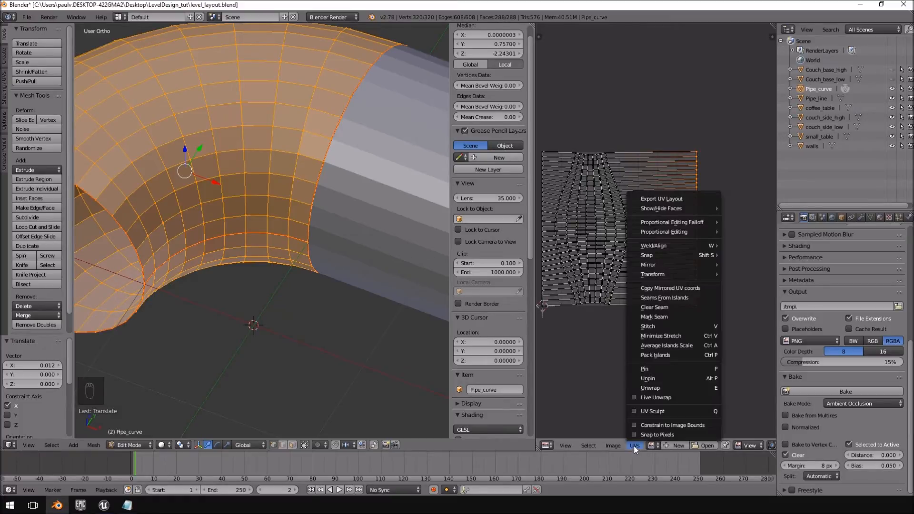
pyautogui.hotkey('ctrl', 'z')
pyautogui.hotkey('ctrl', 'z')
pyautogui.hotkey('ctrl', 'z')
pyautogui.hotkey('ctrl', 'z')
pyautogui.hotkey('ctrl', 'z')
pyautogui.hotkey('ctrl', 'z')
pyautogui.hotkey('ctrl', 'z')
pyautogui.hotkey('ctrl', 'z')
pyautogui.hotkey('ctrl', 'z')
# Pin the left and right boundary columns of the UV island and unwrap Pipe_curve again.
pyautogui.press('a')
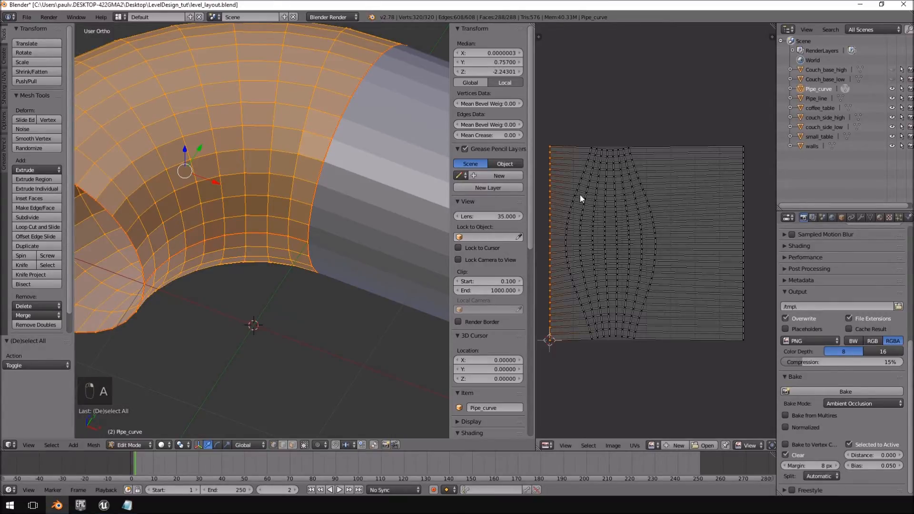
pyautogui.press('p')
pyautogui.click(634, 445)
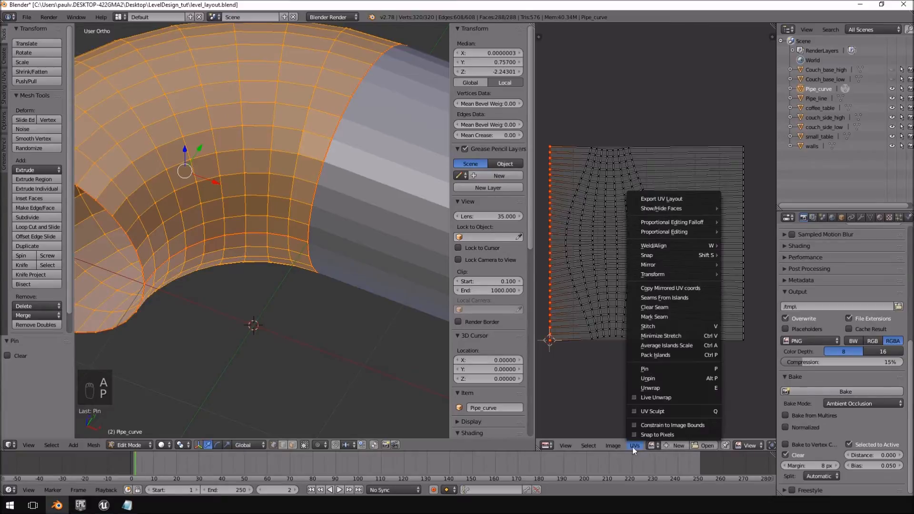
pyautogui.press('a')
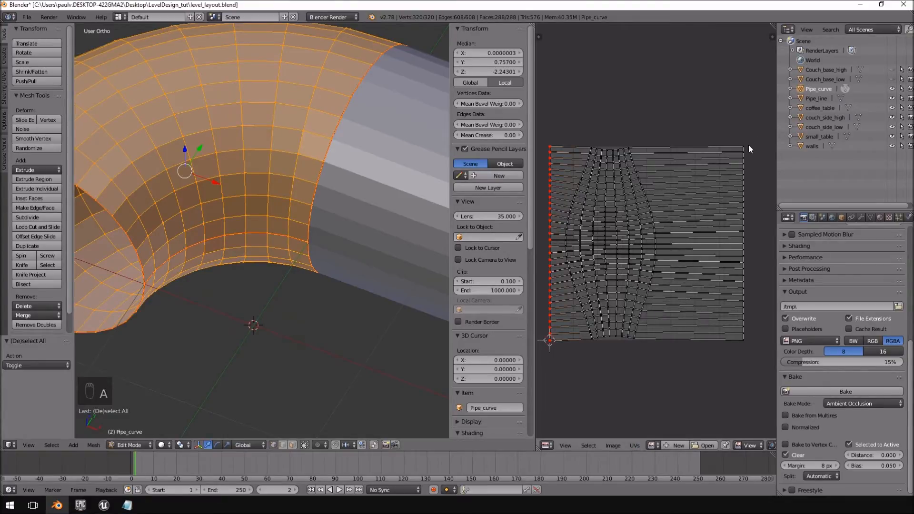
pyautogui.press('p')
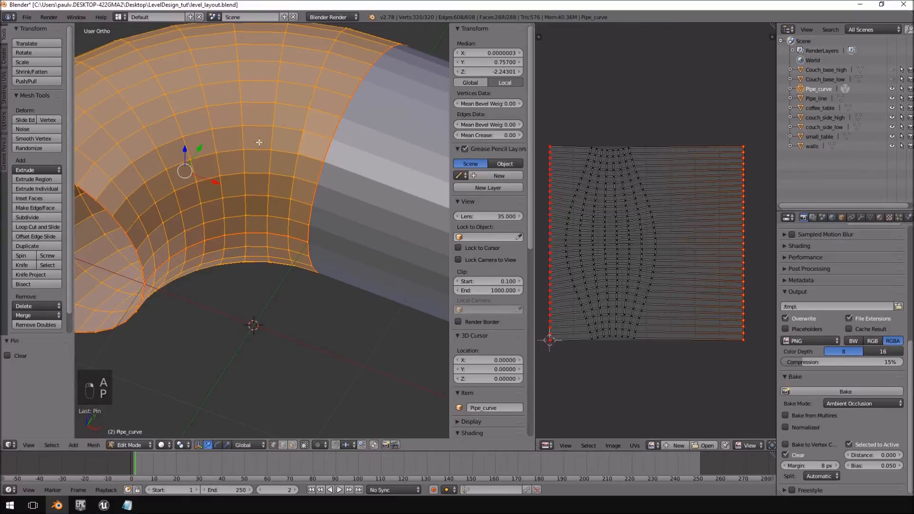
pyautogui.press('u')
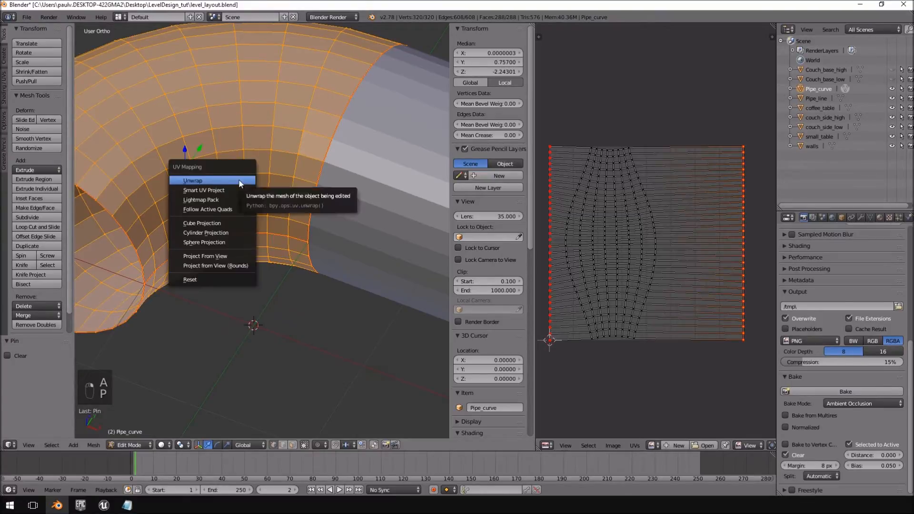
pyautogui.click(240, 182)
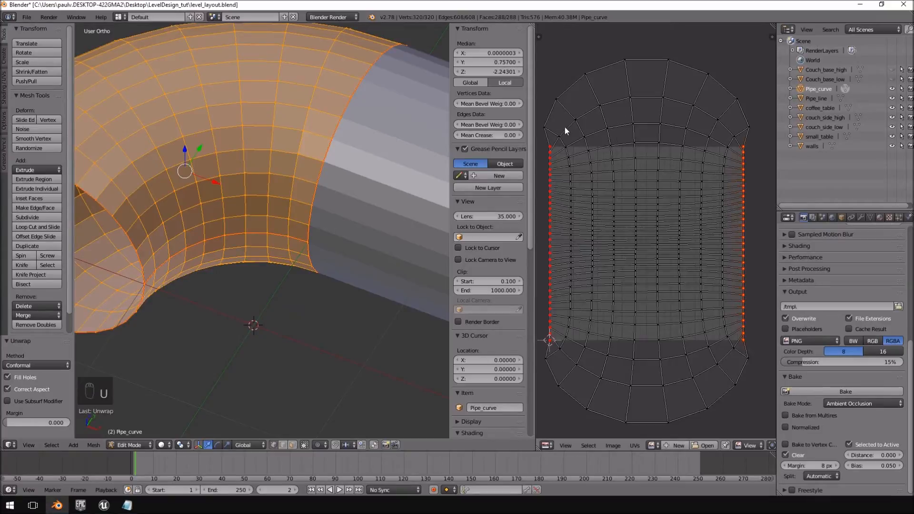
# Try to flatten the UV island's top boundary row by scaling it to 0 along Y.
pyautogui.keyDown('alt'); pyautogui.rightClick(550, 114); pyautogui.keyUp('alt')
pyautogui.scroll(3, 674, 200)
pyautogui.scroll(-4, 674, 199)
pyautogui.moveTo(675, 236); pyautogui.dragTo(681, 271, button='middle')
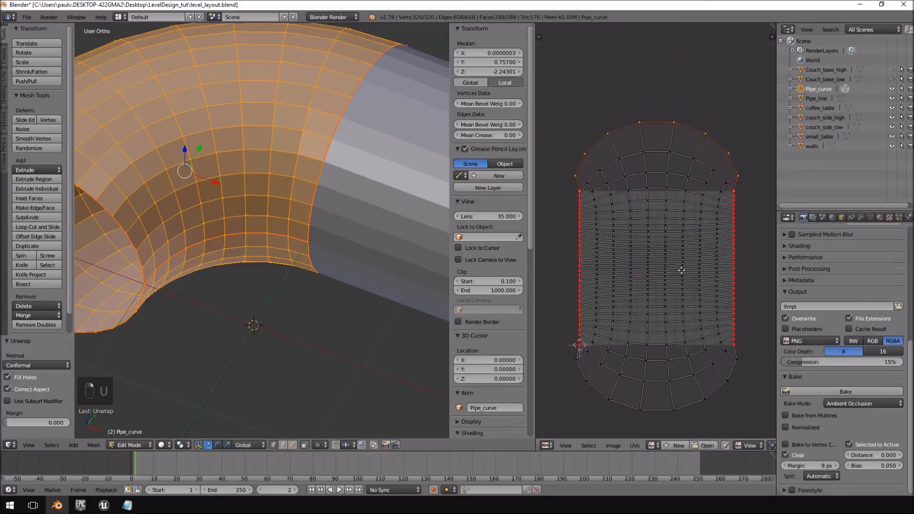
pyautogui.scroll(7, 591, 199)
pyautogui.scroll(-4, 624, 130)
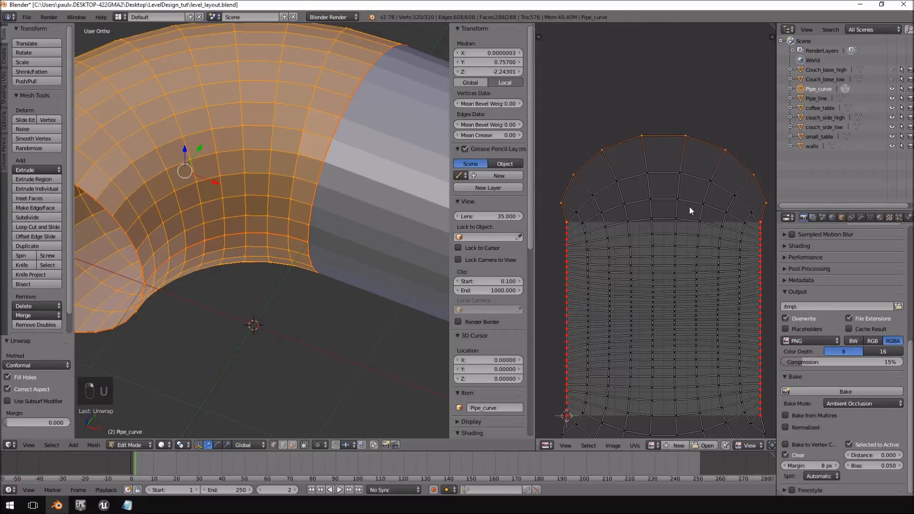
pyautogui.press('s')
pyautogui.press('0')
pyautogui.rightClick(698, 188)
pyautogui.press('y')
pyautogui.press('0')
pyautogui.press('Return')
pyautogui.press('s')
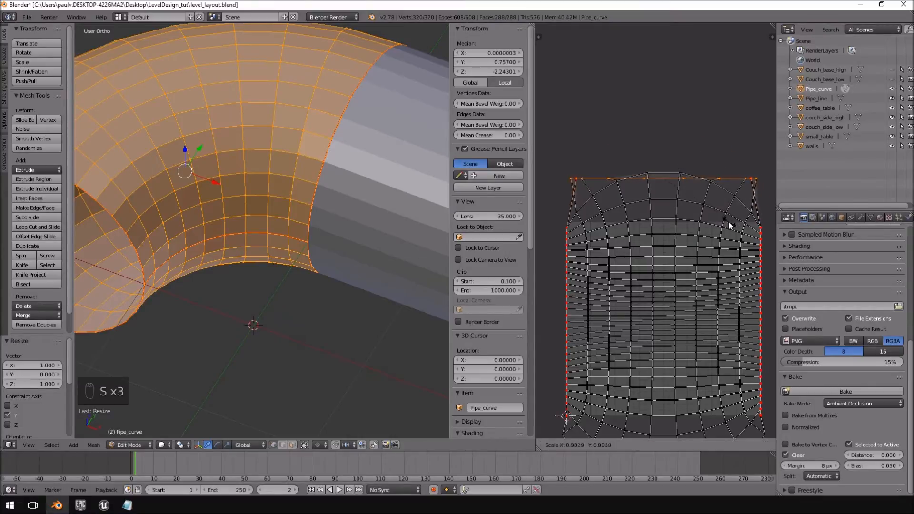
pyautogui.rightClick(715, 222)
pyautogui.scroll(2, 590, 203)
pyautogui.hotkey('ctrl', 'z')
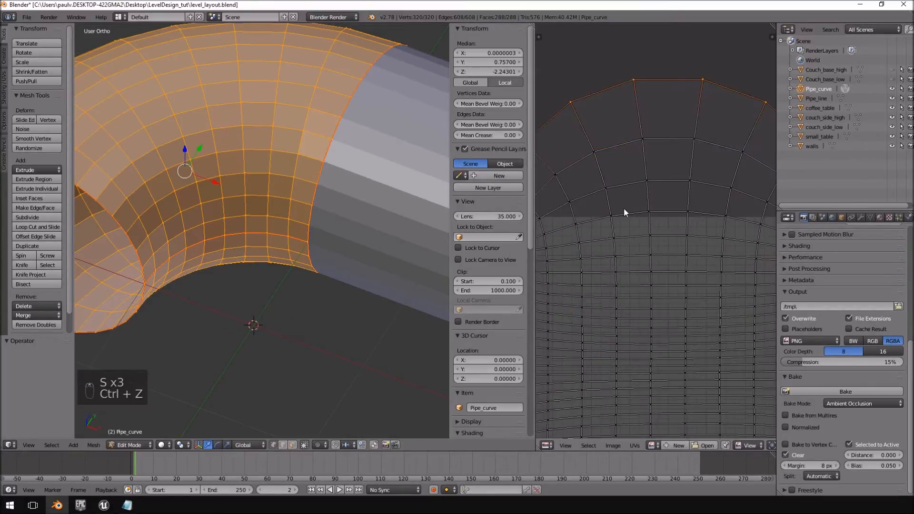
# Select the top boundary vertices between the pinned corners of the UV island and flatten them by scaling to 0 along Y.
pyautogui.scroll(-2, 618, 206)
pyautogui.scroll(2, 583, 214)
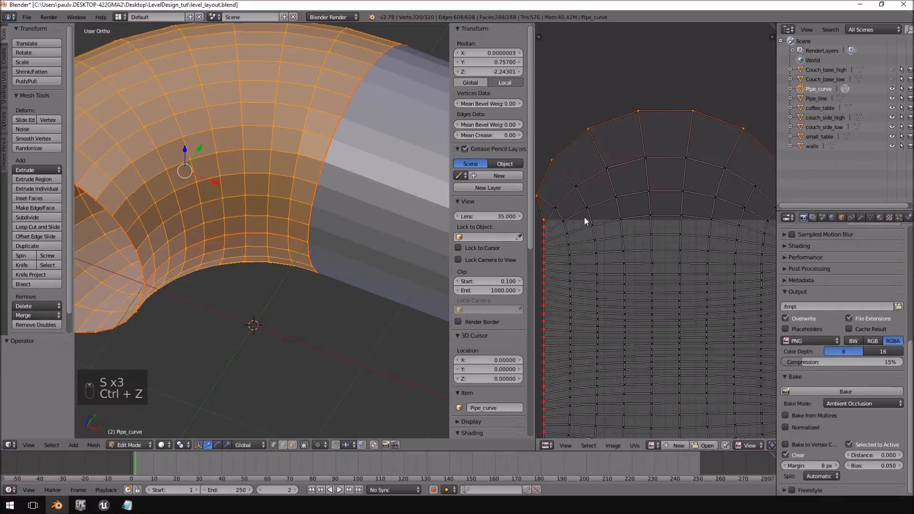
pyautogui.rightClick(536, 200)
pyautogui.moveTo(645, 183); pyautogui.dragTo(587, 197, button='middle')
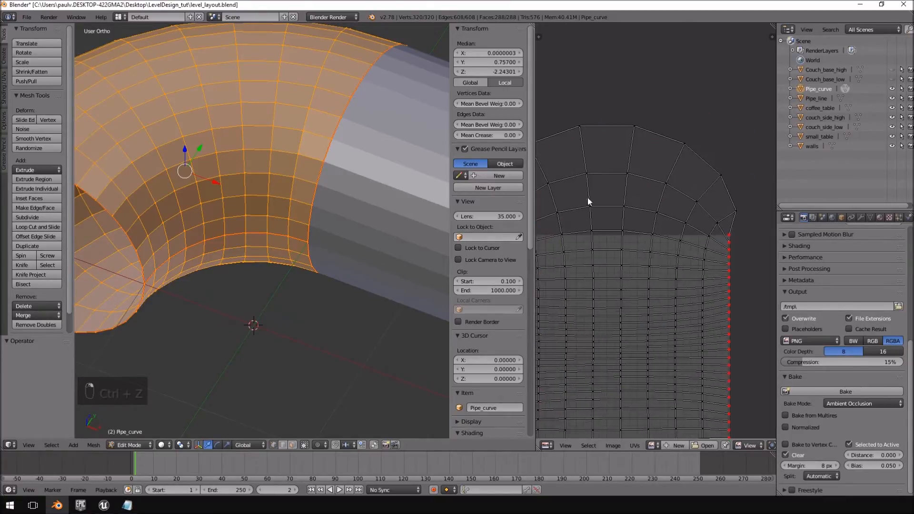
pyautogui.moveTo(717, 146)
pyautogui.keyDown('ctrl'); pyautogui.mouseDown()
pyautogui.moveTo(724, 224)
pyautogui.moveTo(740, 210)
pyautogui.mouseUp(); pyautogui.keyUp('ctrl')
pyautogui.keyDown('shift'); pyautogui.rightClick(684, 146); pyautogui.keyUp('shift')
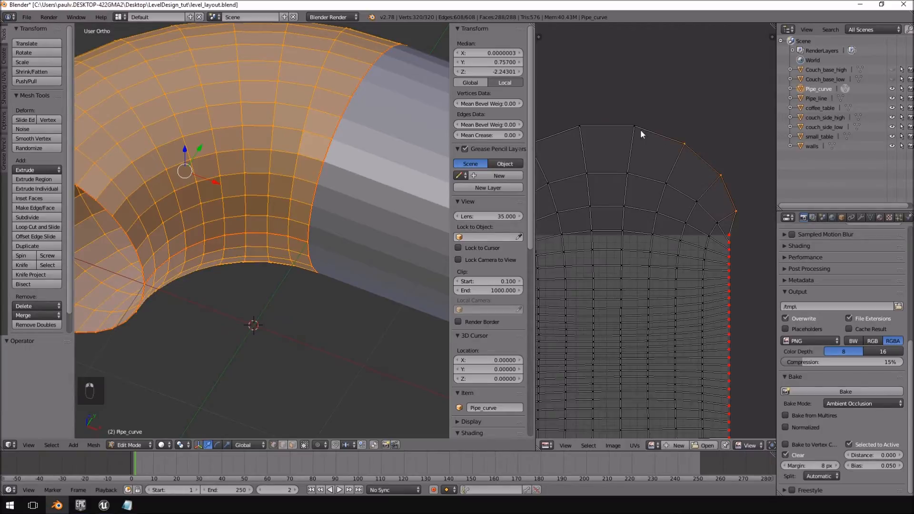
pyautogui.moveTo(605, 135); pyautogui.dragTo(689, 146, button='middle')
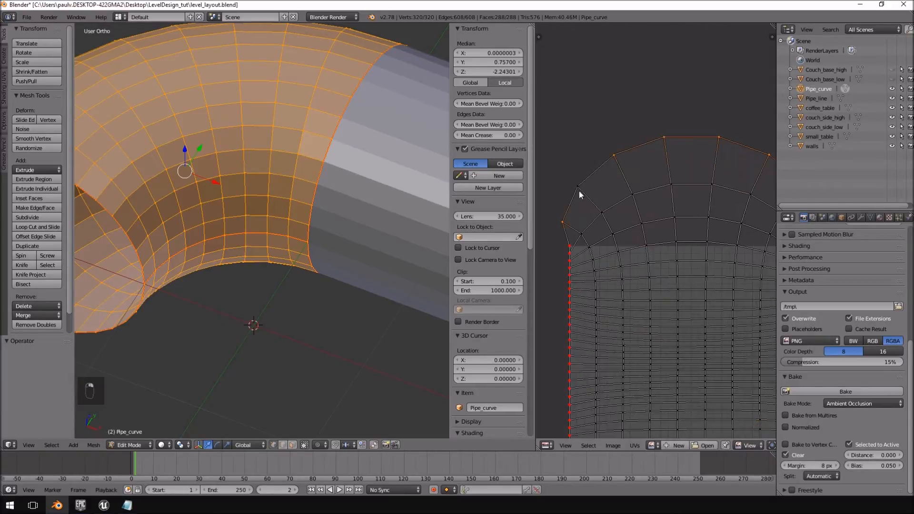
pyautogui.moveTo(721, 193); pyautogui.dragTo(697, 211, button='middle')
pyautogui.press('s')
pyautogui.press('y')
pyautogui.press('0')
pyautogui.press('Return')
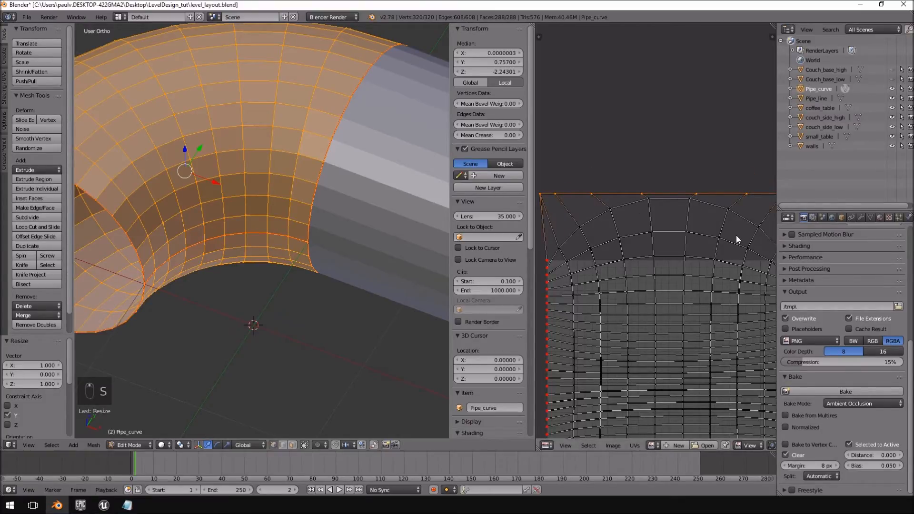
# Narrow the flattened top row along X, starting with a scale of about 0.806, so it fits within the UV square's width.
pyautogui.press('s')
pyautogui.press('x')
pyautogui.click(627, 219)
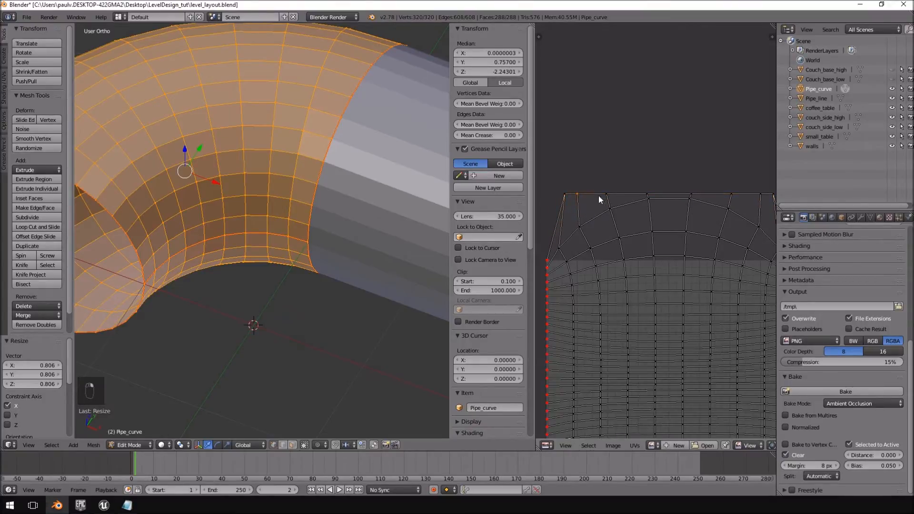
pyautogui.keyDown('alt'); pyautogui.click(667, 194); pyautogui.keyUp('alt')
pyautogui.press('s')
pyautogui.press('x')
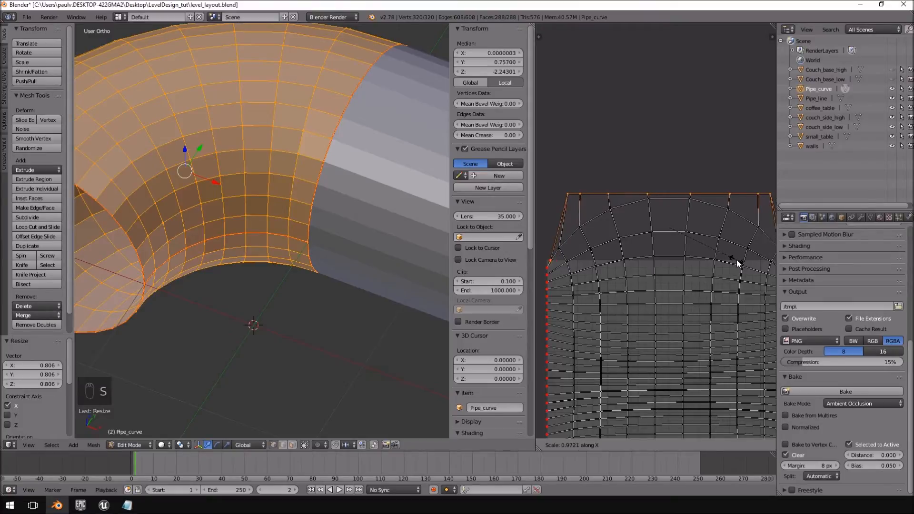
pyautogui.click(739, 265)
pyautogui.moveTo(764, 267); pyautogui.dragTo(766, 242, button='middle')
pyautogui.press('p')
pyautogui.press('s')
pyautogui.press('x')
pyautogui.click(711, 290)
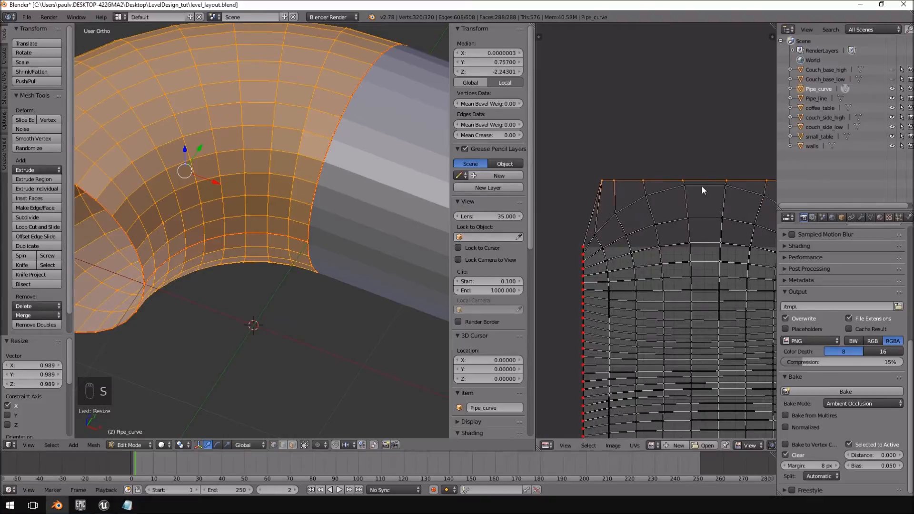
# Move the flattened top row about 0.271 down along Y onto the top edge of the UV square.
pyautogui.press('g')
pyautogui.press('y')
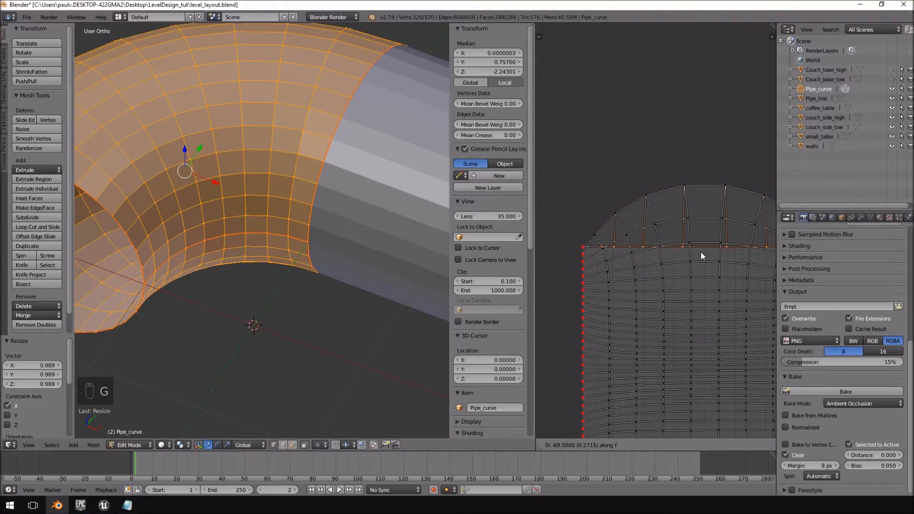
pyautogui.click(700, 252)
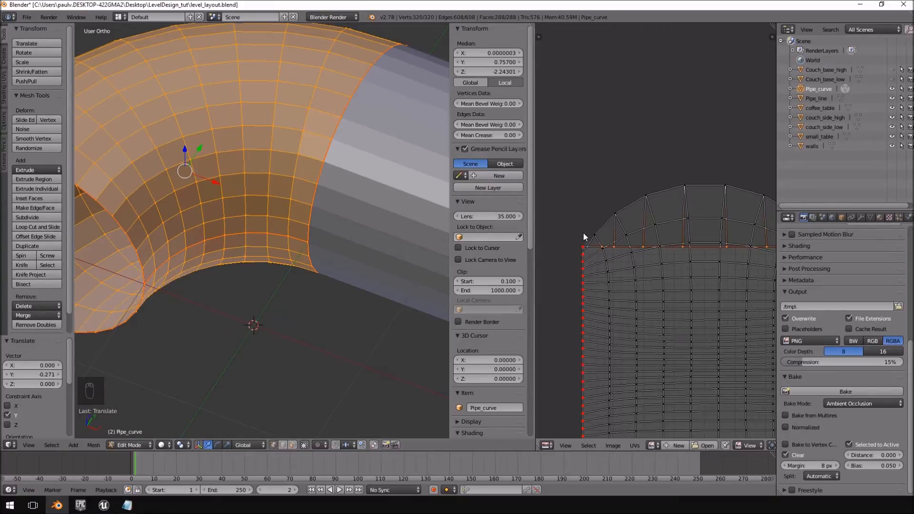
# Select the bottom boundary vertices between the pinned corners of the UV island and scale them down to about 0.878.
pyautogui.moveTo(685, 222); pyautogui.dragTo(598, 90, button='middle')
pyautogui.moveTo(683, 241); pyautogui.dragTo(727, 94, button='middle')
pyautogui.keyDown('alt'); pyautogui.rightClick(602, 317); pyautogui.keyUp('alt')
pyautogui.moveTo(607, 301); pyautogui.dragTo(575, 256, button='middle')
pyautogui.rightClick(546, 241)
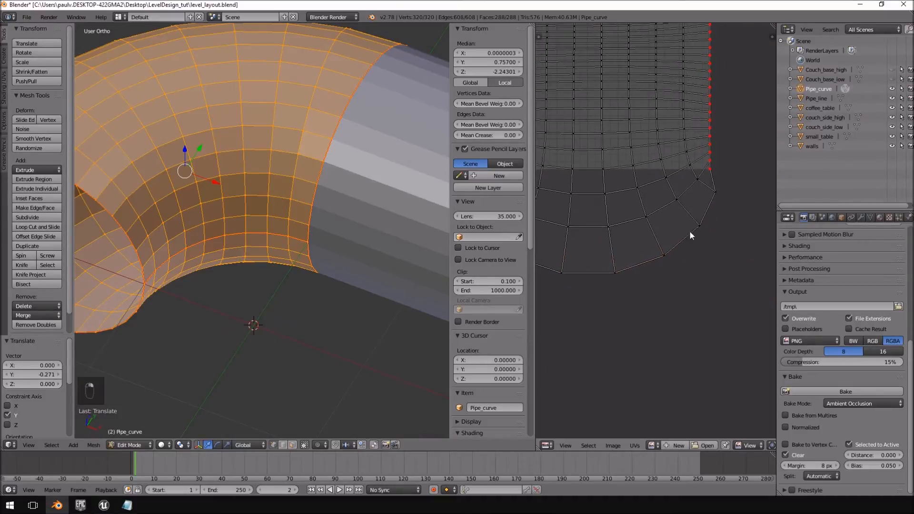
pyautogui.keyDown('ctrl'); pyautogui.moveTo(729, 184); pyautogui.dragTo(683, 318); pyautogui.keyUp('ctrl')
pyautogui.moveTo(652, 301); pyautogui.dragTo(742, 326, button='middle')
pyautogui.moveTo(736, 312)
pyautogui.keyDown('ctrl'); pyautogui.mouseDown()
pyautogui.moveTo(704, 288)
pyautogui.moveTo(560, 240)
pyautogui.moveTo(685, 324)
pyautogui.mouseUp(); pyautogui.keyUp('ctrl')
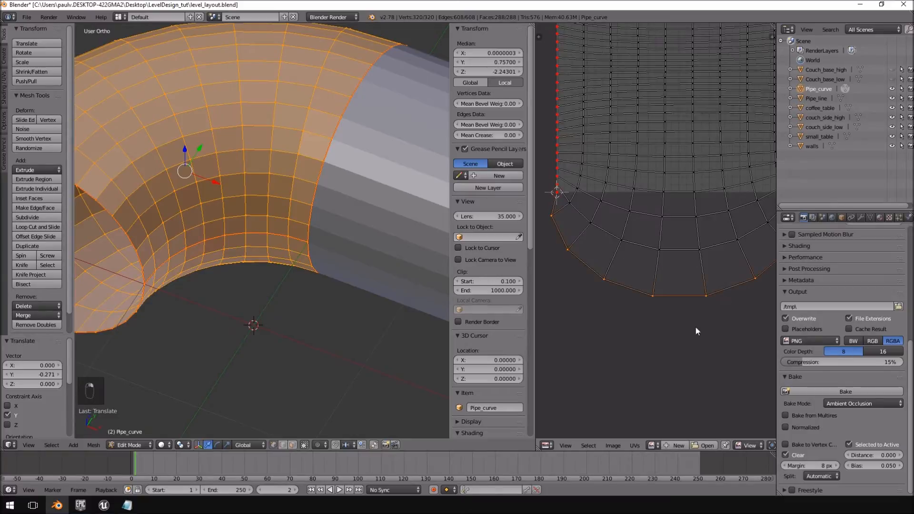
pyautogui.scroll(-2, 719, 296)
pyautogui.press('s')
pyautogui.rightClick(726, 277)
pyautogui.moveTo(726, 278); pyautogui.dragTo(721, 306, button='middle')
pyautogui.press('s')
pyautogui.click(746, 316)
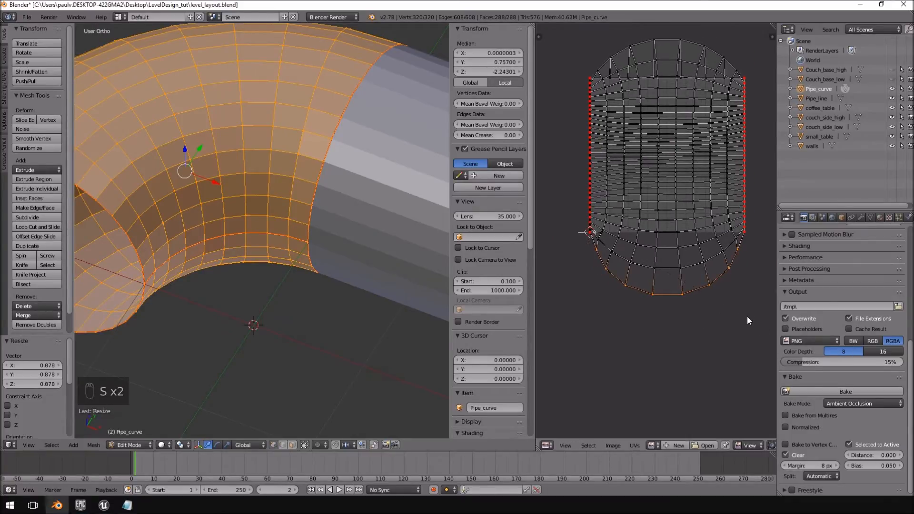
# Flatten the UV island's bottom row by scaling it to 0 along Y and narrow it to about 0.942 along X.
pyautogui.press('s')
pyautogui.press('x')
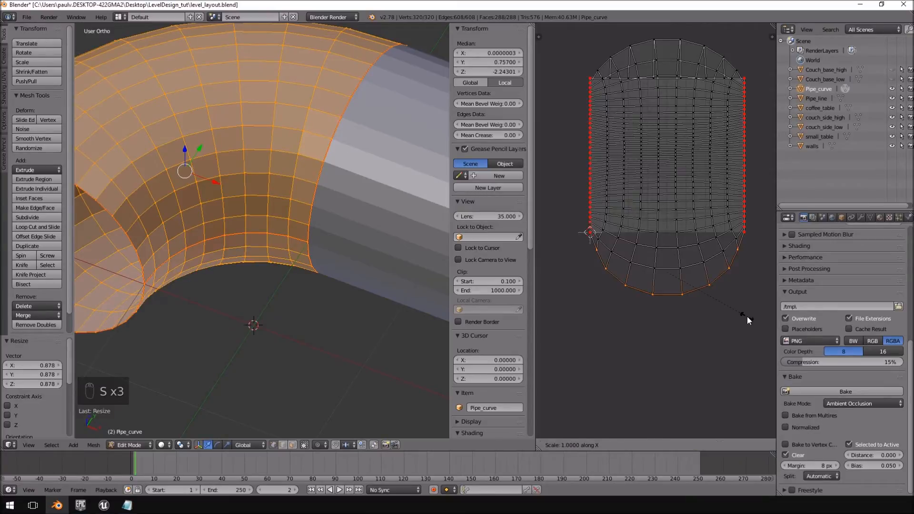
pyautogui.rightClick(747, 316)
pyautogui.press('s')
pyautogui.press('y')
pyautogui.press('0')
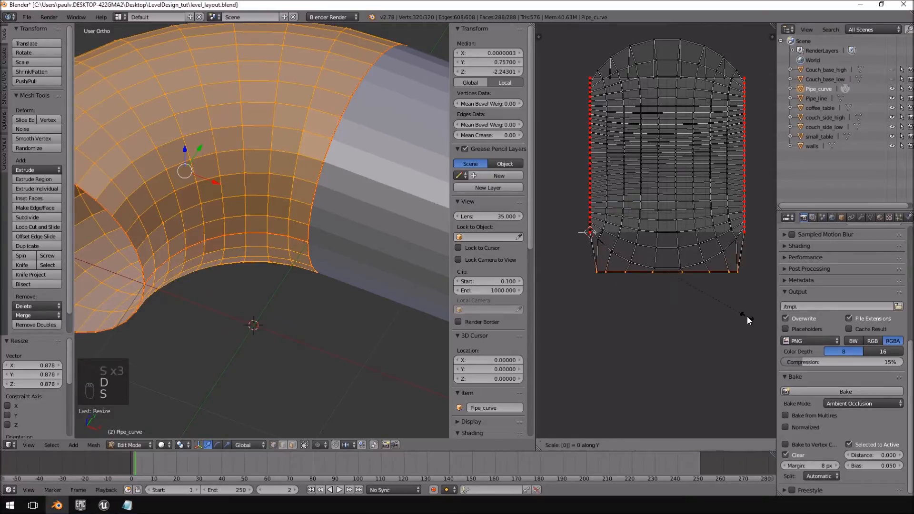
pyautogui.click(746, 316)
pyautogui.press('s')
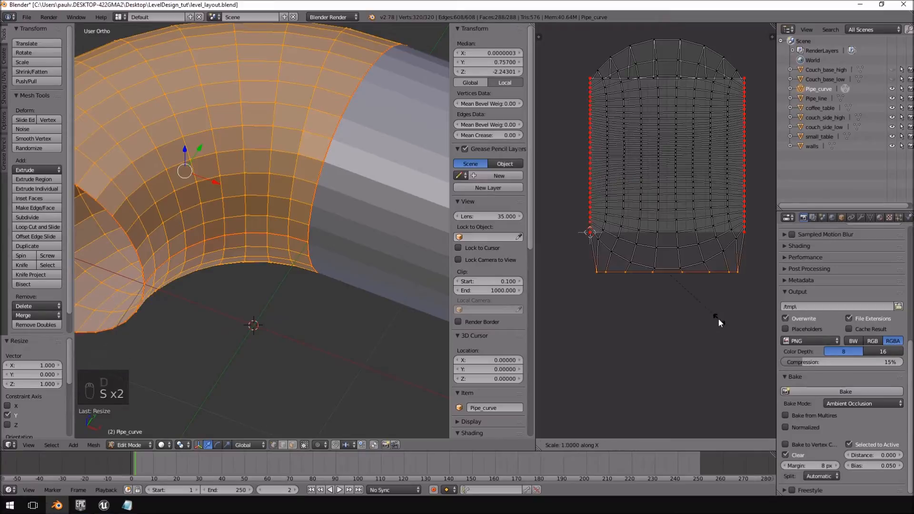
pyautogui.click(715, 317)
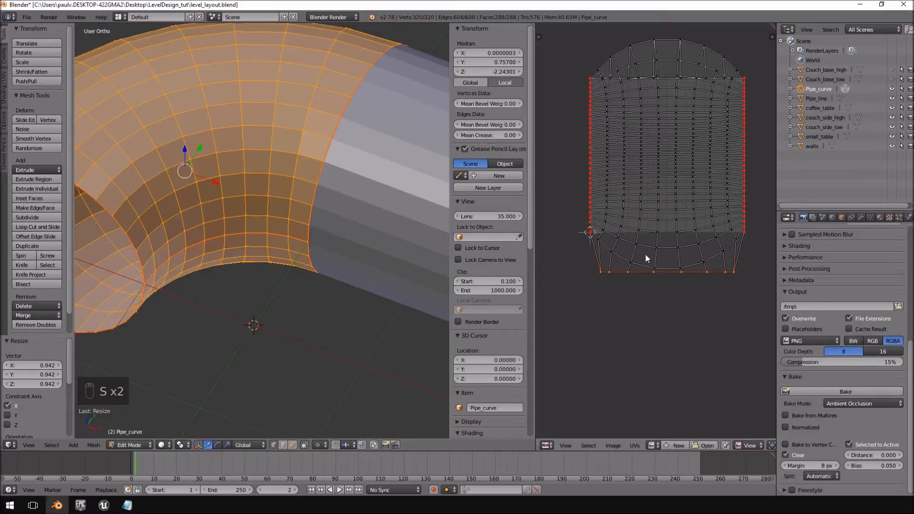
# Move the flattened bottom row about 0.251 up along Y and nudge it another 0.009 onto the UV square's bottom edge.
pyautogui.press('g')
pyautogui.press('y')
pyautogui.click(732, 233)
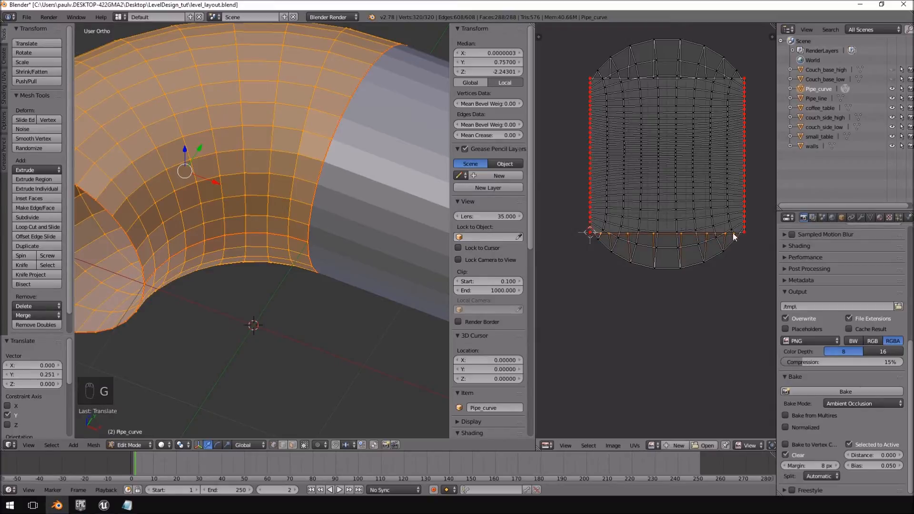
pyautogui.scroll(6, 732, 232)
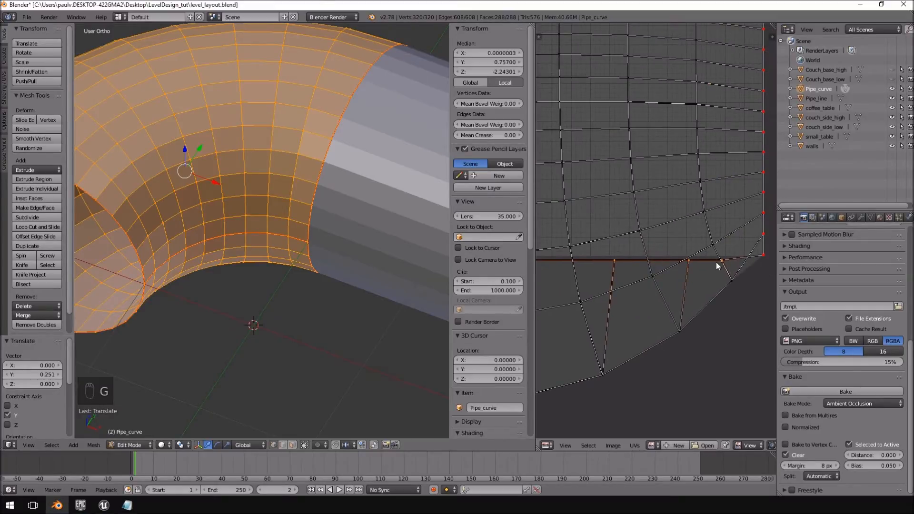
pyautogui.press('g')
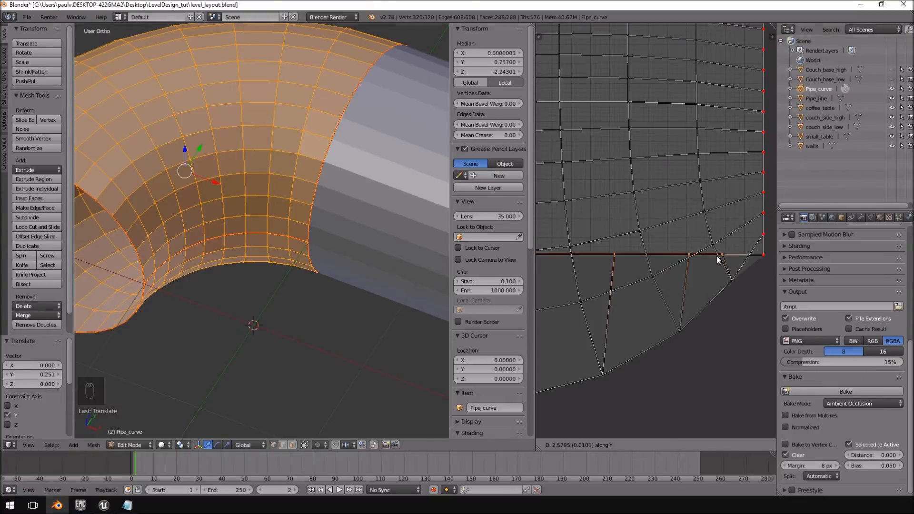
pyautogui.click(716, 256)
pyautogui.scroll(-6, 611, 242)
# Pin the vertices of the flattened bottom row and of the flattened top row of the UV island.
pyautogui.scroll(4, 649, 255)
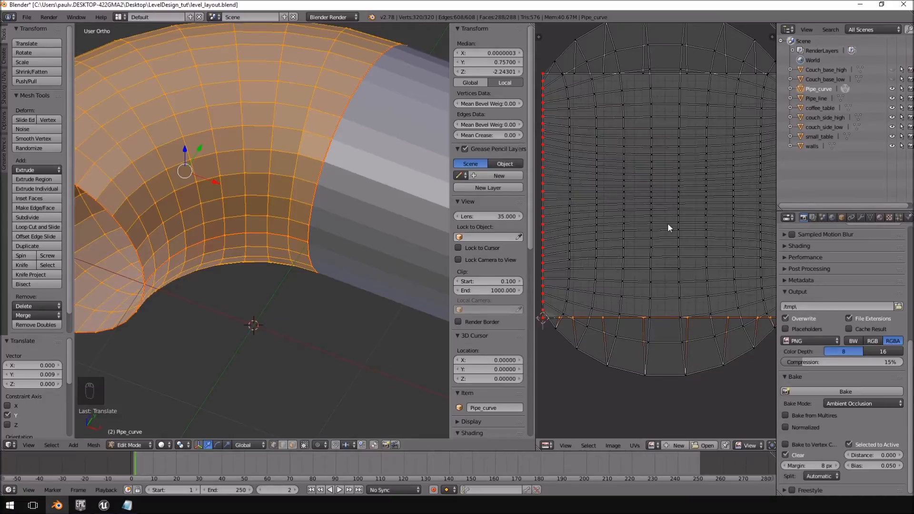
pyautogui.press('p')
pyautogui.keyDown('shift'); pyautogui.scroll(3, 573, 128); pyautogui.keyUp('shift')
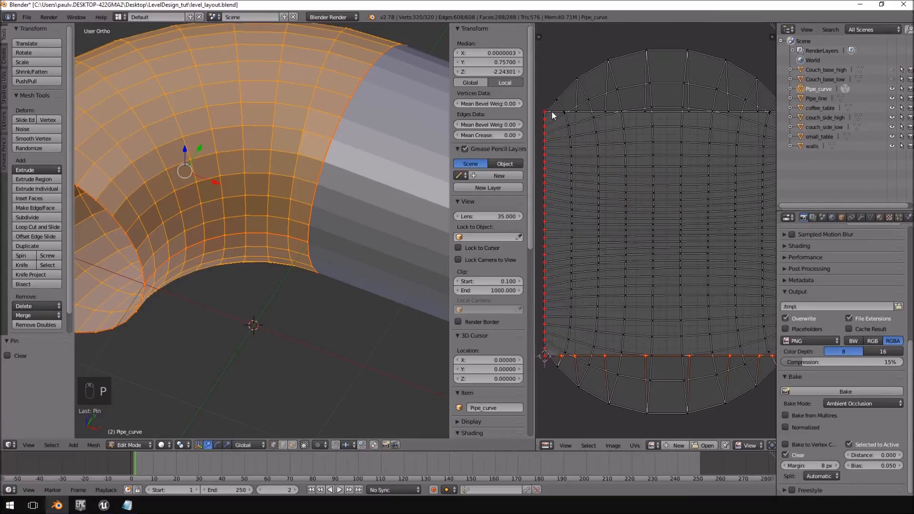
pyautogui.press('p')
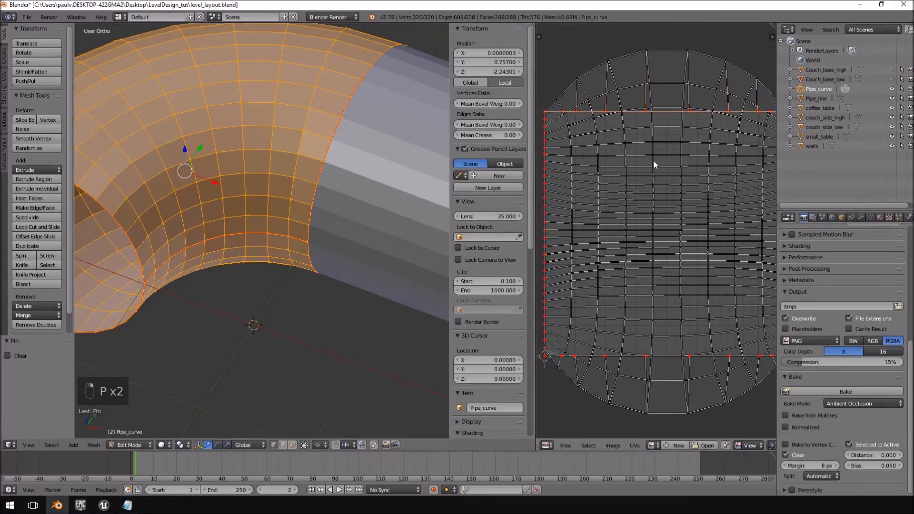
# Select all UV vertices and unwrap the elbow again so the island fills the pinned square border.
pyautogui.scroll(-3, 652, 159)
pyautogui.press('a')
pyautogui.press('a')
pyautogui.press('a')
pyautogui.press('a')
pyautogui.press('a')
pyautogui.press('a')
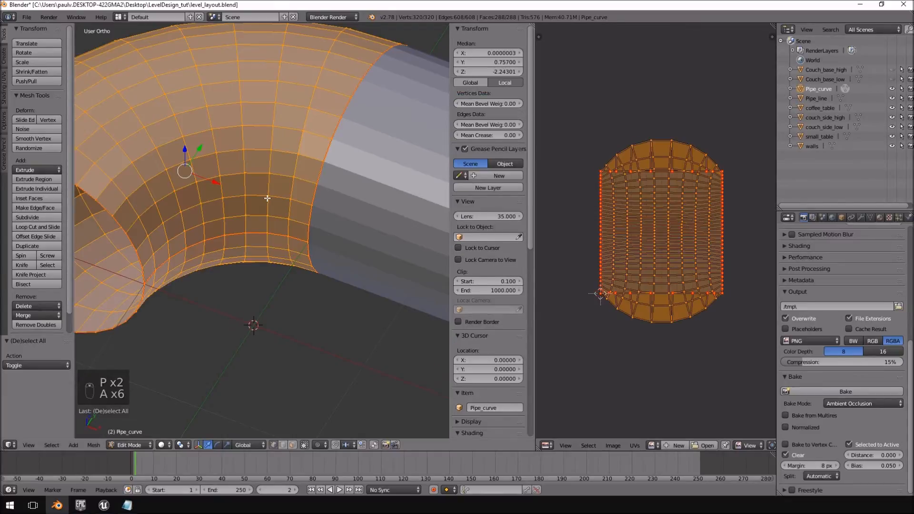
pyautogui.press('u')
pyautogui.click(266, 198)
pyautogui.scroll(2, 671, 254)
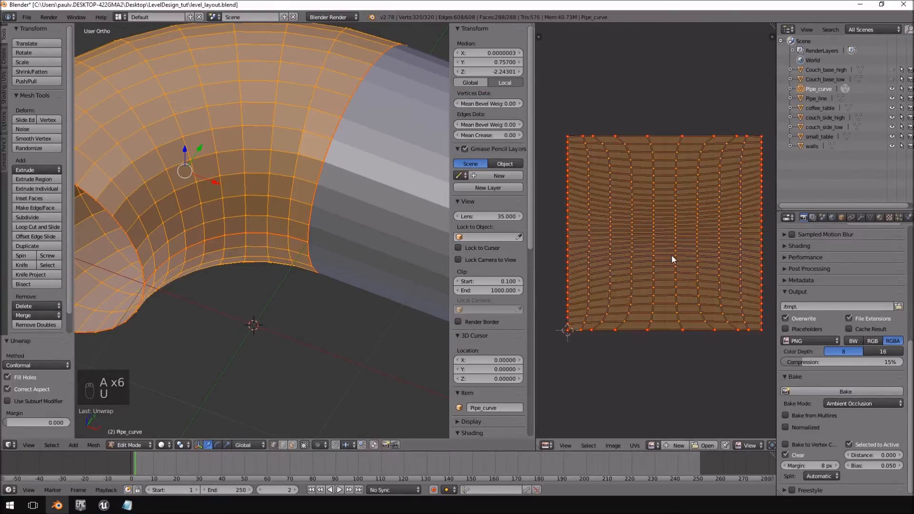
# Deselect all UVs and straighten the vertical edge loop just right of the island's centre by scaling it to 0 along X.
pyautogui.press('a')
pyautogui.scroll(8, 663, 233)
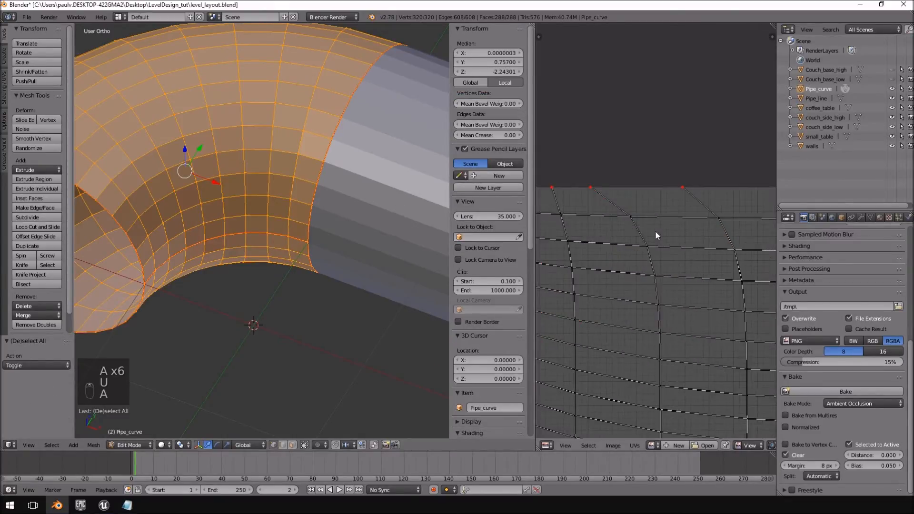
pyautogui.scroll(-5, 654, 230)
pyautogui.moveTo(654, 233)
pyautogui.mouseDown(button='middle')
pyautogui.moveTo(621, 139)
pyautogui.moveTo(652, 219)
pyautogui.mouseUp(button='middle')
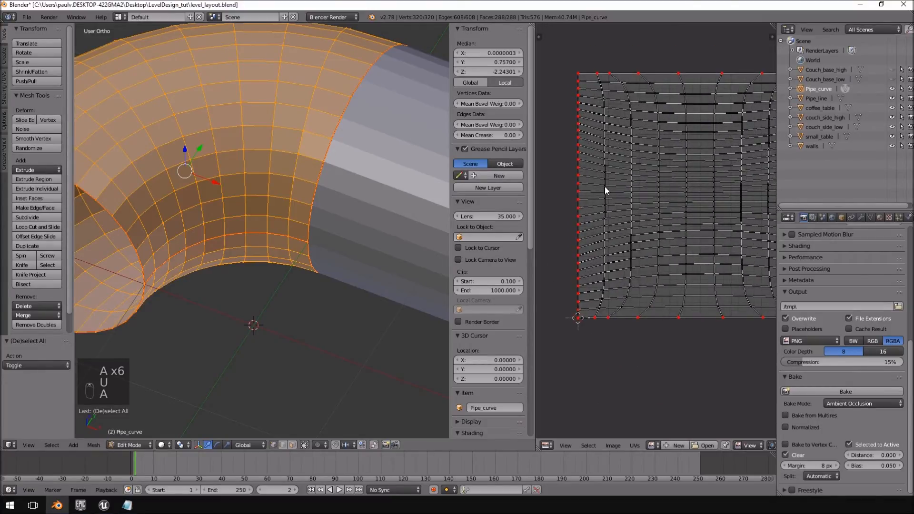
pyautogui.moveTo(717, 117); pyautogui.dragTo(687, 188, button='middle')
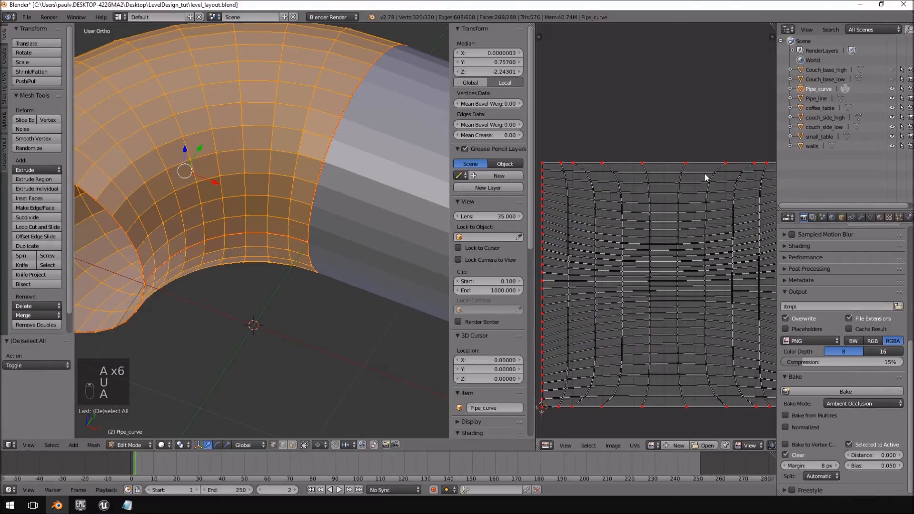
pyautogui.keyDown('alt'); pyautogui.rightClick(679, 186); pyautogui.keyUp('alt')
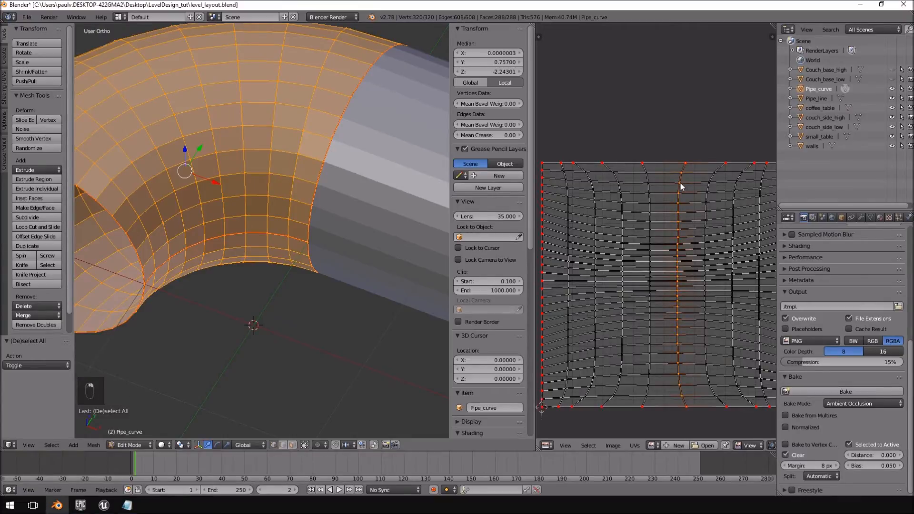
pyautogui.press('s')
pyautogui.press('x')
pyautogui.press('0')
pyautogui.press('Return')
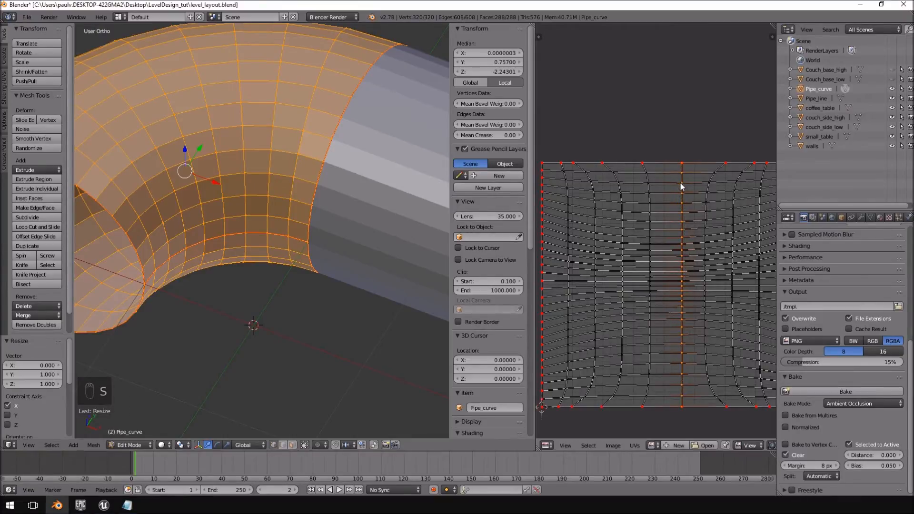
# Straighten the vertical UV edge loop just left of the island's centre by scaling it to 0 along X.
pyautogui.keyDown('alt'); pyautogui.rightClick(649, 182); pyautogui.keyUp('alt')
pyautogui.press('s')
pyautogui.press('x')
pyautogui.press('Return')
pyautogui.press('s')
pyautogui.press('x')
pyautogui.press('0')
pyautogui.press('Return')
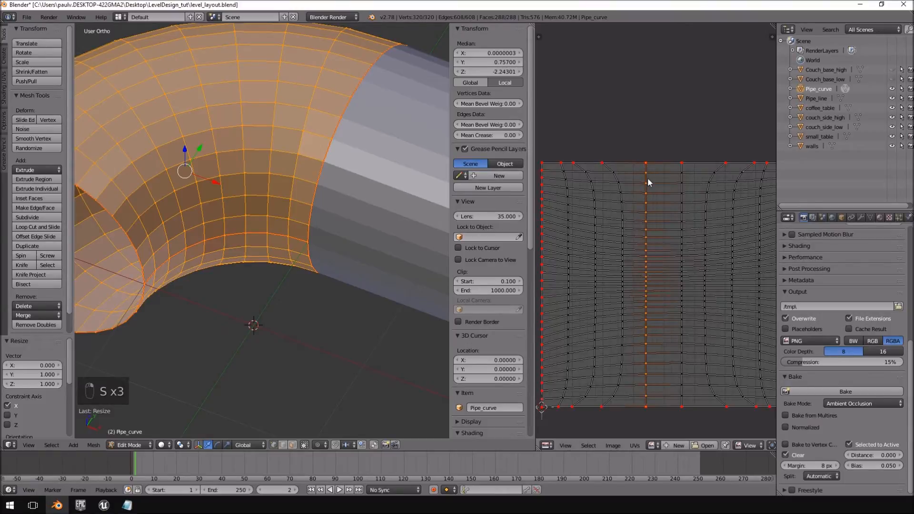
# Straighten the three remaining vertical UV edge loops in the island's left half, scaling each to 0 along X.
pyautogui.keyDown('alt'); pyautogui.rightClick(615, 183); pyautogui.keyUp('alt')
pyautogui.press('s')
pyautogui.press('x')
pyautogui.press('0')
pyautogui.press('Return')
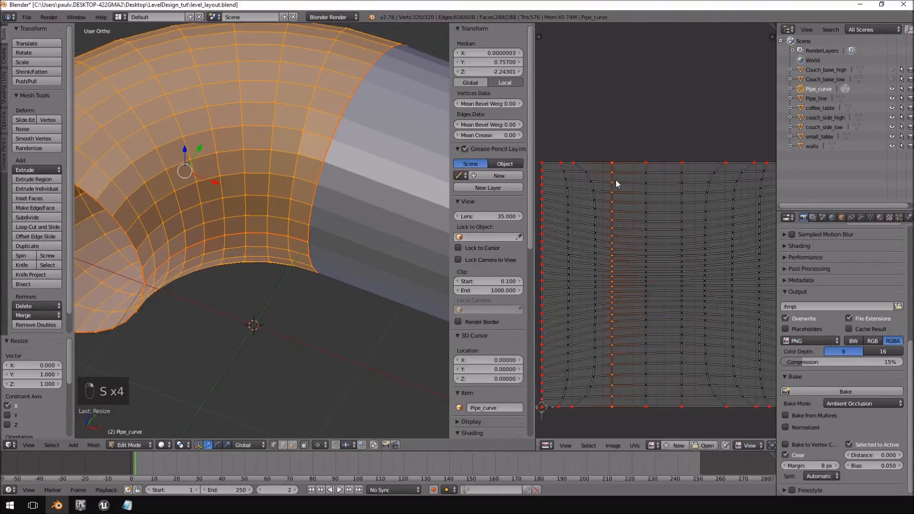
pyautogui.keyDown('alt'); pyautogui.rightClick(588, 180); pyautogui.keyUp('alt')
pyautogui.press('s')
pyautogui.press('x')
pyautogui.press('0')
pyautogui.press('Return')
pyautogui.keyDown('alt'); pyautogui.rightClick(564, 179); pyautogui.keyUp('alt')
pyautogui.press('s')
pyautogui.press('x')
pyautogui.press('0')
pyautogui.press('Return')
# Straighten the three remaining vertical UV edge loops in the island's right half, scaling each to 0 along X.
pyautogui.keyDown('alt'); pyautogui.rightClick(712, 180); pyautogui.keyUp('alt')
pyautogui.press('s')
pyautogui.press('x')
pyautogui.press('0')
pyautogui.press('Return')
pyautogui.keyDown('alt'); pyautogui.rightClick(737, 180); pyautogui.keyUp('alt')
pyautogui.press('s')
pyautogui.press('x')
pyautogui.press('0')
pyautogui.press('Return')
pyautogui.moveTo(737, 181); pyautogui.dragTo(672, 181, button='middle')
pyautogui.keyDown('alt'); pyautogui.rightClick(700, 176); pyautogui.keyUp('alt')
pyautogui.press('s')
pyautogui.press('x')
pyautogui.press('0')
pyautogui.press('Return')
pyautogui.scroll(-4, 666, 195)
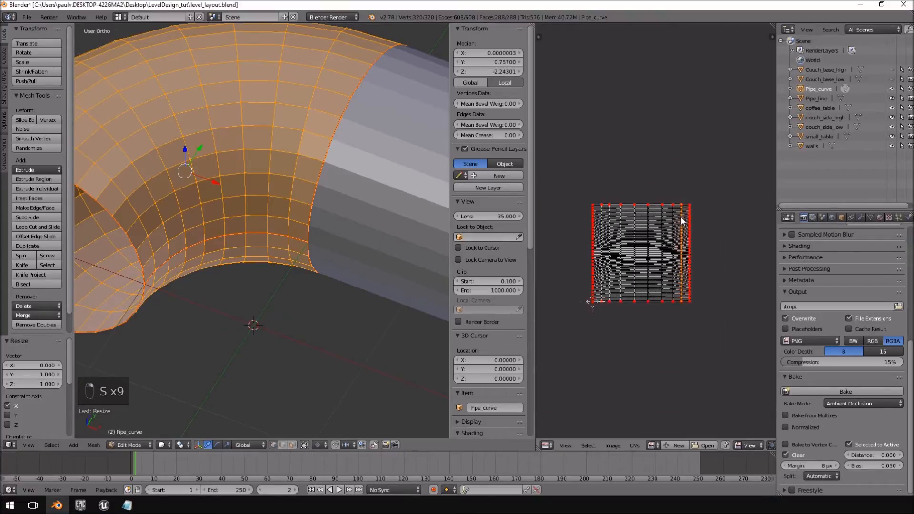
# Examine the straightened UV columns and the remaining curvature of the horizontal rows across the island.
pyautogui.press('a')
pyautogui.press('a')
pyautogui.press('a')
pyautogui.scroll(6, 680, 216)
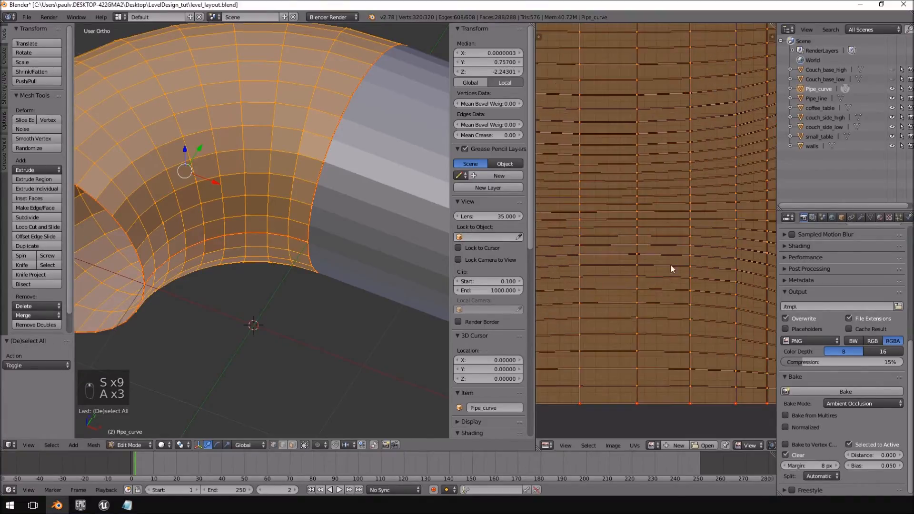
pyautogui.press('a')
pyautogui.scroll(-1, 704, 382)
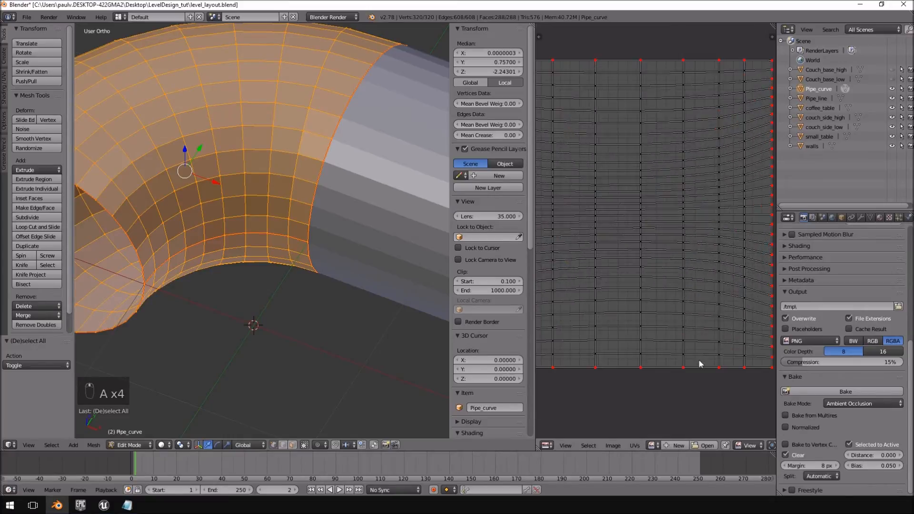
pyautogui.scroll(-4, 645, 209)
pyautogui.scroll(1, 646, 209)
# Inspect the elbow mesh from several angles and compare its edge loops with the UV layout.
pyautogui.press('a')
pyautogui.press('a')
pyautogui.press('a')
pyautogui.moveTo(320, 145); pyautogui.dragTo(336, 124, button='middle')
pyautogui.moveTo(178, 236); pyautogui.dragTo(362, 253, button='middle')
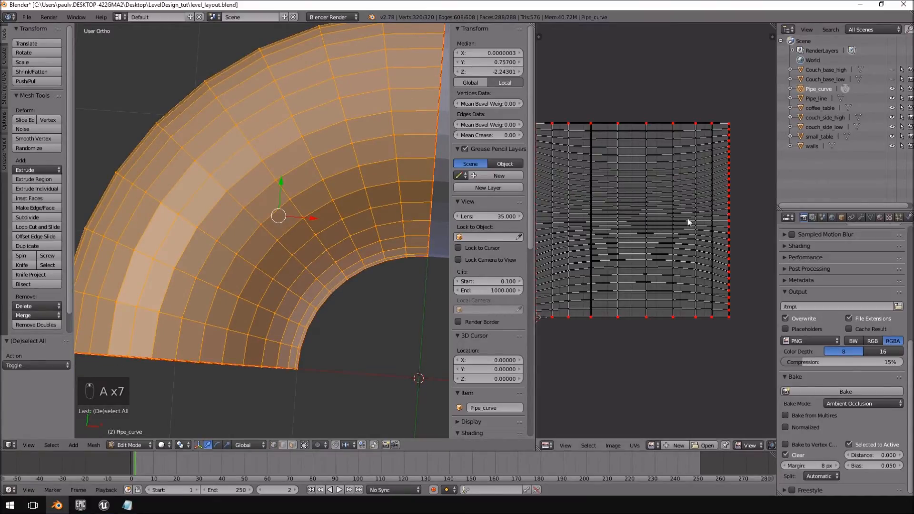
pyautogui.moveTo(457, 232); pyautogui.dragTo(451, 179, button='middle')
pyautogui.moveTo(369, 289); pyautogui.dragTo(398, 215, button='middle')
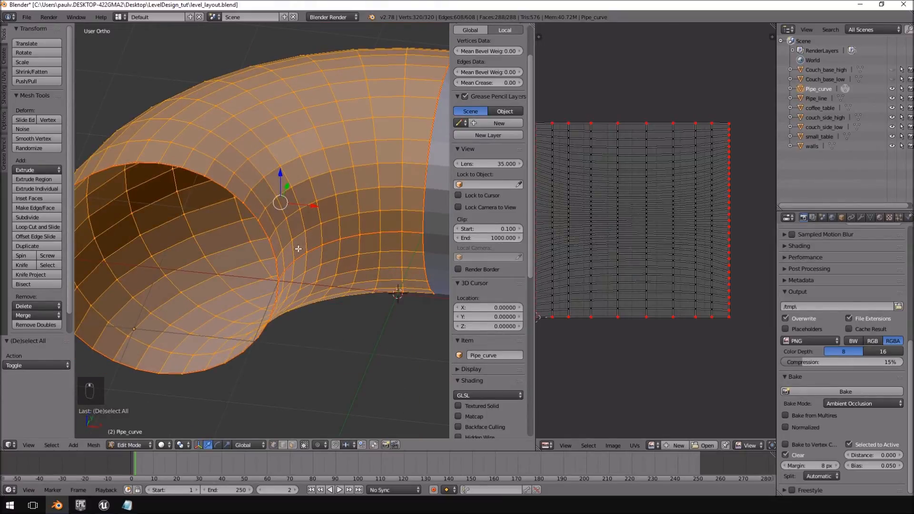
pyautogui.moveTo(326, 183); pyautogui.dragTo(321, 225, button='middle')
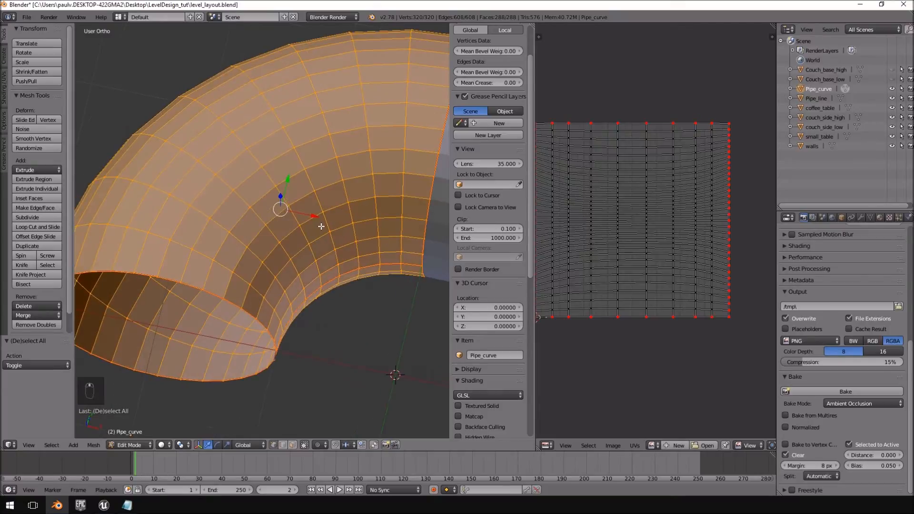
pyautogui.moveTo(300, 143); pyautogui.dragTo(296, 98, button='middle')
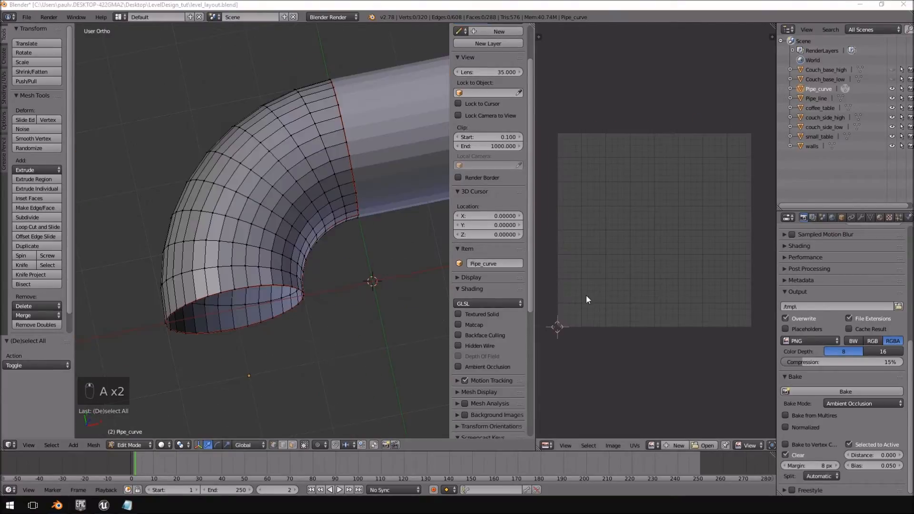
pyautogui.moveTo(347, 258)
pyautogui.mouseDown(button='middle')
pyautogui.moveTo(373, 228)
pyautogui.moveTo(424, 286)
pyautogui.moveTo(440, 268)
pyautogui.moveTo(386, 261)
pyautogui.moveTo(357, 271)
pyautogui.mouseUp(button='middle')
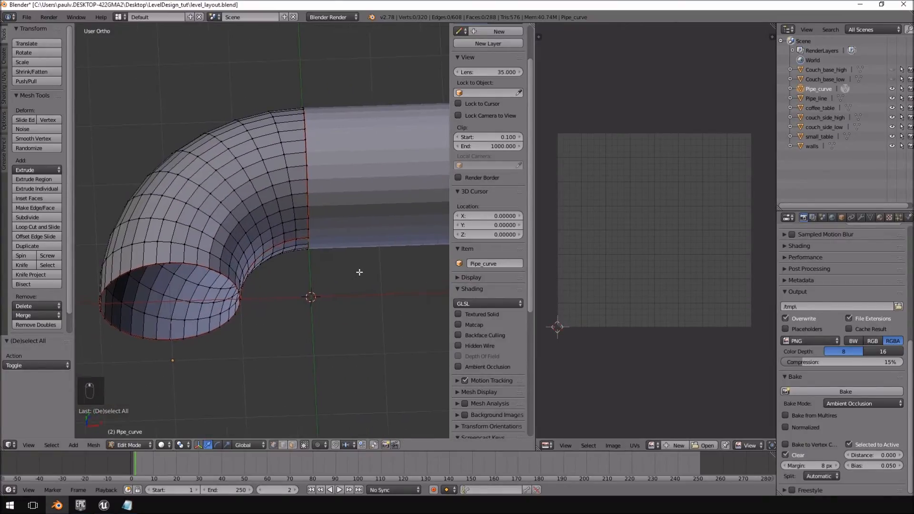
# Return to Object Mode in top view and apply smooth shading to the elbow and the straight pipe.
pyautogui.press('KP_7')
pyautogui.scroll(-5, 359, 272)
pyautogui.press('Tab')
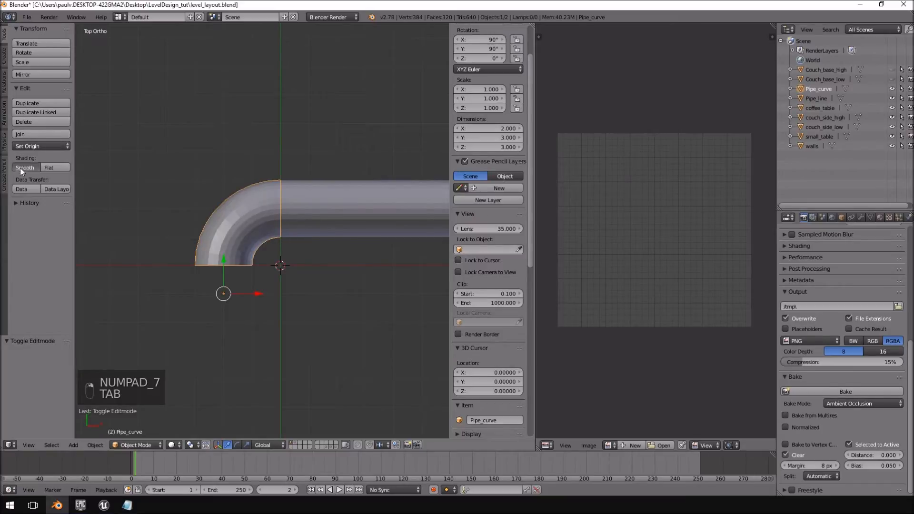
pyautogui.click(20, 167)
pyautogui.rightClick(349, 194)
pyautogui.click(30, 167)
# Select both the straight pipe and the elbow and start an FBX export.
pyautogui.moveTo(337, 268)
pyautogui.keyDown('shift'); pyautogui.mouseDown(button='middle')
pyautogui.moveTo(267, 291)
pyautogui.moveTo(333, 179)
pyautogui.mouseUp(button='middle'); pyautogui.keyUp('shift')
pyautogui.scroll(-3, 267, 290)
pyautogui.keyDown('shift'); pyautogui.scroll(4, 268, 290); pyautogui.keyUp('shift')
pyautogui.scroll(2, 268, 292)
pyautogui.scroll(1, 333, 179)
pyautogui.keyDown('shift'); pyautogui.rightClick(256, 207); pyautogui.keyUp('shift')
pyautogui.click(27, 17)
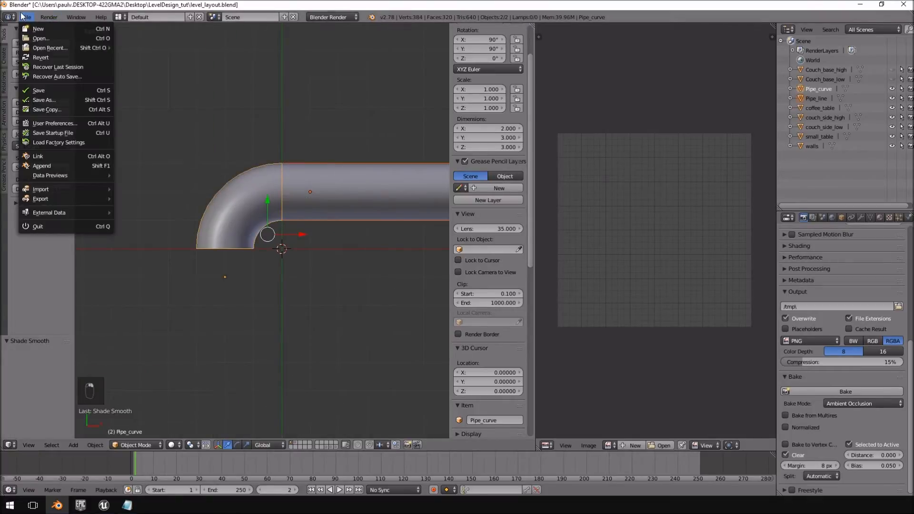
pyautogui.moveTo(57, 199)
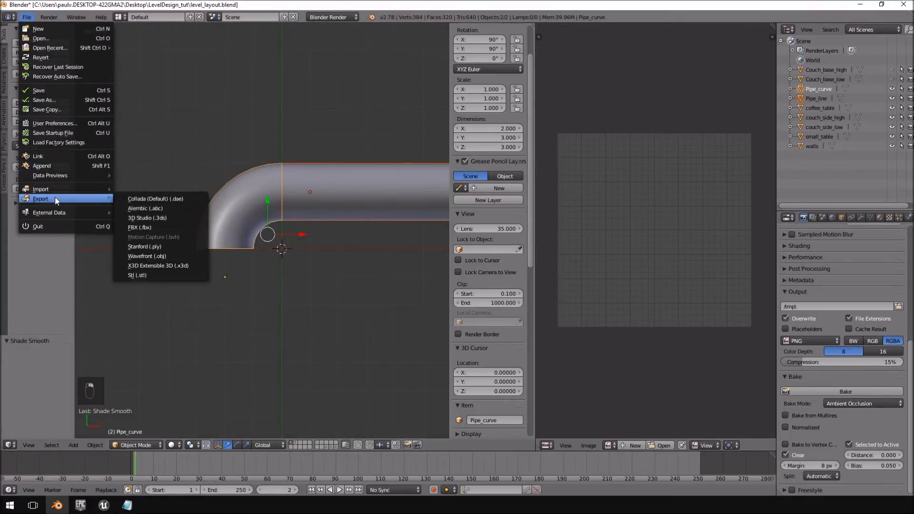
pyautogui.click(144, 228)
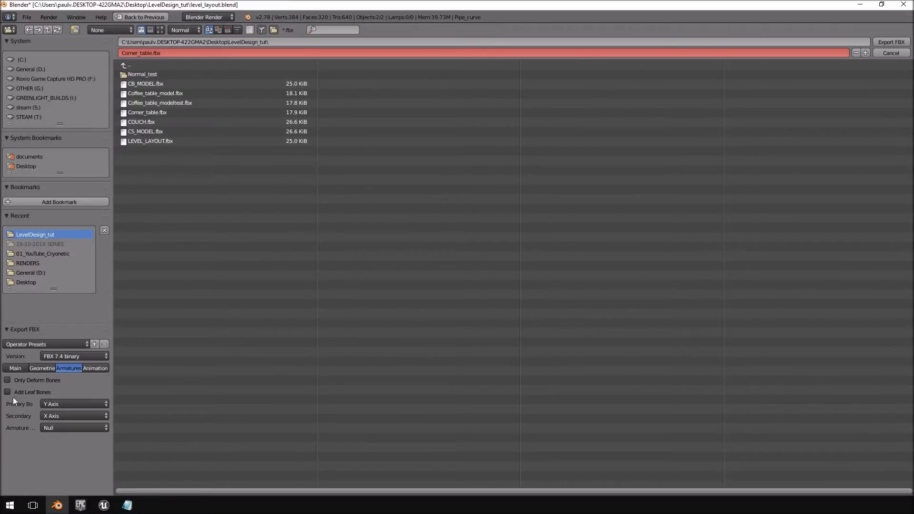
# Check the main, geometry and armature export options, name the file Pipes.fbx and export it to the LevelDesign_tut folder.
pyautogui.click(23, 369)
pyautogui.click(49, 369)
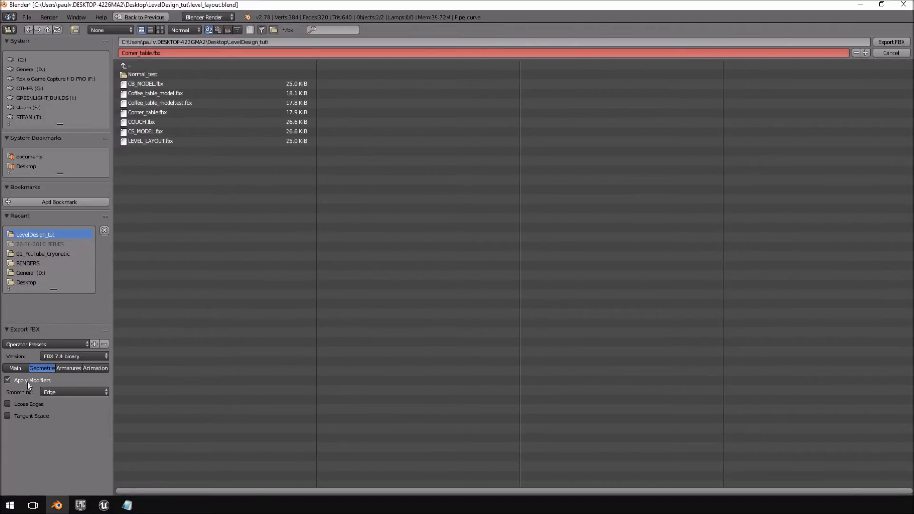
pyautogui.click(71, 369)
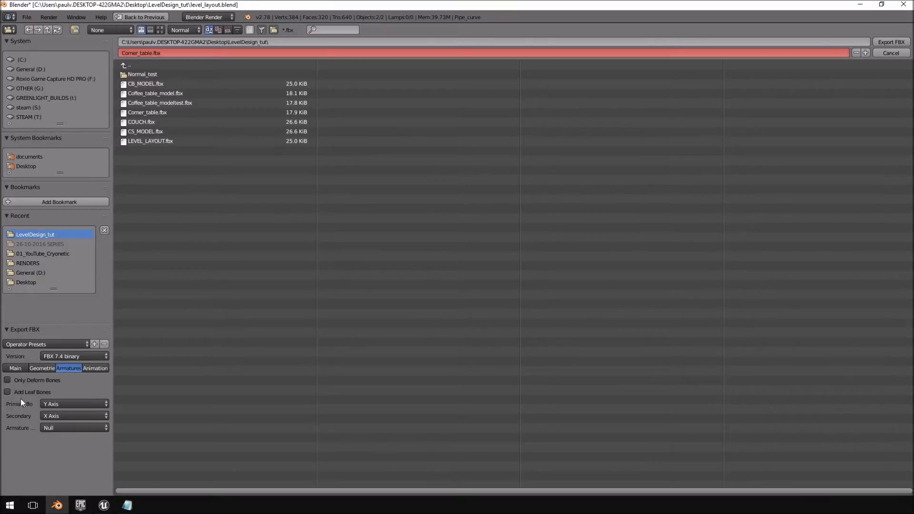
pyautogui.click(149, 53)
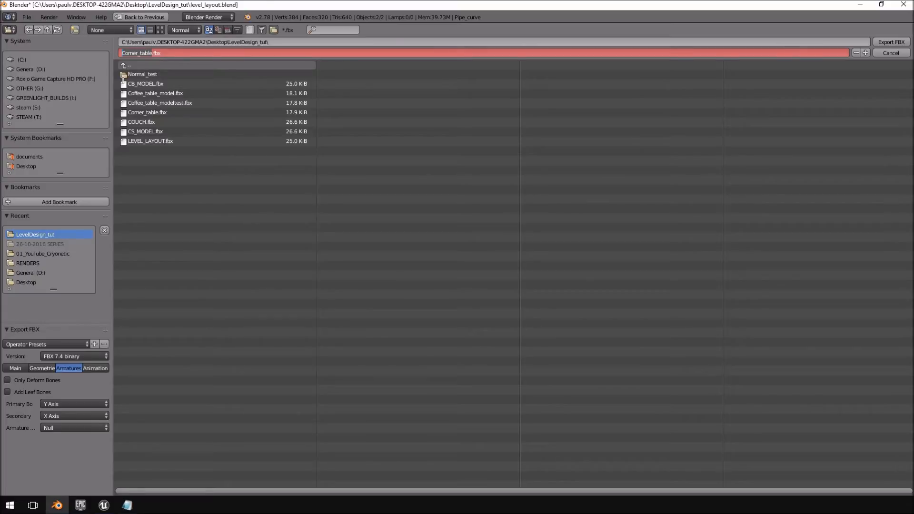
pyautogui.write('Pipes')
pyautogui.press('Return')
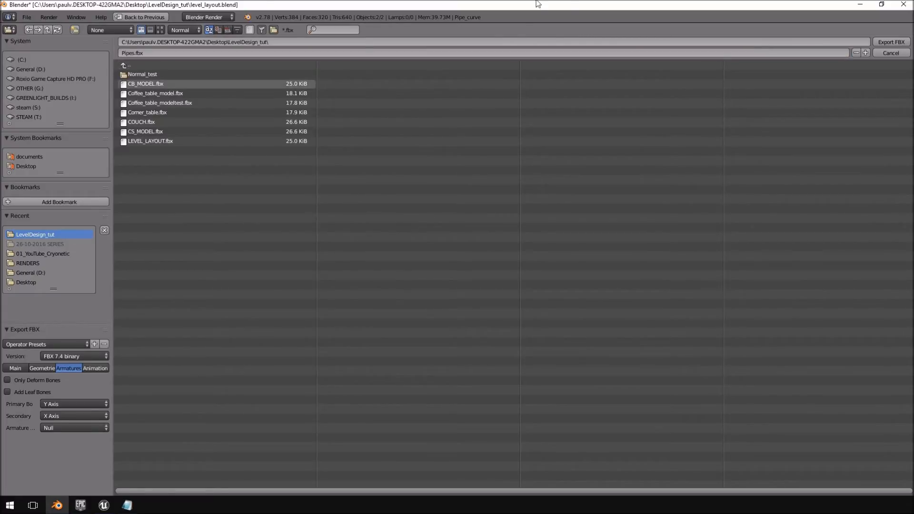
pyautogui.click(884, 43)
# Switch to Unreal Editor and start importing a file into the FirstPersonBP content folder.
pyautogui.click(103, 505)
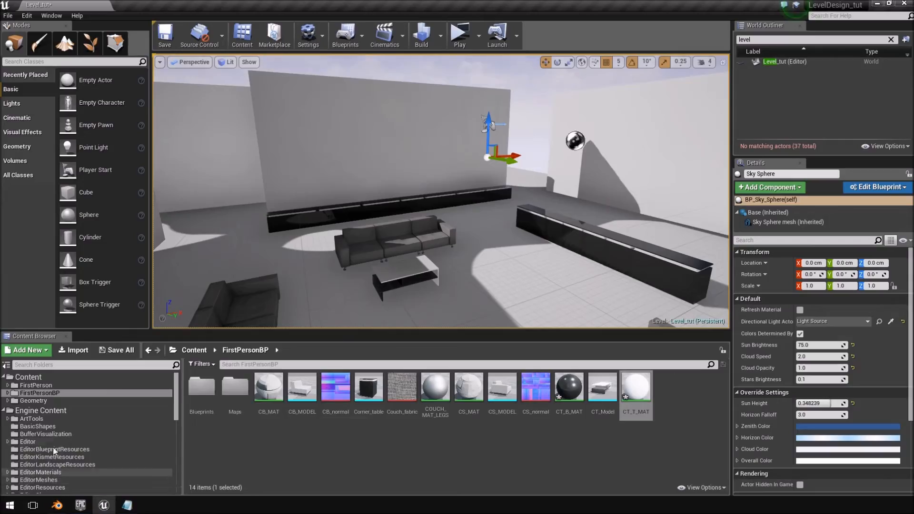
pyautogui.click(73, 350)
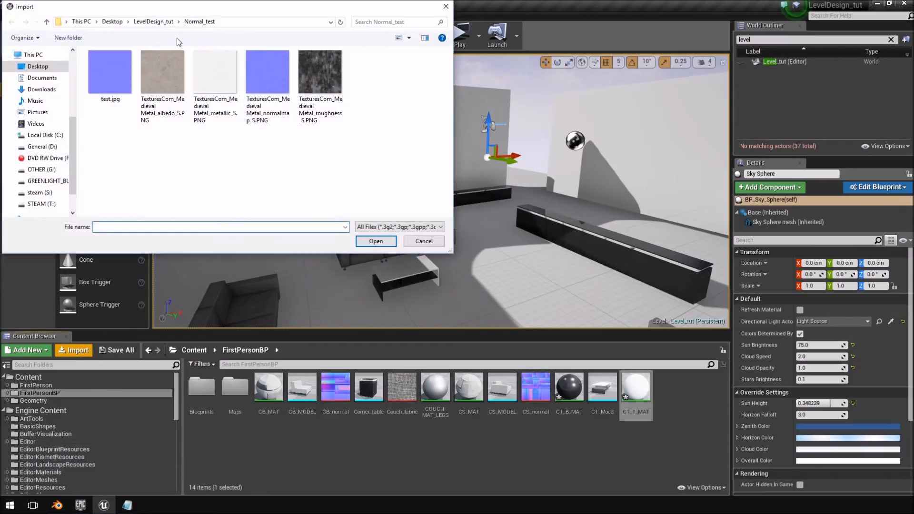
# Import Pipes.fbx from the LevelDesign_tut folder into the FirstPersonBP content folder.
pyautogui.click(153, 22)
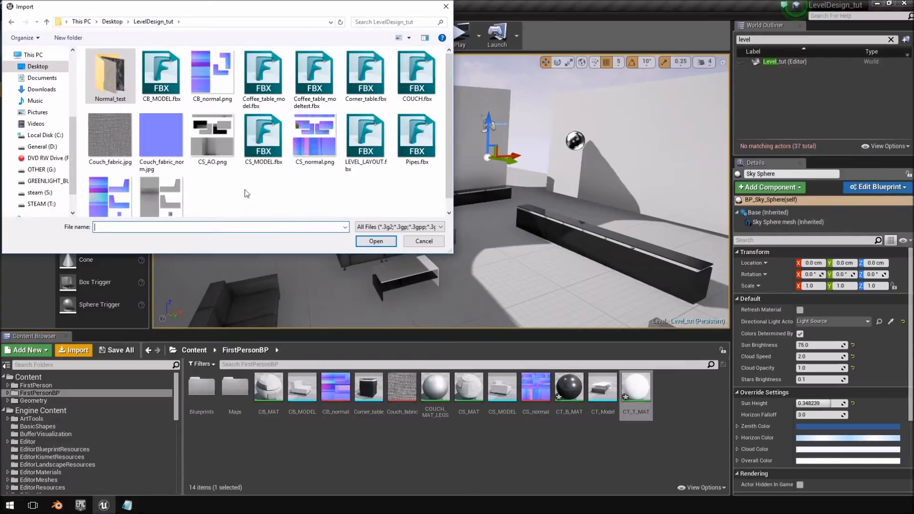
pyautogui.scroll(-1, 254, 193)
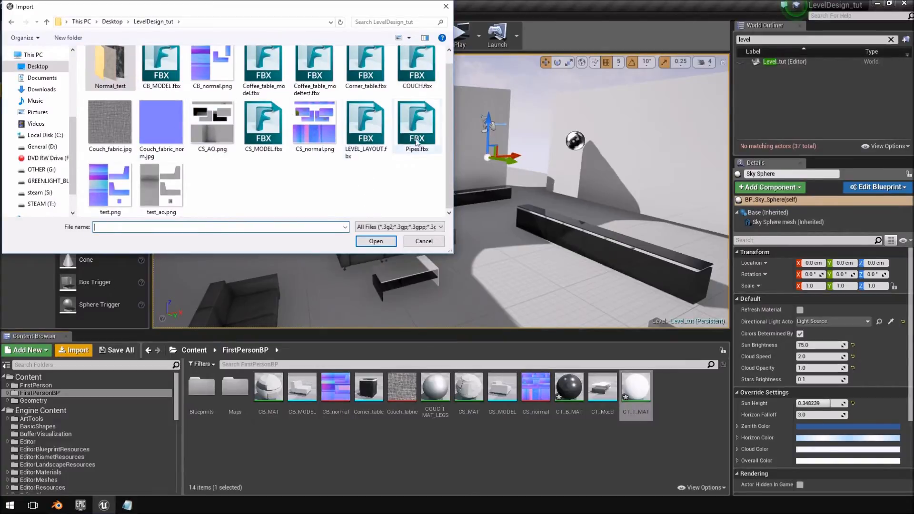
pyautogui.doubleClick(417, 125)
pyautogui.click(507, 389)
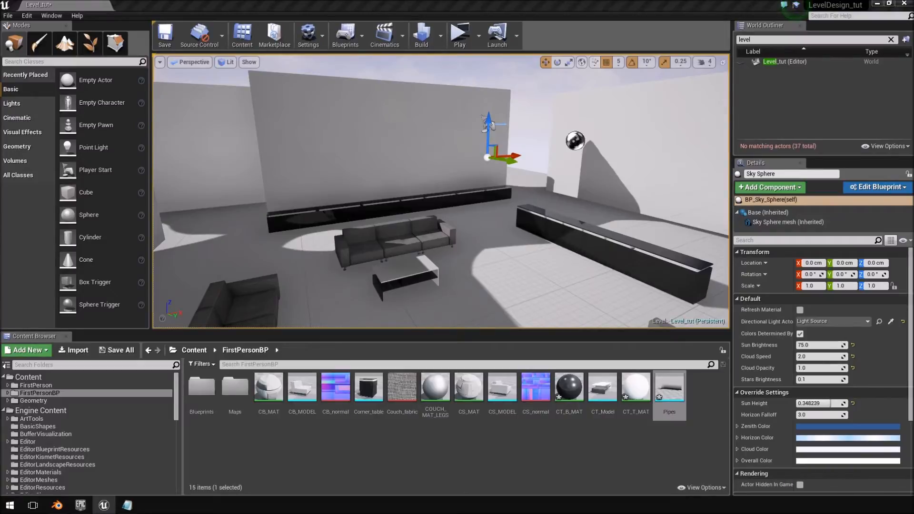
# Place the Pipes mesh in the level and set its scale to 0.5 on X, Y and Z.
pyautogui.moveTo(669, 388); pyautogui.dragTo(526, 207)
pyautogui.press('f')
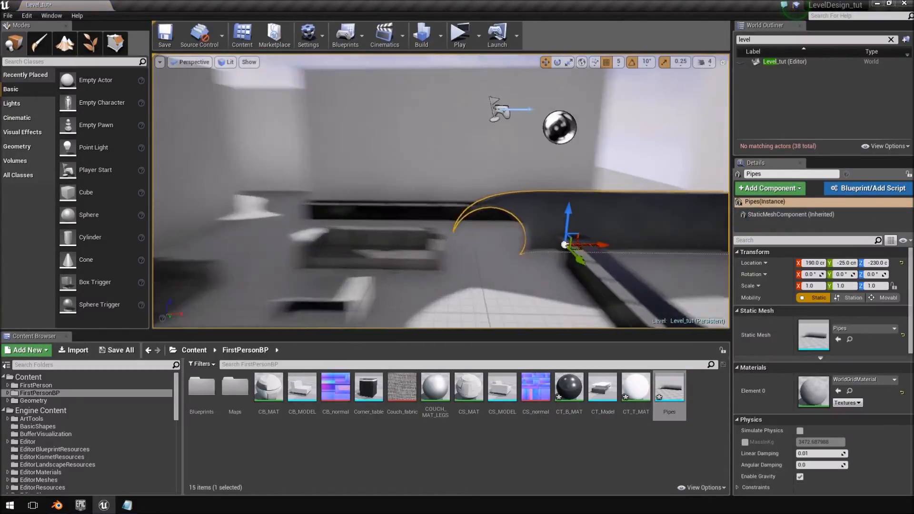
pyautogui.click(818, 285)
pyautogui.write('0.5')
pyautogui.press('Tab')
pyautogui.write('0.5')
pyautogui.press('Tab')
pyautogui.write('0.')
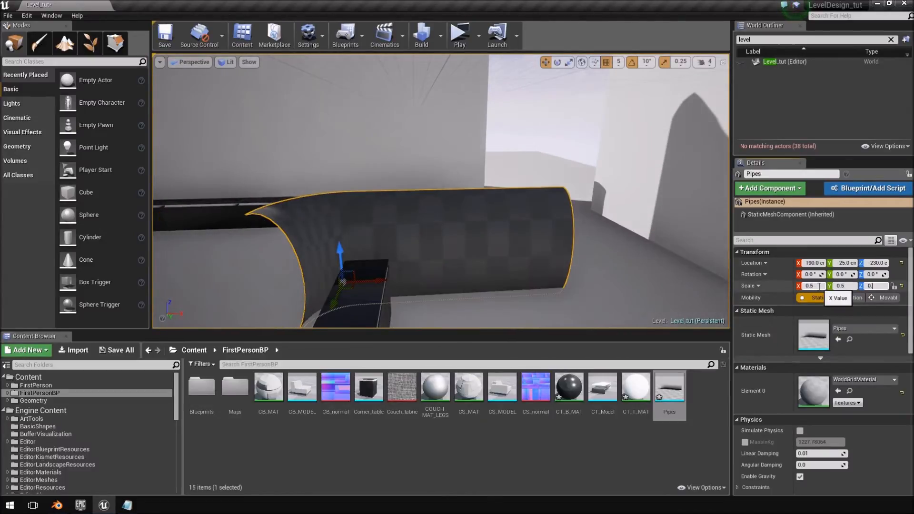
pyautogui.write('5')
pyautogui.press('Return')
# Raise the pipe above the floor and rotate it -90° about X.
pyautogui.keyDown('alt'); pyautogui.moveTo(358, 265); pyautogui.dragTo(490, 257); pyautogui.keyUp('alt')
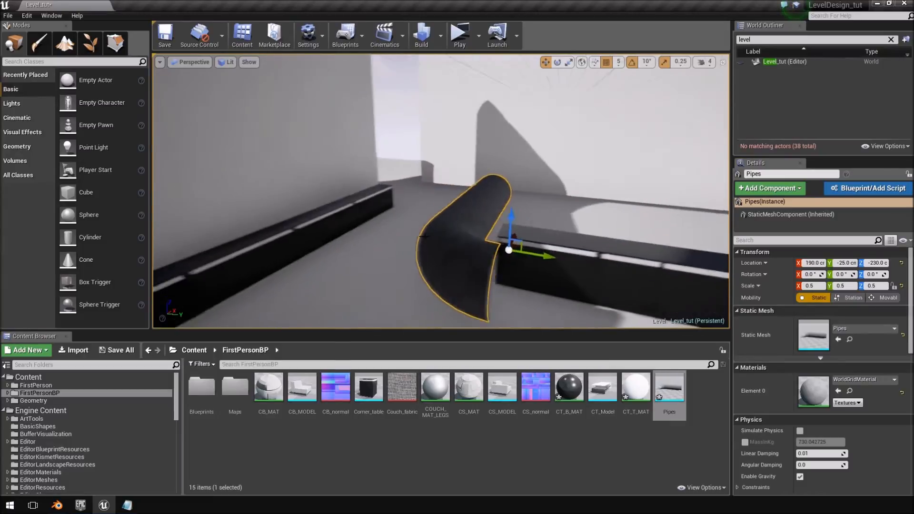
pyautogui.moveTo(540, 224); pyautogui.dragTo(516, 57)
pyautogui.press('e')
pyautogui.moveTo(582, 132)
pyautogui.mouseDown()
pyautogui.moveTo(559, 149)
pyautogui.moveTo(583, 130)
pyautogui.mouseUp()
pyautogui.moveTo(528, 163)
pyautogui.mouseDown(button='right')
pyautogui.moveTo(485, 173)
pyautogui.moveTo(528, 164)
pyautogui.mouseUp(button='right')
pyautogui.press('s')
pyautogui.press('r')
# Move the pipe up near the top of the back wall, to about Y -465 cm and Z 230 cm.
pyautogui.moveTo(479, 198); pyautogui.dragTo(516, 198, button='right')
pyautogui.press('a')
pyautogui.press('w')
pyautogui.moveTo(517, 199); pyautogui.dragTo(449, 169)
pyautogui.moveTo(423, 138); pyautogui.dragTo(425, 77)
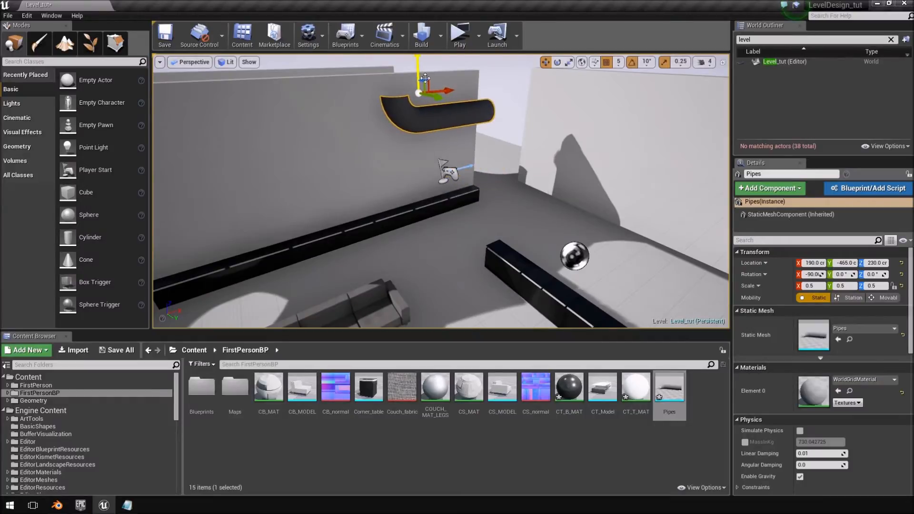
# Move the pipe along X to about 495 cm, at the end of the back wall.
pyautogui.press('w')
pyautogui.moveTo(425, 78)
pyautogui.mouseDown(button='right')
pyautogui.moveTo(407, 64)
pyautogui.moveTo(426, 87)
pyautogui.mouseUp(button='right')
pyautogui.moveTo(438, 128); pyautogui.dragTo(539, 125)
pyautogui.moveTo(539, 125); pyautogui.dragTo(457, 114, button='right')
pyautogui.press('a')
pyautogui.press('d')
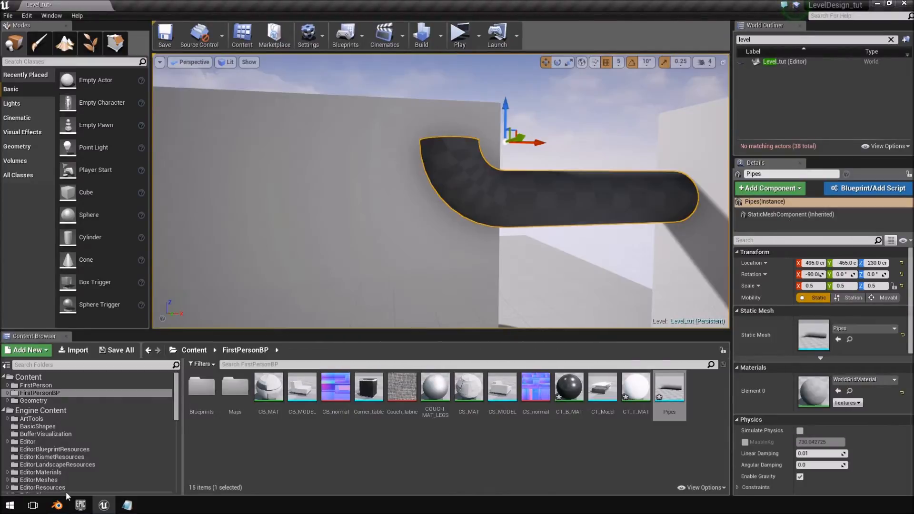
# Switch to Blender and examine the Pipe_line mesh and its UV layout in Edit Mode.
pyautogui.click(57, 505)
pyautogui.rightClick(269, 206)
pyautogui.rightClick(358, 197)
pyautogui.moveTo(330, 190); pyautogui.dragTo(201, 226, button='middle')
pyautogui.press('Tab')
pyautogui.keyDown('shift'); pyautogui.moveTo(261, 215); pyautogui.dragTo(408, 170, button='middle'); pyautogui.keyUp('shift')
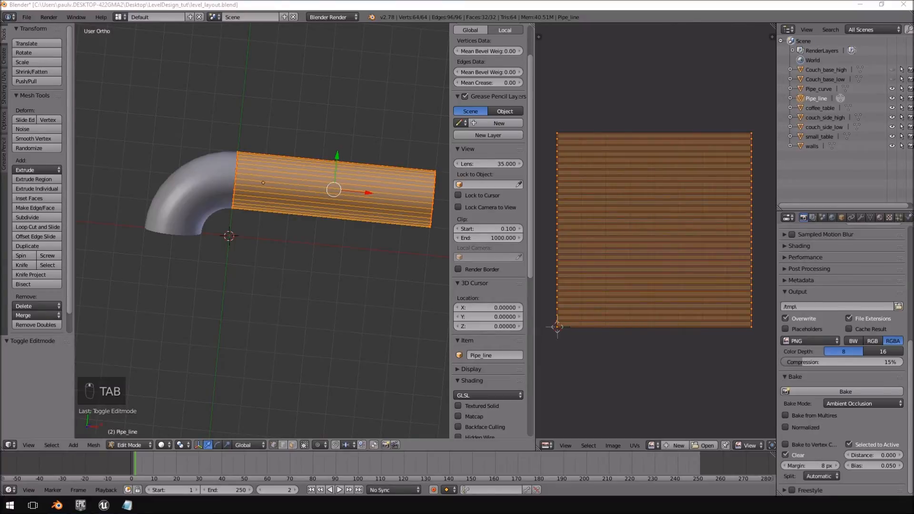
pyautogui.moveTo(290, 187); pyautogui.dragTo(310, 162, button='middle')
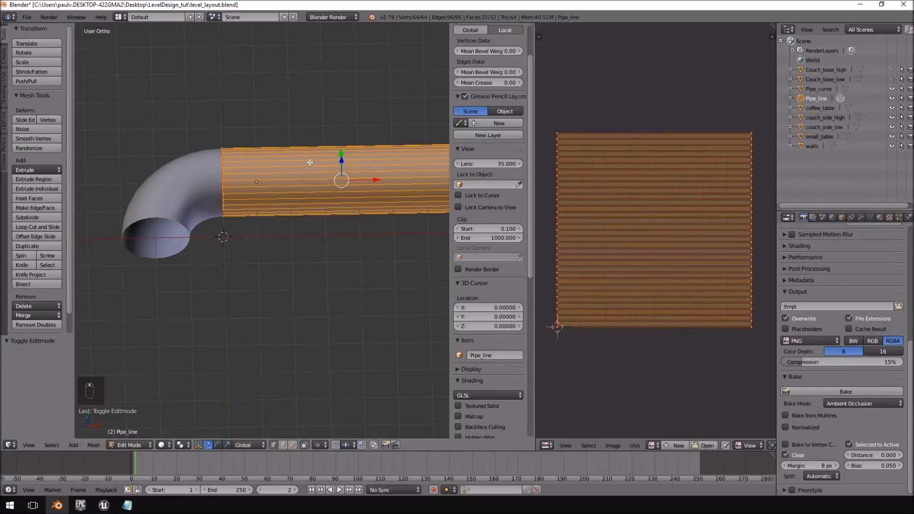
# Switch to GIMP and examine the roughness, porosity, metallic and base color sections of dontnodgraphicchartforunrealengine4.png.
pyautogui.moveTo(0, 51); pyautogui.dragTo(200, 16)
pyautogui.doubleClick(208, 22)
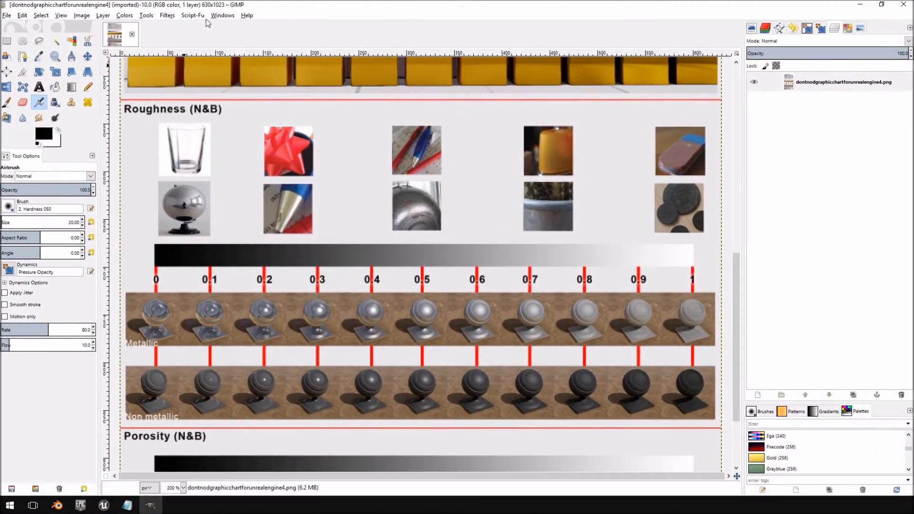
pyautogui.scroll(-3, 286, 176)
pyautogui.keyDown('ctrl'); pyautogui.scroll(-2, 339, 166); pyautogui.keyUp('ctrl')
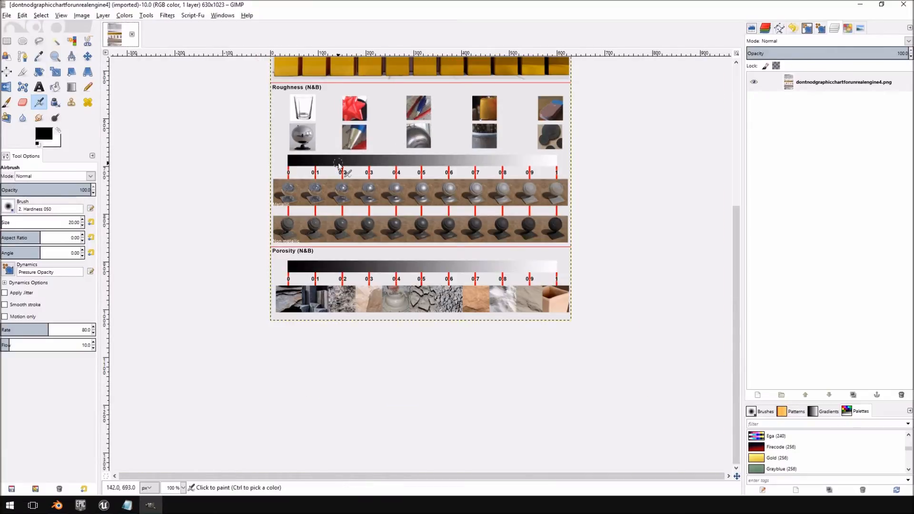
pyautogui.scroll(5, 339, 165)
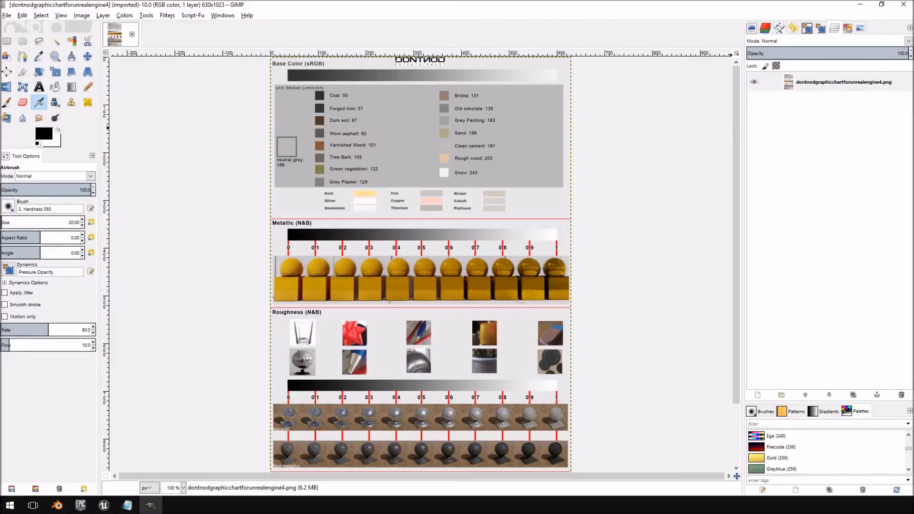
pyautogui.click(8, 15)
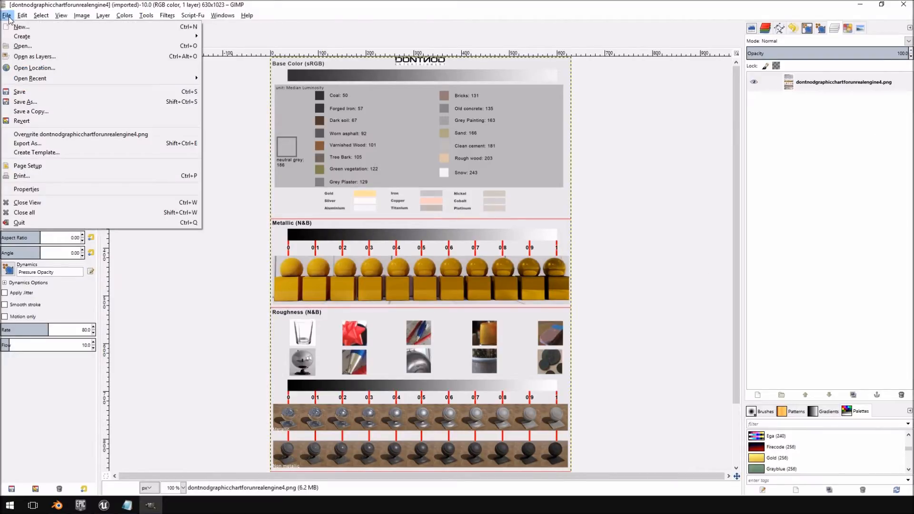
pyautogui.moveTo(22, 16)
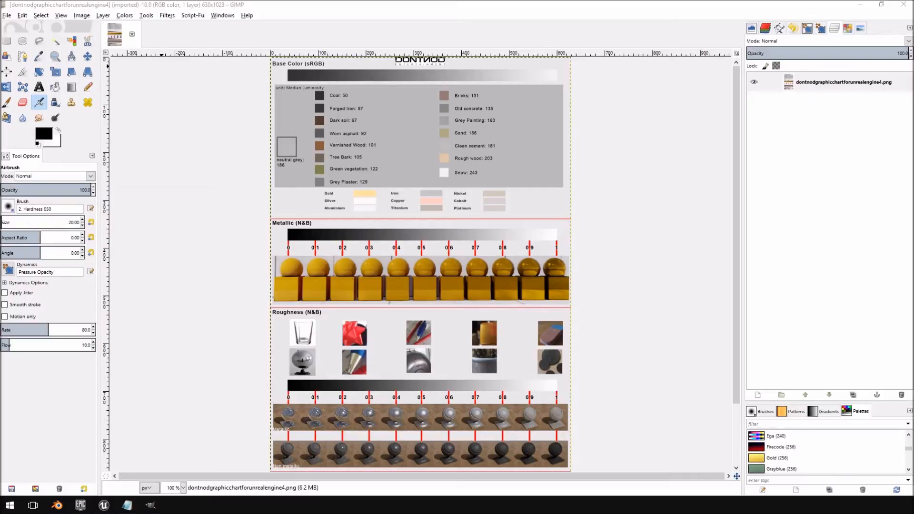
pyautogui.click(7, 16)
pyautogui.click(21, 46)
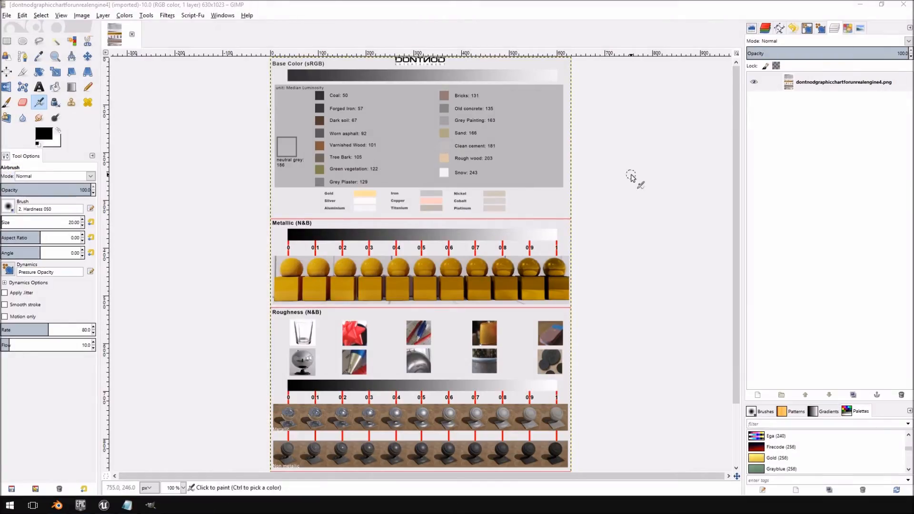
pyautogui.click(222, 3)
# Open TexturesCom_MetalBare0234_1_seamless_S.jpg from the LevelDesign_tut folder on the Desktop.
pyautogui.click(8, 15)
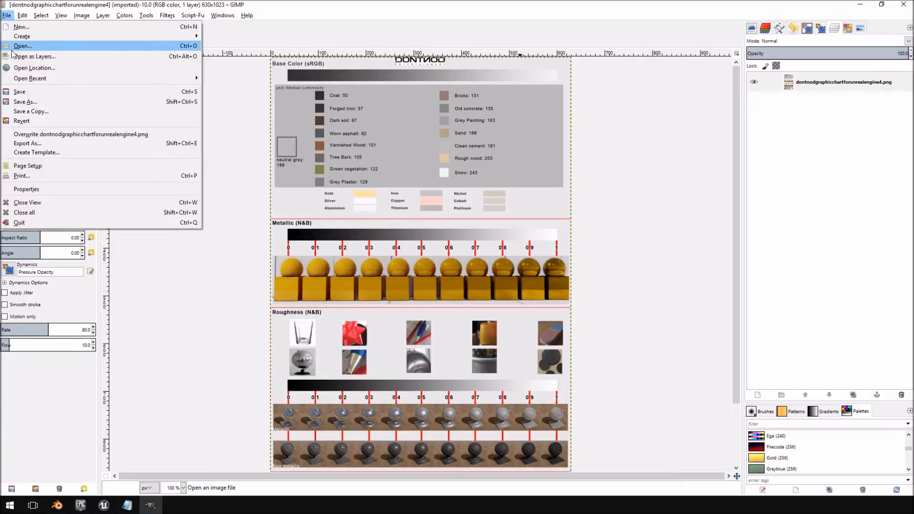
pyautogui.click(15, 48)
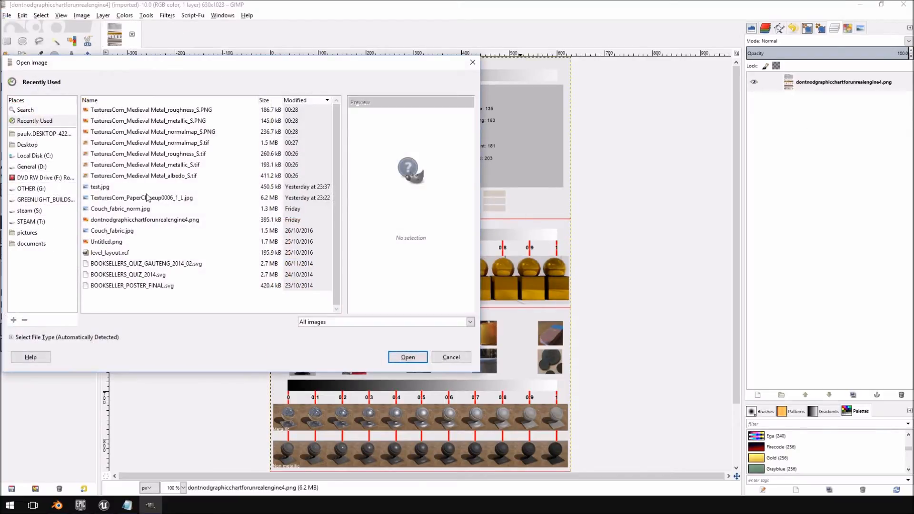
pyautogui.click(27, 135)
pyautogui.click(28, 144)
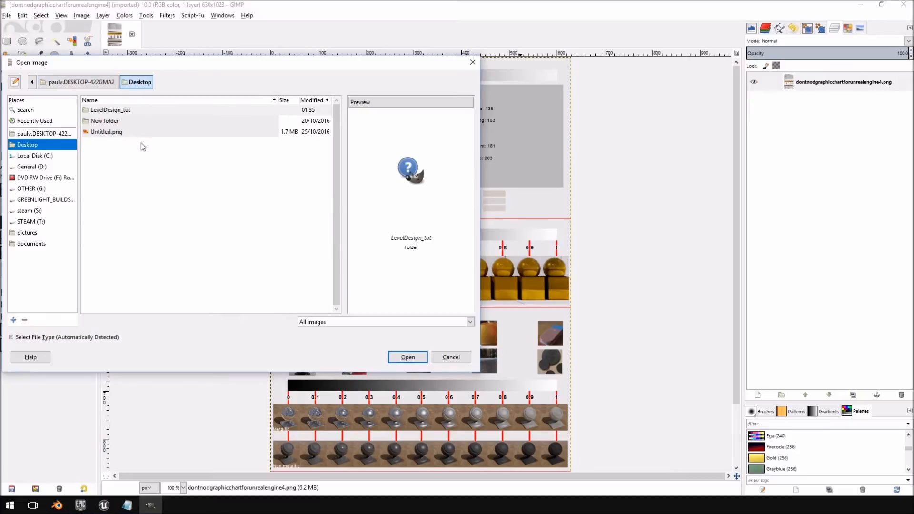
pyautogui.doubleClick(110, 110)
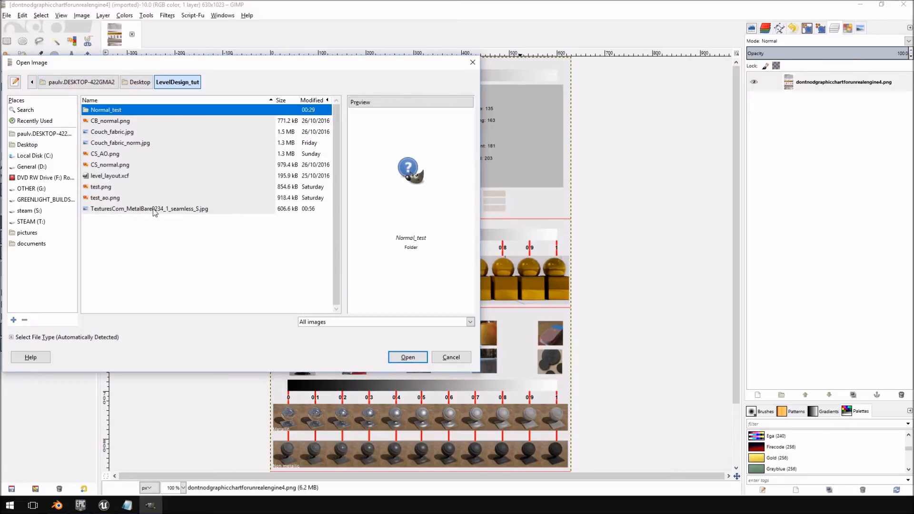
pyautogui.click(155, 209)
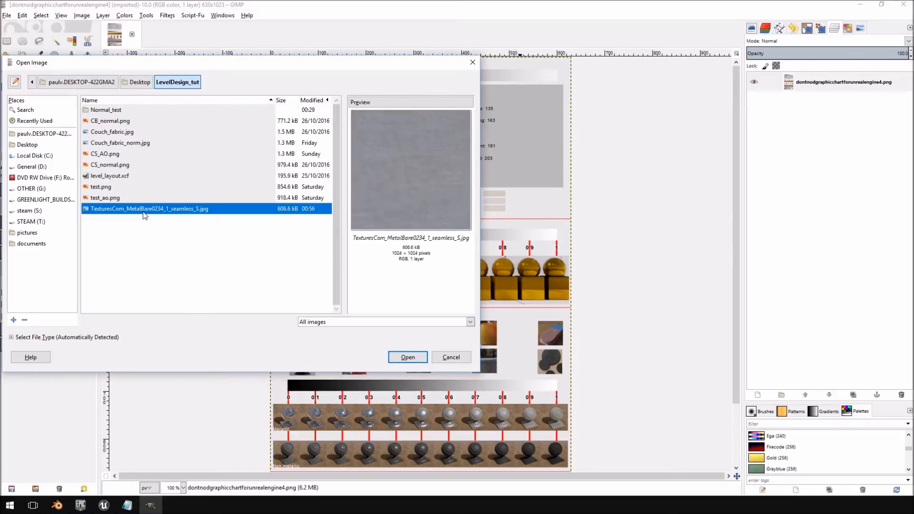
pyautogui.doubleClick(144, 212)
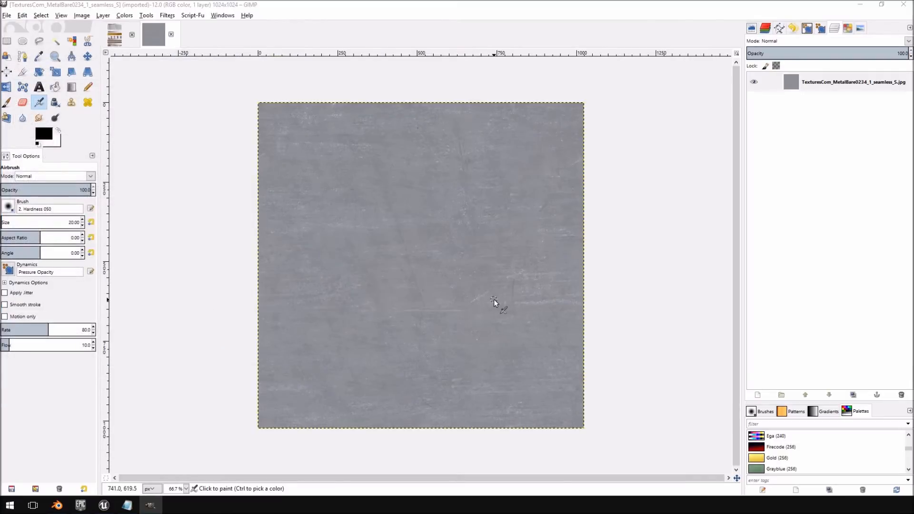
# Compare the bare metal texture with the reference chart and inspect its surface detail up close.
pyautogui.click(119, 41)
pyautogui.click(152, 45)
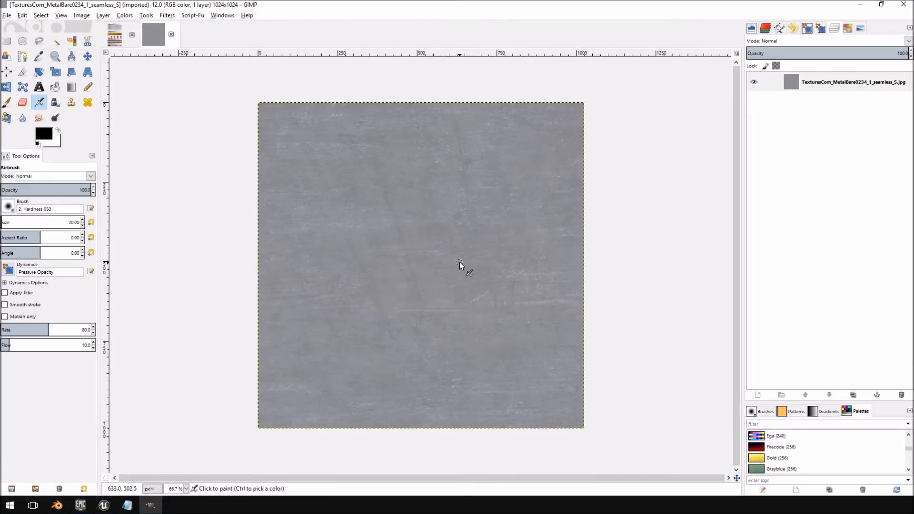
pyautogui.keyDown('ctrl'); pyautogui.scroll(2, 466, 254); pyautogui.keyUp('ctrl')
pyautogui.keyDown('ctrl'); pyautogui.scroll(-2, 466, 254); pyautogui.keyUp('ctrl')
pyautogui.keyDown('ctrl'); pyautogui.scroll(2, 459, 261); pyautogui.keyUp('ctrl')
pyautogui.keyDown('ctrl'); pyautogui.scroll(-2, 614, 178); pyautogui.keyUp('ctrl')
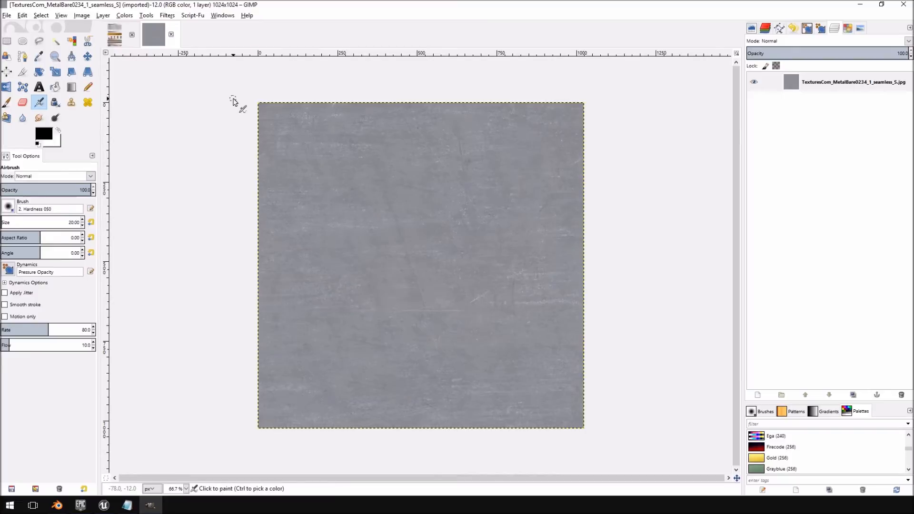
# Sample the Iron base color from the reference chart and fill a new 630 × 1023 px image with it.
pyautogui.click(114, 36)
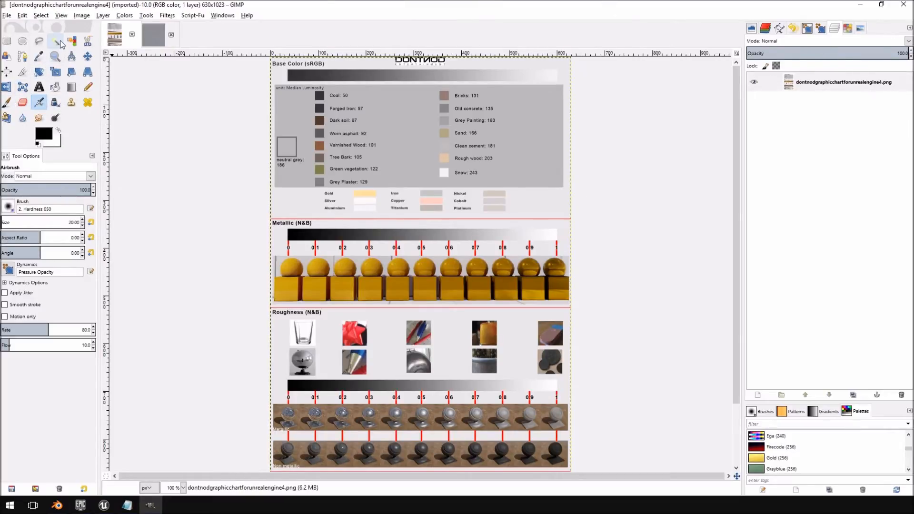
pyautogui.click(39, 56)
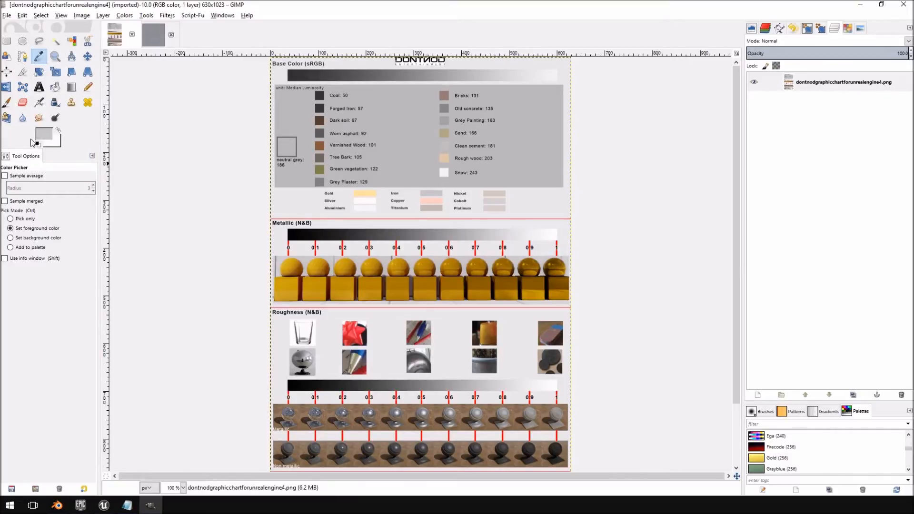
pyautogui.click(6, 15)
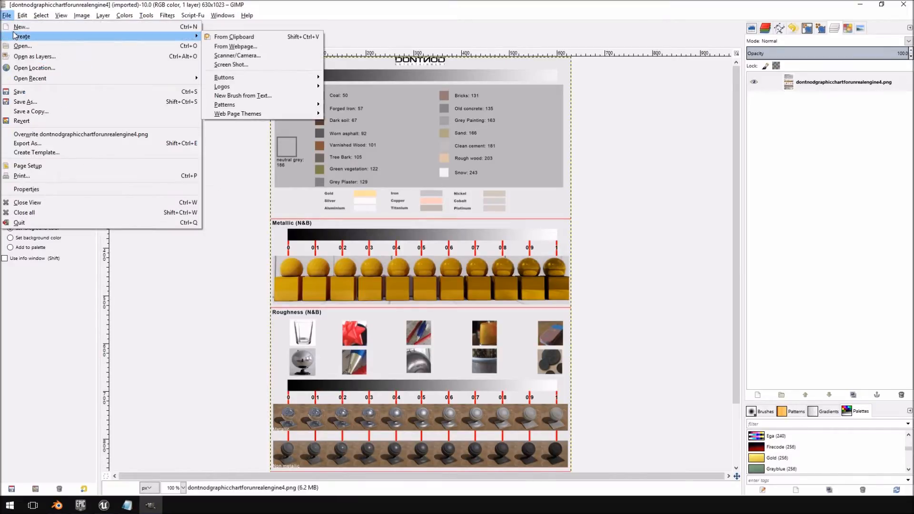
pyautogui.click(17, 30)
pyautogui.click(328, 219)
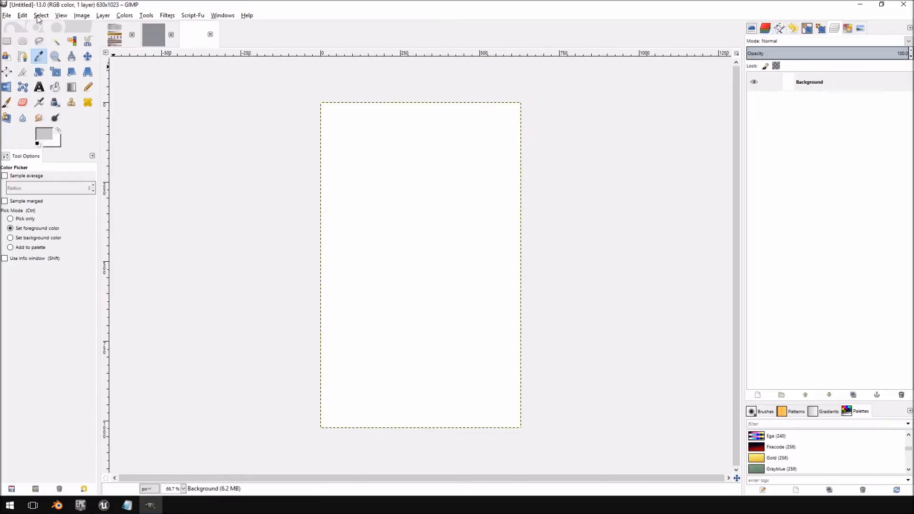
pyautogui.click(55, 87)
pyautogui.click(420, 215)
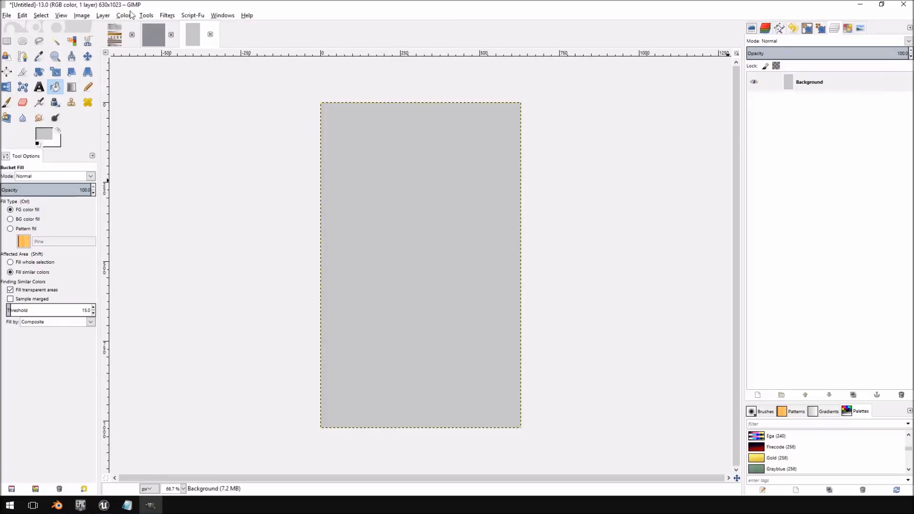
# Examine the histogram values of the solid grey image and of the bare metal texture.
pyautogui.click(229, 15)
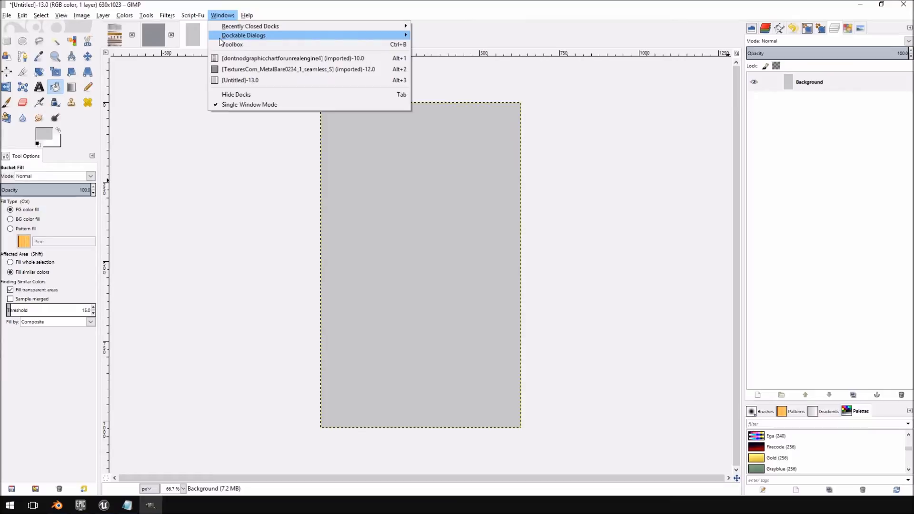
pyautogui.moveTo(220, 38)
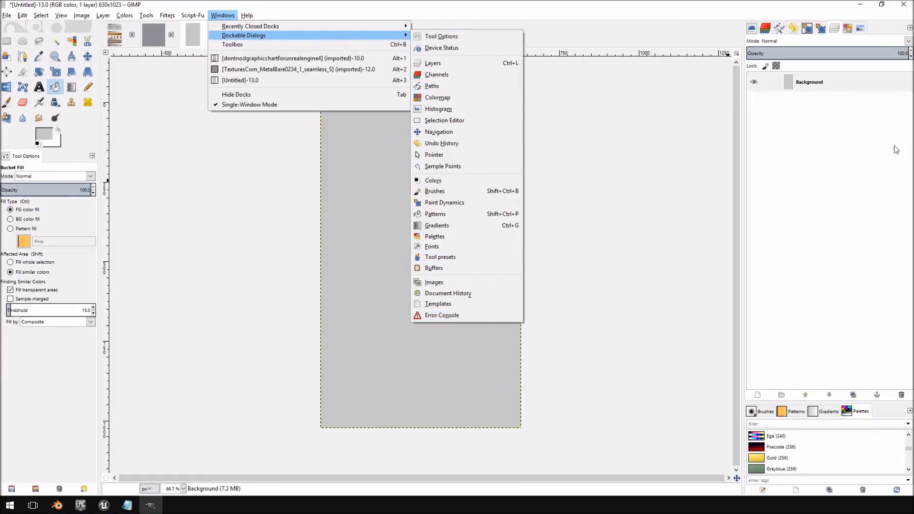
pyautogui.click(753, 23)
pyautogui.click(751, 28)
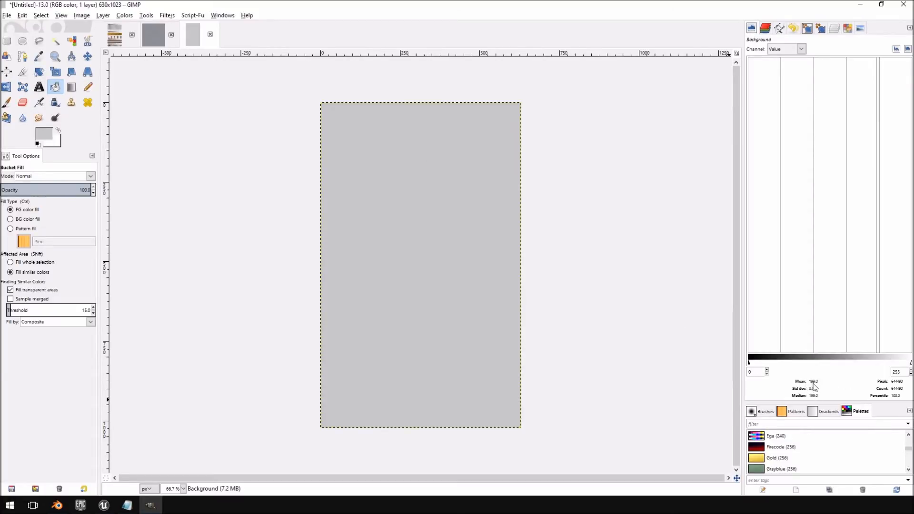
pyautogui.click(152, 36)
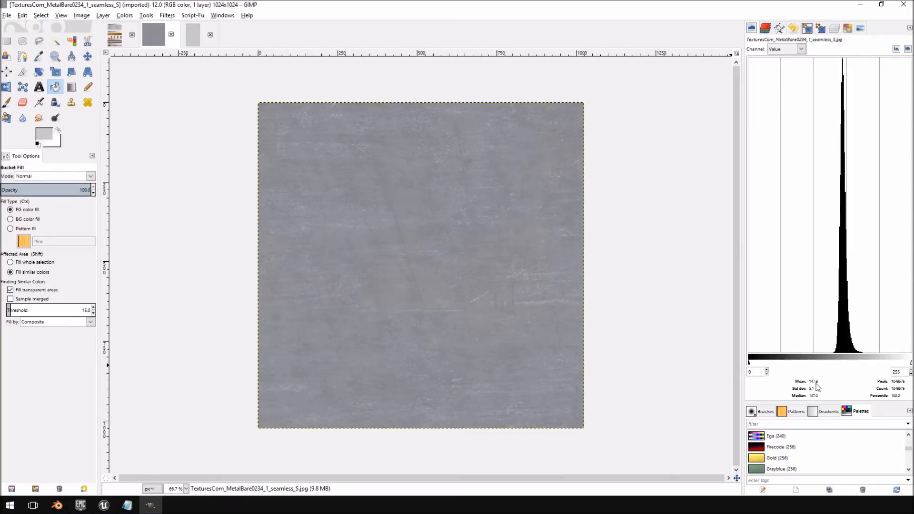
# Brighten the bare metal texture with Levels, using an input gamma of 1.53 and a white input level of 218.
pyautogui.click(103, 17)
pyautogui.moveTo(120, 17)
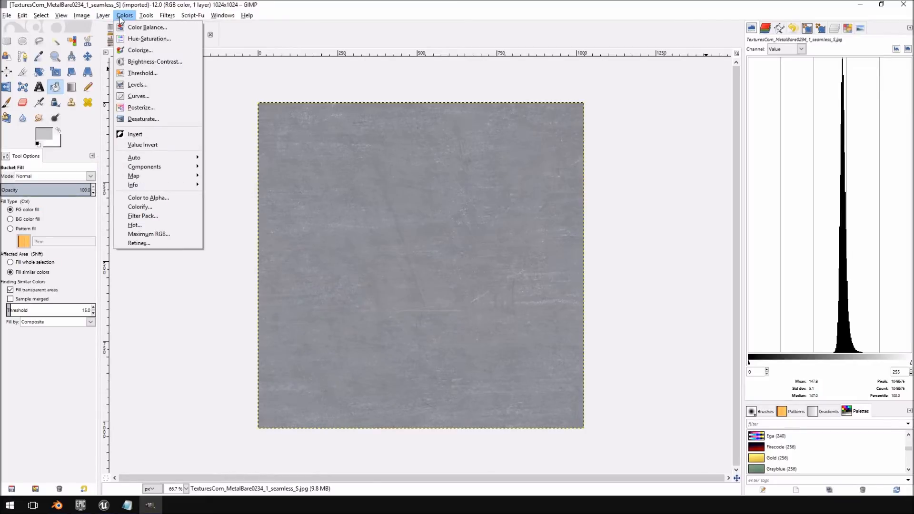
pyautogui.click(137, 84)
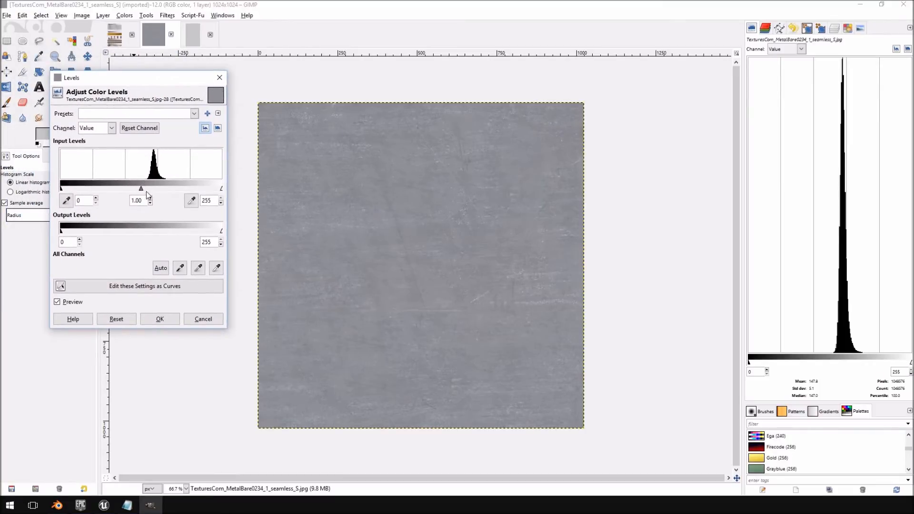
pyautogui.moveTo(142, 189); pyautogui.dragTo(125, 190)
pyautogui.moveTo(221, 190); pyautogui.dragTo(199, 194)
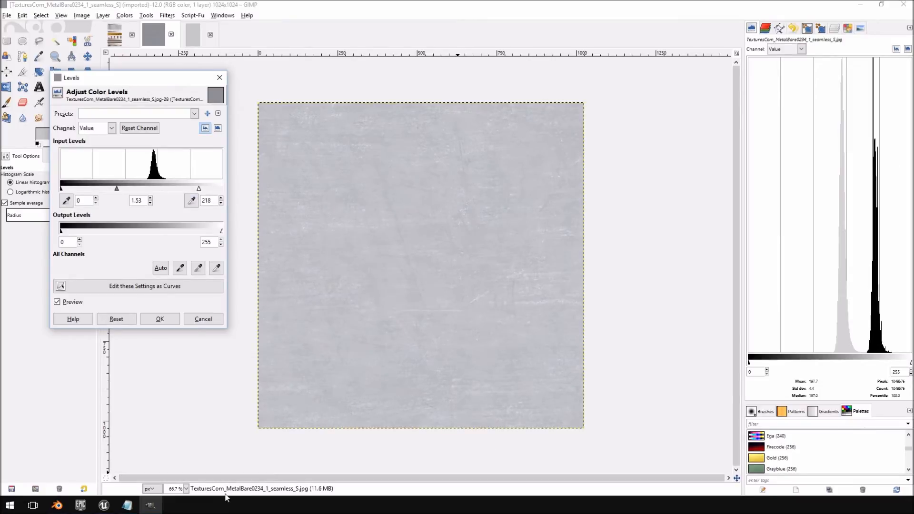
pyautogui.click(166, 319)
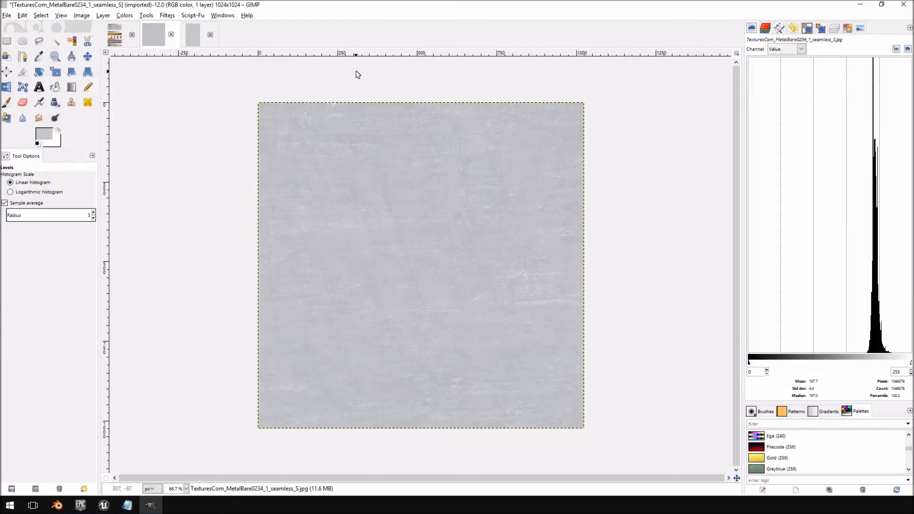
# Open an unedited copy of TexturesCom_MetalBare0234_1_seamless_S.jpg as a separate image.
pyautogui.click(7, 18)
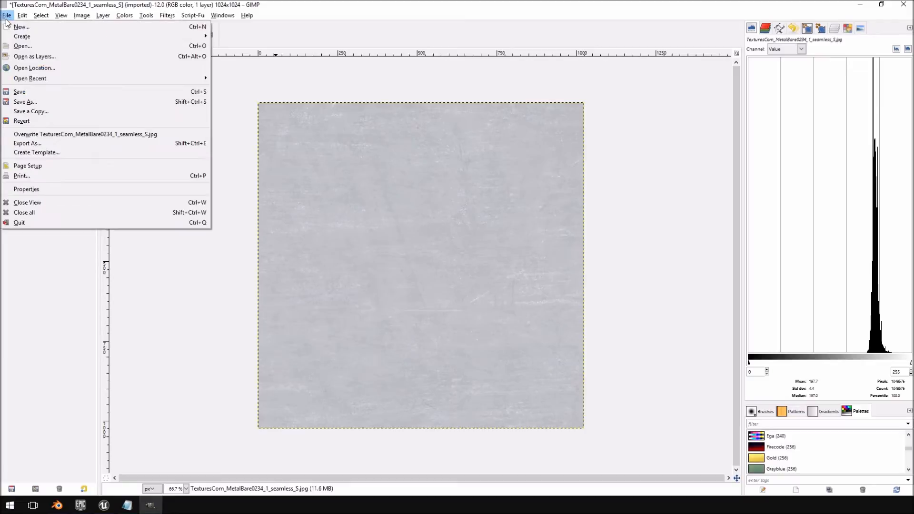
pyautogui.click(22, 46)
pyautogui.doubleClick(172, 210)
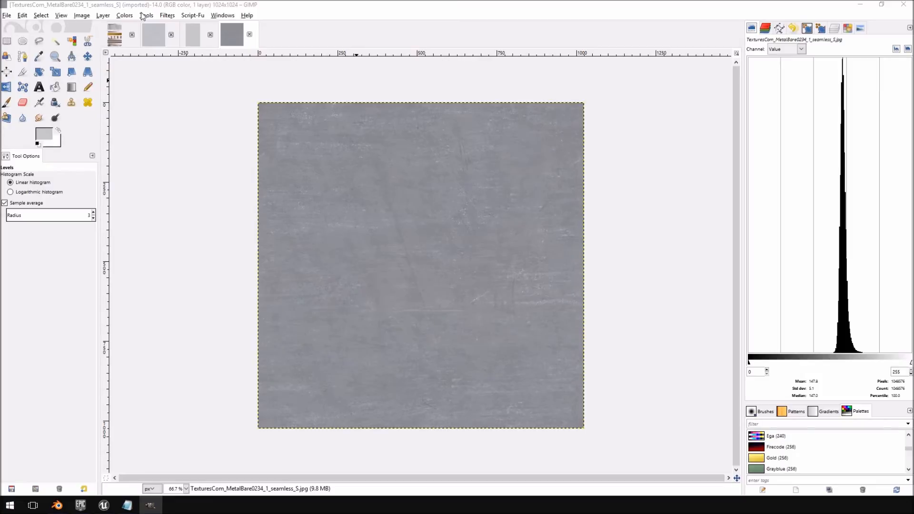
pyautogui.click(104, 16)
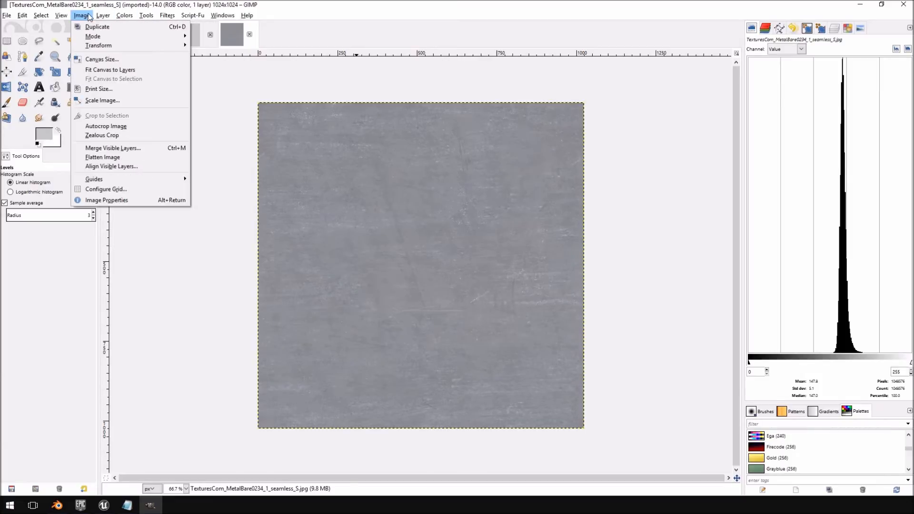
pyautogui.moveTo(125, 18)
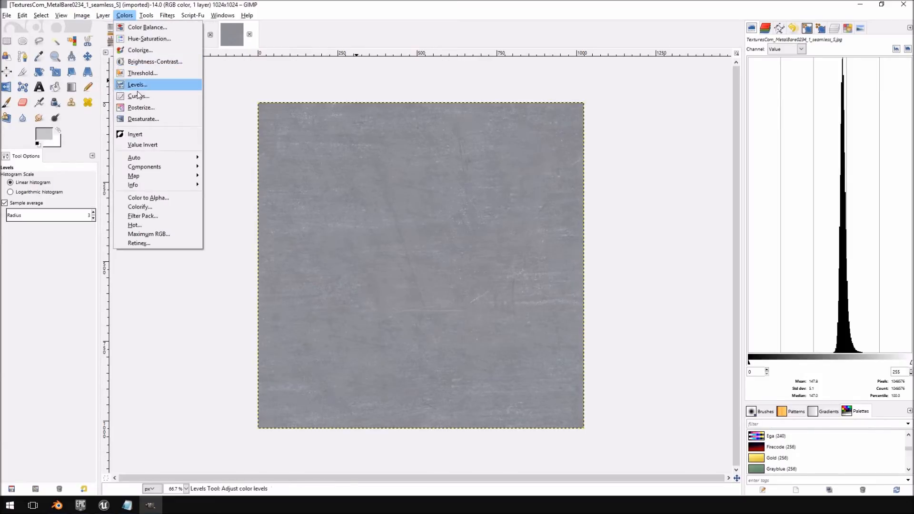
pyautogui.click(143, 119)
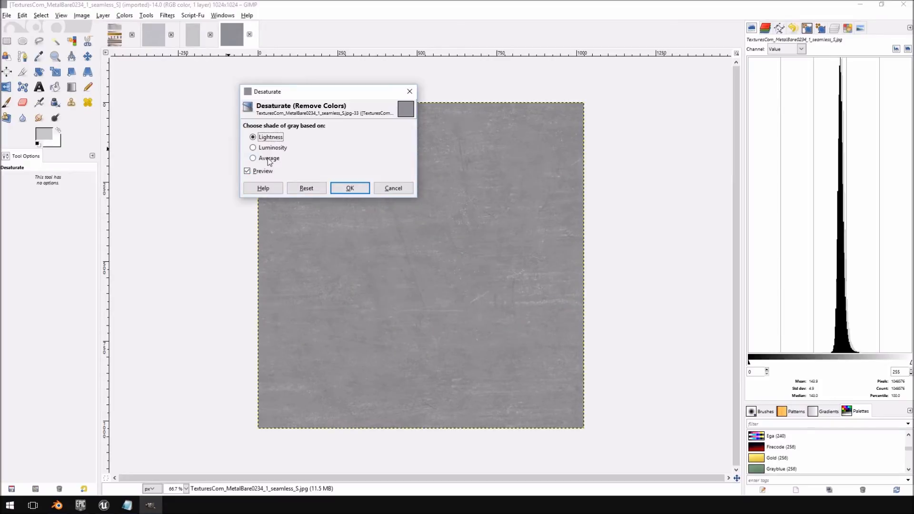
pyautogui.click(398, 189)
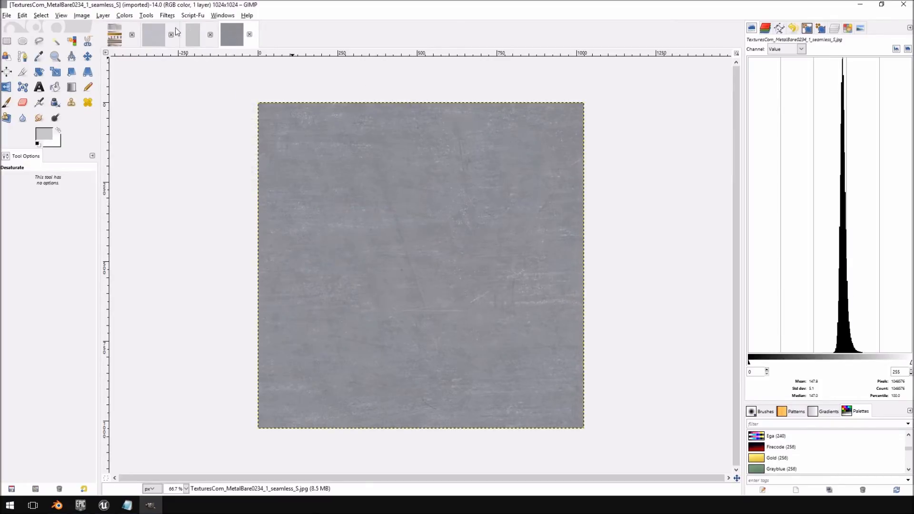
pyautogui.click(124, 15)
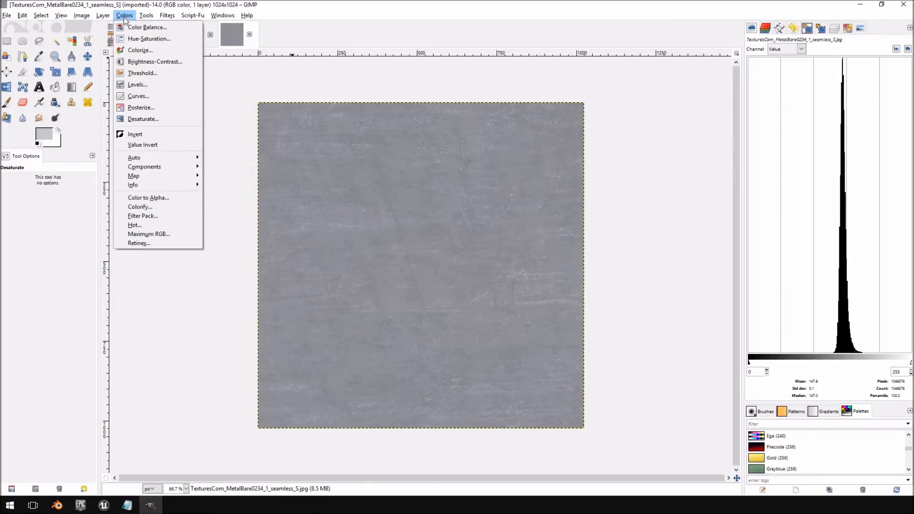
pyautogui.click(138, 96)
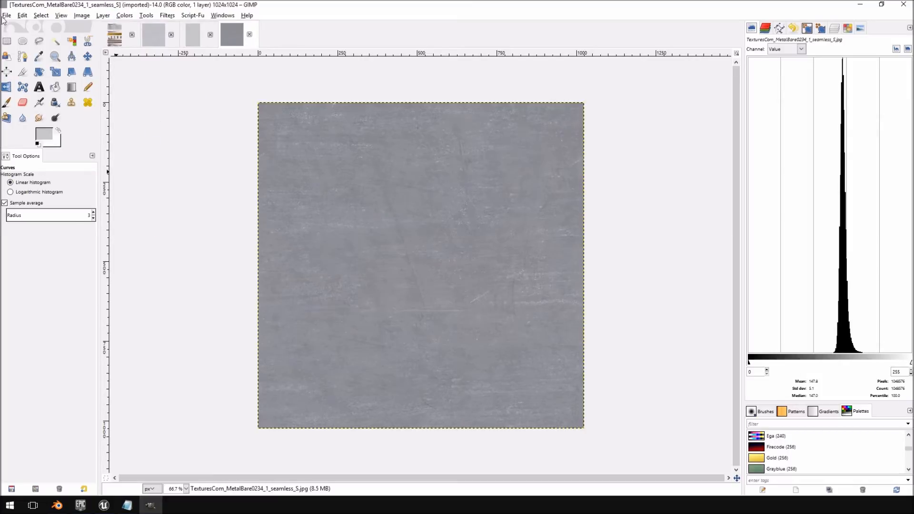
pyautogui.click(118, 25)
pyautogui.click(232, 40)
# Increase the contrast of the newly opened texture copy to 79 with Brightness-Contrast.
pyautogui.click(146, 16)
pyautogui.moveTo(122, 18)
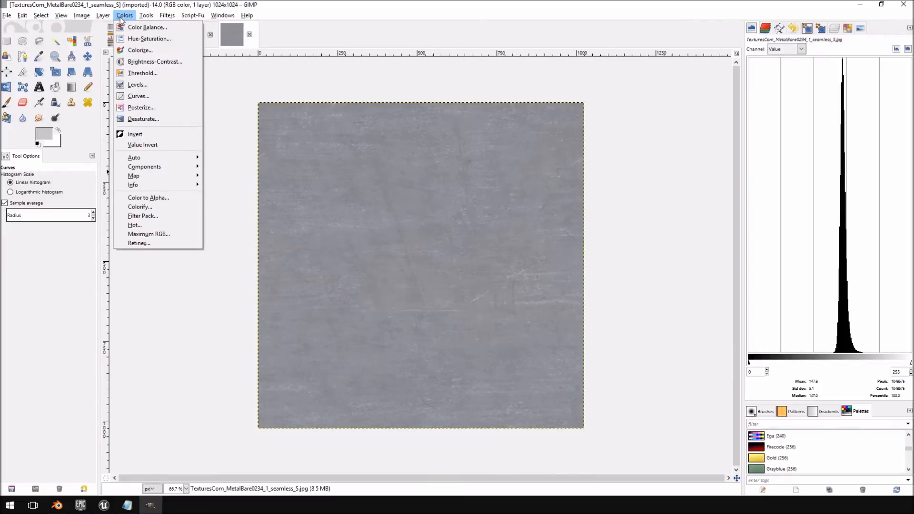
pyautogui.click(159, 67)
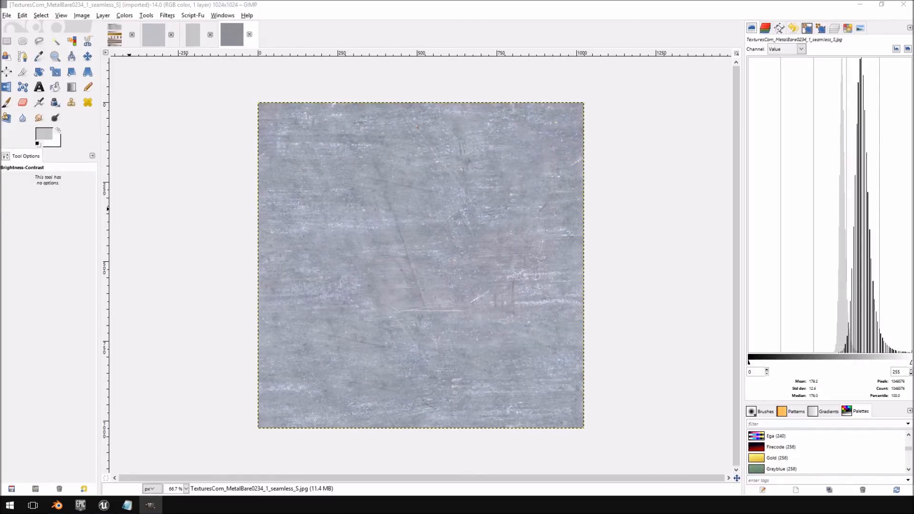
pyautogui.moveTo(1, 71); pyautogui.dragTo(102, 81)
pyautogui.moveTo(164, 144); pyautogui.dragTo(165, 144)
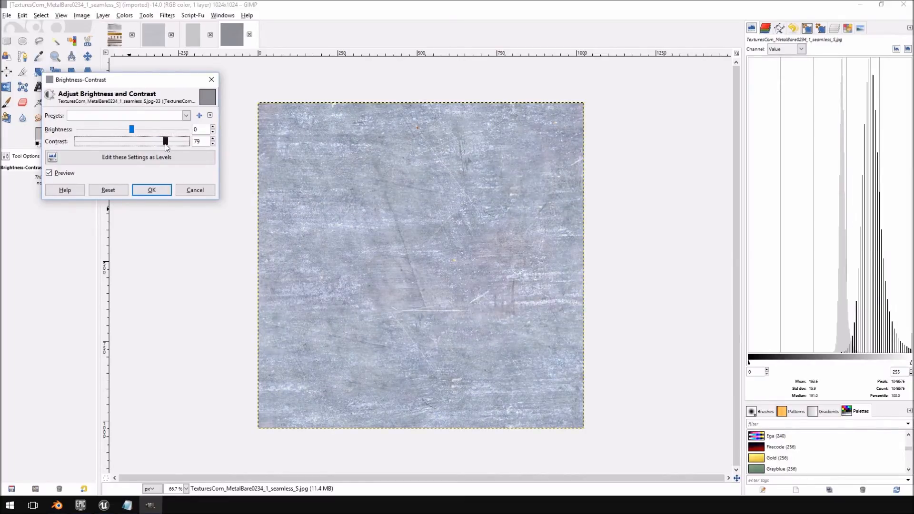
pyautogui.click(152, 190)
# Convert the high-contrast texture into a normal map with the 4 sample filter and scale 1, and inspect its detail up close.
pyautogui.click(164, 16)
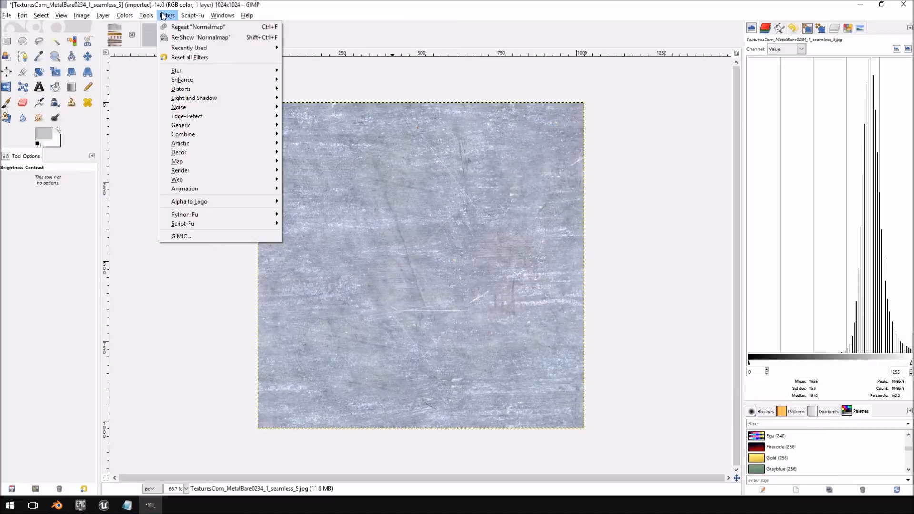
pyautogui.moveTo(152, 16)
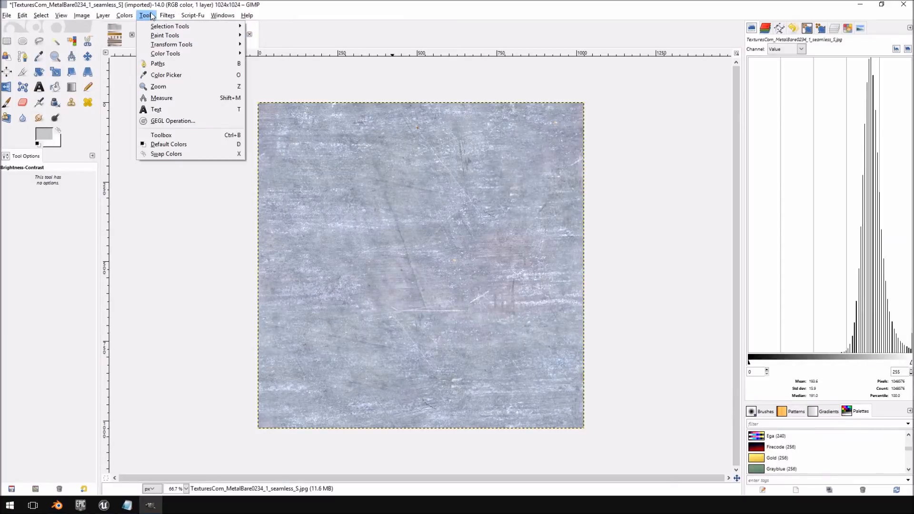
pyautogui.click(160, 16)
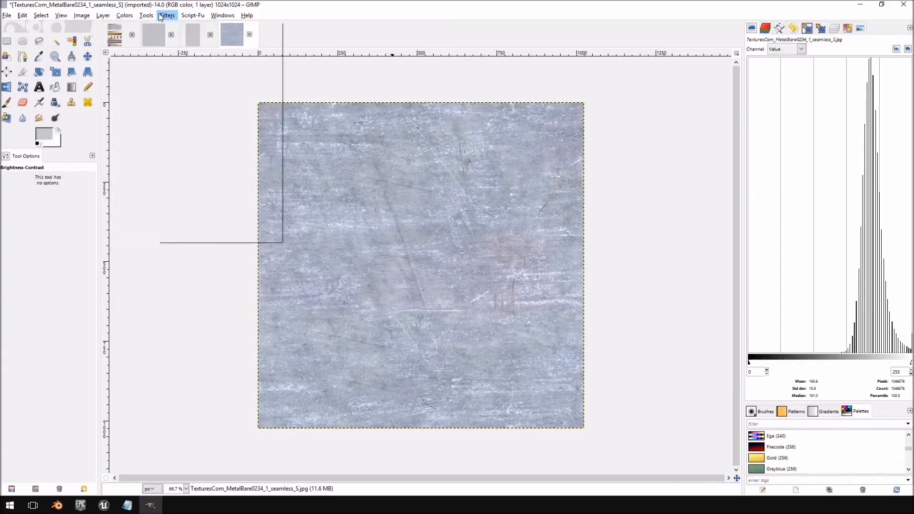
pyautogui.click(159, 15)
pyautogui.moveTo(188, 160)
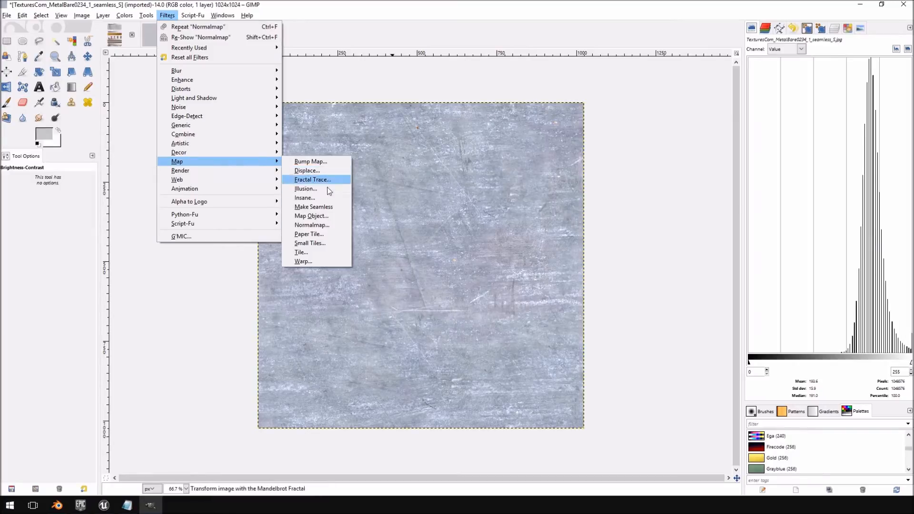
pyautogui.click(326, 224)
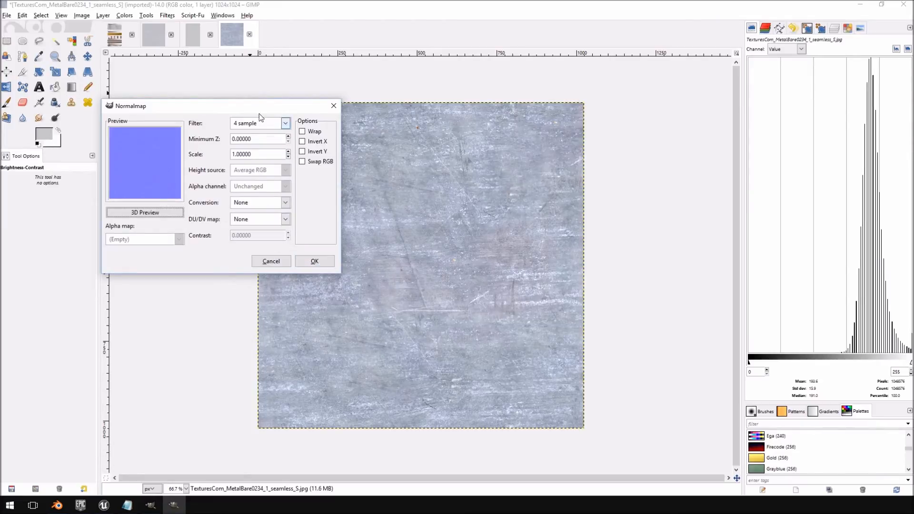
pyautogui.click(315, 261)
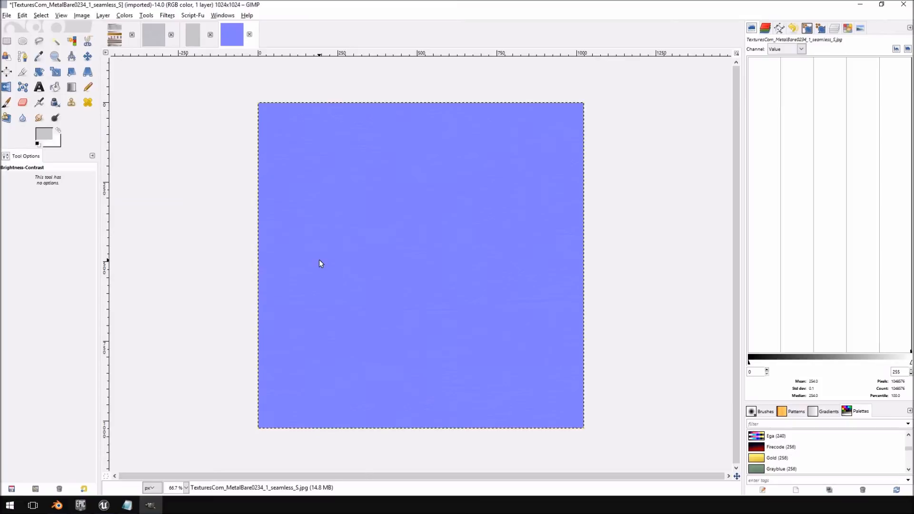
pyautogui.keyDown('ctrl'); pyautogui.scroll(4, 505, 209); pyautogui.keyUp('ctrl')
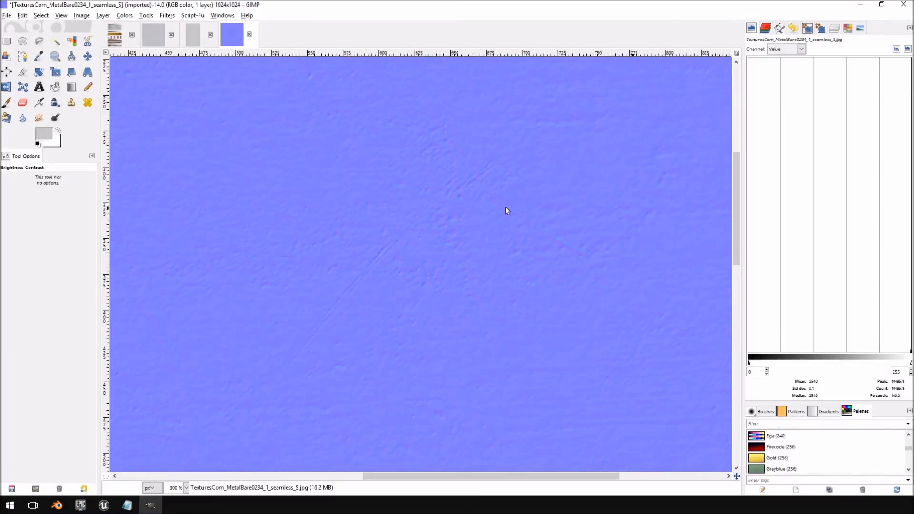
pyautogui.keyDown('ctrl'); pyautogui.scroll(-4, 548, 212); pyautogui.keyUp('ctrl')
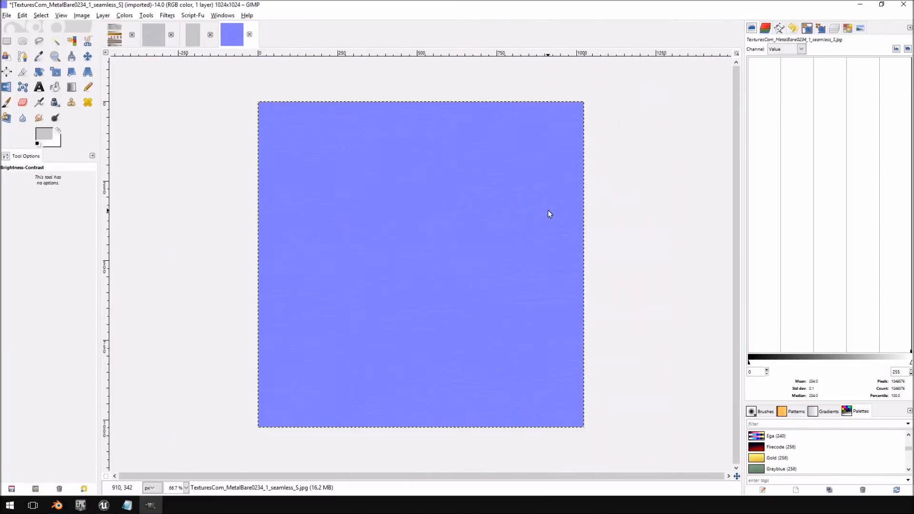
# Duplicate the normal map layer and set the copy's blend mode to Overlay.
pyautogui.click(834, 27)
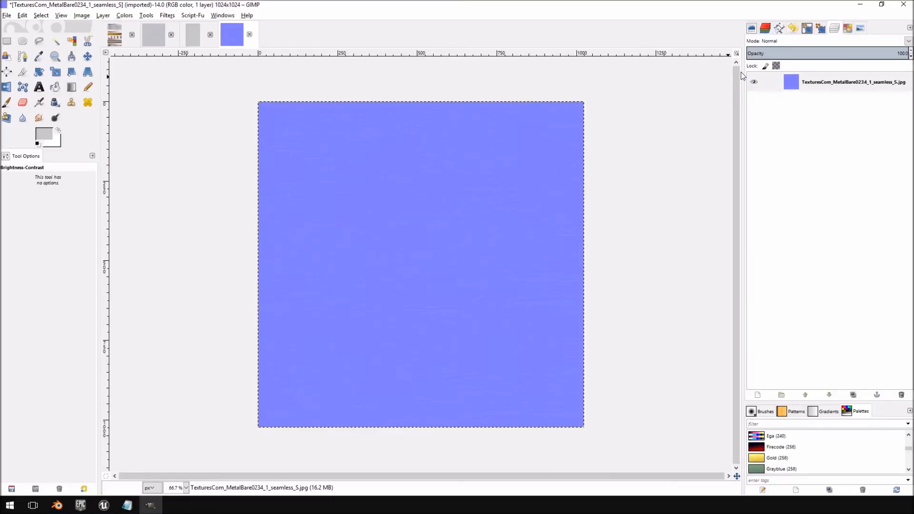
pyautogui.rightClick(816, 82)
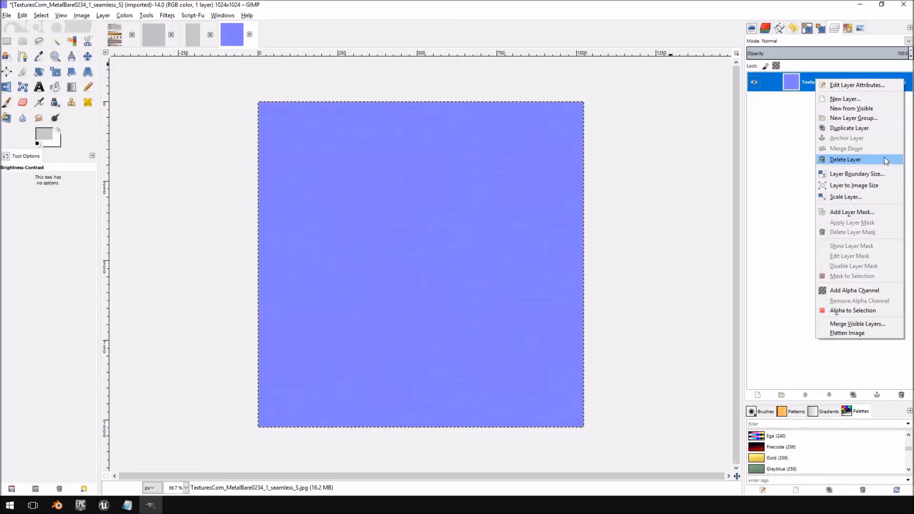
pyautogui.click(847, 128)
pyautogui.click(907, 41)
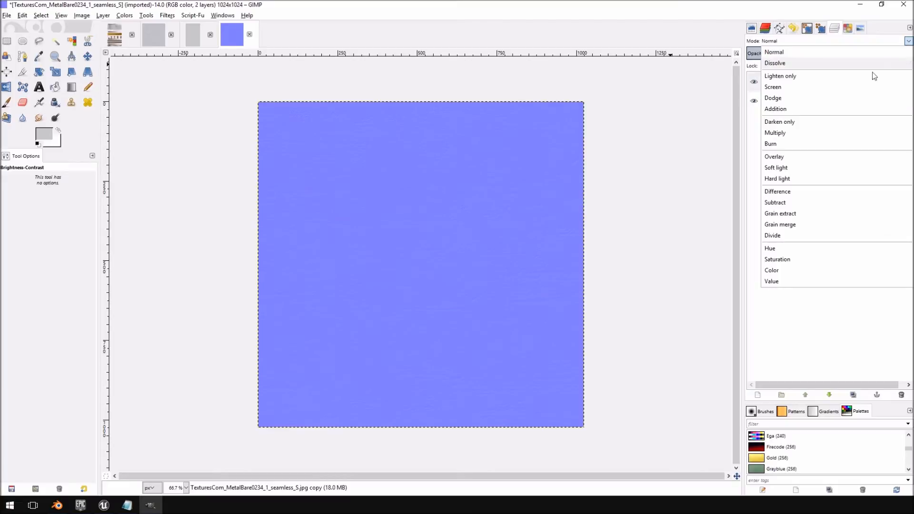
pyautogui.click(806, 155)
# Duplicate the Overlay normal map layer two more times.
pyautogui.rightClick(809, 85)
pyautogui.click(842, 132)
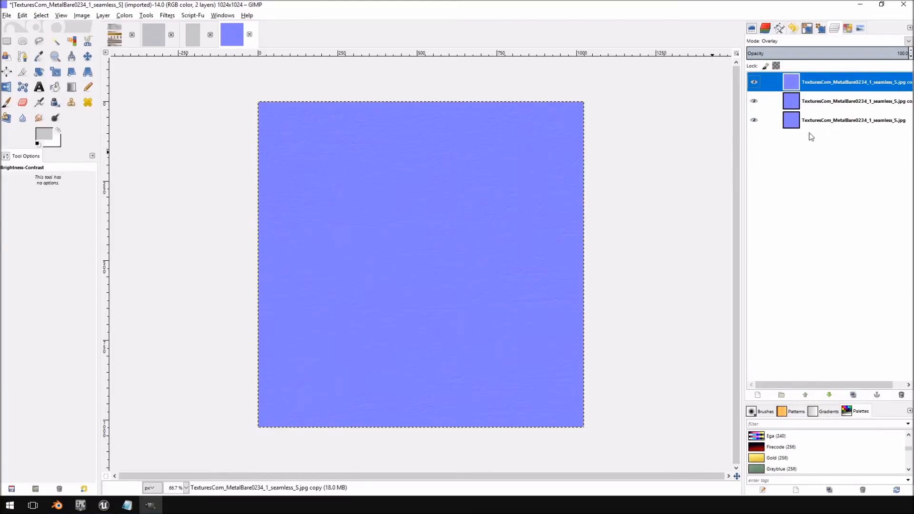
pyautogui.rightClick(818, 82)
pyautogui.click(852, 130)
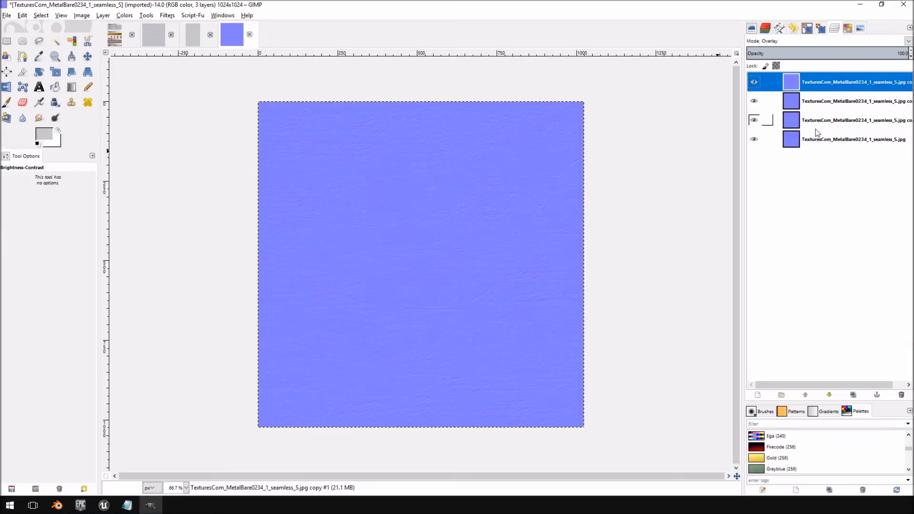
# Delete the extra Overlay copies, keeping a single Overlay layer above the base normal map.
pyautogui.rightClick(818, 84)
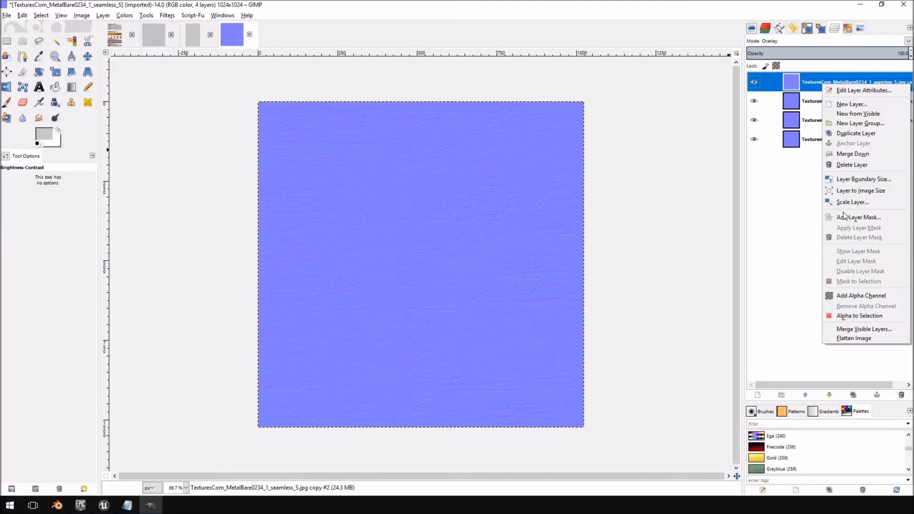
pyautogui.click(847, 164)
pyautogui.rightClick(809, 99)
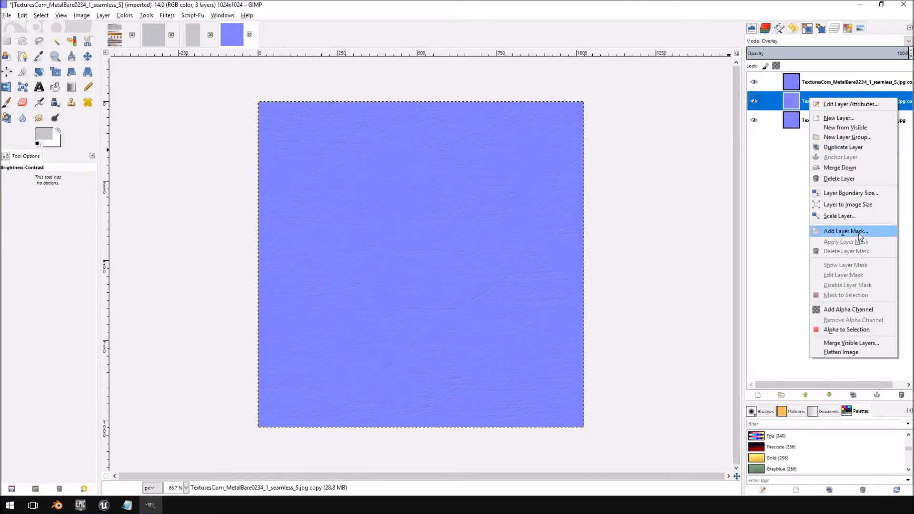
pyautogui.click(851, 179)
pyautogui.rightClick(819, 85)
pyautogui.click(847, 166)
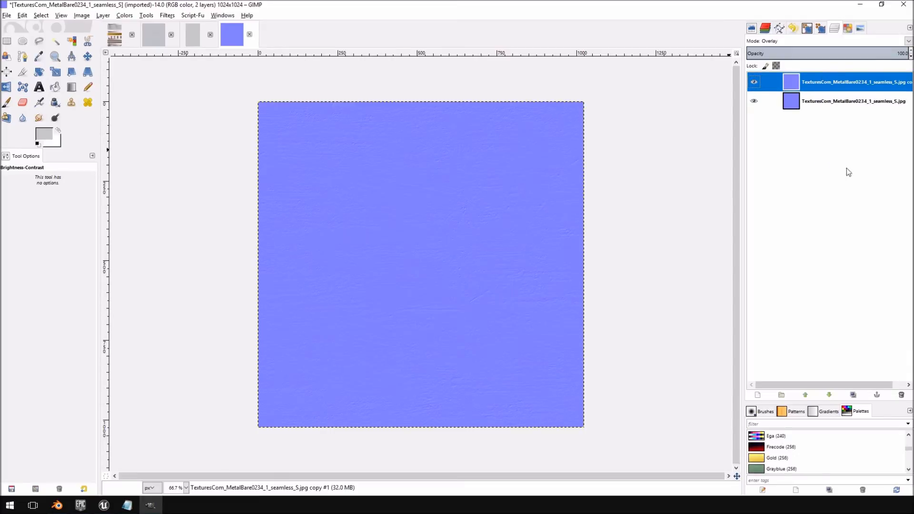
# Open another unedited copy of TexturesCom_MetalBare0234_1_seamless_S.jpg alongside the brightened texture and the normal map.
pyautogui.click(190, 38)
pyautogui.click(149, 37)
pyautogui.click(7, 16)
pyautogui.click(22, 46)
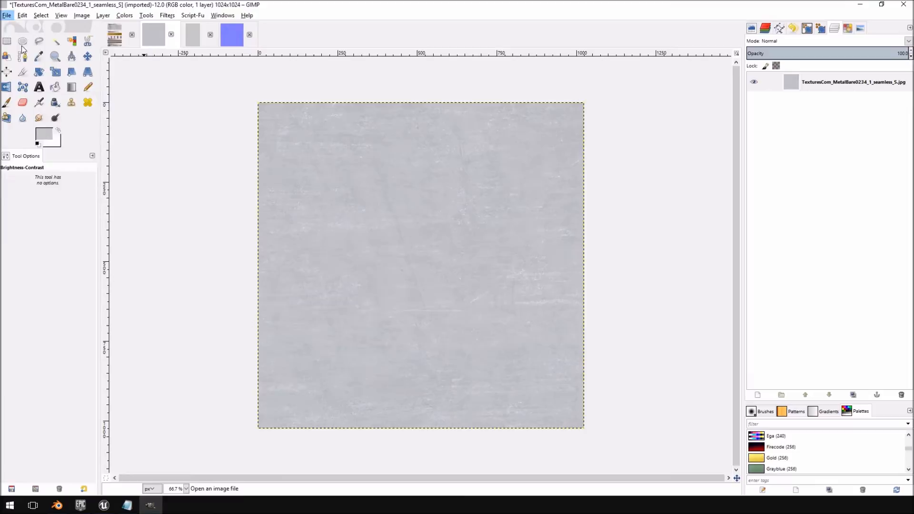
pyautogui.click(407, 357)
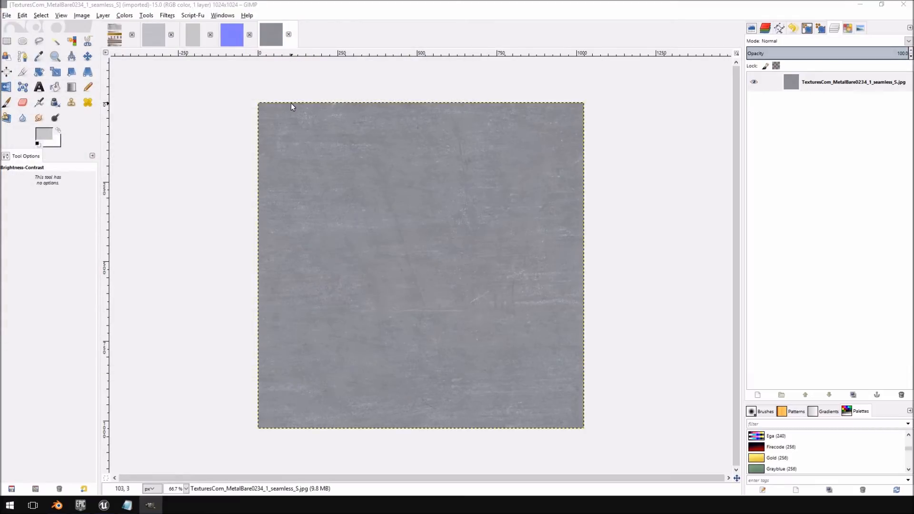
# Examine the Metallic and Roughness scales on the reference chart, and return to the unedited metal texture.
pyautogui.click(114, 35)
pyautogui.scroll(-3, 378, 232)
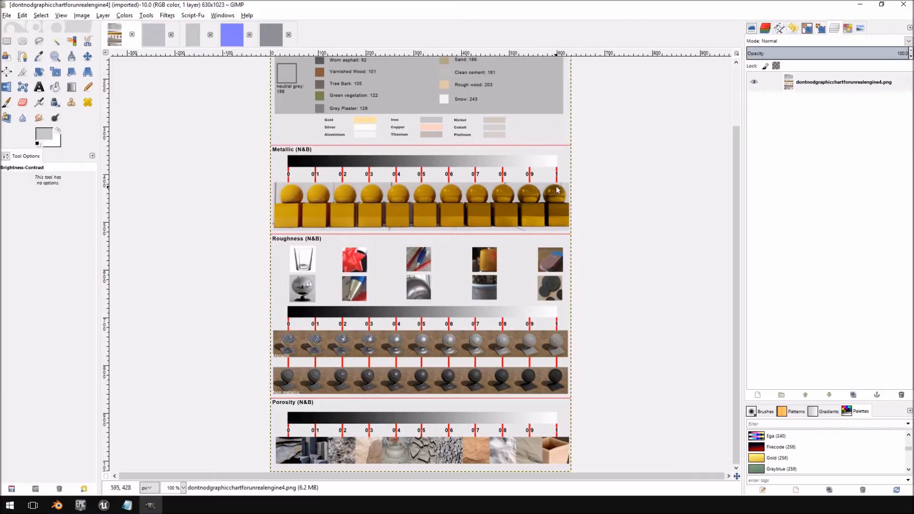
pyautogui.click(269, 32)
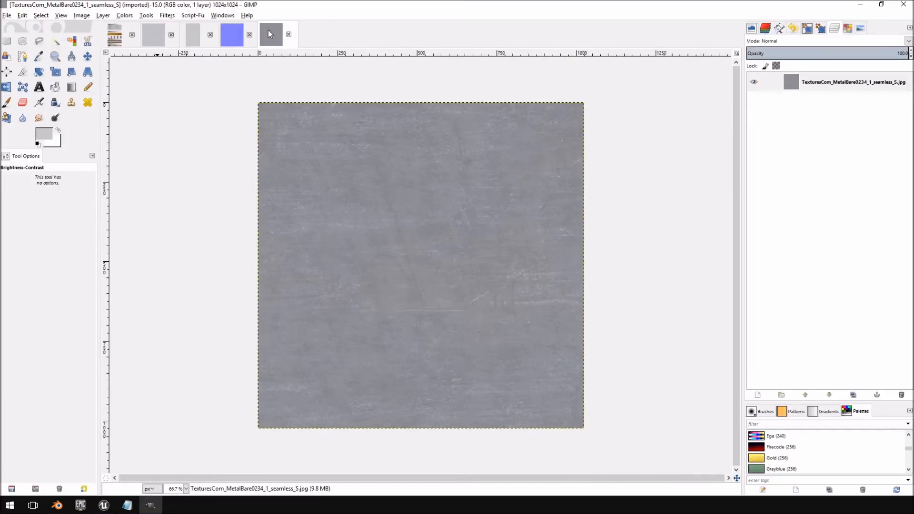
# Desaturate the unedited metal texture using the Lightness shade of gray.
pyautogui.click(125, 15)
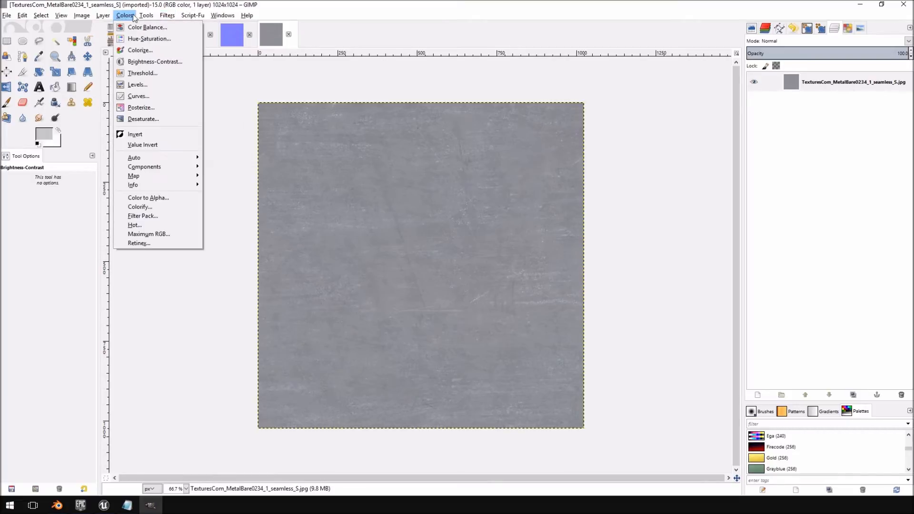
pyautogui.click(153, 118)
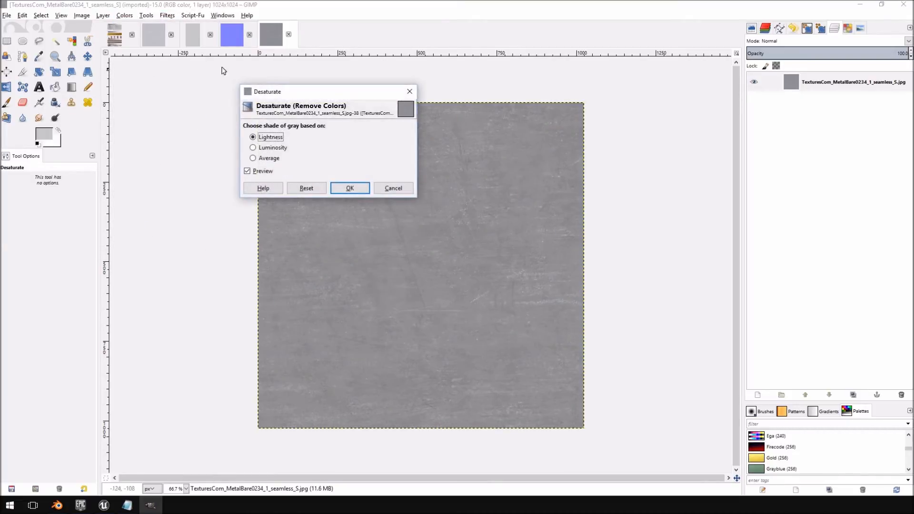
pyautogui.click(351, 189)
# Fill the plain 630x1023 reference image with the grey sampled just below 0.5 on the chart's Roughness scale, and show its histogram.
pyautogui.click(116, 36)
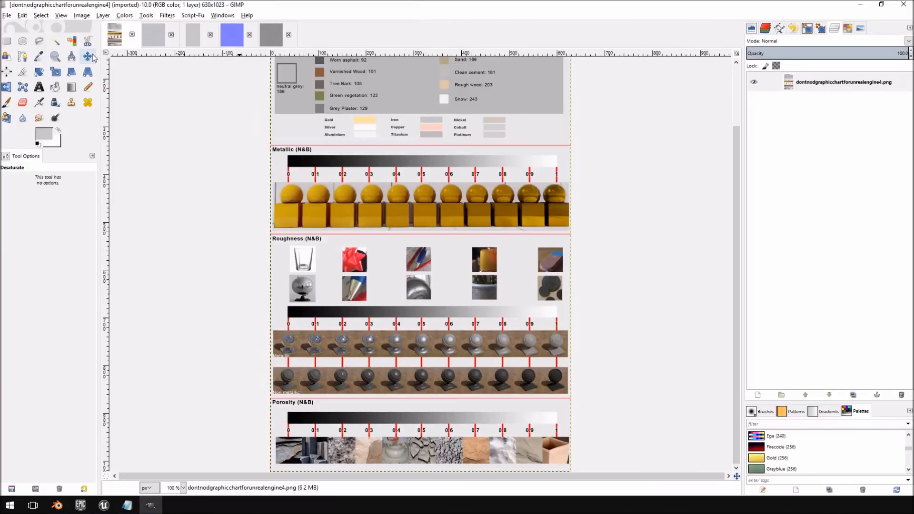
pyautogui.click(38, 56)
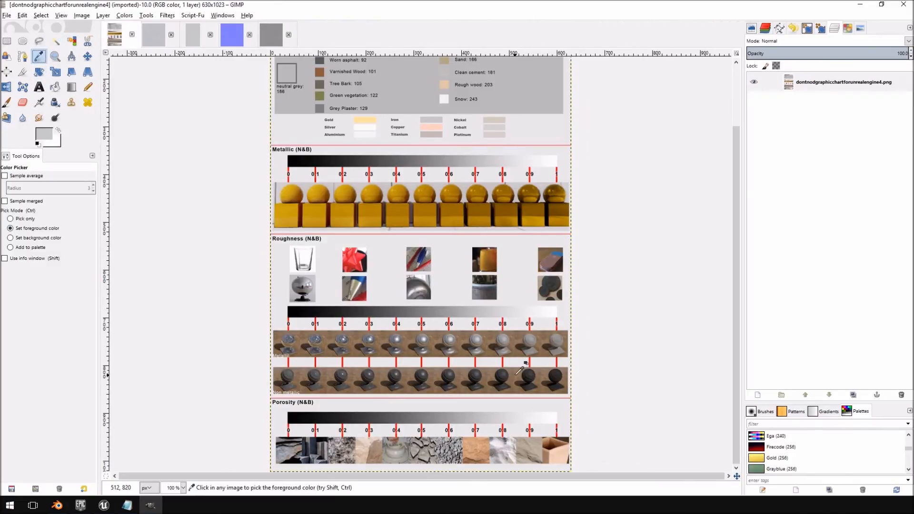
pyautogui.click(411, 310)
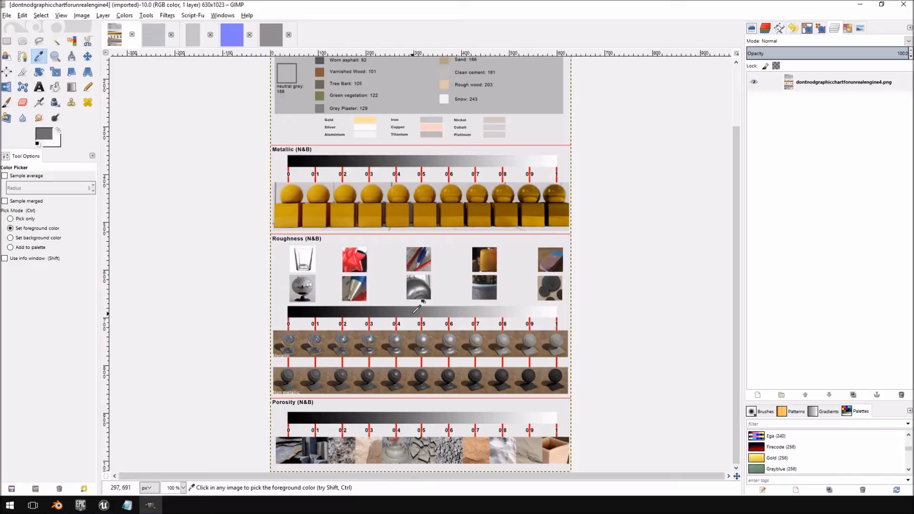
pyautogui.click(203, 33)
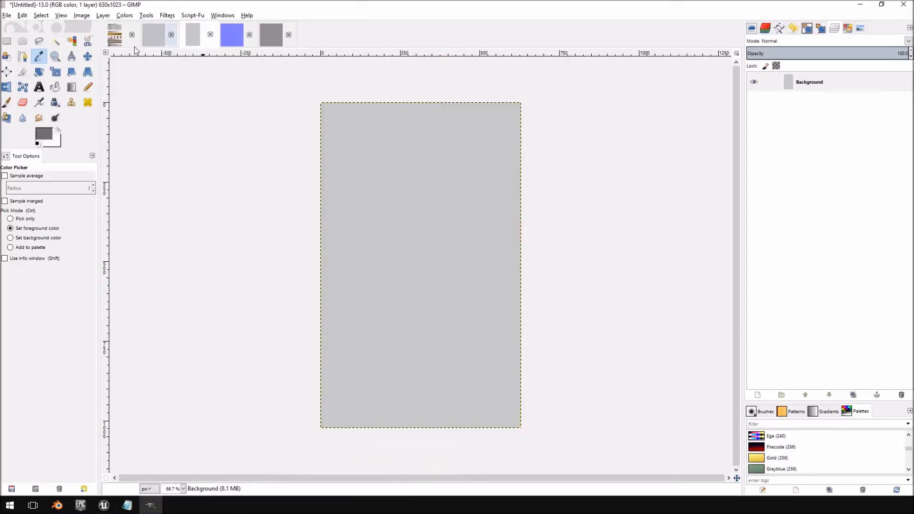
pyautogui.click(54, 86)
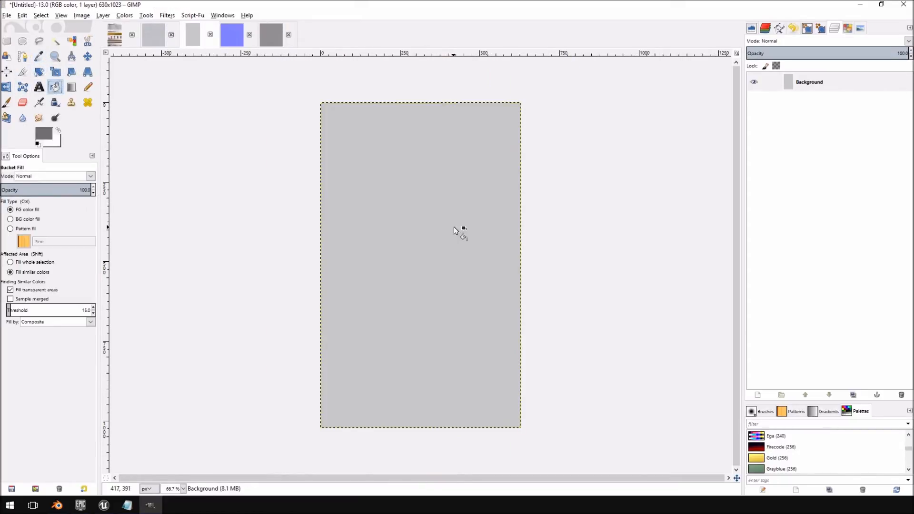
pyautogui.click(459, 231)
pyautogui.click(755, 31)
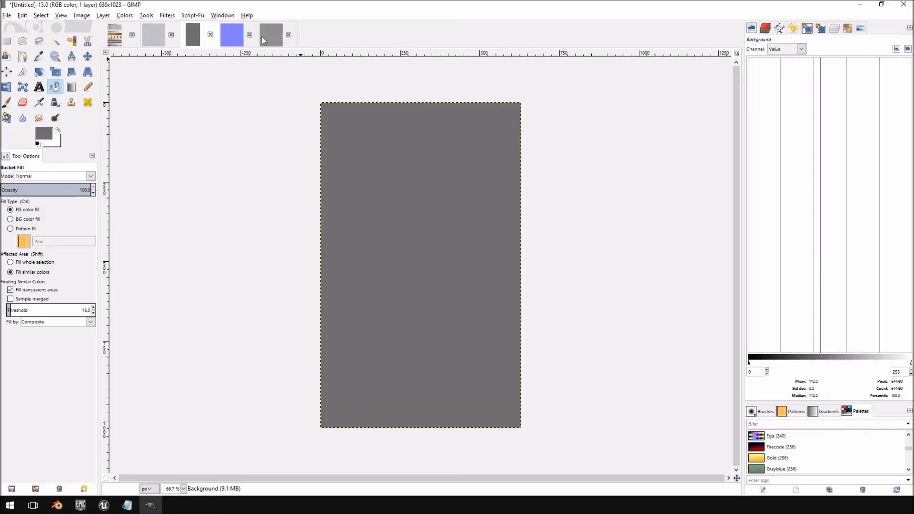
pyautogui.click(107, 39)
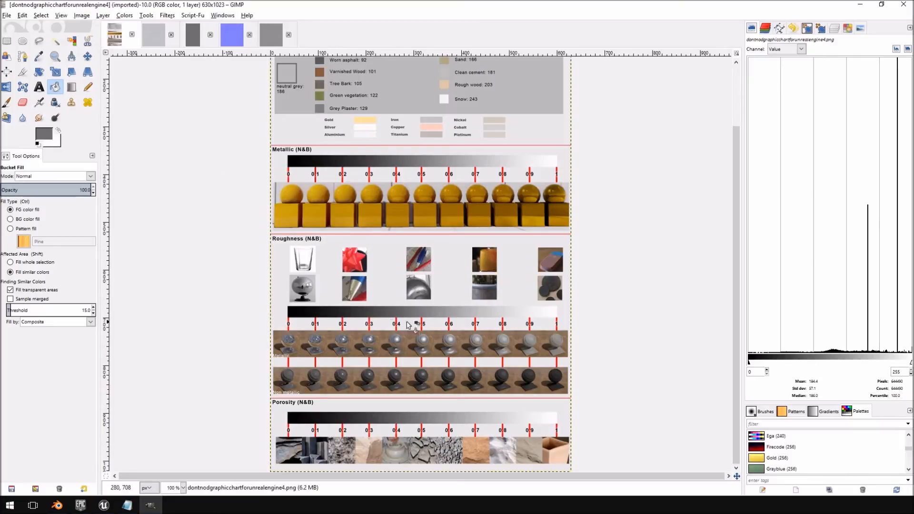
pyautogui.click(274, 37)
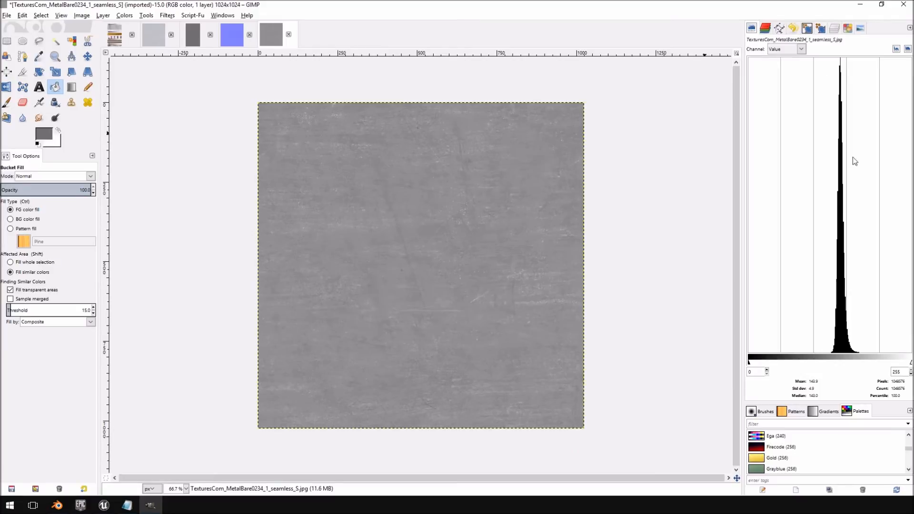
pyautogui.click(147, 16)
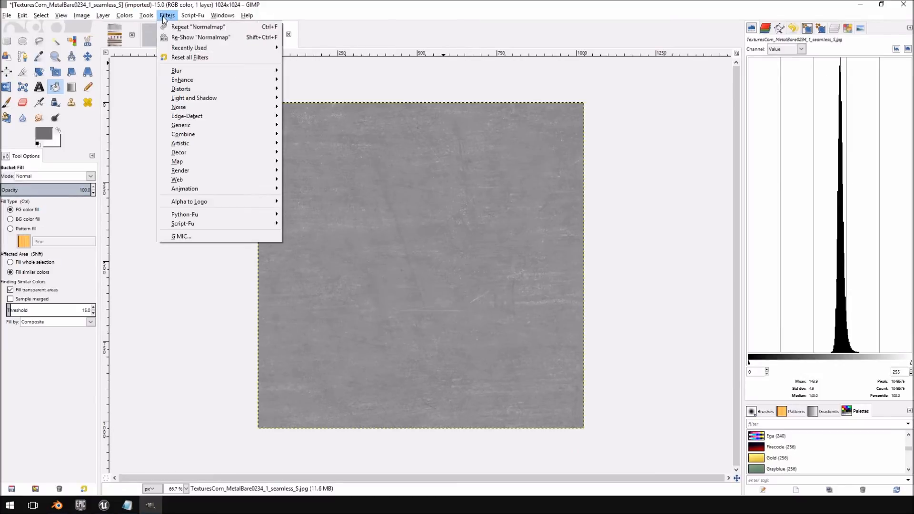
pyautogui.moveTo(124, 15)
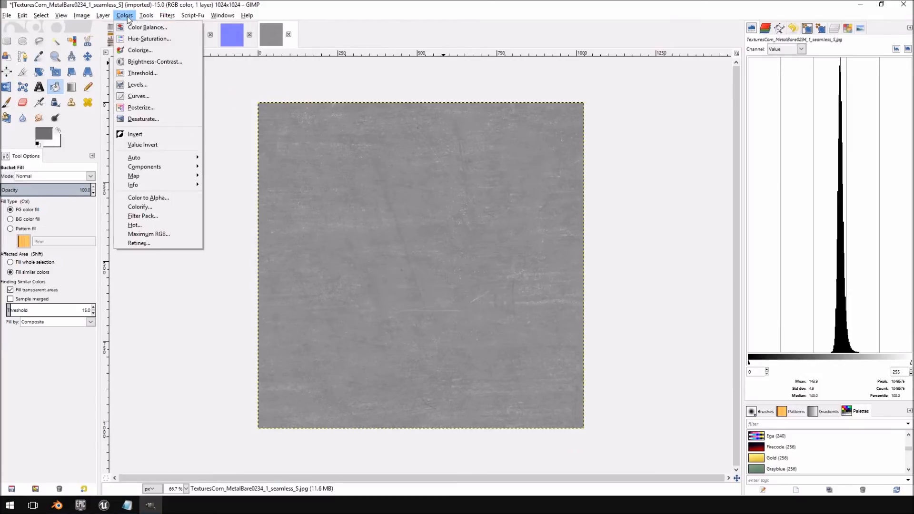
pyautogui.click(152, 84)
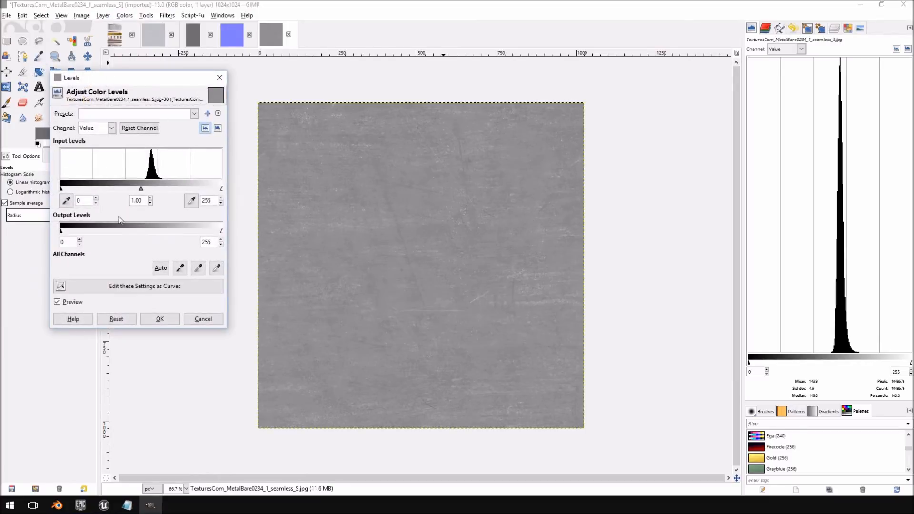
pyautogui.moveTo(141, 187); pyautogui.dragTo(145, 188)
pyautogui.moveTo(221, 189)
pyautogui.mouseDown()
pyautogui.moveTo(205, 189)
pyautogui.moveTo(218, 189)
pyautogui.mouseUp()
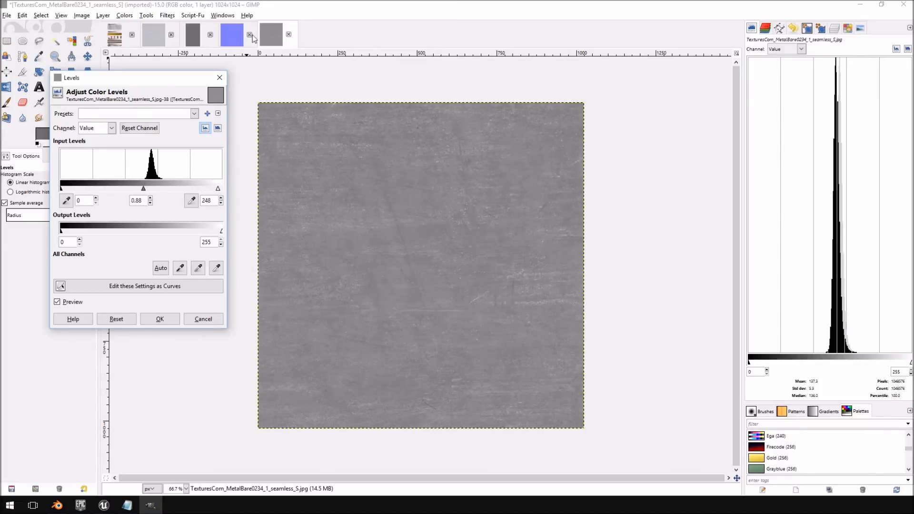
pyautogui.click(153, 40)
pyautogui.click(191, 39)
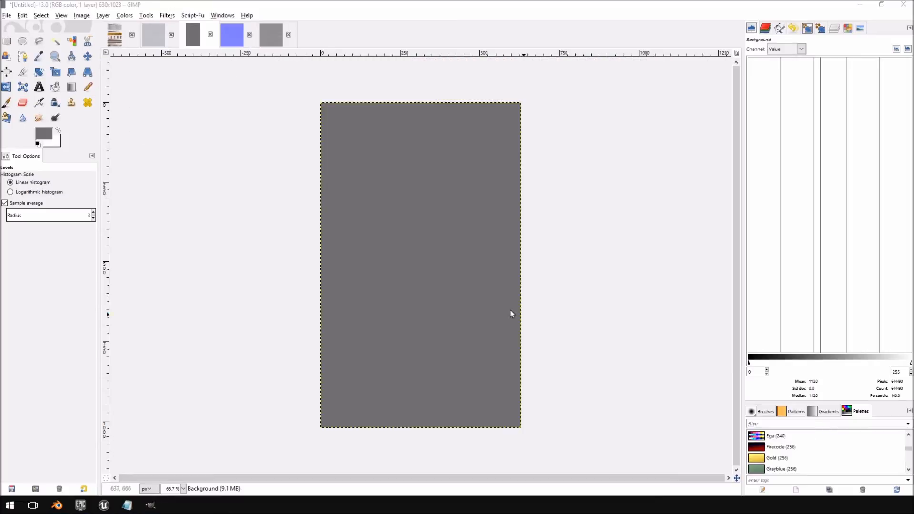
pyautogui.click(271, 34)
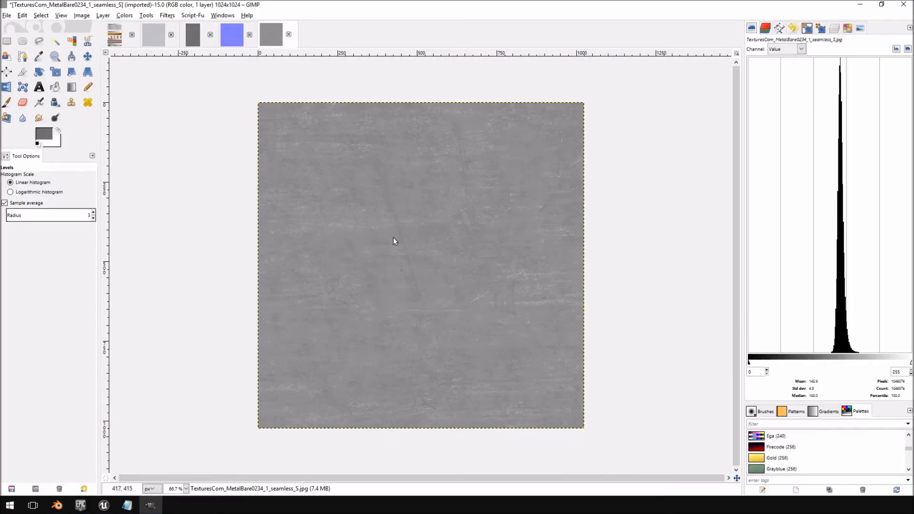
# Darken the desaturated metal texture and raise its contrast with Levels, using gamma 0.22 and a white input level of 172.
pyautogui.click(145, 15)
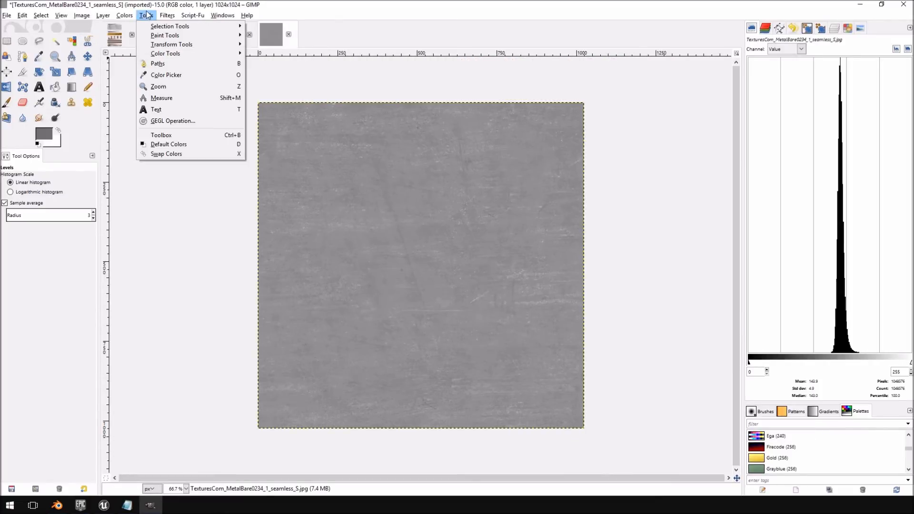
pyautogui.moveTo(124, 15)
pyautogui.click(144, 88)
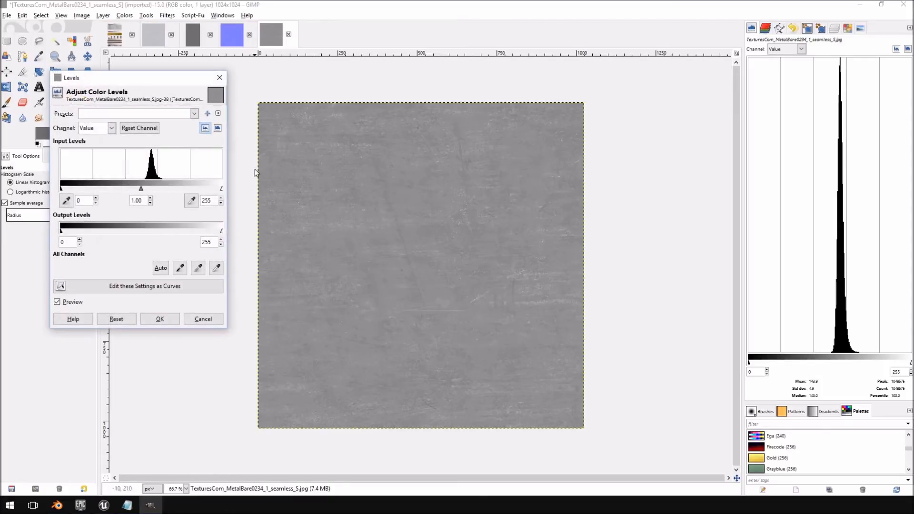
pyautogui.moveTo(142, 189); pyautogui.dragTo(156, 191)
pyautogui.moveTo(222, 188); pyautogui.dragTo(156, 189)
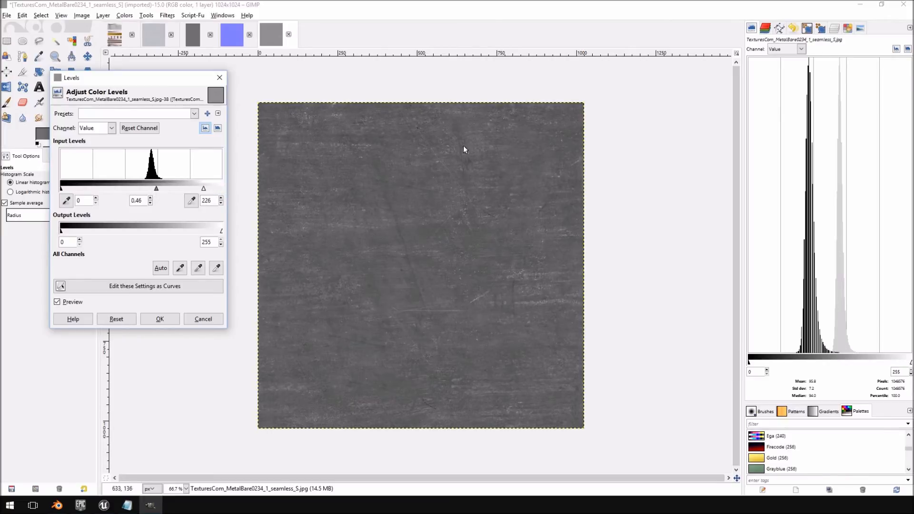
pyautogui.moveTo(157, 189)
pyautogui.mouseDown()
pyautogui.moveTo(201, 190)
pyautogui.moveTo(149, 189)
pyautogui.mouseUp()
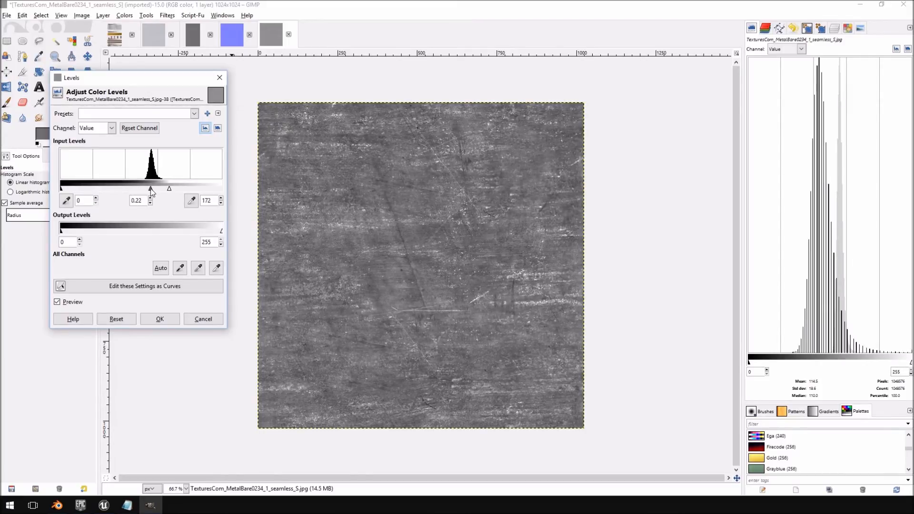
pyautogui.click(164, 320)
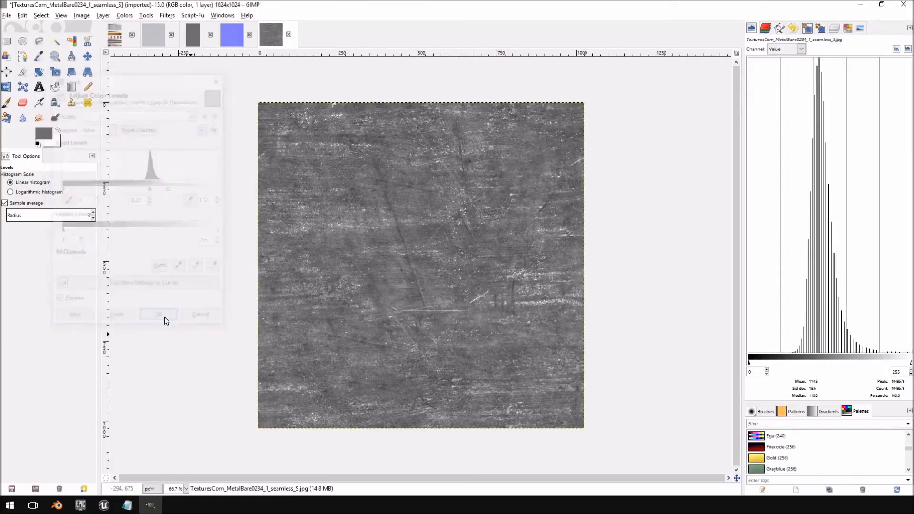
# Open another unedited copy of TexturesCom_MetalBare0234_1_seamless_S.jpg beside the darkened roughness texture.
pyautogui.click(7, 16)
pyautogui.click(25, 47)
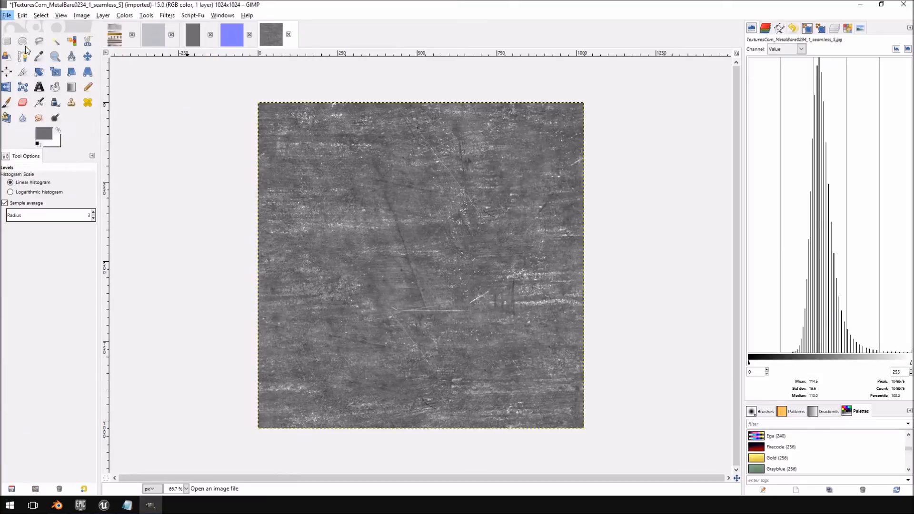
pyautogui.click(408, 357)
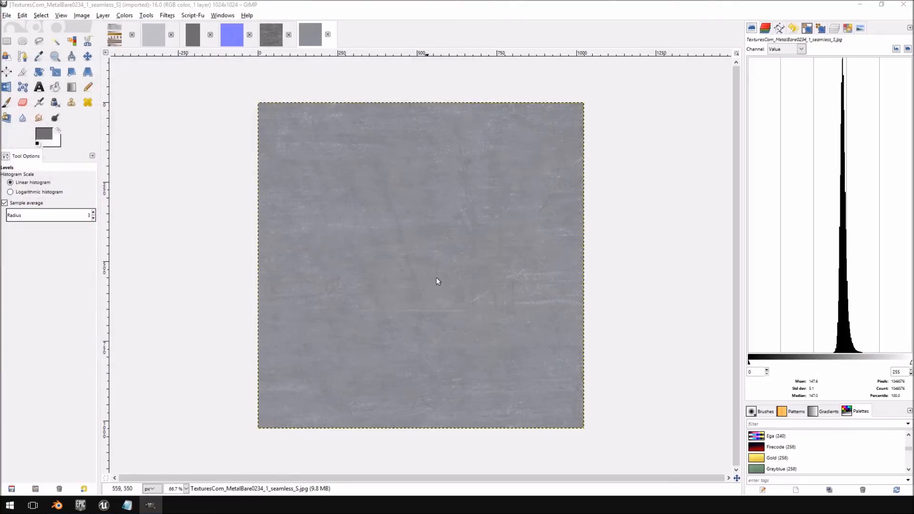
# Refill the plain reference image with the lighter grey sampled just below 0.7 on the chart's Metallic scale.
pyautogui.click(155, 33)
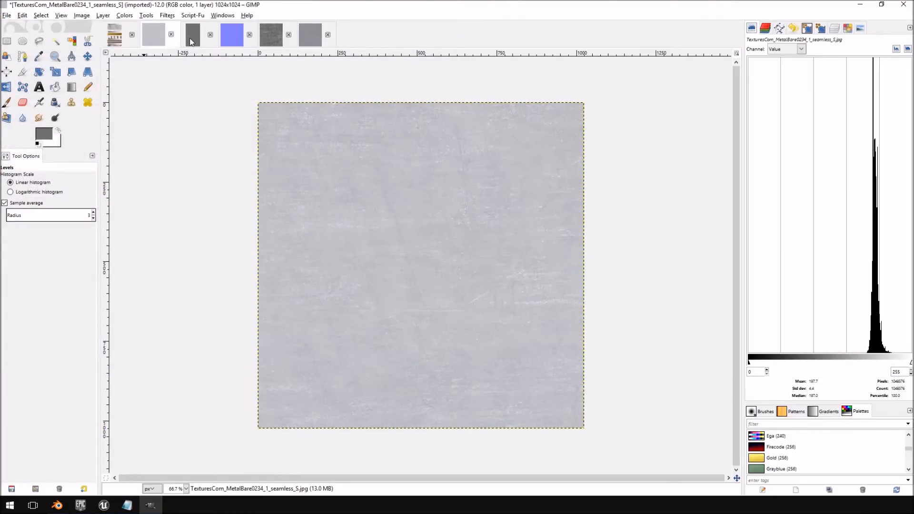
pyautogui.click(189, 39)
pyautogui.click(115, 35)
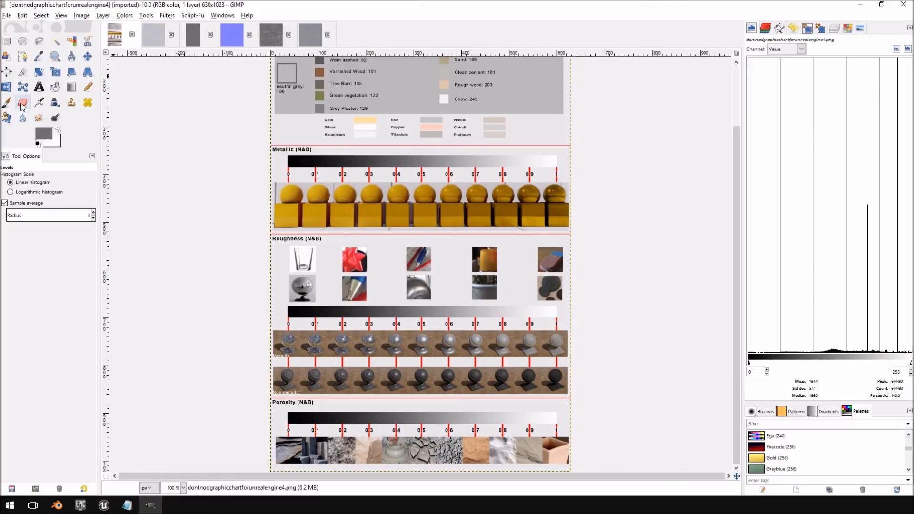
pyautogui.click(38, 56)
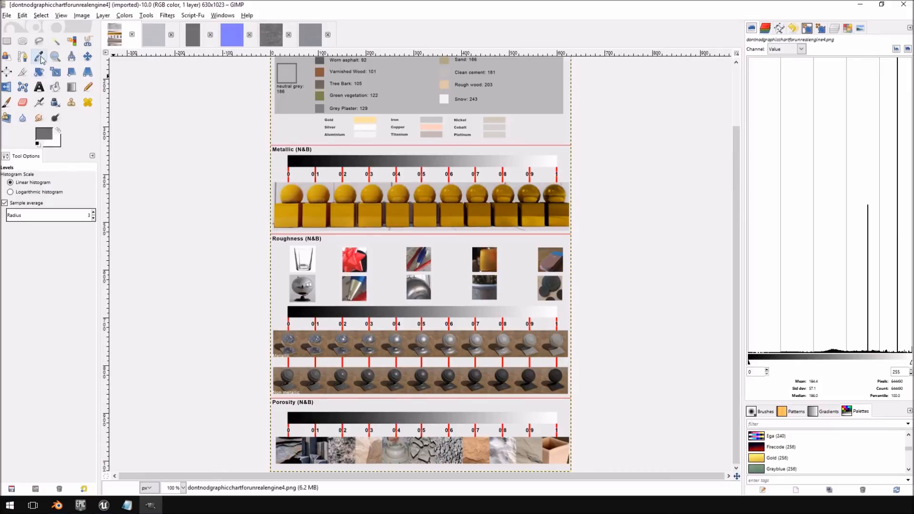
pyautogui.click(469, 159)
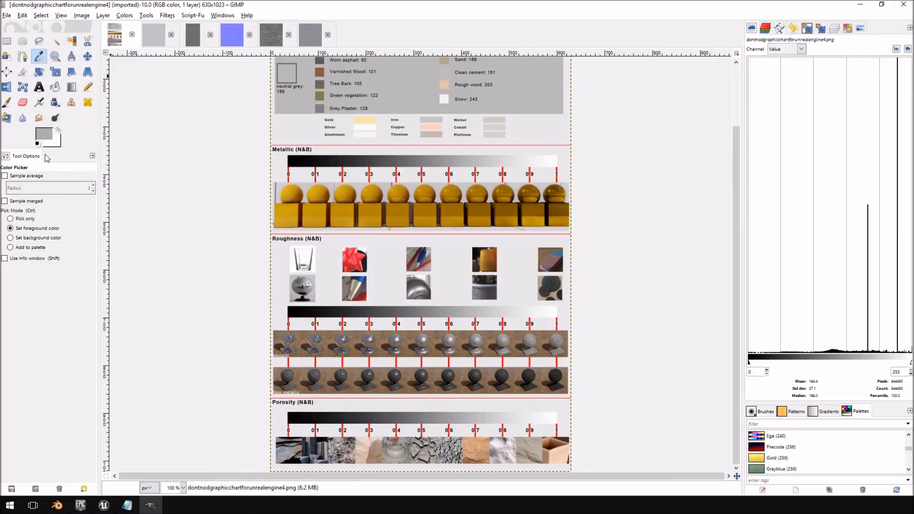
pyautogui.click(190, 41)
pyautogui.click(55, 87)
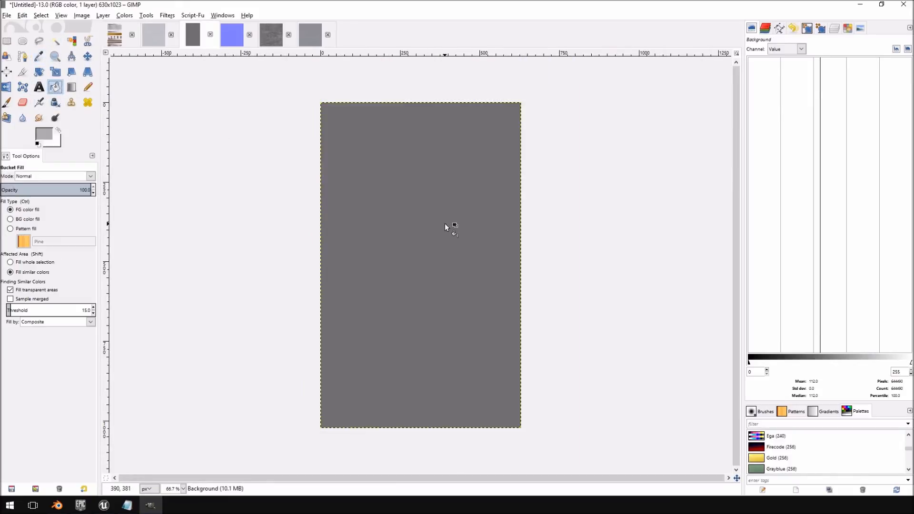
pyautogui.click(444, 223)
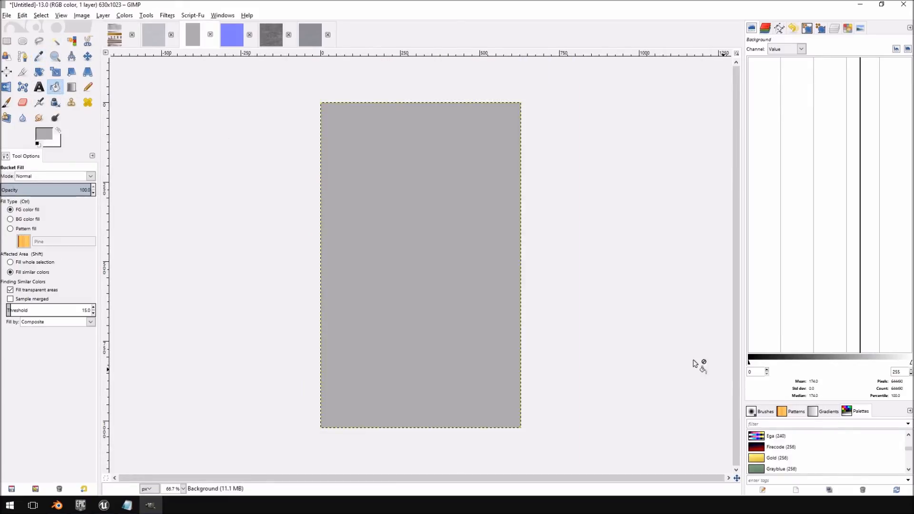
# Desaturate the newly opened copy of the metal texture.
pyautogui.click(309, 41)
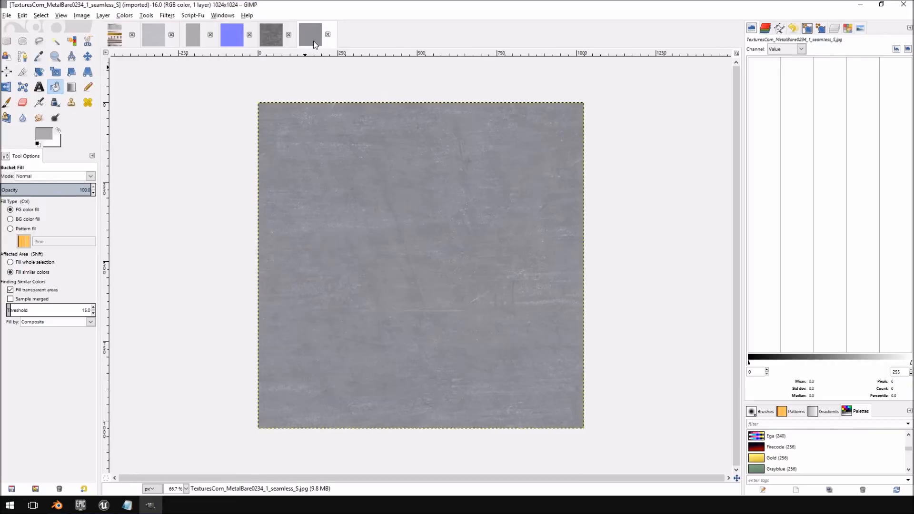
pyautogui.click(146, 15)
pyautogui.moveTo(124, 15)
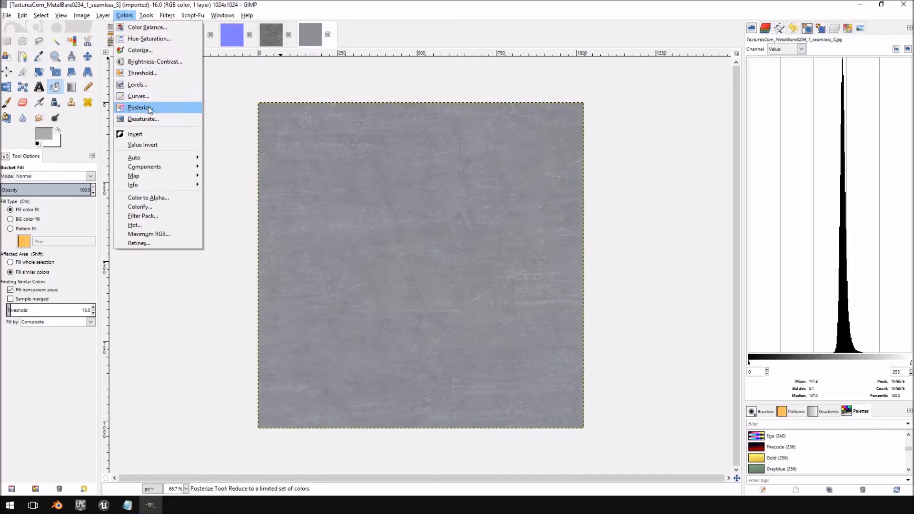
pyautogui.click(142, 119)
pyautogui.click(357, 188)
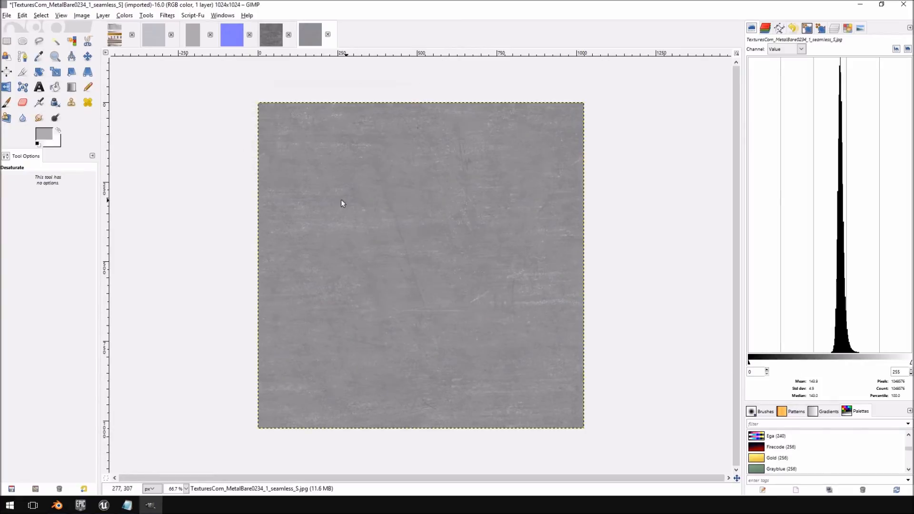
pyautogui.click(163, 17)
pyautogui.moveTo(149, 18)
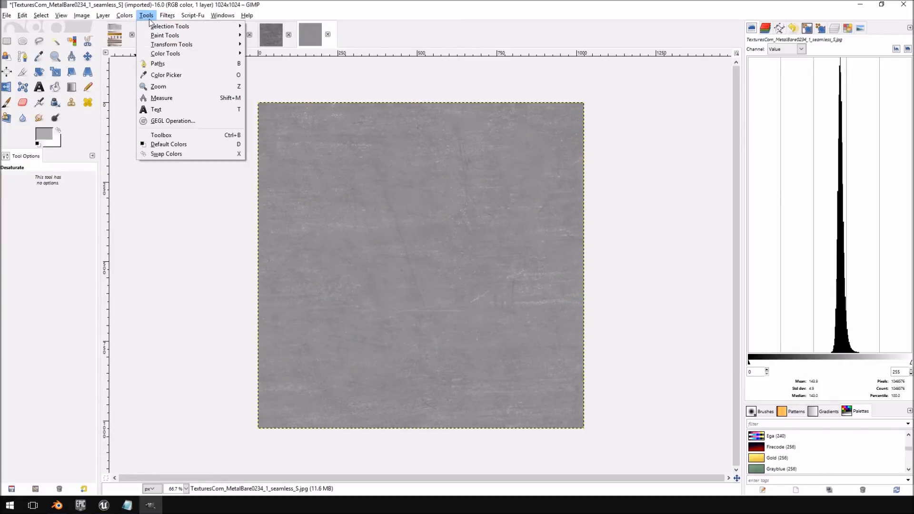
pyautogui.click(147, 85)
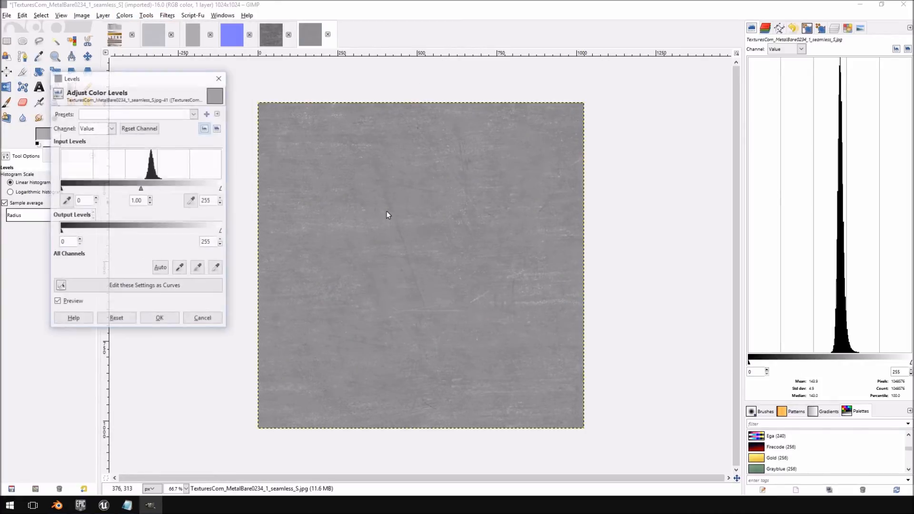
pyautogui.moveTo(141, 190)
pyautogui.mouseDown()
pyautogui.moveTo(153, 190)
pyautogui.moveTo(132, 190)
pyautogui.mouseUp()
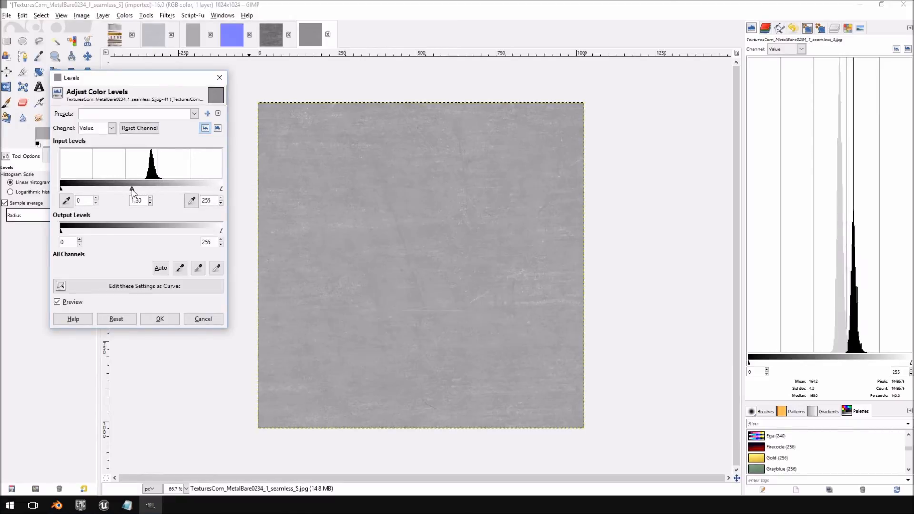
pyautogui.moveTo(221, 189); pyautogui.dragTo(193, 189)
pyautogui.moveTo(119, 189); pyautogui.dragTo(130, 189)
pyautogui.moveTo(193, 189); pyautogui.dragTo(203, 191)
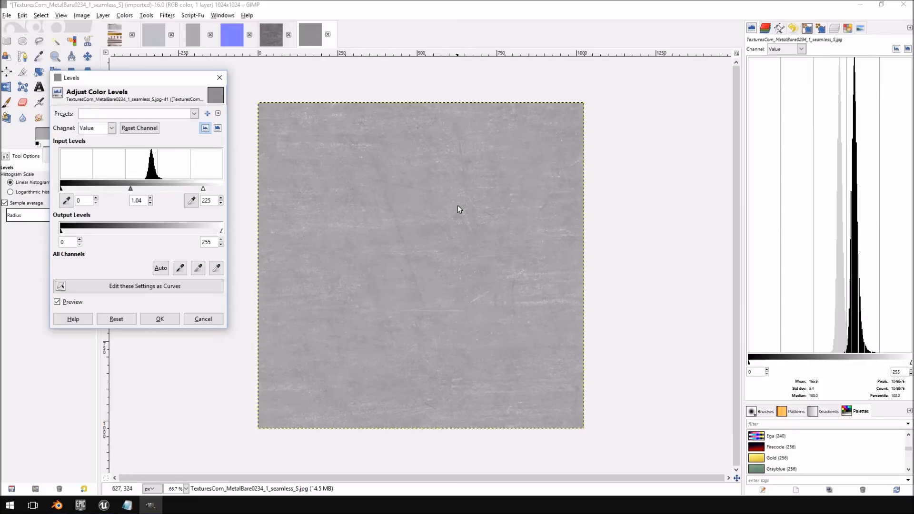
pyautogui.moveTo(130, 191); pyautogui.dragTo(134, 189)
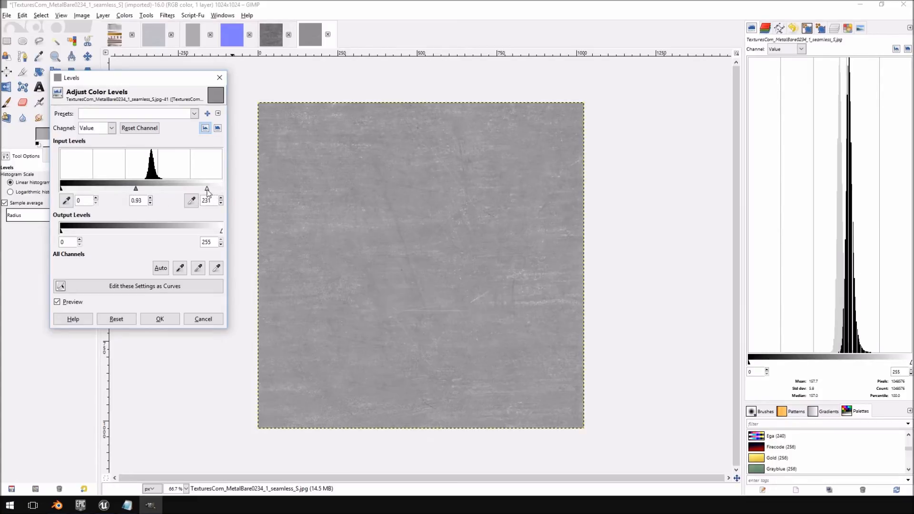
pyautogui.moveTo(204, 189); pyautogui.dragTo(207, 189)
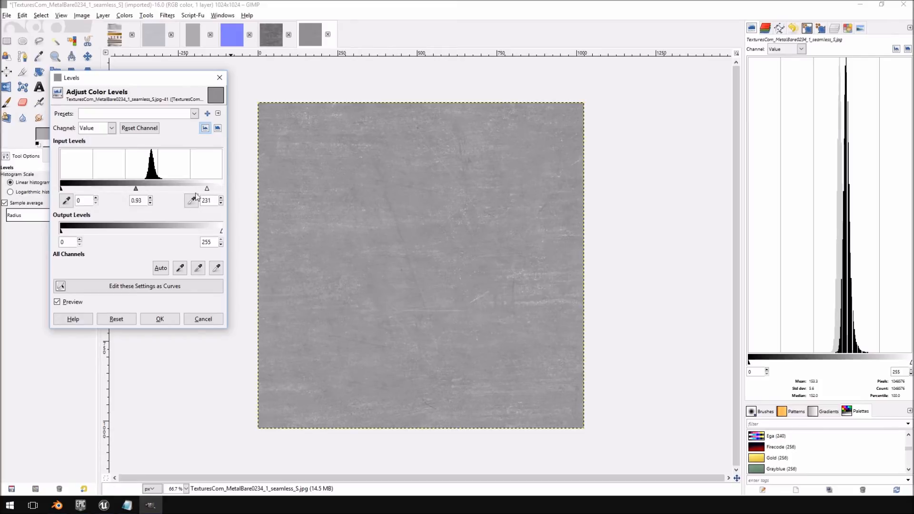
# Brighten the desaturated metallic texture with Levels to gamma 1.51, matching the plain grey reference image.
pyautogui.click(192, 35)
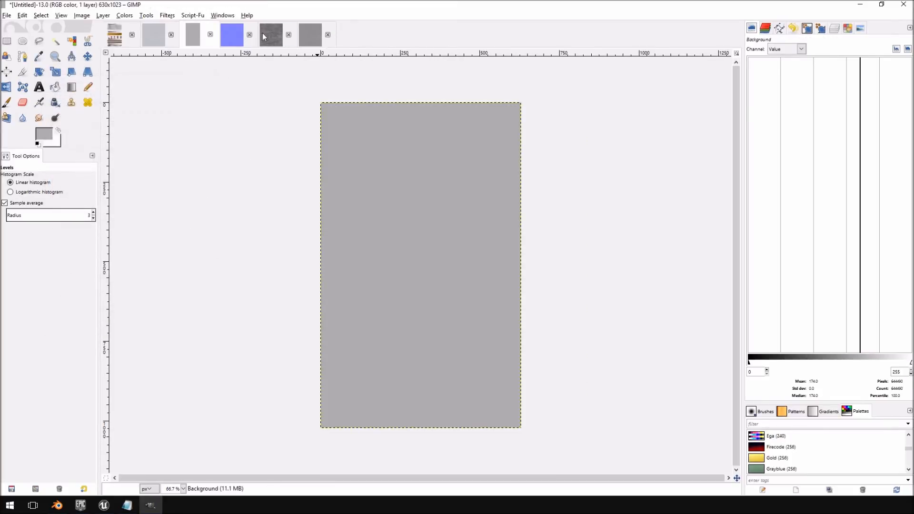
pyautogui.click(310, 34)
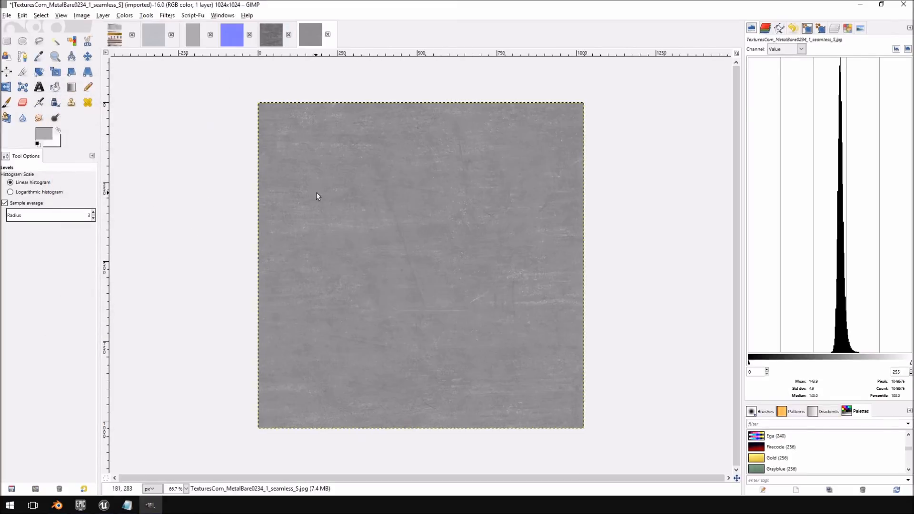
pyautogui.click(124, 15)
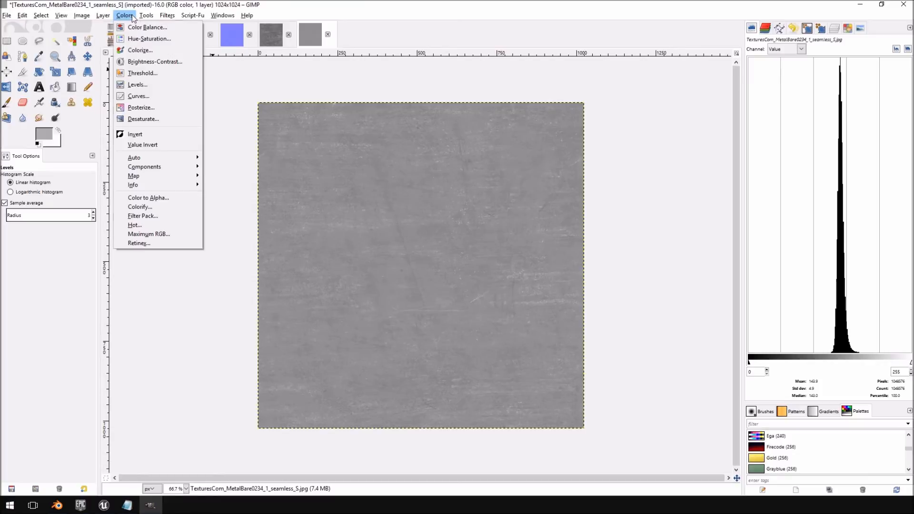
pyautogui.click(150, 86)
pyautogui.moveTo(141, 189); pyautogui.dragTo(130, 189)
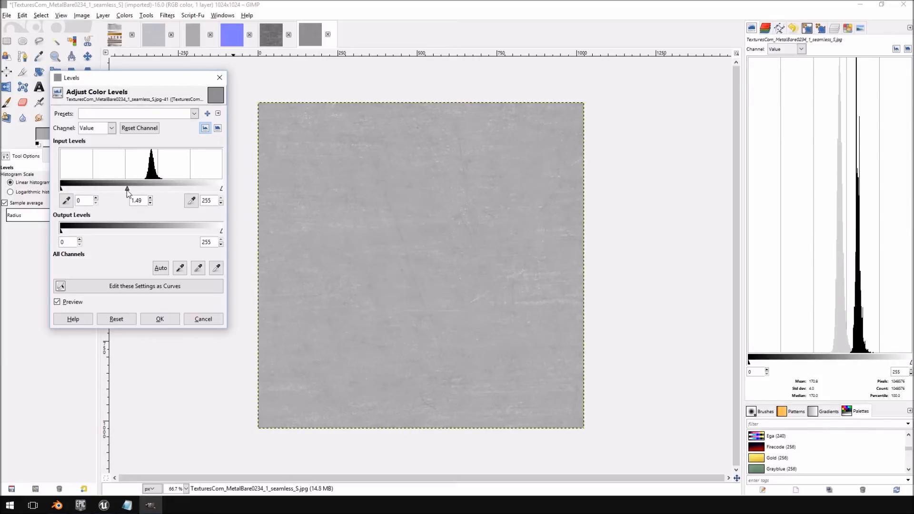
pyautogui.moveTo(127, 190); pyautogui.dragTo(126, 190)
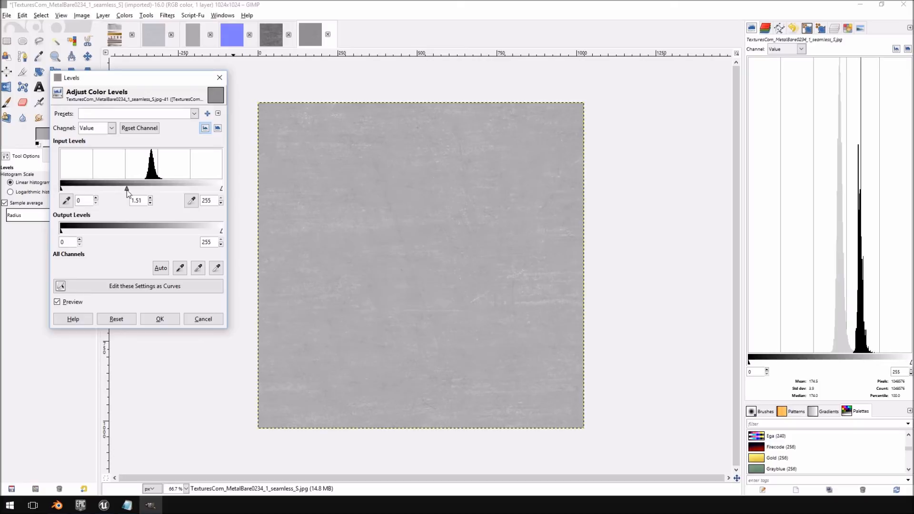
pyautogui.click(160, 319)
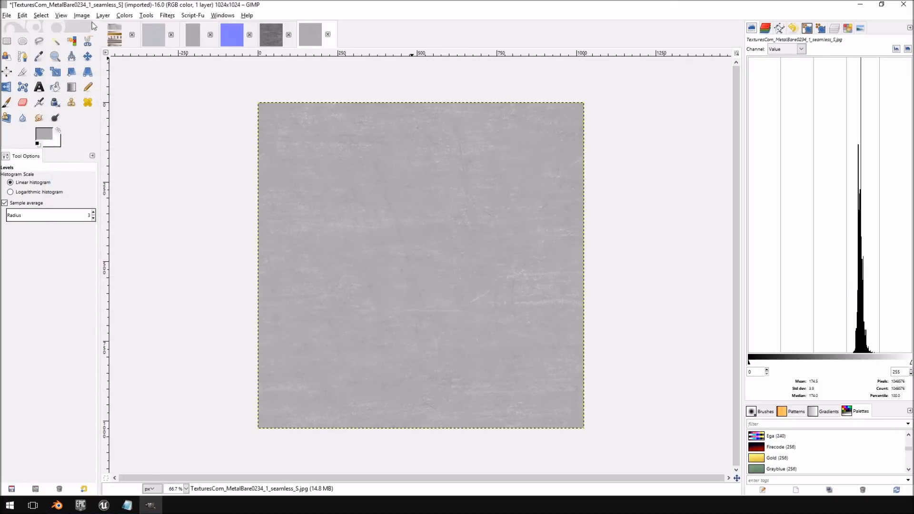
# Review the normal, roughness and metallic textures one after another.
pyautogui.click(138, 34)
pyautogui.click(233, 45)
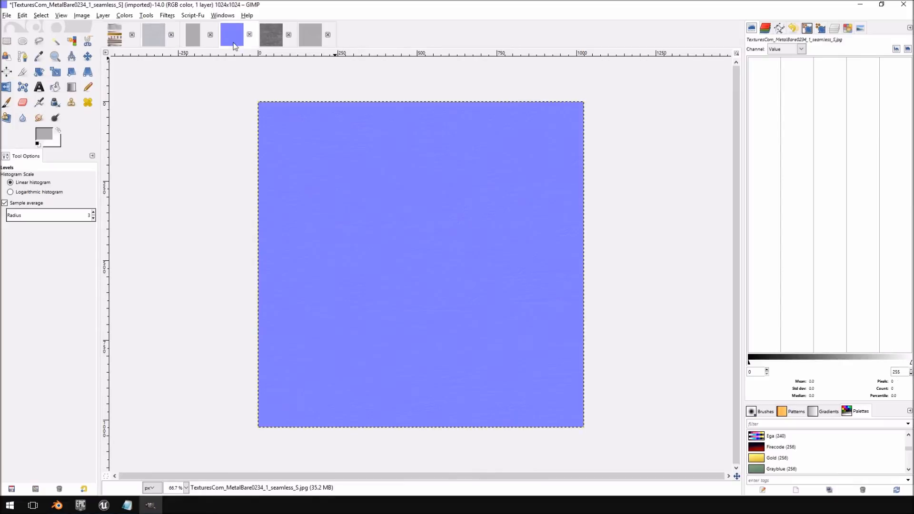
pyautogui.click(271, 41)
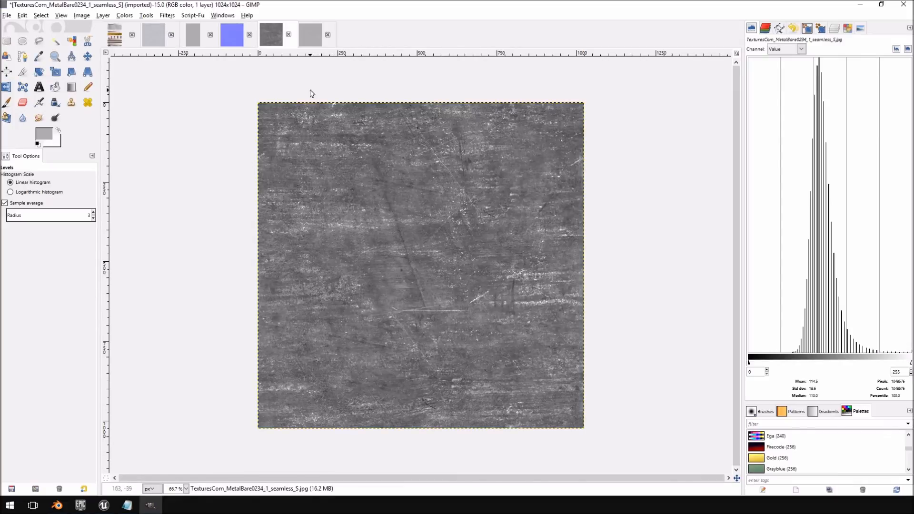
pyautogui.click(307, 32)
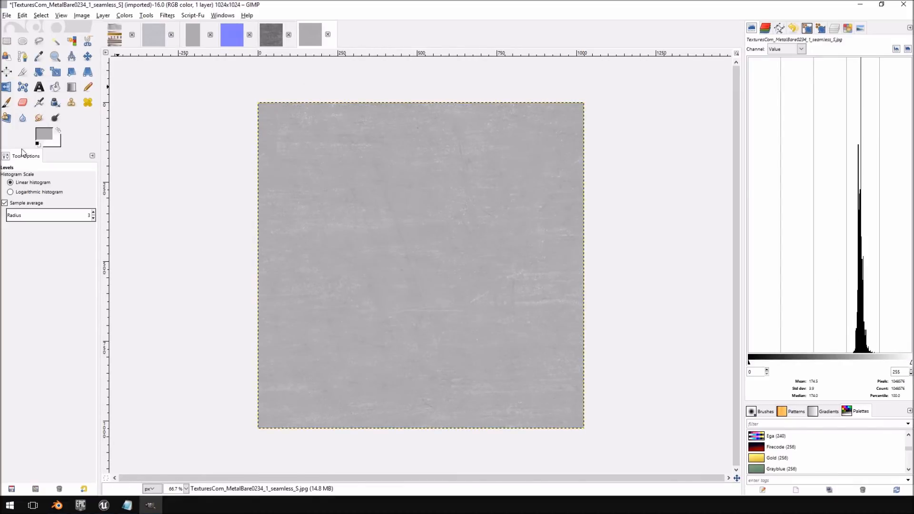
pyautogui.moveTo(149, 505)
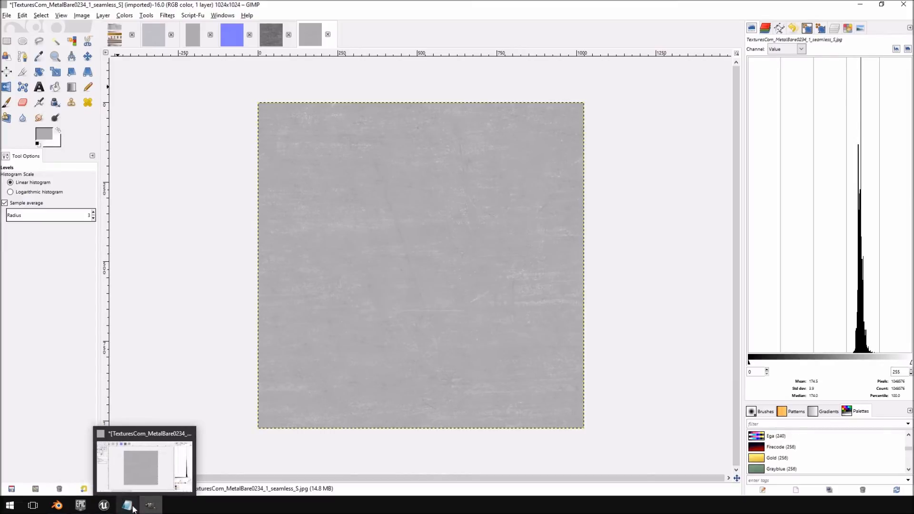
# Start exporting the base color texture and create a folder named pipe_texture inside LevelDesign_tut for it.
pyautogui.click(154, 34)
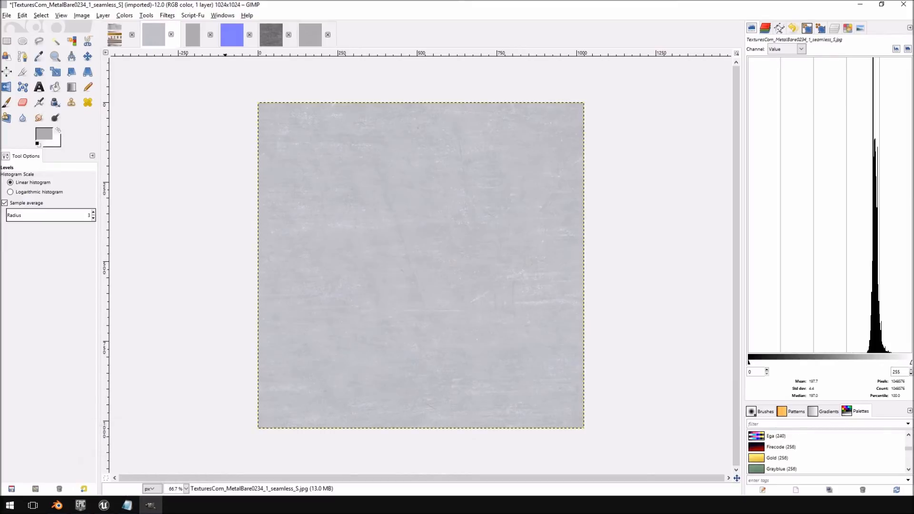
pyautogui.click(7, 15)
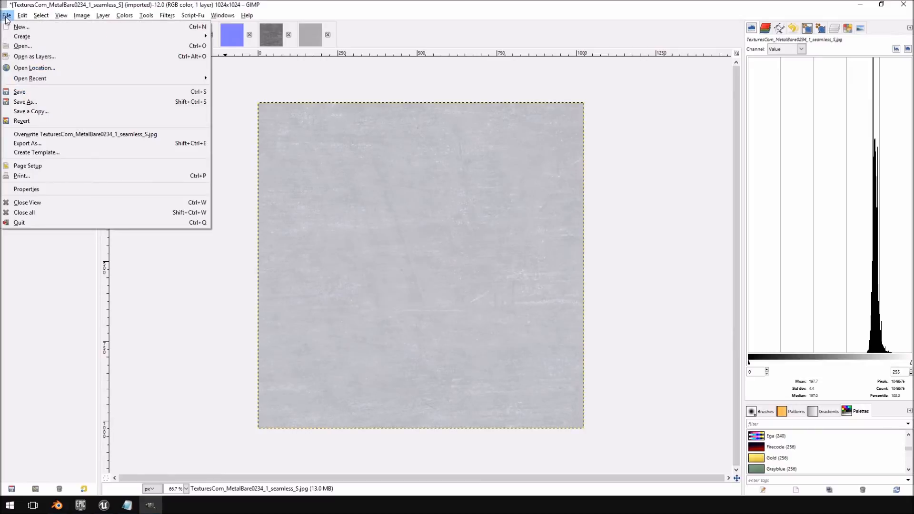
pyautogui.click(27, 144)
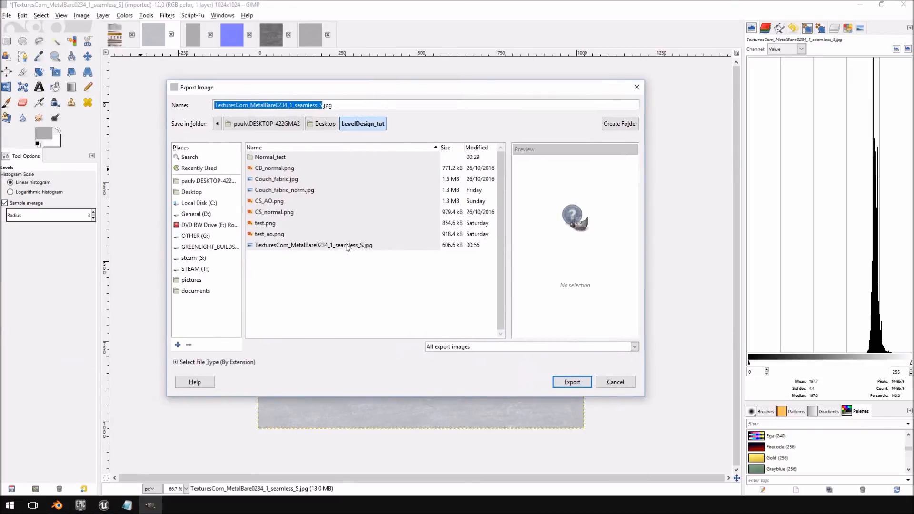
pyautogui.rightClick(359, 280)
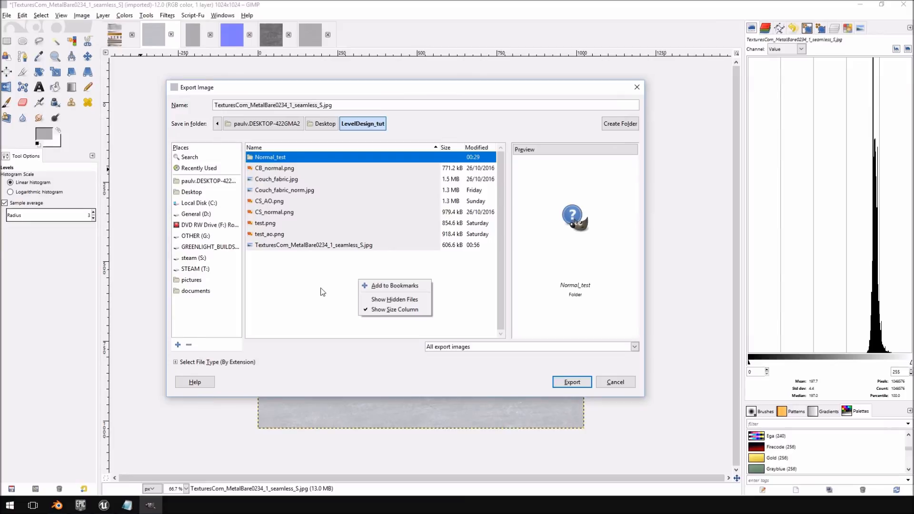
pyautogui.click(343, 278)
pyautogui.click(620, 123)
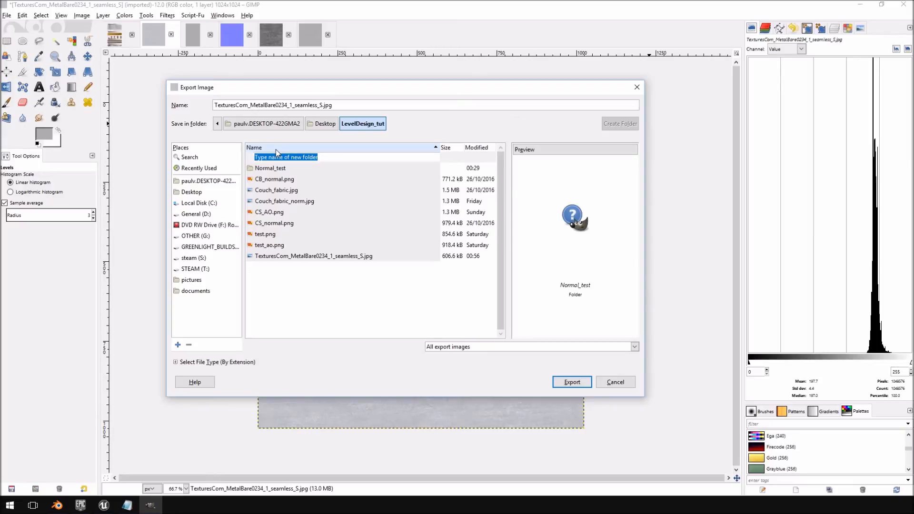
pyautogui.write('pipe_texture')
pyautogui.click(267, 181)
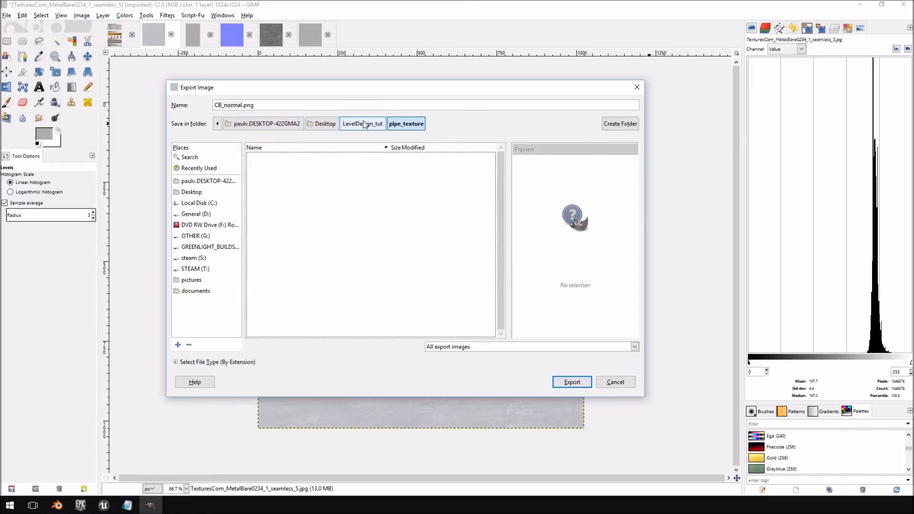
# Export the base color texture as pipe_albedo.png into the pipe_texture folder.
pyautogui.moveTo(241, 104); pyautogui.dragTo(59, 101)
pyautogui.click(493, 286)
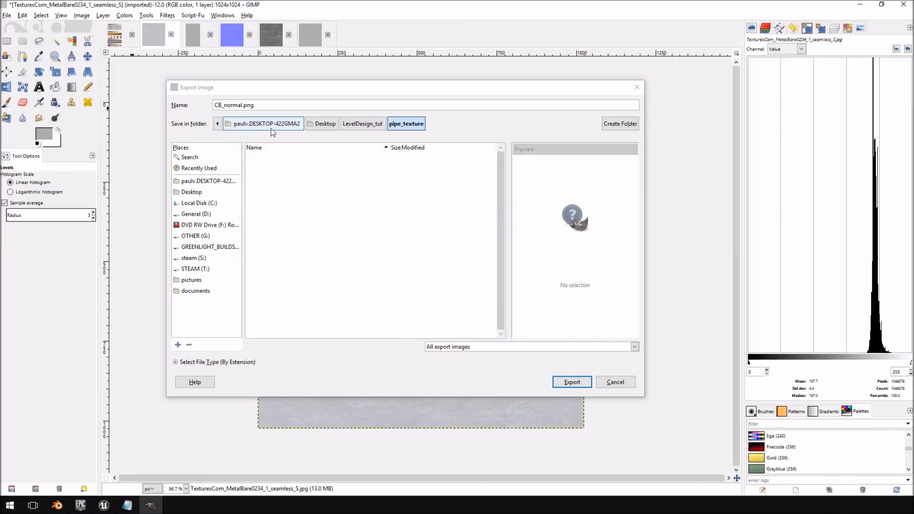
pyautogui.moveTo(256, 105); pyautogui.dragTo(214, 105)
pyautogui.press('BackSpace')
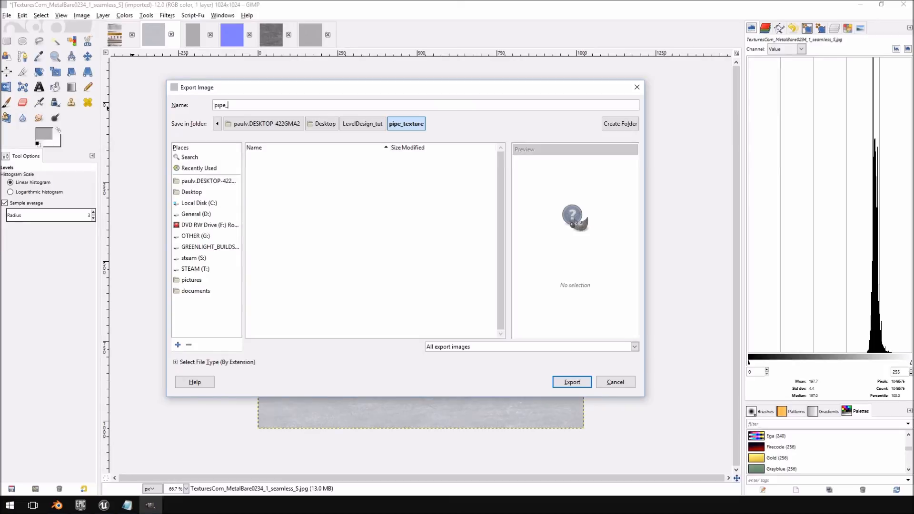
pyautogui.write('pipe_albedo')
pyautogui.press('Return')
pyautogui.press('Return')
pyautogui.write('.png')
pyautogui.press('Return')
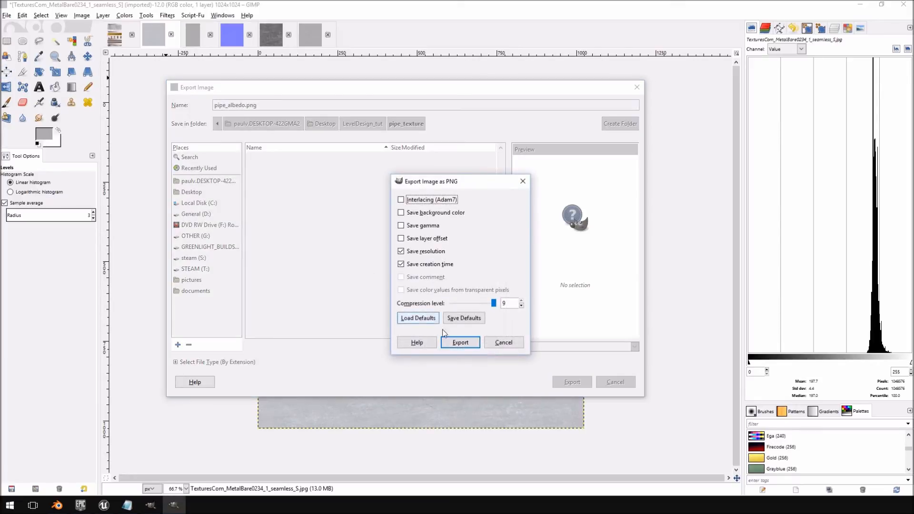
pyautogui.click(460, 339)
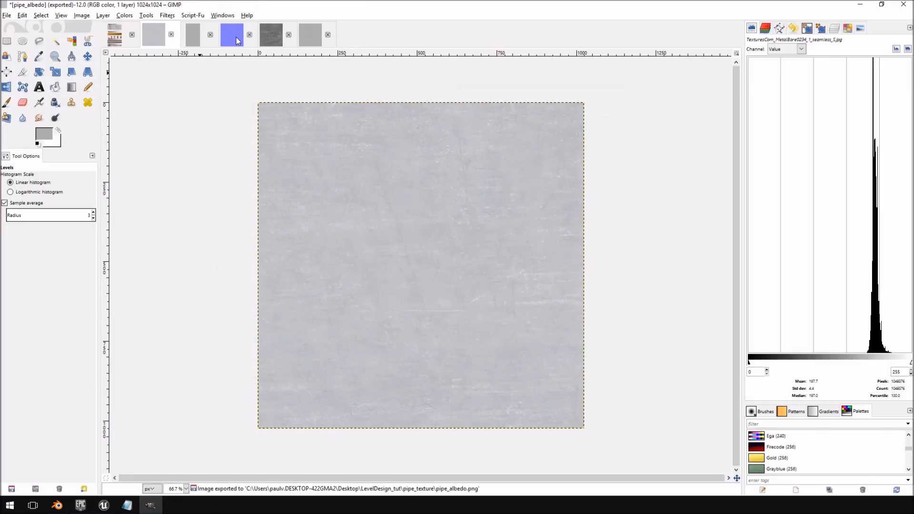
# Export the normal map as a PNG into the pipe_texture folder, adapting the file name pipe_albedo.png for it.
pyautogui.click(232, 34)
pyautogui.click(6, 15)
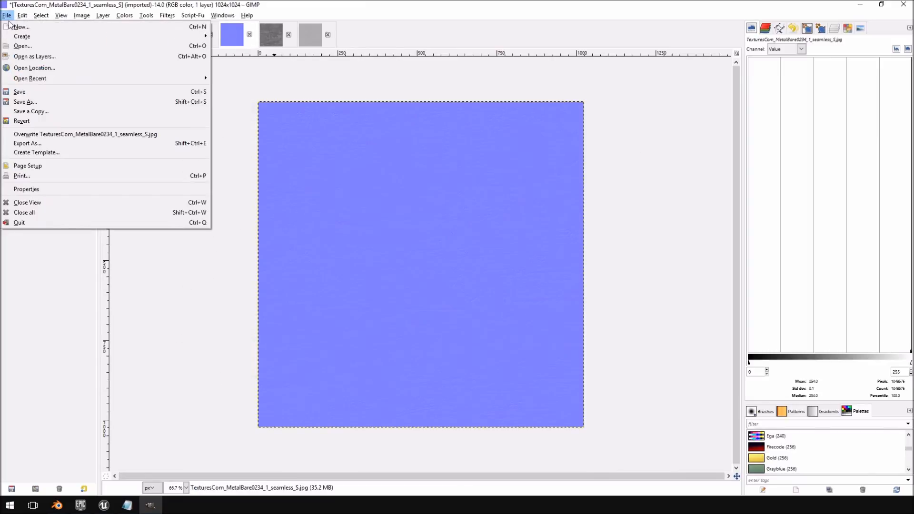
pyautogui.click(38, 142)
pyautogui.click(278, 156)
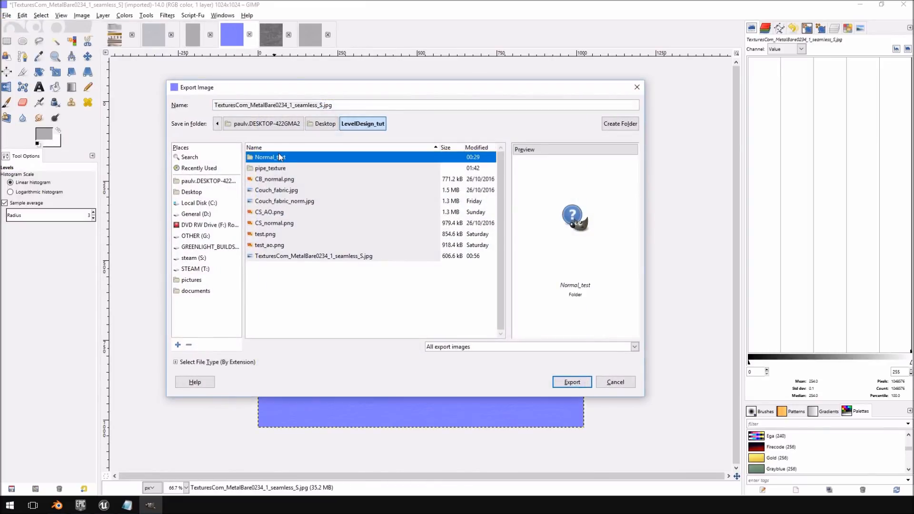
pyautogui.doubleClick(278, 167)
pyautogui.click(274, 159)
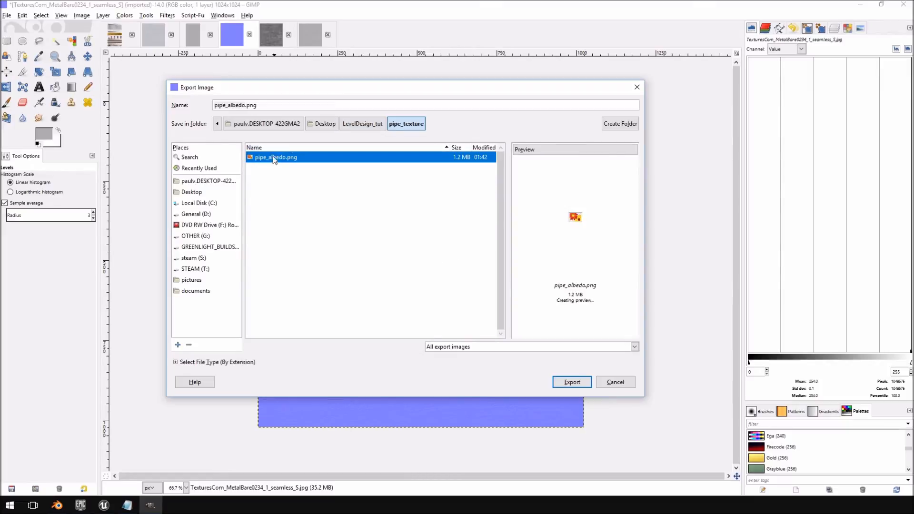
pyautogui.click(232, 103)
pyautogui.moveTo(230, 104); pyautogui.dragTo(240, 104)
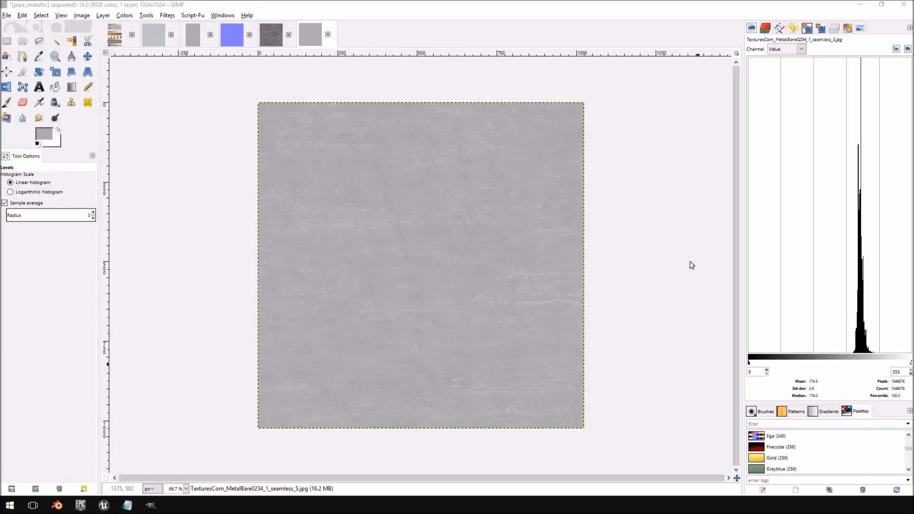
# Switch to Blender and export the straight pipe from Object Mode as Pipe_line.fbx into the LevelDesign_tut folder.
pyautogui.click(55, 505)
pyautogui.scroll(2, 290, 214)
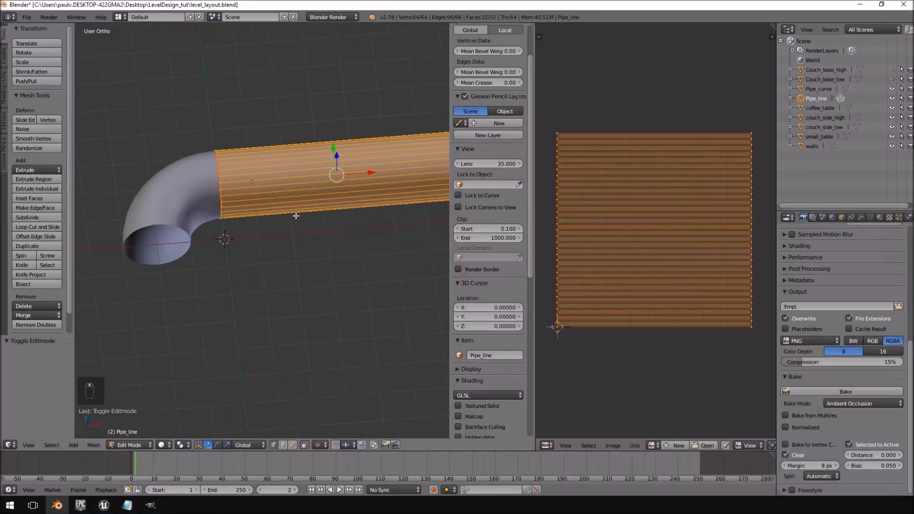
pyautogui.press('Tab')
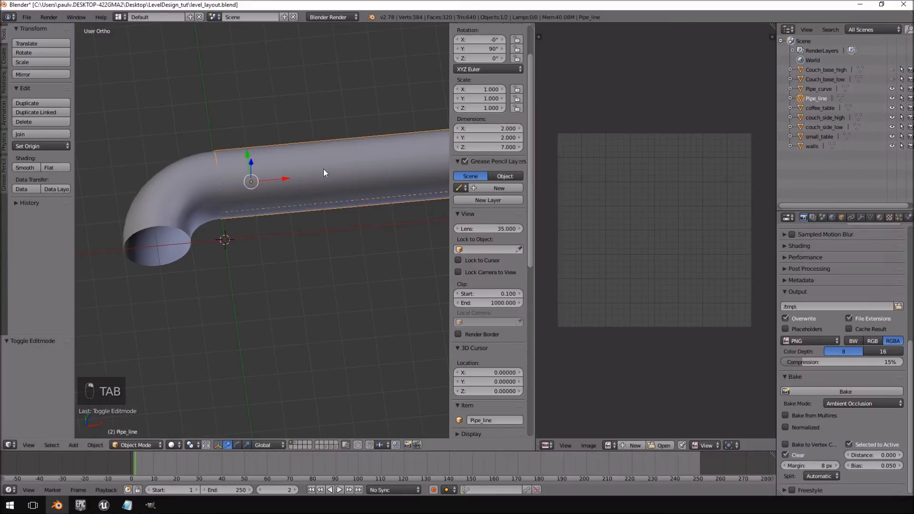
pyautogui.click(27, 17)
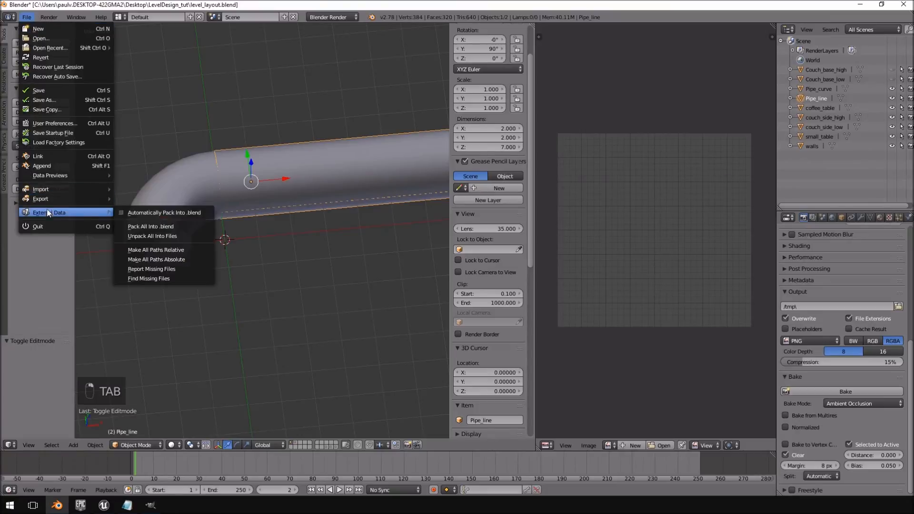
pyautogui.moveTo(47, 198)
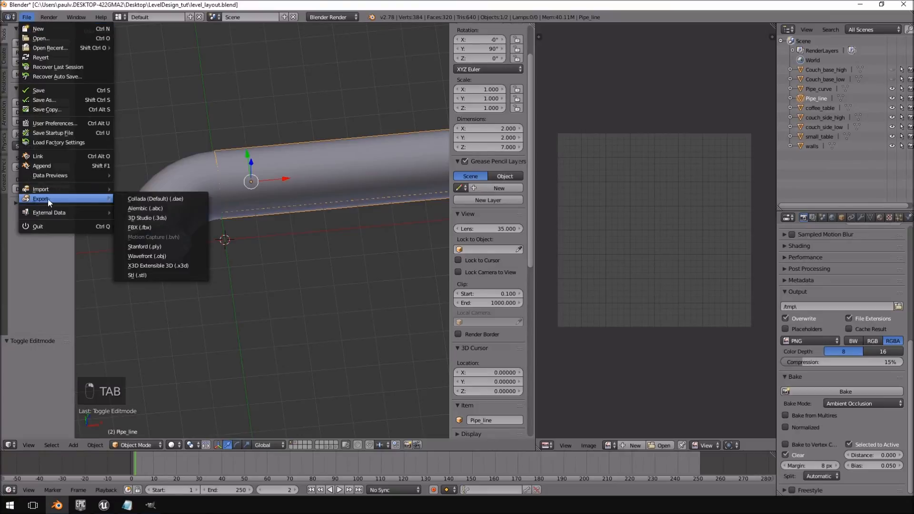
pyautogui.click(148, 227)
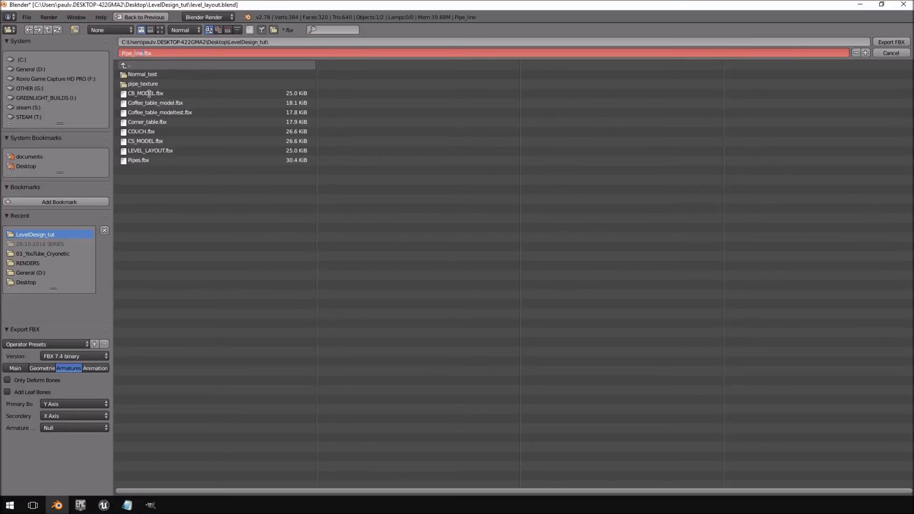
pyautogui.press('Return')
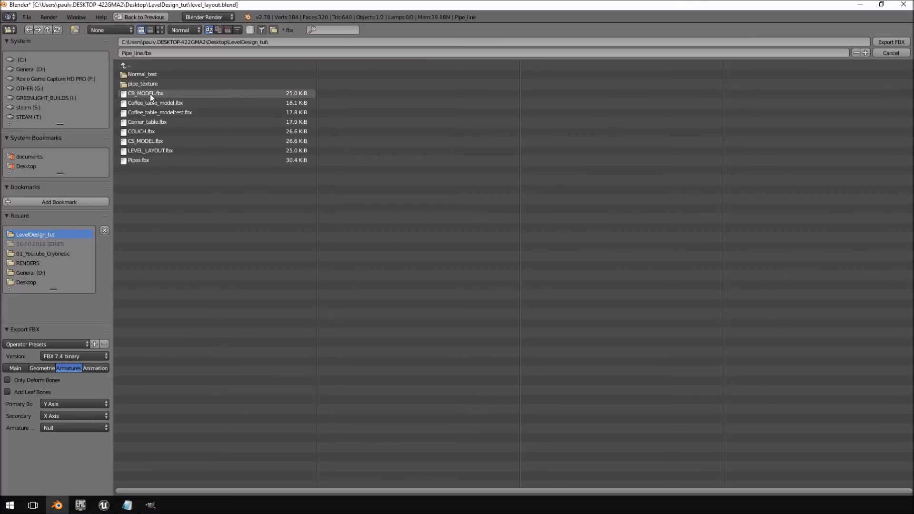
pyautogui.click(15, 368)
pyautogui.click(30, 369)
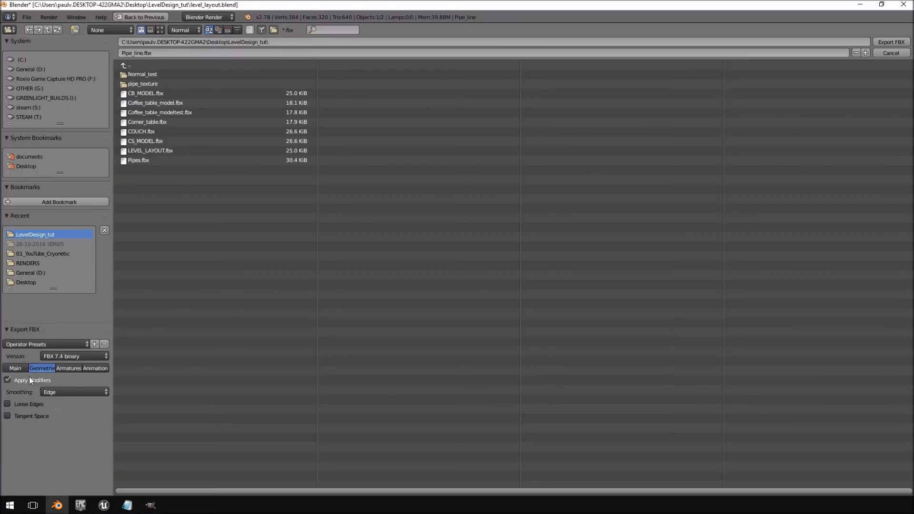
pyautogui.click(878, 42)
# Switch to Unreal Editor and force-delete the old Pipes static mesh from the FirstPersonBP folder.
pyautogui.click(105, 506)
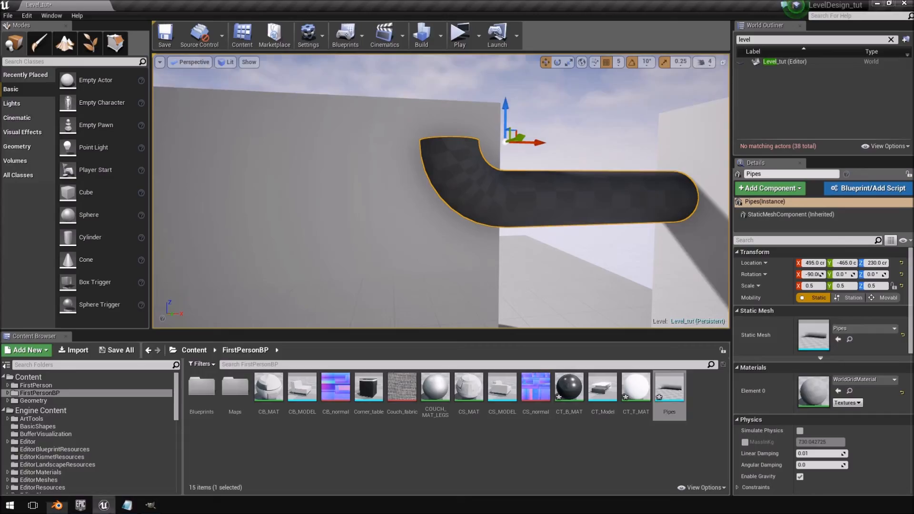
pyautogui.click(673, 390)
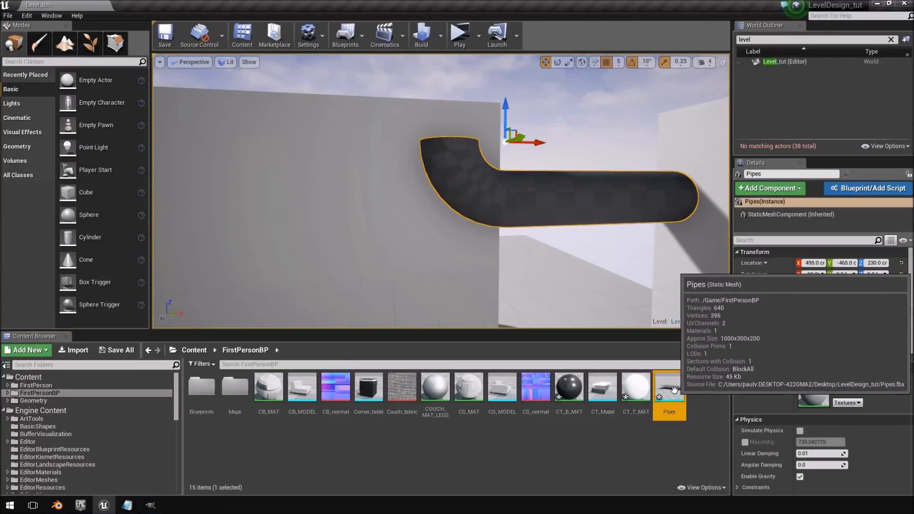
pyautogui.press('Delete')
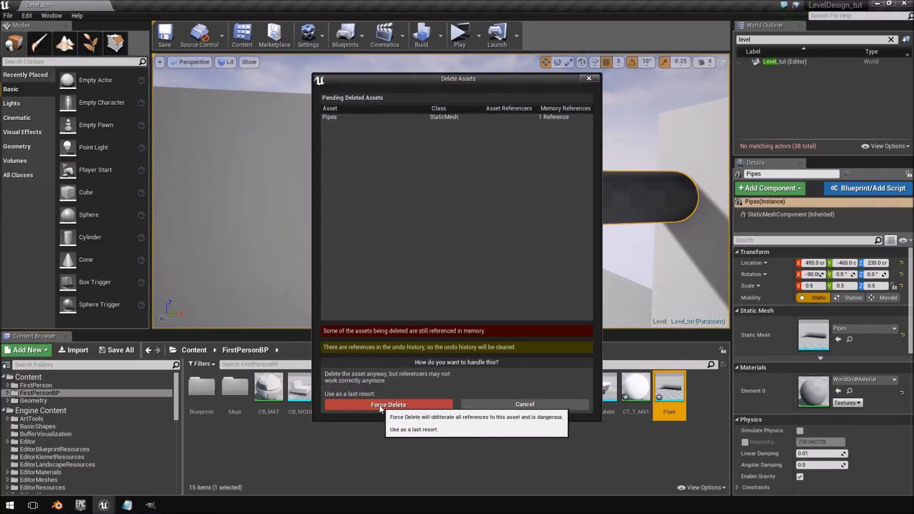
pyautogui.click(340, 404)
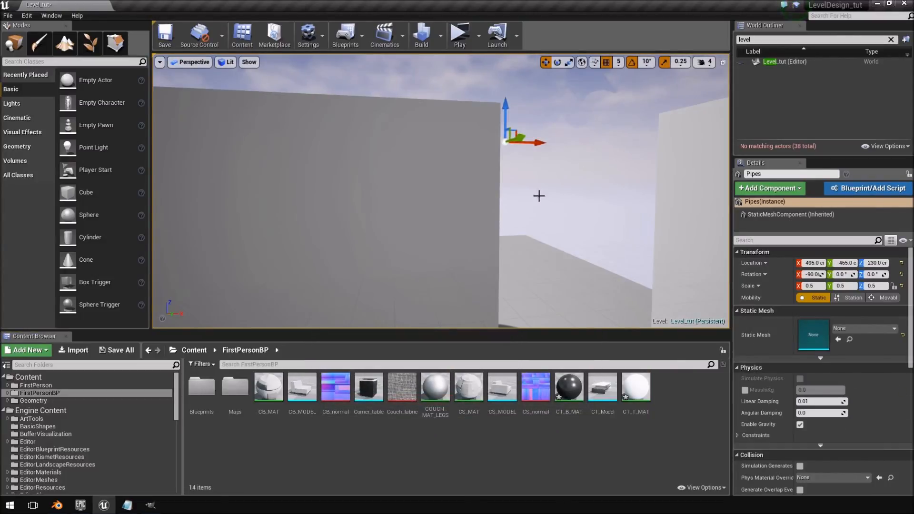
# Import Pipe_line.fbx from LevelDesign_tut into the FirstPersonBP folder as a static mesh without materials or textures.
pyautogui.click(73, 350)
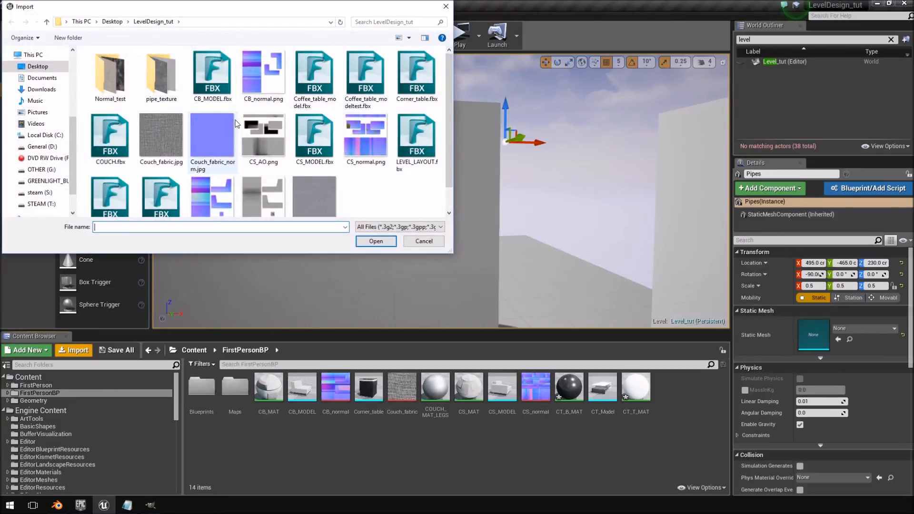
pyautogui.scroll(-1, 333, 152)
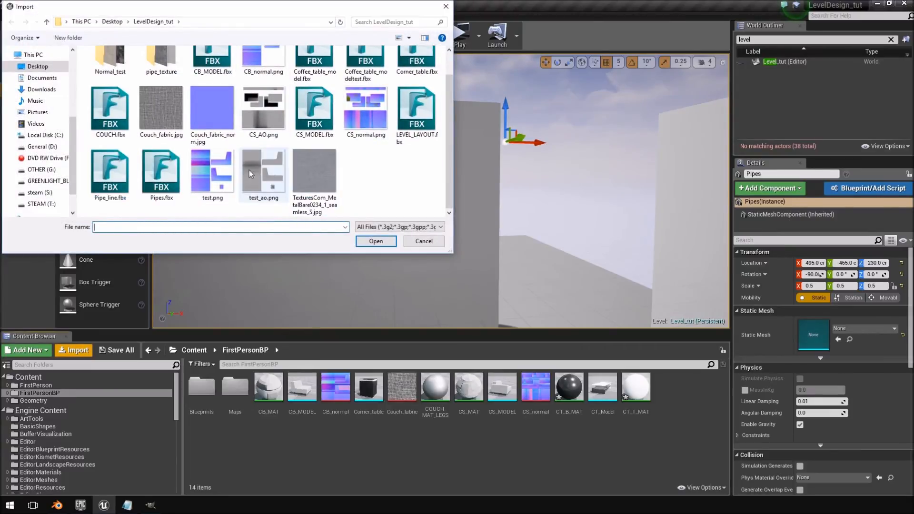
pyautogui.click(380, 241)
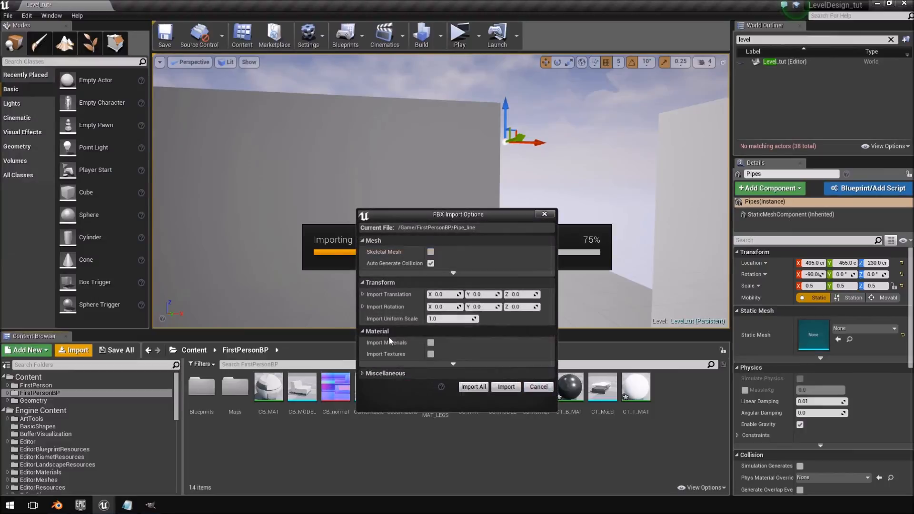
pyautogui.click(507, 386)
# Import the albedo, metallic, normal and roughness PNG textures from the pipe_texture folder into FirstPersonBP.
pyautogui.click(72, 350)
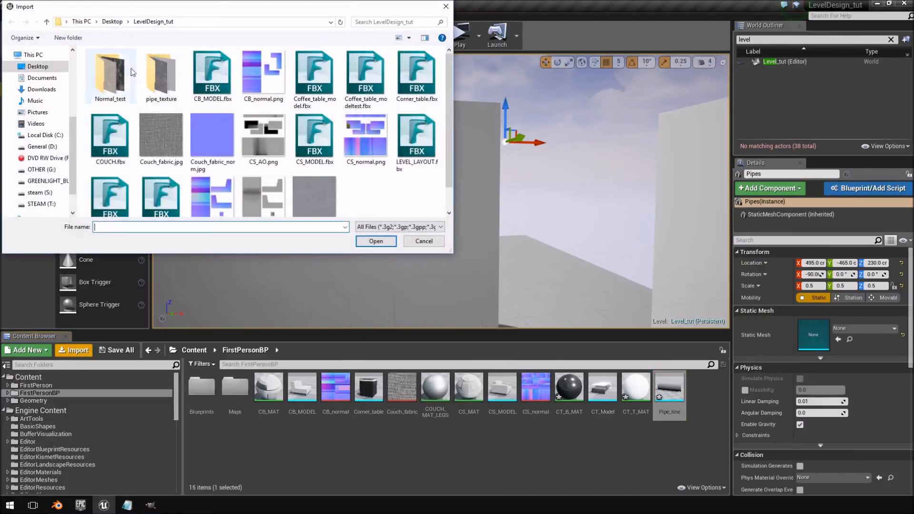
pyautogui.doubleClick(165, 75)
pyautogui.click(114, 89)
pyautogui.keyDown('shift'); pyautogui.click(249, 80); pyautogui.keyUp('shift')
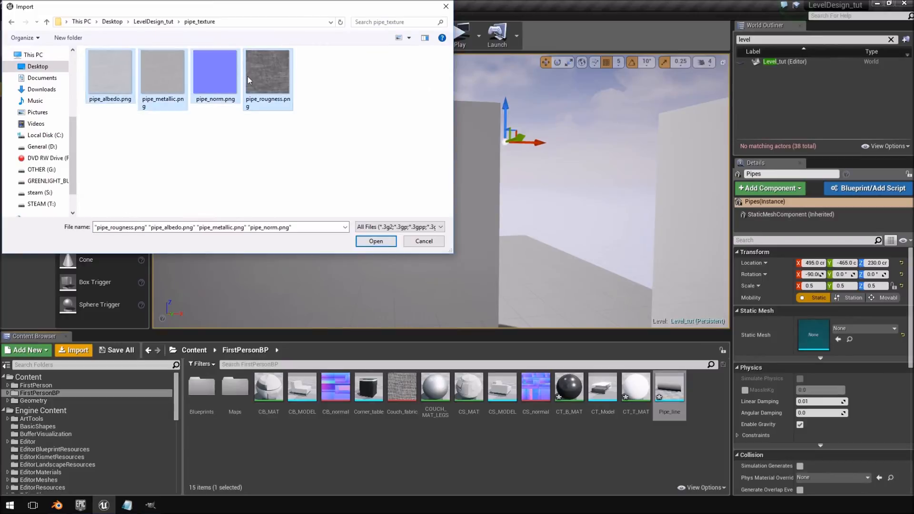
pyautogui.click(376, 241)
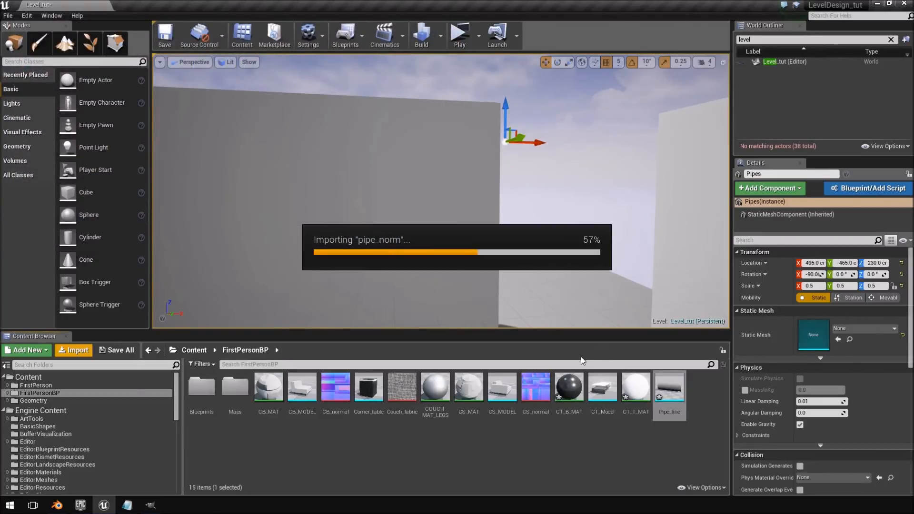
pyautogui.click(500, 450)
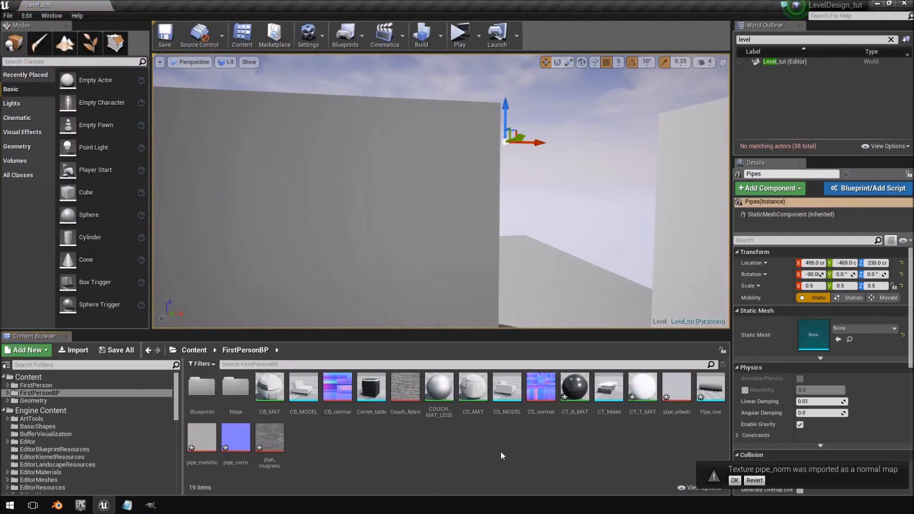
# Create a new material named pipe_line_mat in the FirstPersonBP folder.
pyautogui.rightClick(442, 446)
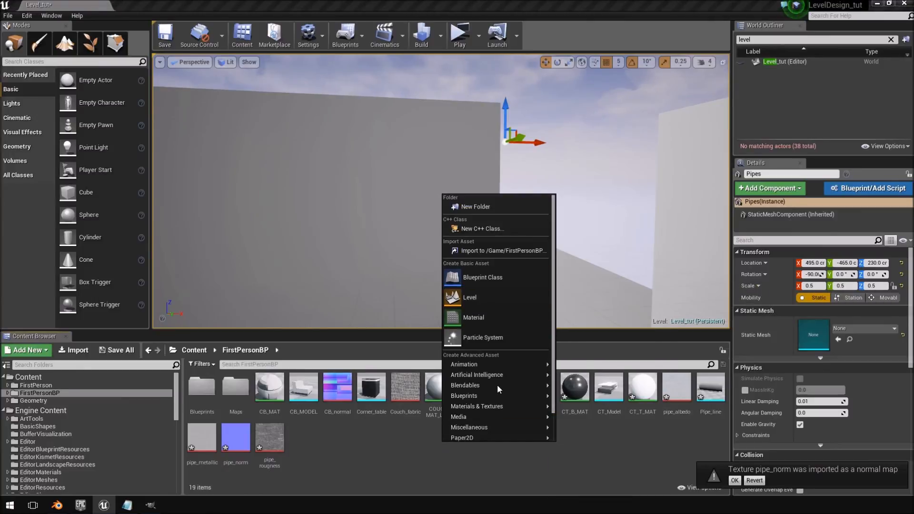
pyautogui.moveTo(487, 397)
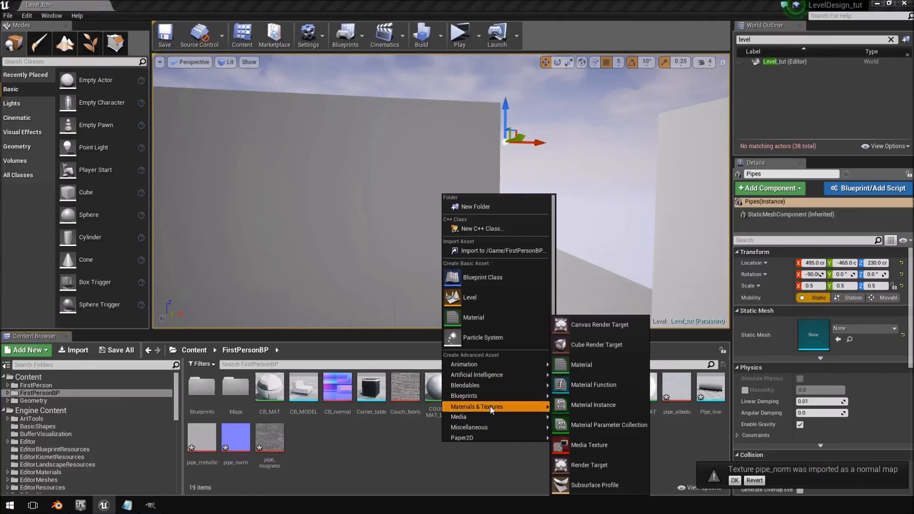
pyautogui.click(591, 364)
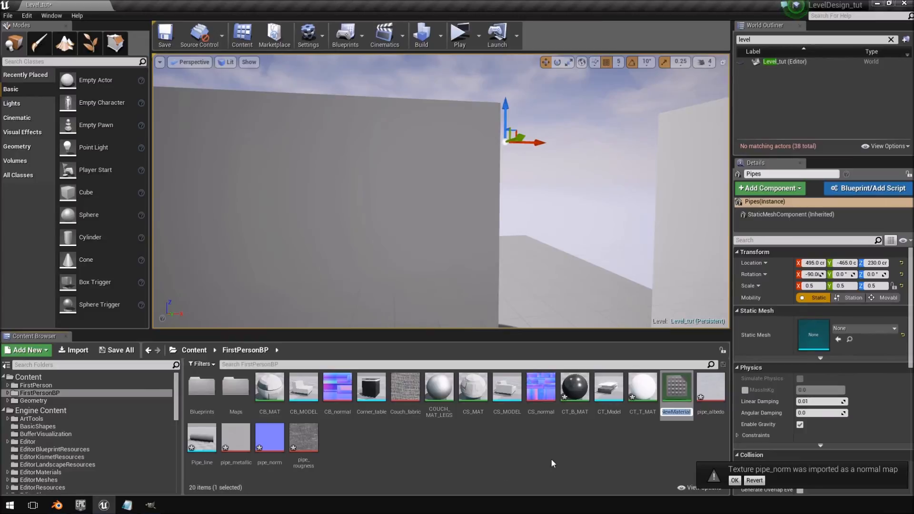
pyautogui.write('pipe_')
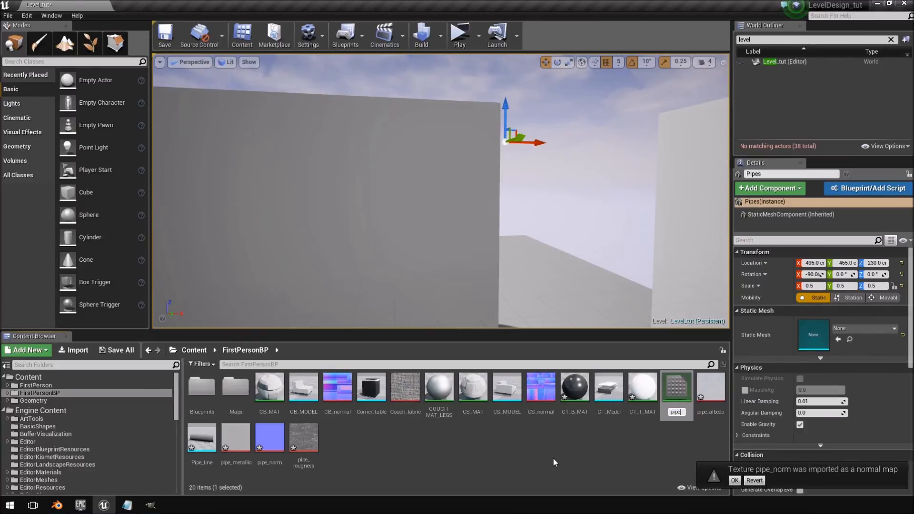
pyautogui.write('line_mat')
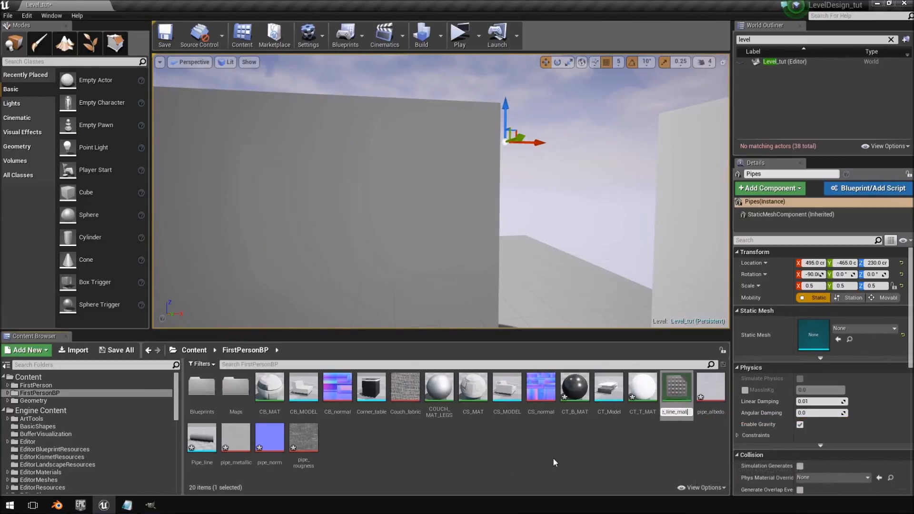
pyautogui.press('Return')
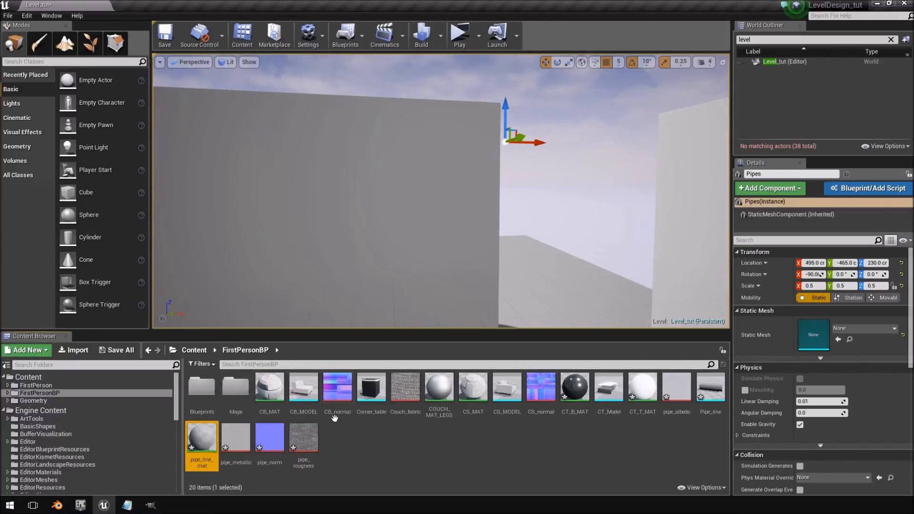
pyautogui.click(423, 451)
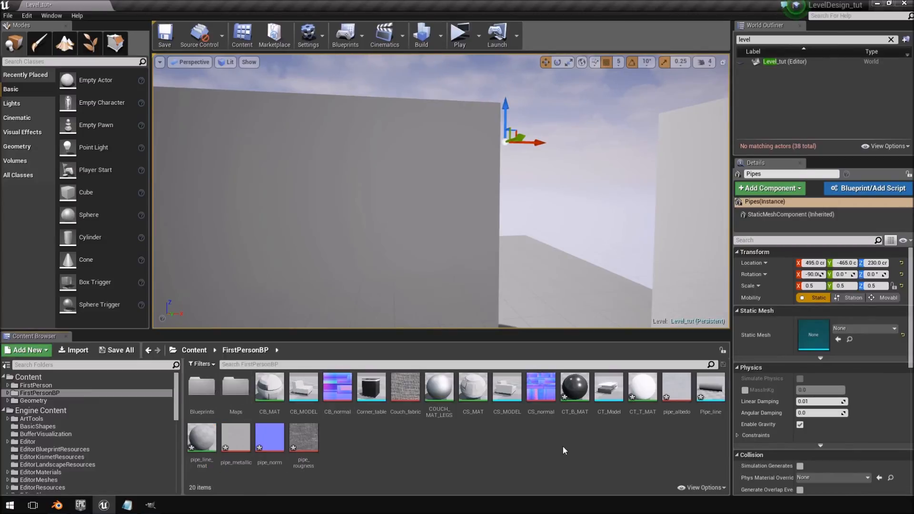
# Add the pipe albedo, metallic, normal and roughness textures to the pipe_line_mat material graph as texture samples.
pyautogui.click(196, 437)
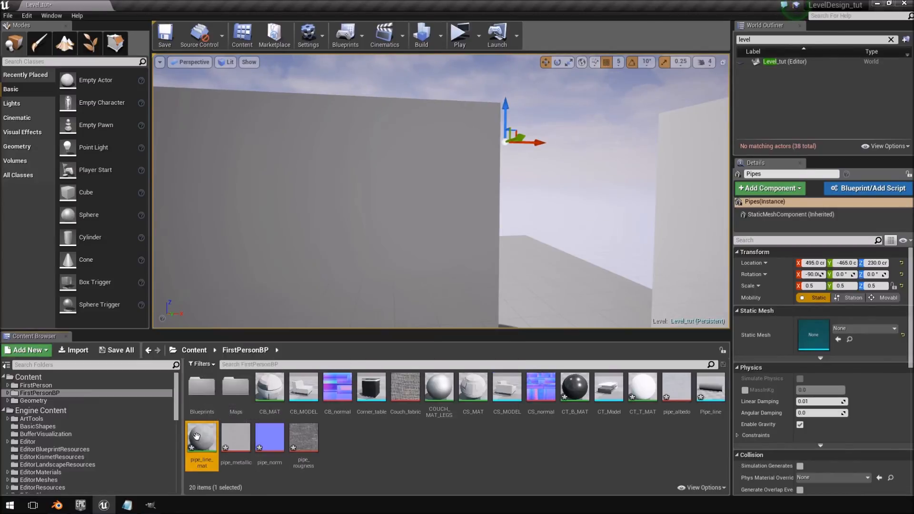
pyautogui.click(314, 439)
pyautogui.keyDown('ctrl'); pyautogui.click(269, 438); pyautogui.keyUp('ctrl')
pyautogui.keyDown('ctrl'); pyautogui.click(236, 438); pyautogui.keyUp('ctrl')
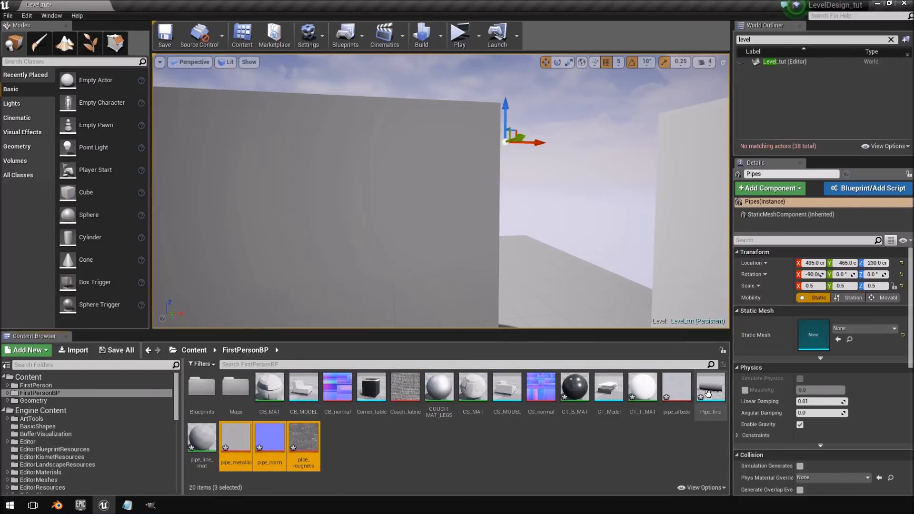
pyautogui.keyDown('shift'); pyautogui.click(686, 387); pyautogui.keyUp('shift')
pyautogui.moveTo(913, 69); pyautogui.dragTo(522, 38)
pyautogui.moveTo(672, 387)
pyautogui.mouseDown()
pyautogui.moveTo(632, 336)
pyautogui.moveTo(676, 387)
pyautogui.mouseUp()
pyautogui.keyDown('ctrl'); pyautogui.click(713, 403); pyautogui.keyUp('ctrl')
pyautogui.keyDown('ctrl'); pyautogui.click(204, 446); pyautogui.keyUp('ctrl')
pyautogui.moveTo(293, 449); pyautogui.dragTo(472, 128)
pyautogui.doubleClick(545, 39)
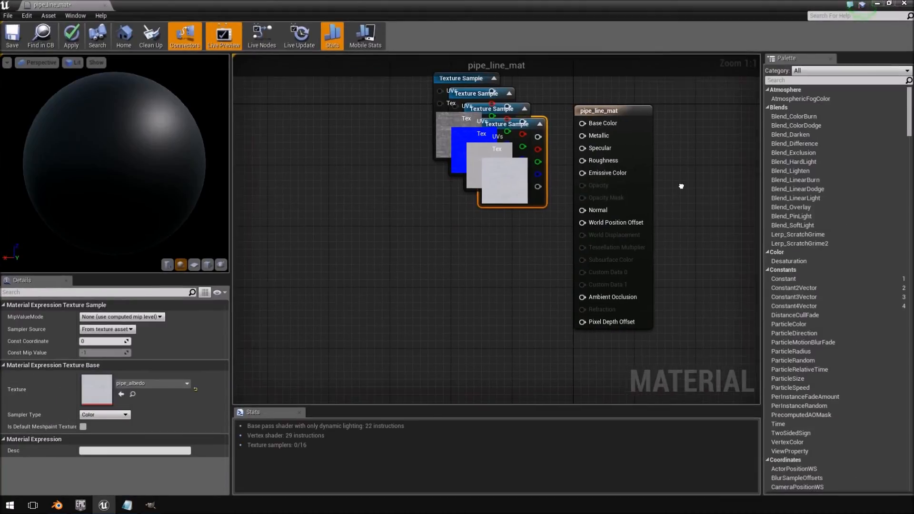
# Spread out the overlapping texture sample nodes, placing the albedo apart and the metallic and normal samples below the roughness sample.
pyautogui.moveTo(539, 126); pyautogui.dragTo(313, 152)
pyautogui.moveTo(363, 159); pyautogui.dragTo(402, 205, button='right')
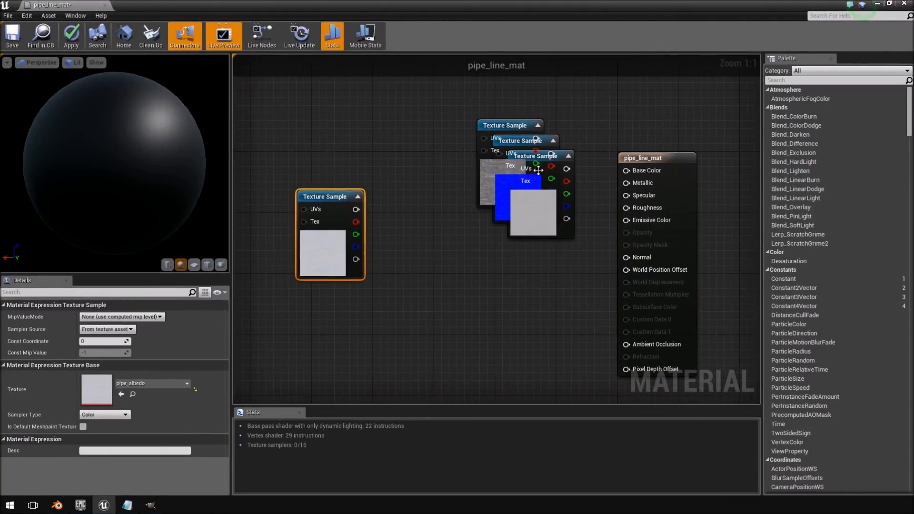
pyautogui.moveTo(562, 159); pyautogui.dragTo(543, 310)
pyautogui.moveTo(538, 144); pyautogui.dragTo(534, 245)
pyautogui.click(520, 155)
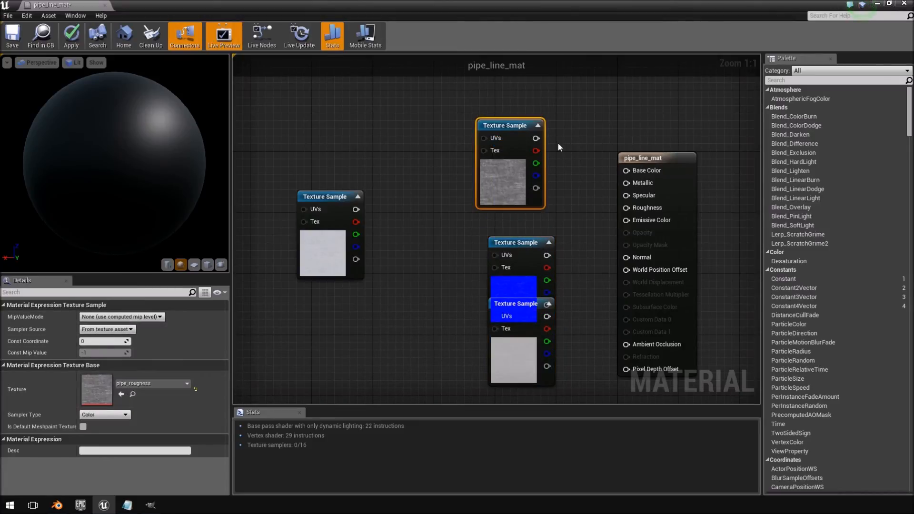
# Connect the albedo, metallic, roughness and normal samples to the material's Base Color, Metallic, Roughness and Normal inputs, repositioning nodes as needed.
pyautogui.moveTo(536, 138); pyautogui.dragTo(442, 304)
pyautogui.click(551, 336)
pyautogui.moveTo(546, 316); pyautogui.dragTo(626, 183)
pyautogui.moveTo(525, 237); pyautogui.dragTo(502, 175)
pyautogui.moveTo(524, 194); pyautogui.dragTo(626, 257)
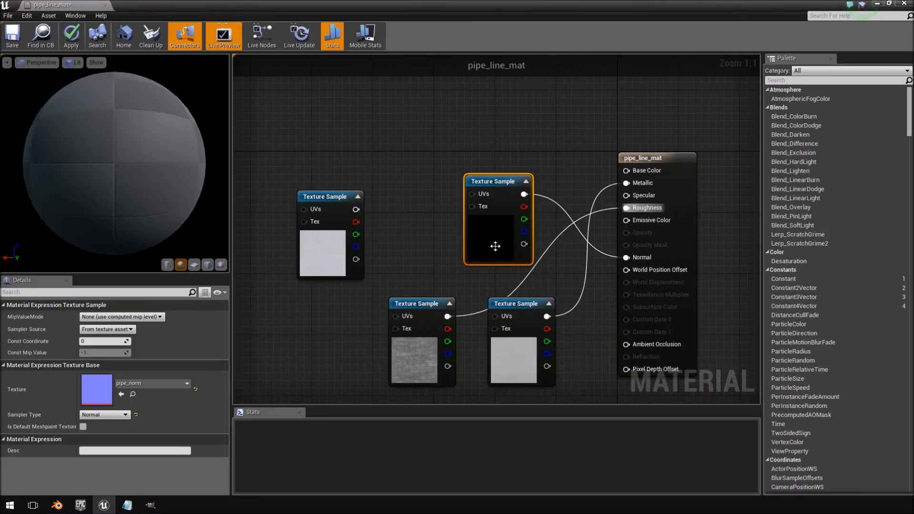
pyautogui.moveTo(356, 209); pyautogui.dragTo(626, 170)
pyautogui.moveTo(509, 178); pyautogui.dragTo(509, 193)
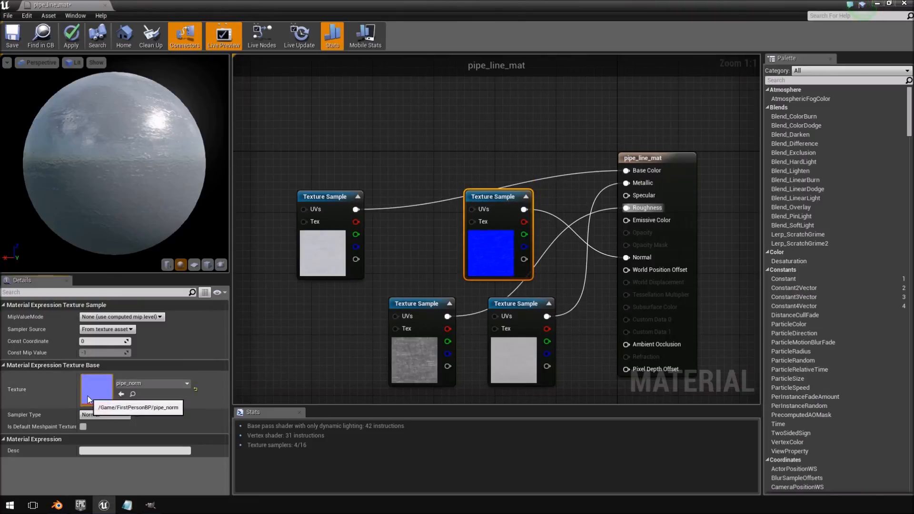
# Open the pipe_norm texture from its sample node and enable Flip Green Channel.
pyautogui.doubleClick(89, 399)
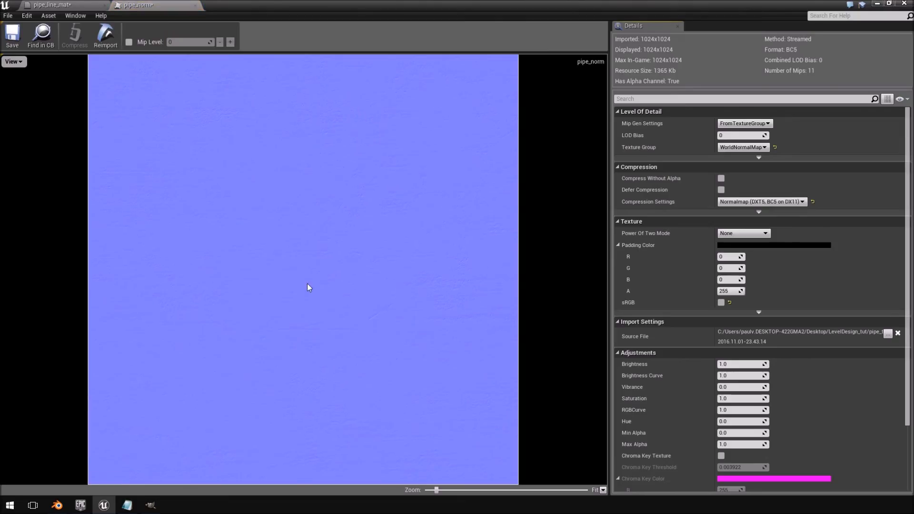
pyautogui.click(666, 100)
pyautogui.write('green')
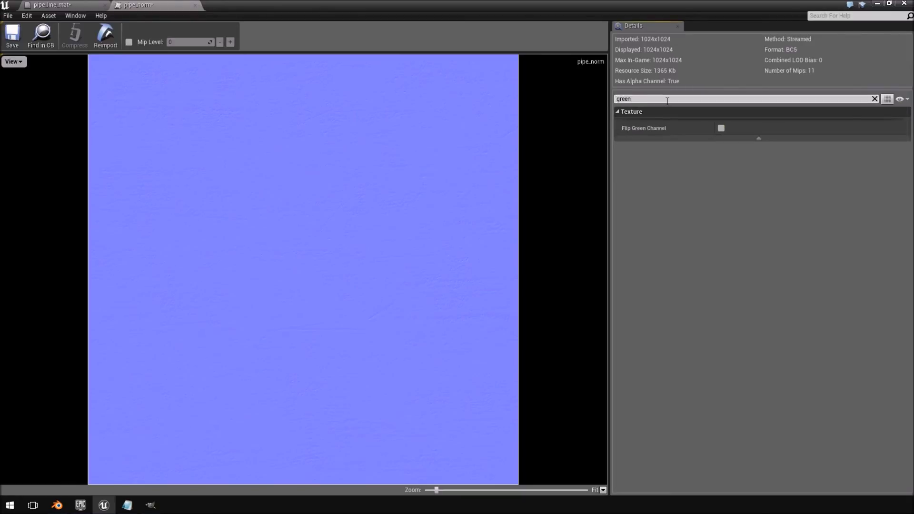
pyautogui.click(720, 128)
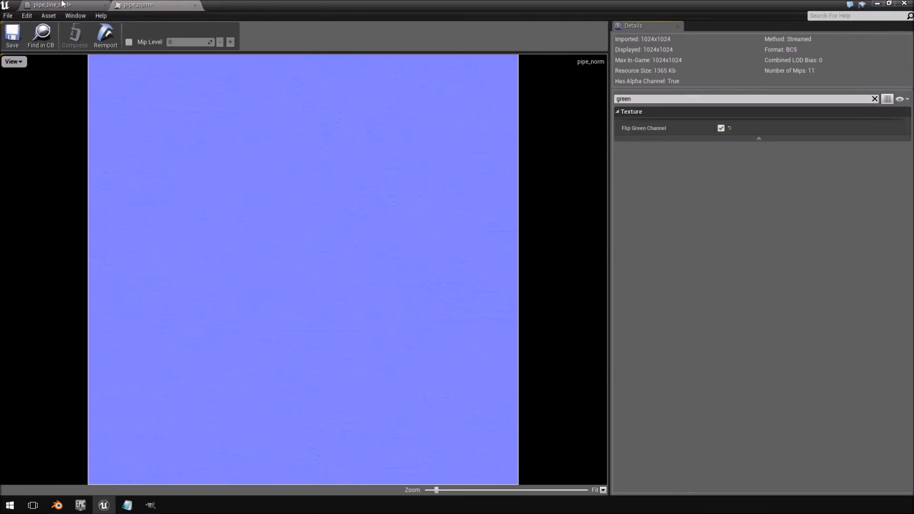
# Save the pipe_norm texture and close its editor to return to the pipe_line_mat graph.
pyautogui.click(13, 33)
pyautogui.click(195, 4)
pyautogui.moveTo(167, 152)
pyautogui.mouseDown()
pyautogui.moveTo(138, 153)
pyautogui.moveTo(221, 153)
pyautogui.moveTo(167, 152)
pyautogui.moveTo(204, 139)
pyautogui.moveTo(169, 156)
pyautogui.mouseUp()
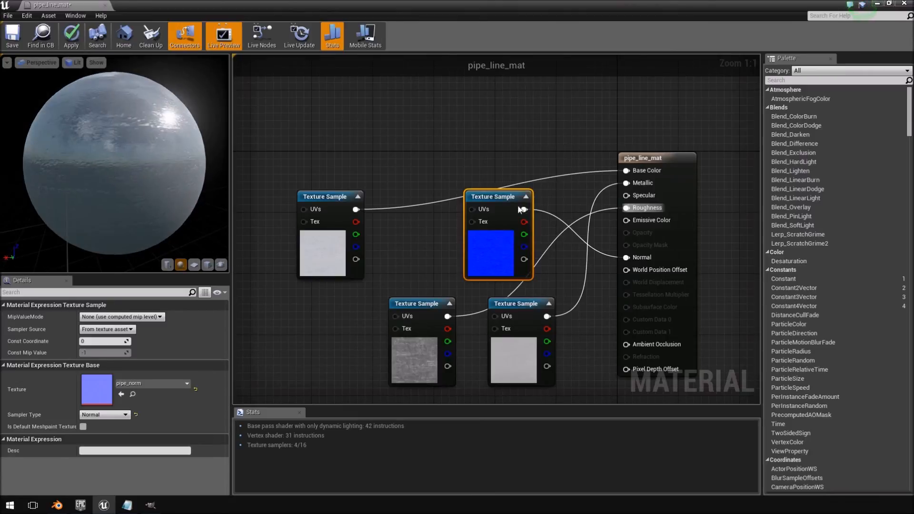
# Stack the albedo, metallic and roughness samples in a column, move the normal sample below, and close the material editor.
pyautogui.moveTo(500, 194); pyautogui.dragTo(541, 360)
pyautogui.moveTo(518, 303); pyautogui.dragTo(446, 201)
pyautogui.moveTo(321, 197); pyautogui.dragTo(398, 50)
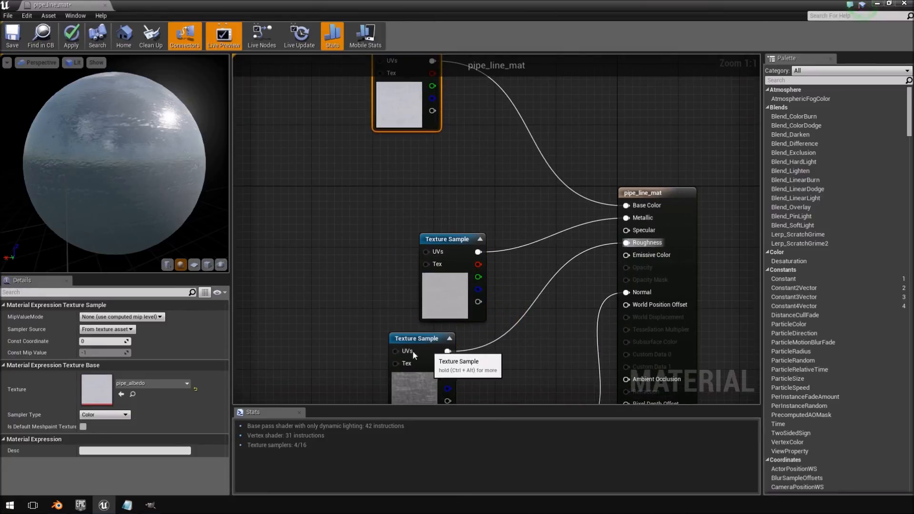
pyautogui.moveTo(429, 340); pyautogui.dragTo(381, 347)
pyautogui.moveTo(455, 235); pyautogui.dragTo(400, 141)
pyautogui.moveTo(377, 352); pyautogui.dragTo(405, 232)
pyautogui.moveTo(157, 196); pyautogui.dragTo(193, 157)
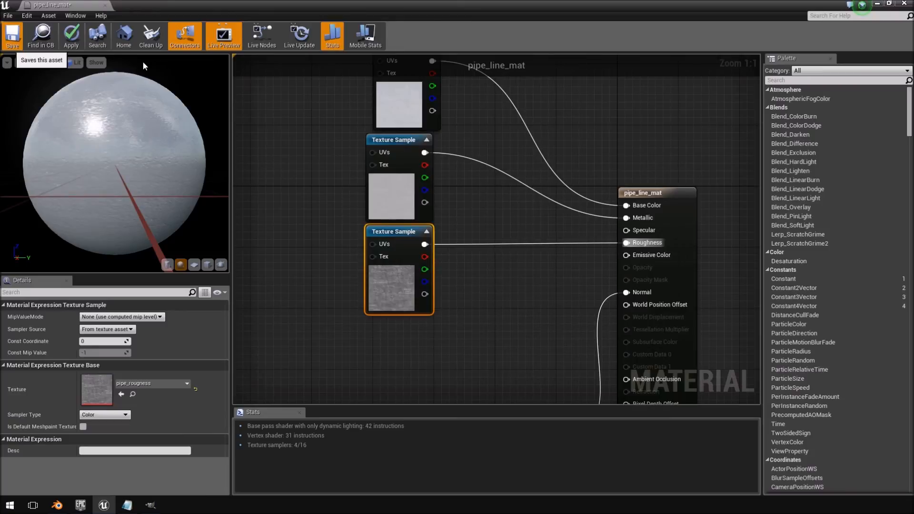
pyautogui.click(105, 6)
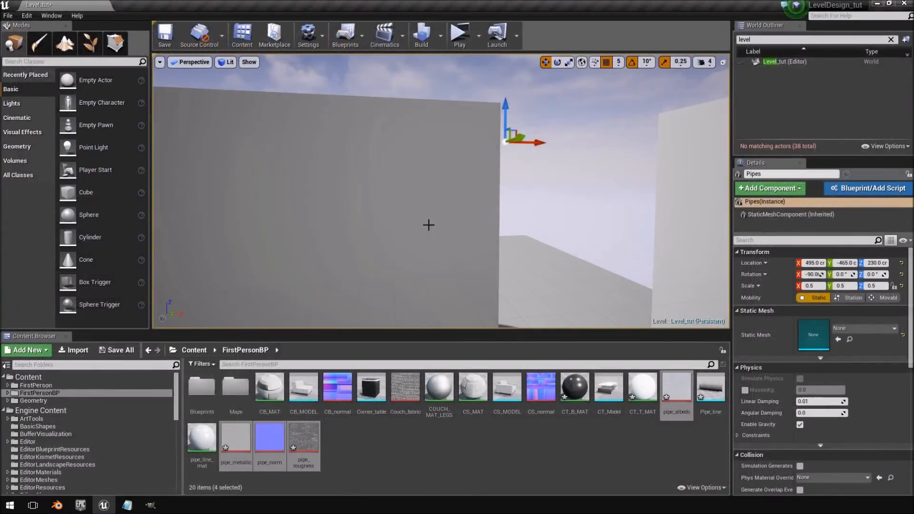
# Place the Pipe_line mesh in the level and move it to about X -80, Y -95 cm.
pyautogui.moveTo(710, 387); pyautogui.dragTo(438, 284)
pyautogui.moveTo(438, 285); pyautogui.dragTo(438, 310, button='right')
pyautogui.press('s')
pyautogui.moveTo(463, 189); pyautogui.dragTo(493, 244)
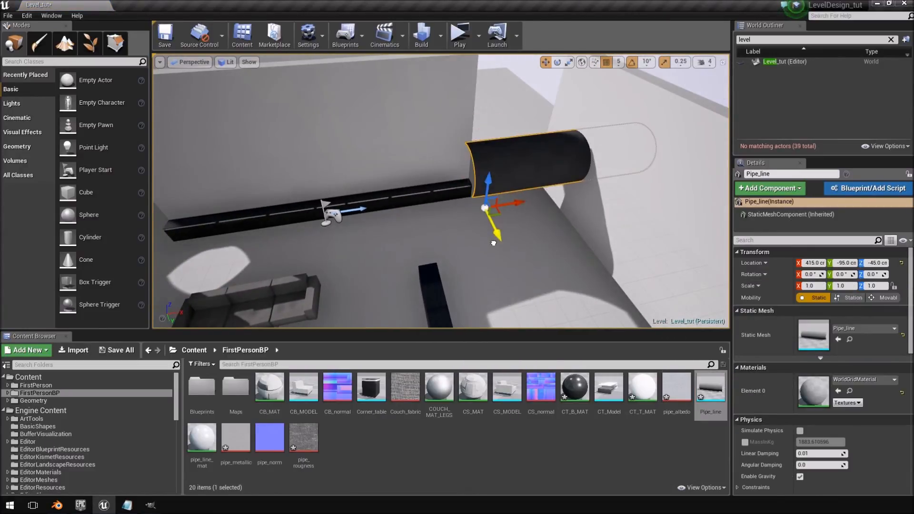
pyautogui.moveTo(518, 203); pyautogui.dragTo(352, 229)
# Apply the pipe_line_mat material to the placed pipe.
pyautogui.click(266, 478)
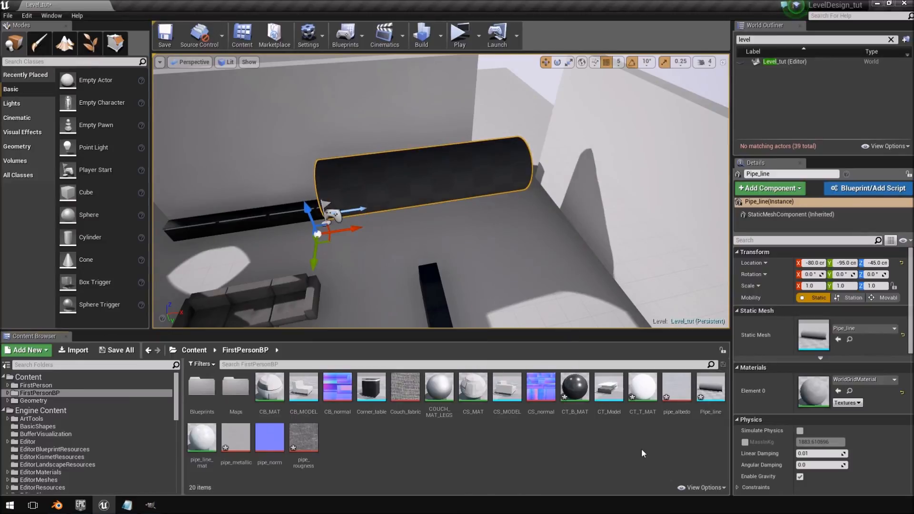
pyautogui.moveTo(202, 437); pyautogui.dragTo(443, 202)
pyautogui.press('w')
pyautogui.moveTo(443, 202); pyautogui.dragTo(397, 176, button='right')
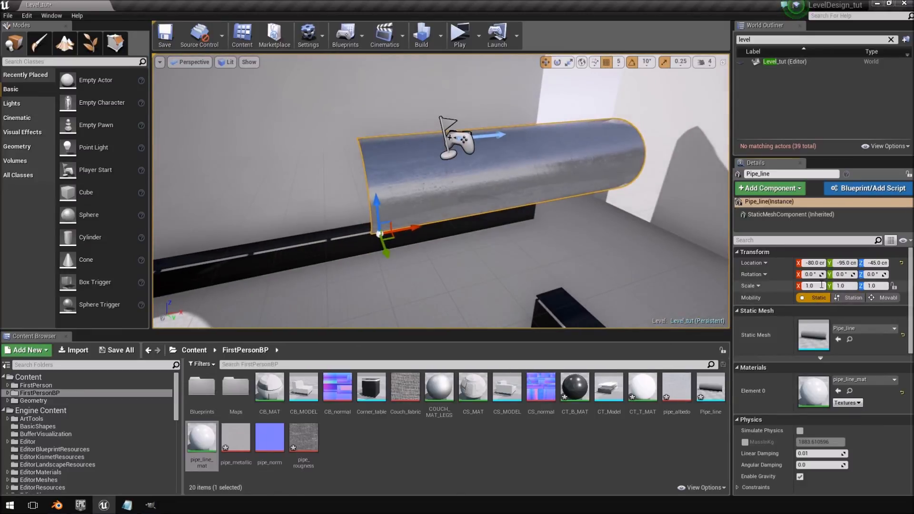
# Set the pipe's scale to 0.4 on the X, Y and Z axes.
pyautogui.click(821, 286)
pyautogui.write('0.4')
pyautogui.press('Tab')
pyautogui.write('0')
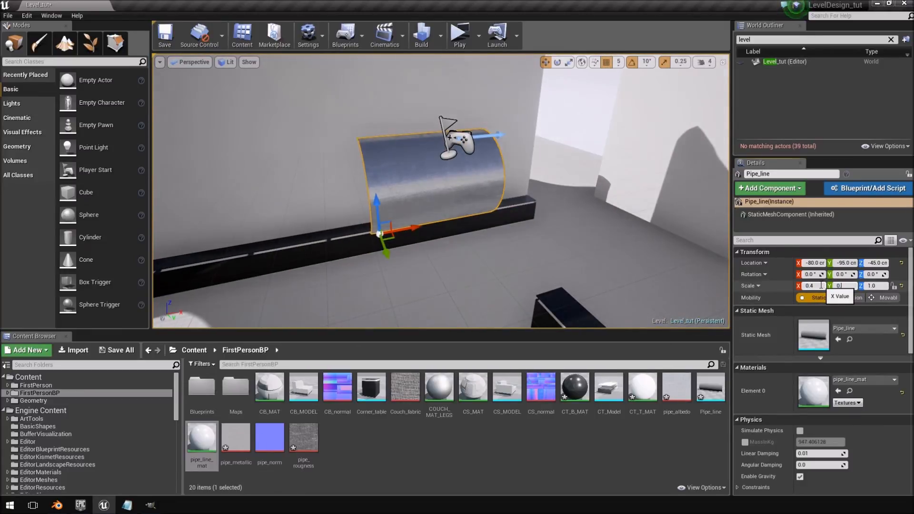
pyautogui.write('.4')
pyautogui.press('Tab')
pyautogui.write('0.4')
pyautogui.press('Return')
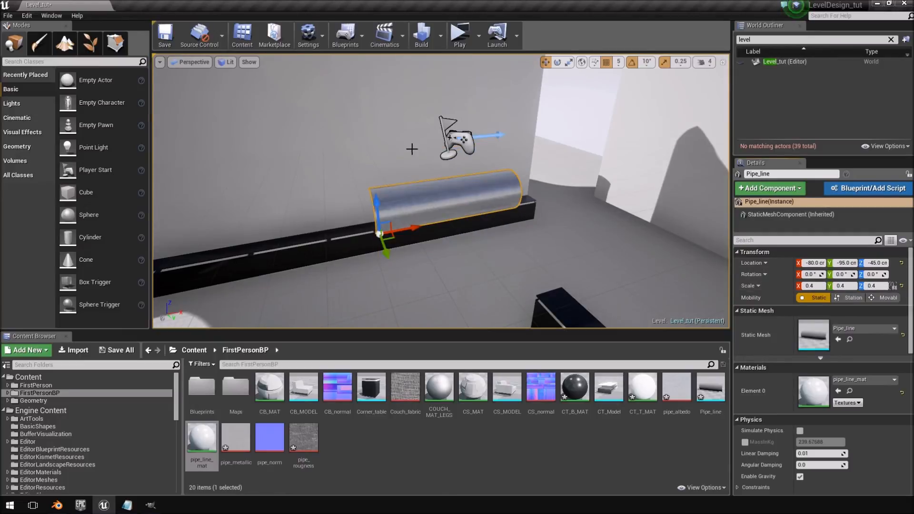
# Raise the pipe to Z 195 cm and move it along the wall to about X 495, Y -220 cm.
pyautogui.moveTo(420, 210); pyautogui.dragTo(417, 210, button='right')
pyautogui.press('a')
pyautogui.moveTo(465, 100); pyautogui.dragTo(471, 15)
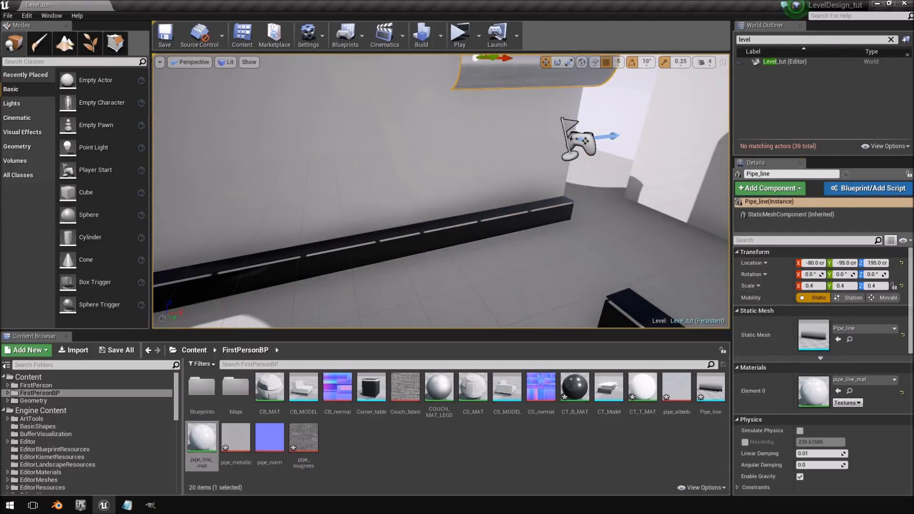
pyautogui.press('w')
pyautogui.moveTo(456, 166); pyautogui.dragTo(557, 188, button='right')
pyautogui.press('s')
pyautogui.press('s')
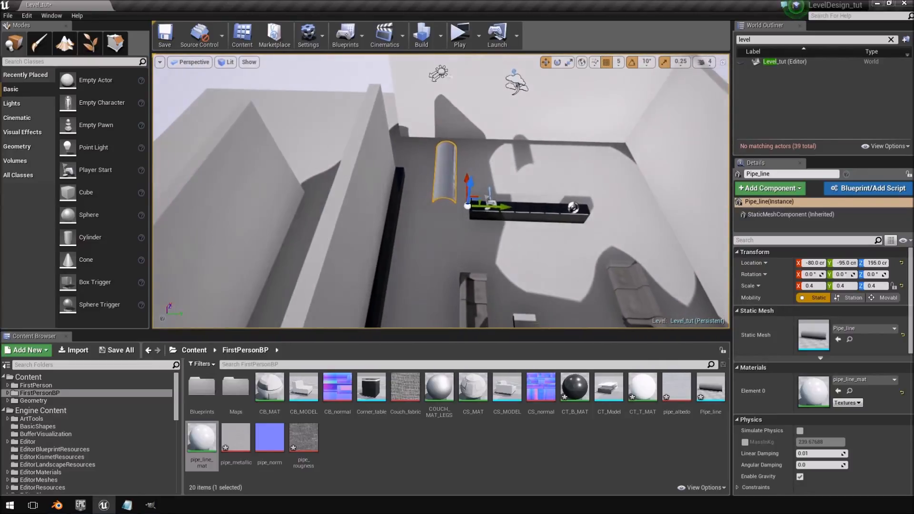
pyautogui.moveTo(490, 205); pyautogui.dragTo(421, 197)
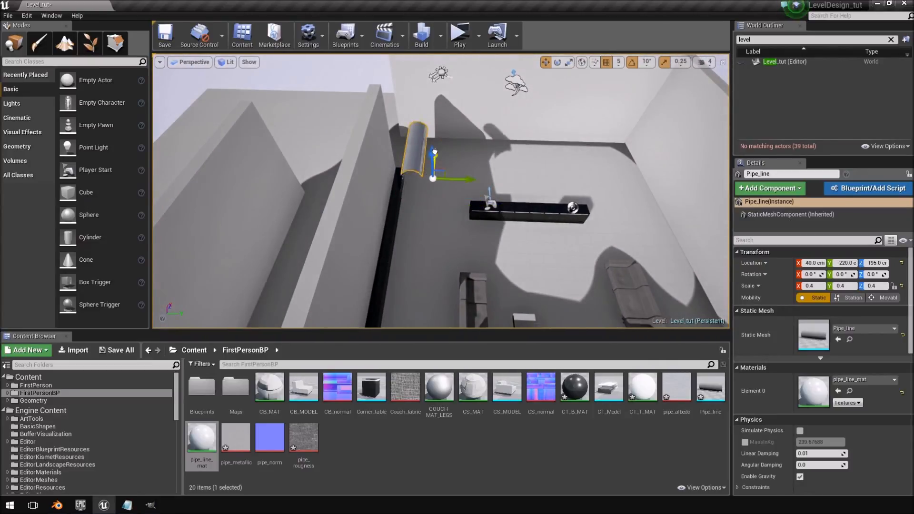
pyautogui.moveTo(435, 157); pyautogui.dragTo(443, 76)
# Duplicate the pipe along X to about 215 cm so the copy continues the first segment.
pyautogui.moveTo(442, 89); pyautogui.dragTo(444, 137, button='right')
pyautogui.press('w')
pyautogui.press('d')
pyautogui.keyDown('alt'); pyautogui.moveTo(455, 141); pyautogui.dragTo(263, 154); pyautogui.keyUp('alt')
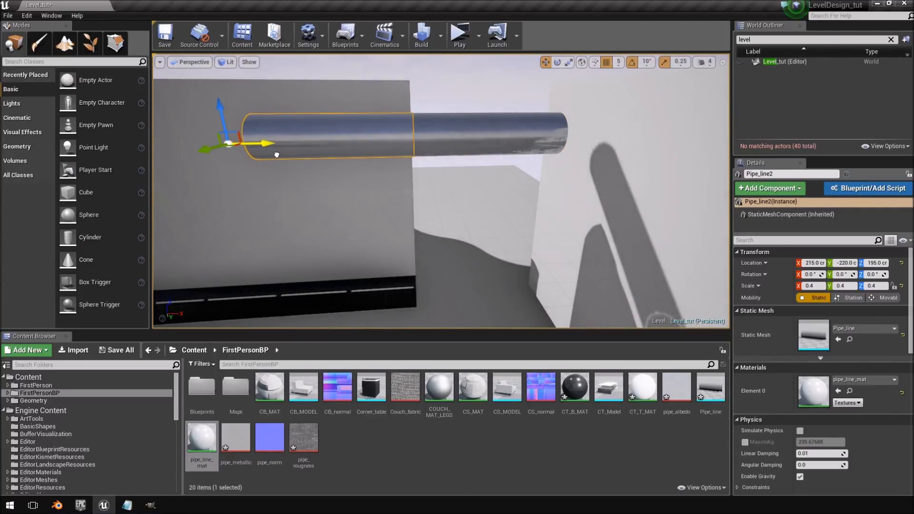
# Examine the seam and surface texture where the two pipe segments meet.
pyautogui.click(477, 207)
pyautogui.moveTo(477, 207); pyautogui.dragTo(467, 157, button='right')
pyautogui.press('w')
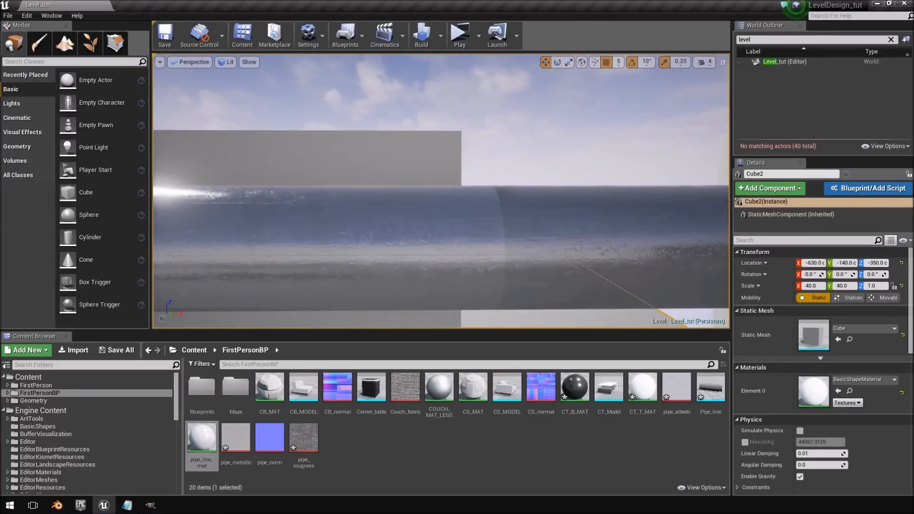
pyautogui.click(565, 209)
pyautogui.moveTo(565, 209); pyautogui.dragTo(564, 187, button='right')
pyautogui.press('q')
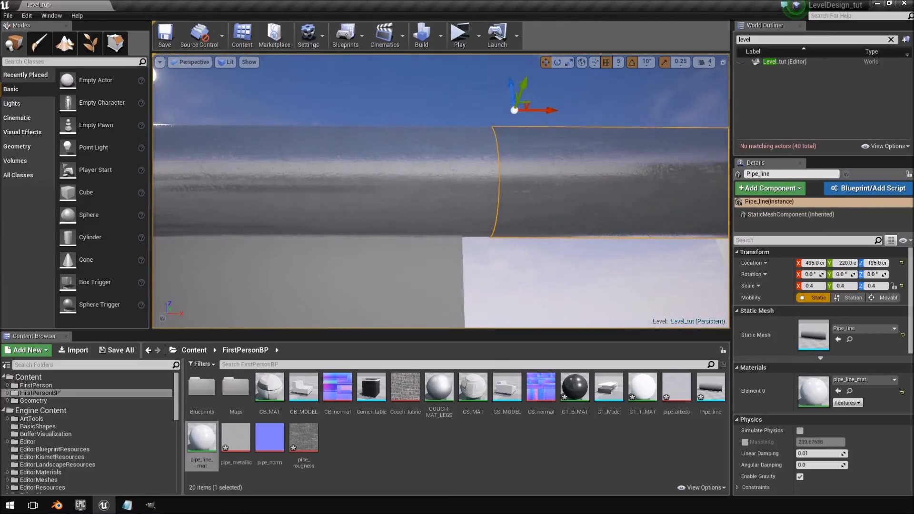
pyautogui.click(585, 98)
pyautogui.press('d')
# Duplicate the second pipe segment along X to extend the line with a third segment.
pyautogui.moveTo(450, 167); pyautogui.dragTo(426, 161, button='right')
pyautogui.press('a')
pyautogui.press('w')
pyautogui.press('s')
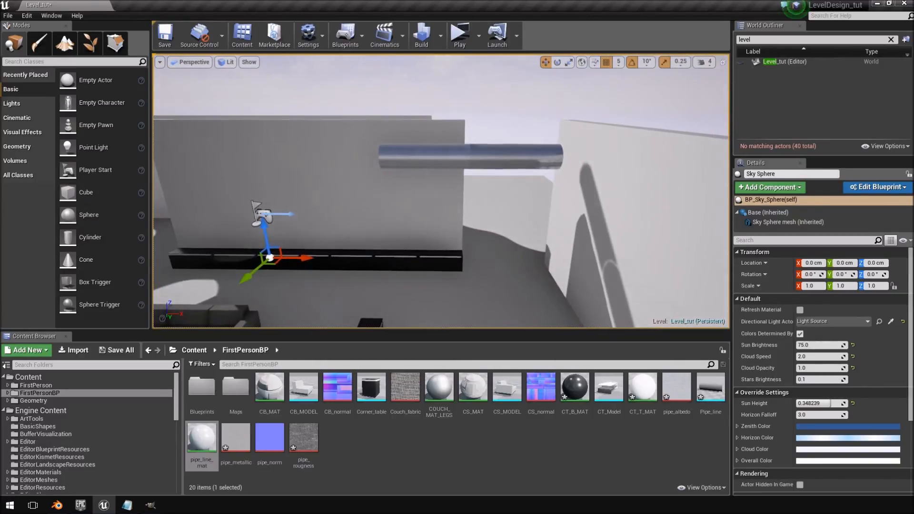
pyautogui.click(427, 162)
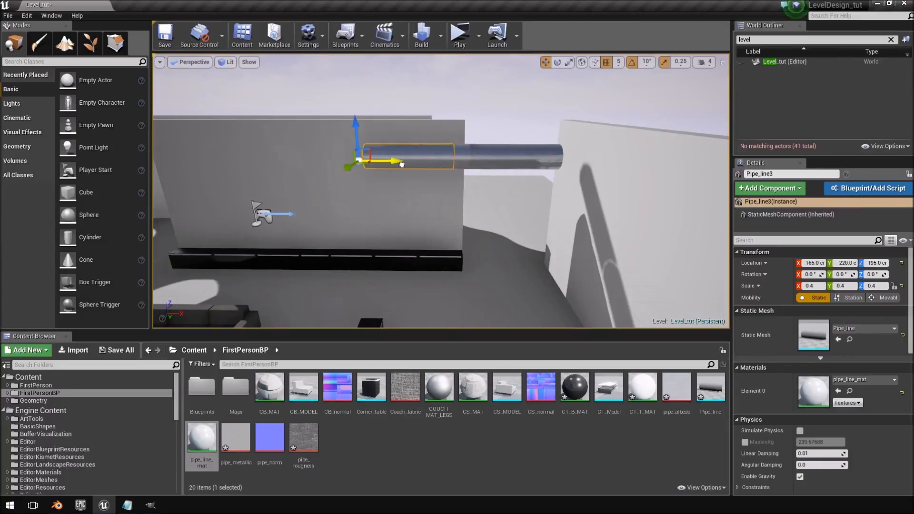
pyautogui.moveTo(401, 164); pyautogui.dragTo(313, 172)
# Duplicate the third pipe segment along X to about -345 cm as a fourth segment.
pyautogui.moveTo(364, 166); pyautogui.dragTo(365, 166, button='right')
pyautogui.press('a')
pyautogui.click(501, 119)
pyautogui.press('w')
pyautogui.moveTo(501, 119); pyautogui.dragTo(506, 135, button='right')
pyautogui.press('s')
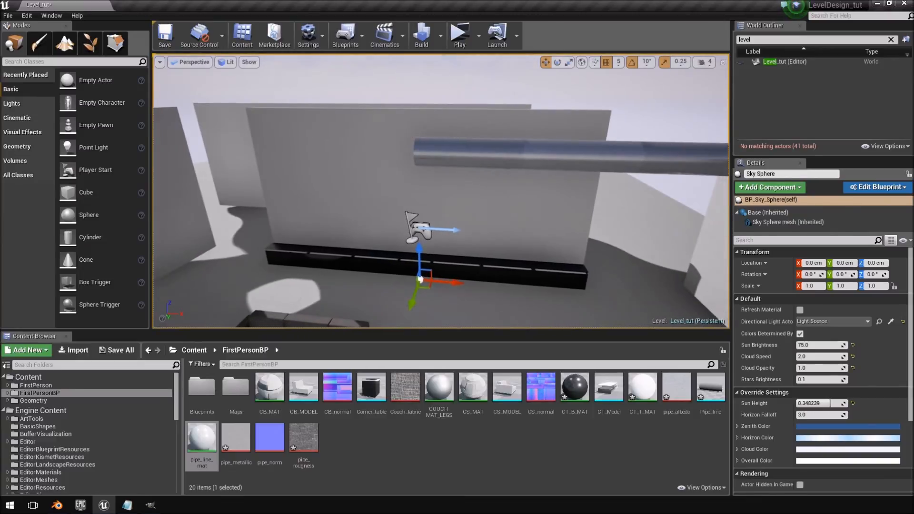
pyautogui.click(457, 163)
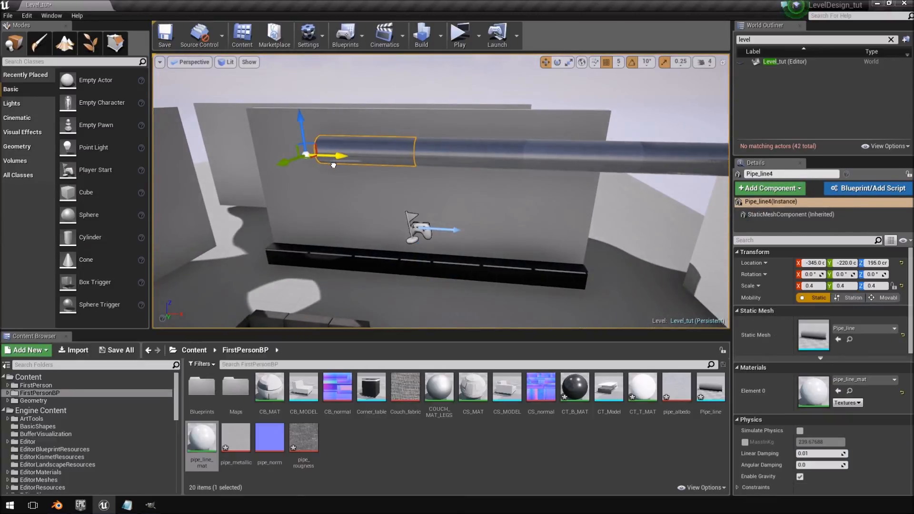
# Inspect the pipe line's metal surface and reflections up close and from around the room.
pyautogui.click(479, 98)
pyautogui.moveTo(480, 98); pyautogui.dragTo(480, 98, button='right')
pyautogui.press('w')
pyautogui.press('a')
pyautogui.moveTo(345, 128); pyautogui.dragTo(345, 129, button='right')
pyautogui.moveTo(434, 130); pyautogui.dragTo(435, 131, button='right')
pyautogui.moveTo(441, 190); pyautogui.dragTo(540, 159, button='right')
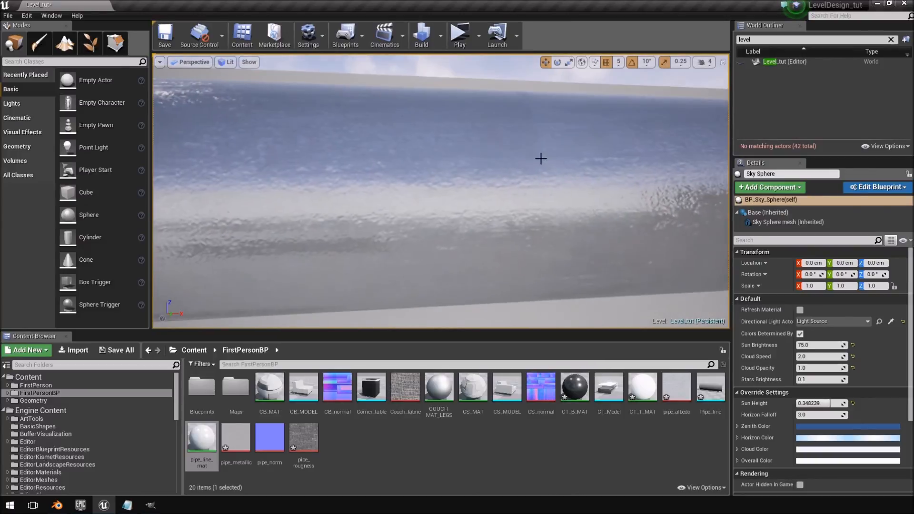
pyautogui.moveTo(441, 191); pyautogui.dragTo(431, 150, button='right')
pyautogui.press('s')
pyautogui.press('d')
pyautogui.click(518, 151)
pyautogui.moveTo(518, 151); pyautogui.dragTo(559, 142, button='right')
pyautogui.press('s')
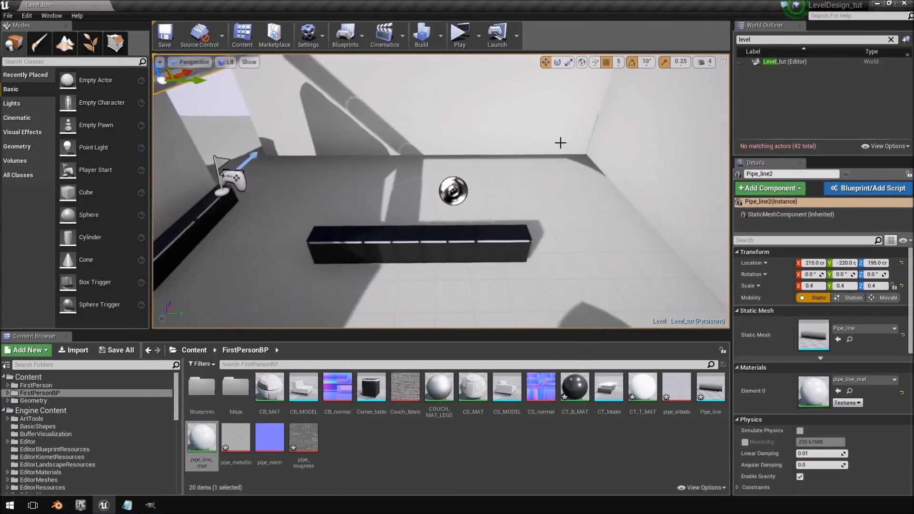
# Move the sphere reflection capture within the room to about X -50, Y 330, Z 70 cm.
pyautogui.click(449, 191)
pyautogui.moveTo(448, 191); pyautogui.dragTo(381, 190, button='right')
pyautogui.press('d')
pyautogui.moveTo(460, 185); pyautogui.dragTo(500, 173)
pyautogui.moveTo(491, 201); pyautogui.dragTo(505, 142, button='right')
pyautogui.moveTo(540, 240); pyautogui.dragTo(545, 271, button='right')
pyautogui.moveTo(552, 261); pyautogui.dragTo(469, 270)
# Check the reflections on the pipe line from several viewpoints around the room.
pyautogui.press('s')
pyautogui.moveTo(517, 228); pyautogui.dragTo(277, 96, button='right')
pyautogui.press('w')
pyautogui.moveTo(481, 232); pyautogui.dragTo(461, 160, button='right')
pyautogui.press('s')
pyautogui.moveTo(464, 194); pyautogui.dragTo(592, 257, button='right')
pyautogui.press('w')
pyautogui.press('s')
pyautogui.moveTo(394, 152)
pyautogui.mouseDown(button='right')
pyautogui.moveTo(457, 167)
pyautogui.moveTo(404, 110)
pyautogui.moveTo(390, 152)
pyautogui.mouseUp(button='right')
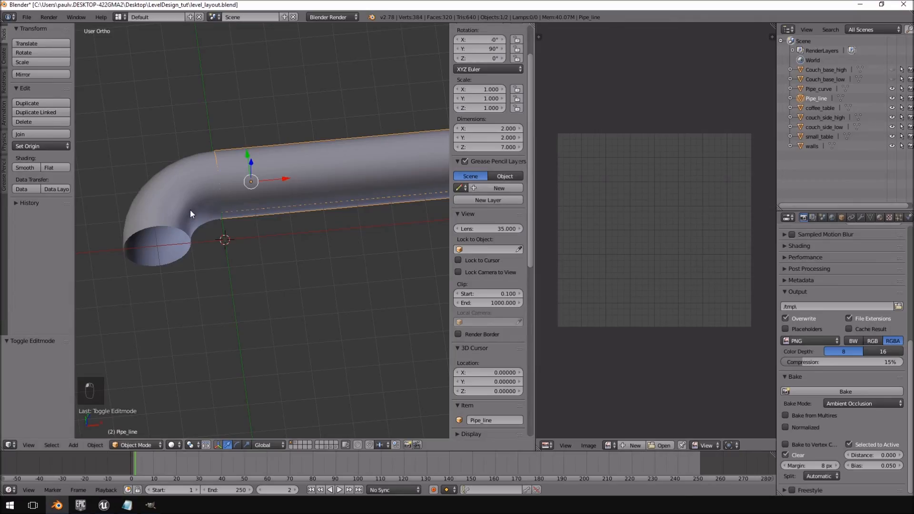
# In Blender, select the Pipe_curve object and export it to the LevelDesign_tut folder as Pipe_curve.fbx.
pyautogui.press('Tab')
pyautogui.press('Tab')
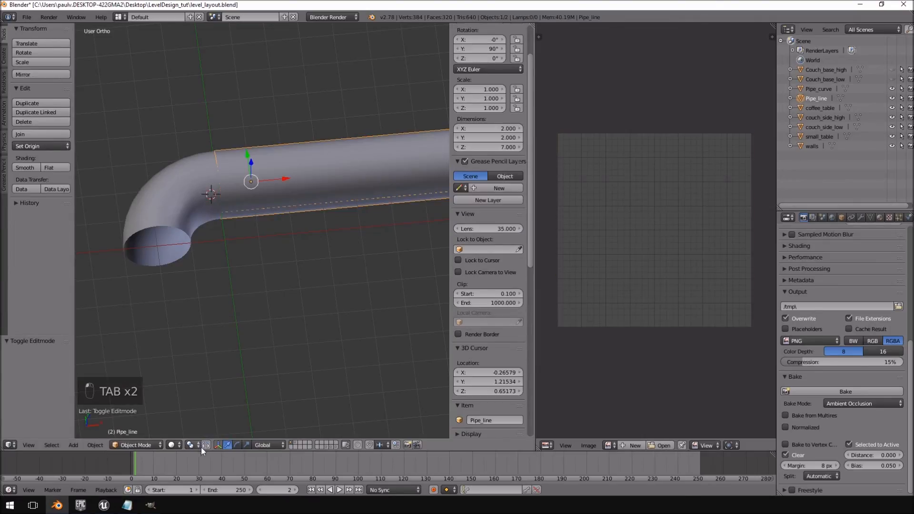
pyautogui.rightClick(169, 208)
pyautogui.click(26, 18)
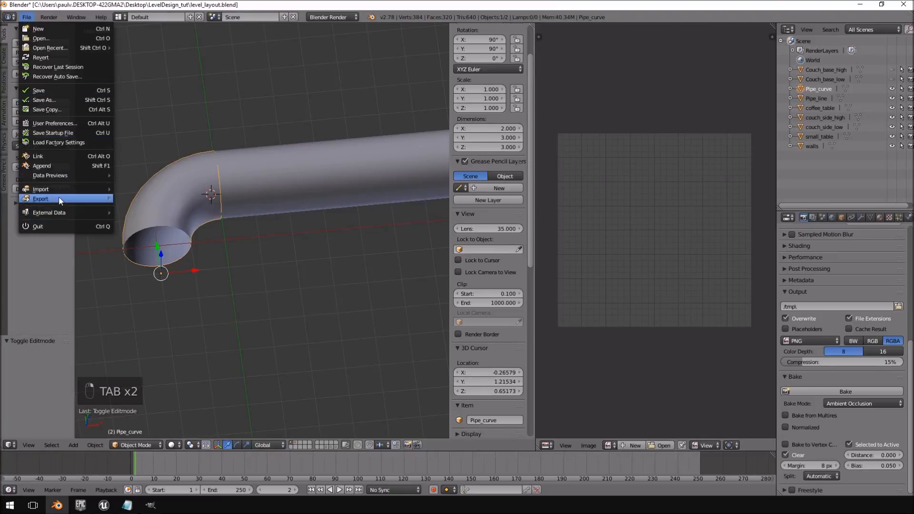
pyautogui.moveTo(62, 202)
pyautogui.click(152, 227)
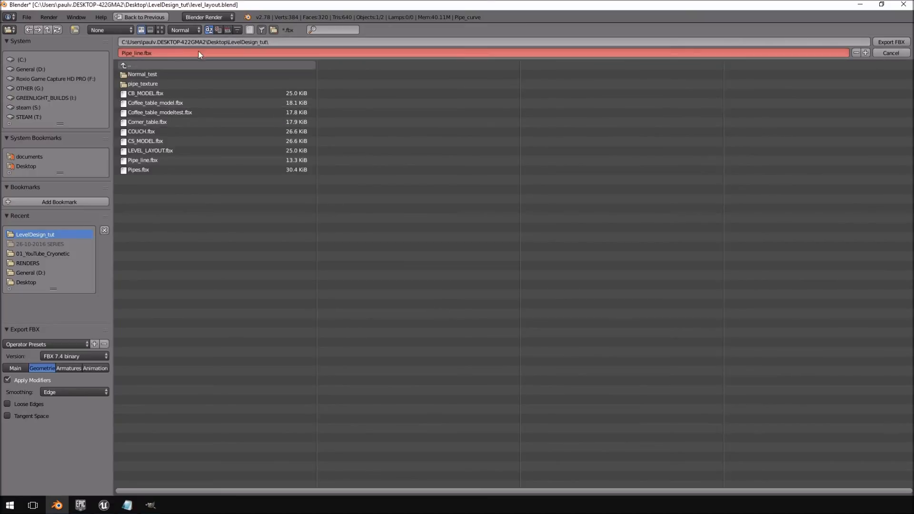
pyautogui.click(135, 54)
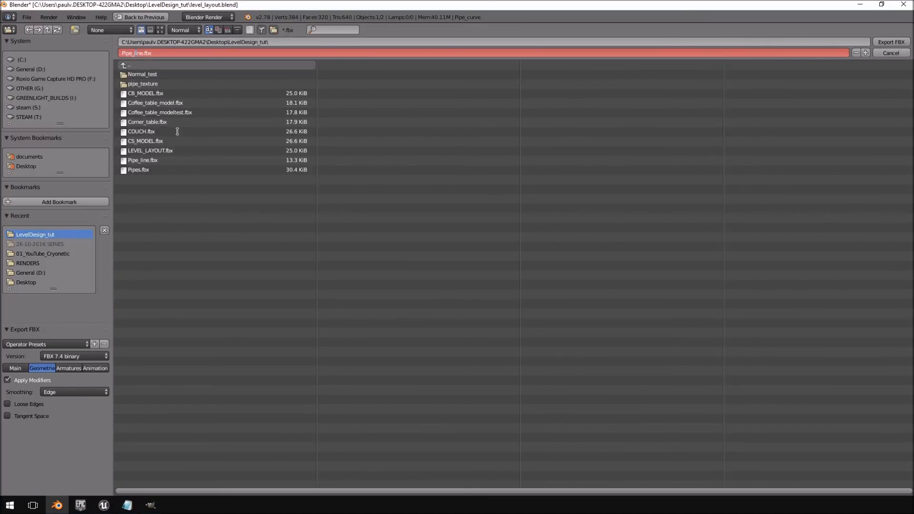
pyautogui.press('Delete')
pyautogui.press('Delete')
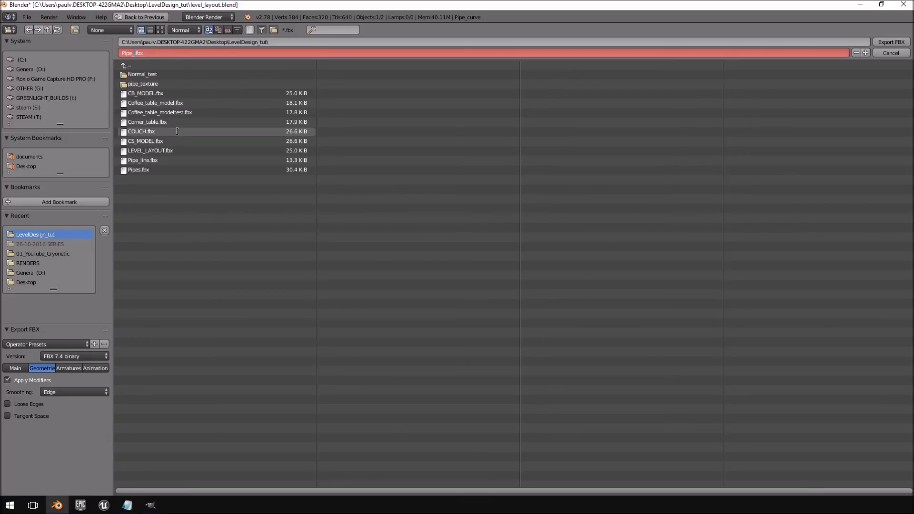
pyautogui.press('Return')
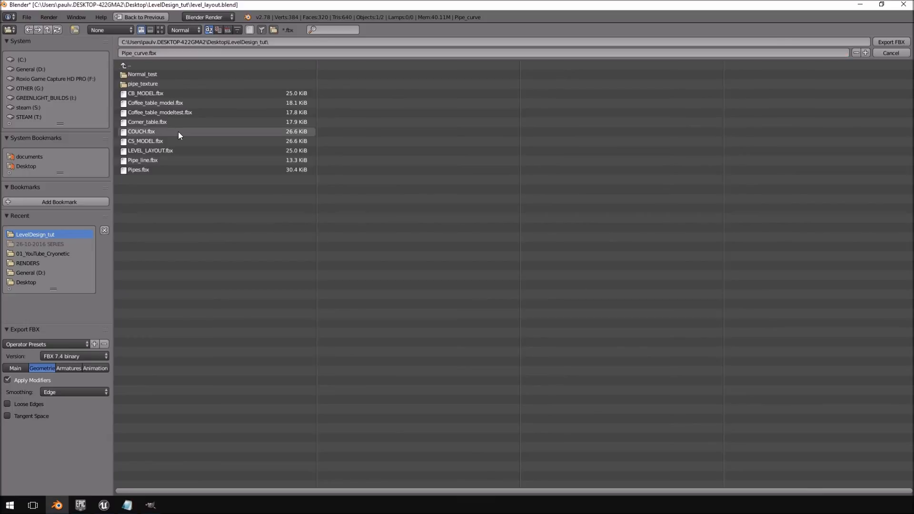
pyautogui.click(901, 45)
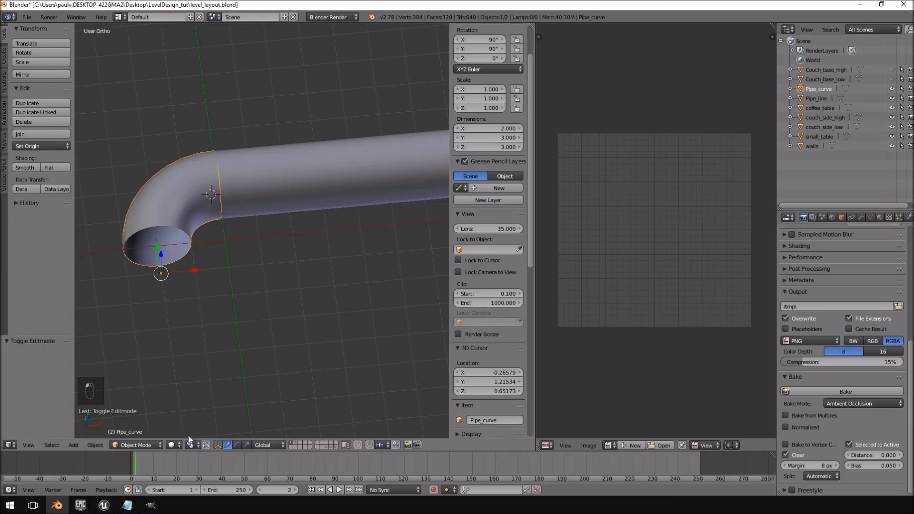
# Switch back to Unreal and import Pipe_curve.fbx from the LevelDesign_tut folder into FirstPersonBP.
pyautogui.click(862, 5)
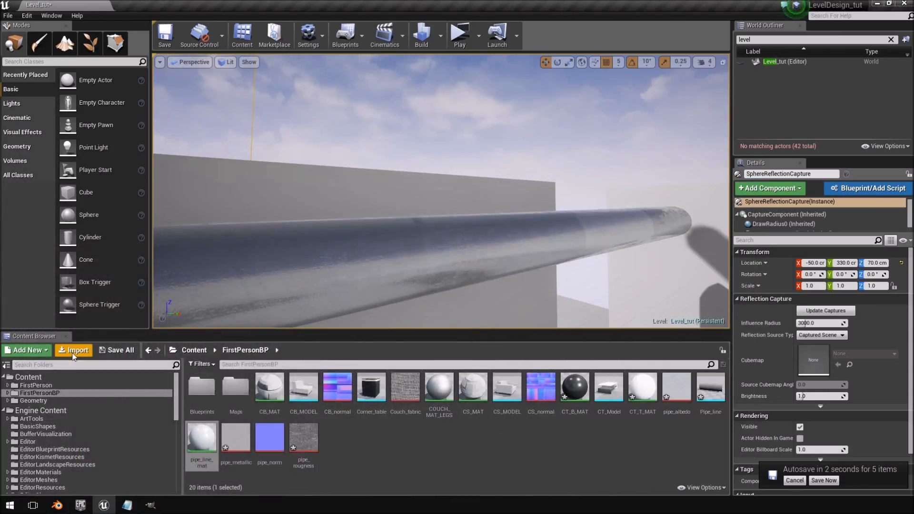
pyautogui.click(73, 353)
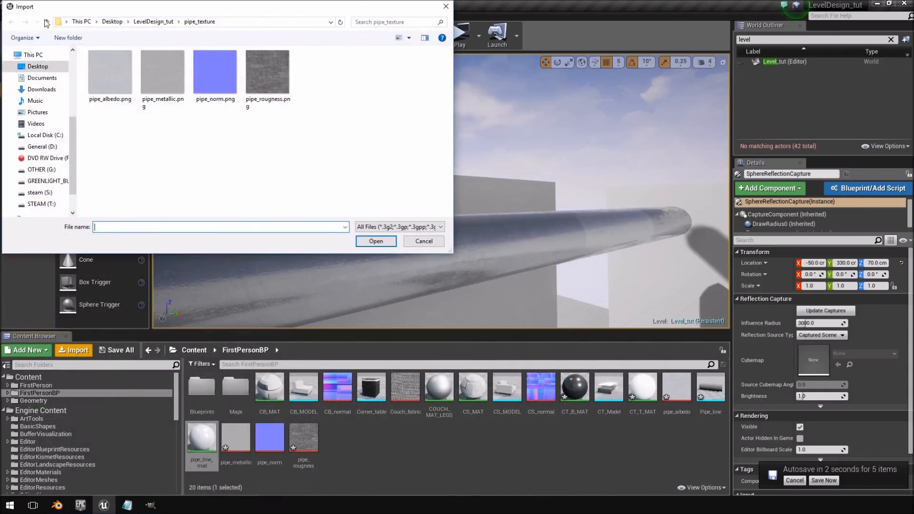
pyautogui.click(46, 22)
pyautogui.scroll(-1, 139, 176)
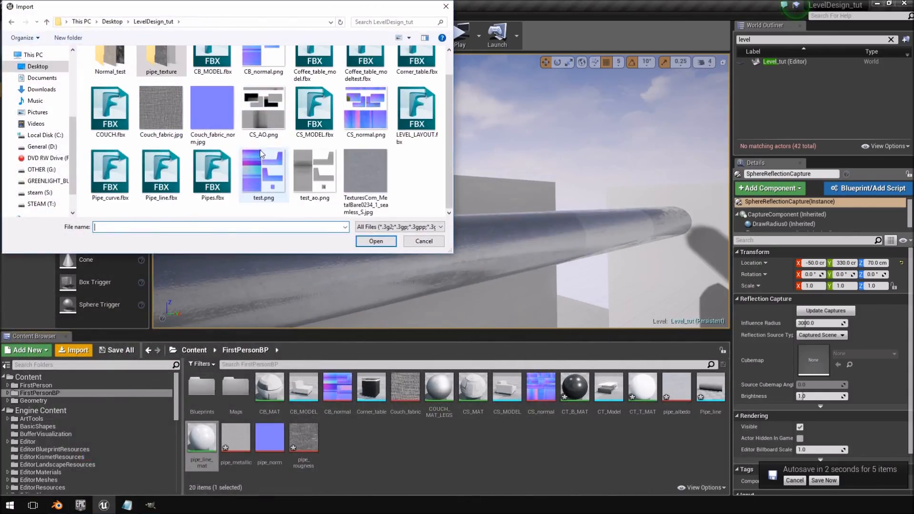
pyautogui.click(139, 176)
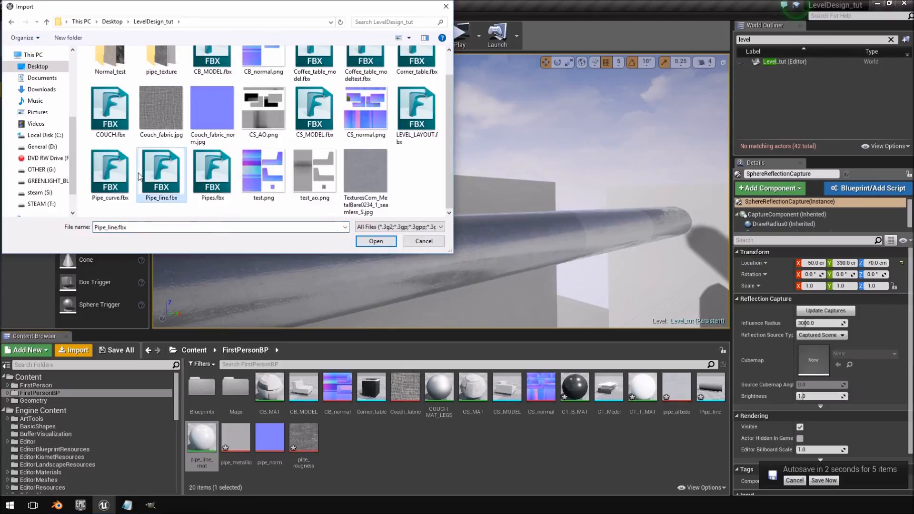
pyautogui.doubleClick(103, 178)
pyautogui.click(498, 389)
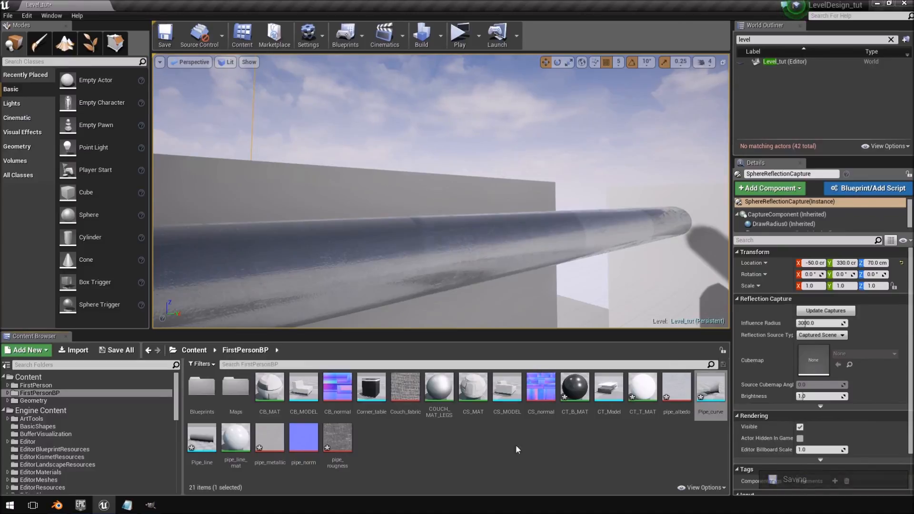
# Place the Pipe_curve mesh in the level near the far end of the pipe line.
pyautogui.moveTo(709, 390); pyautogui.dragTo(660, 300)
pyautogui.moveTo(660, 300); pyautogui.dragTo(692, 318, button='right')
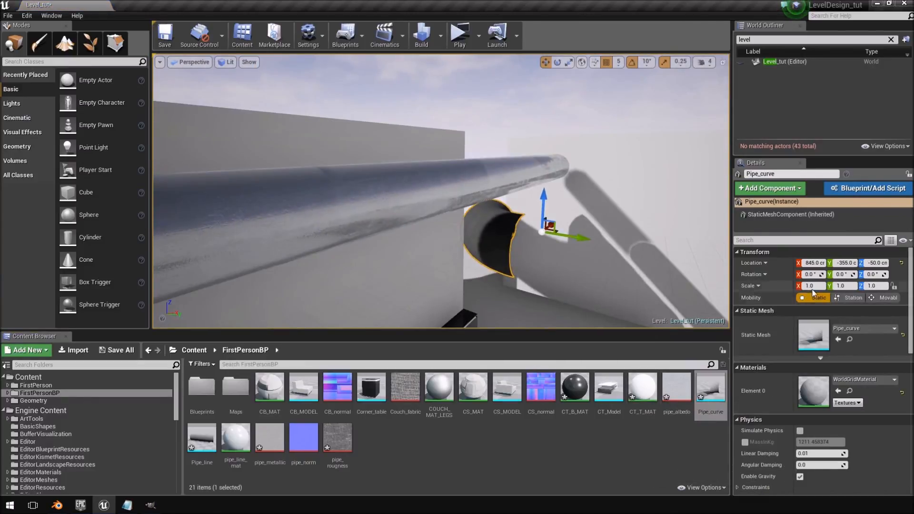
# Scale the Pipe_curve mesh down uniformly to 0.5 and raise it to about the height of the pipe line.
pyautogui.press('e')
pyautogui.press('r')
pyautogui.moveTo(543, 233)
pyautogui.mouseDown()
pyautogui.moveTo(533, 257)
pyautogui.moveTo(548, 222)
pyautogui.mouseUp()
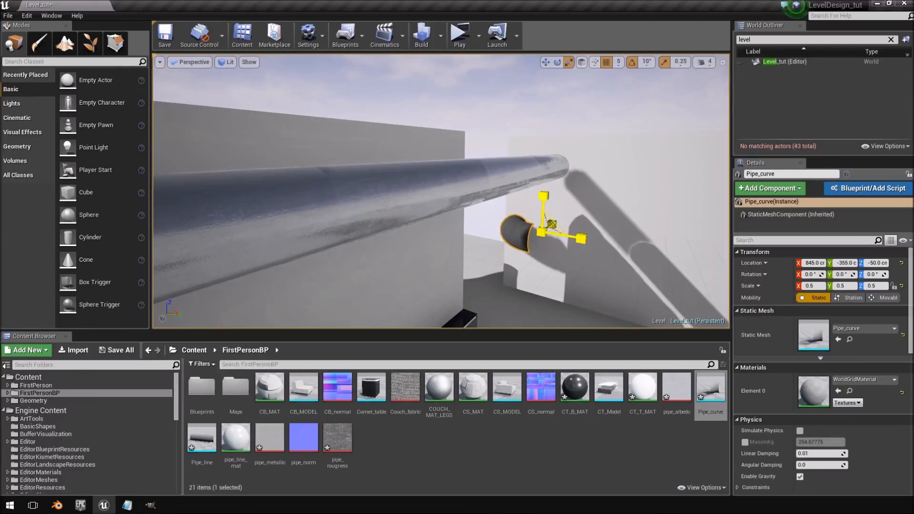
pyautogui.moveTo(555, 223); pyautogui.dragTo(576, 121)
# Rotate the curved pipe -90° about the X axis and reduce its uniform scale to 0.4.
pyautogui.moveTo(578, 142); pyautogui.dragTo(514, 143, button='right')
pyautogui.press('e')
pyautogui.moveTo(513, 195); pyautogui.dragTo(490, 236)
pyautogui.press('r')
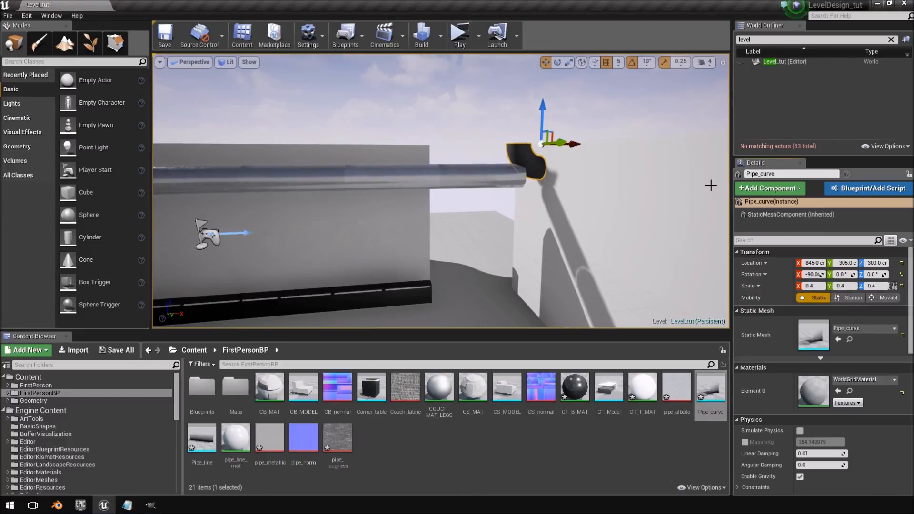
# Move the curved pipe along X to the opposite end of the pipe line and apply the pipe_line_mat material to it.
pyautogui.moveTo(573, 144); pyautogui.dragTo(214, 142)
pyautogui.moveTo(271, 181); pyautogui.dragTo(242, 174, button='right')
pyautogui.press('a')
pyautogui.press('w')
pyautogui.moveTo(236, 438); pyautogui.dragTo(430, 206)
# Align the curved pipe with the open end of the straight pipe at X -345, Y -300, Z 275 cm.
pyautogui.press('w')
pyautogui.moveTo(429, 205); pyautogui.dragTo(429, 205, button='right')
pyautogui.moveTo(528, 169); pyautogui.dragTo(438, 177)
pyautogui.moveTo(398, 132); pyautogui.dragTo(398, 153)
pyautogui.press('w')
pyautogui.moveTo(399, 153); pyautogui.dragTo(398, 153, button='right')
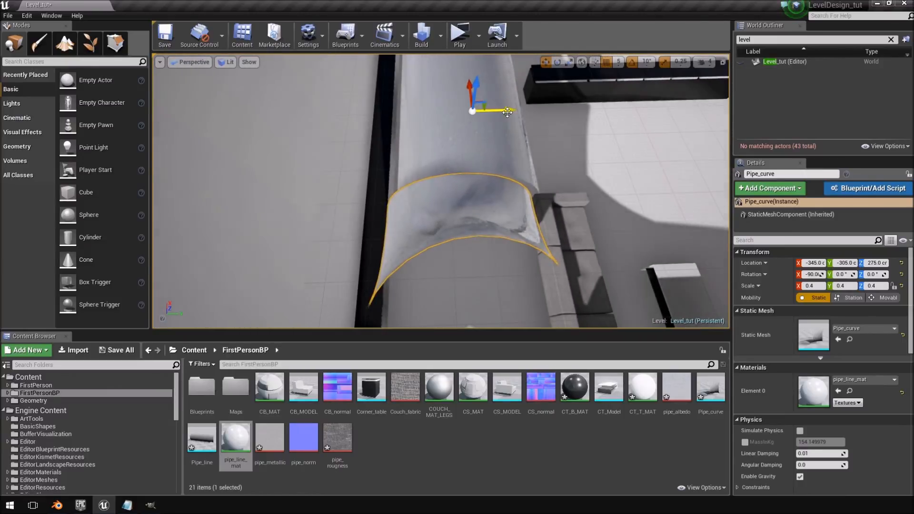
pyautogui.moveTo(518, 113); pyautogui.dragTo(518, 112, button='right')
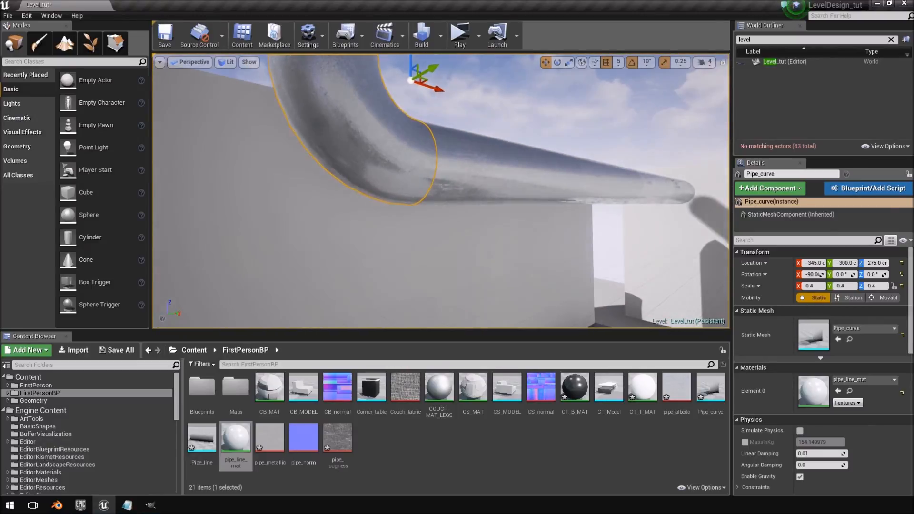
# Deselect the curved pipe and examine its joint and metal texture along the pipe line from several viewpoints.
pyautogui.click(688, 117)
pyautogui.moveTo(689, 117); pyautogui.dragTo(688, 117, button='right')
pyautogui.moveTo(690, 76); pyautogui.dragTo(689, 76, button='right')
pyautogui.moveTo(505, 71); pyautogui.dragTo(505, 197, button='right')
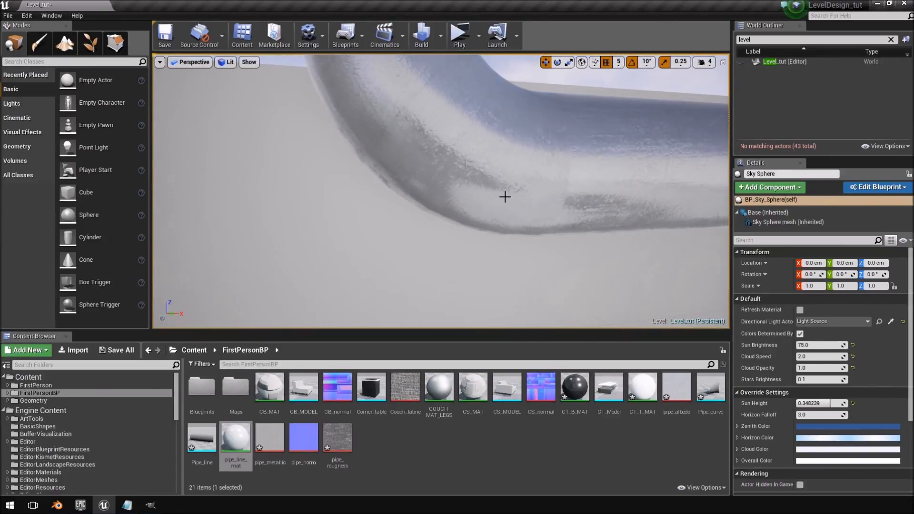
pyautogui.moveTo(564, 175); pyautogui.dragTo(282, 191, button='right')
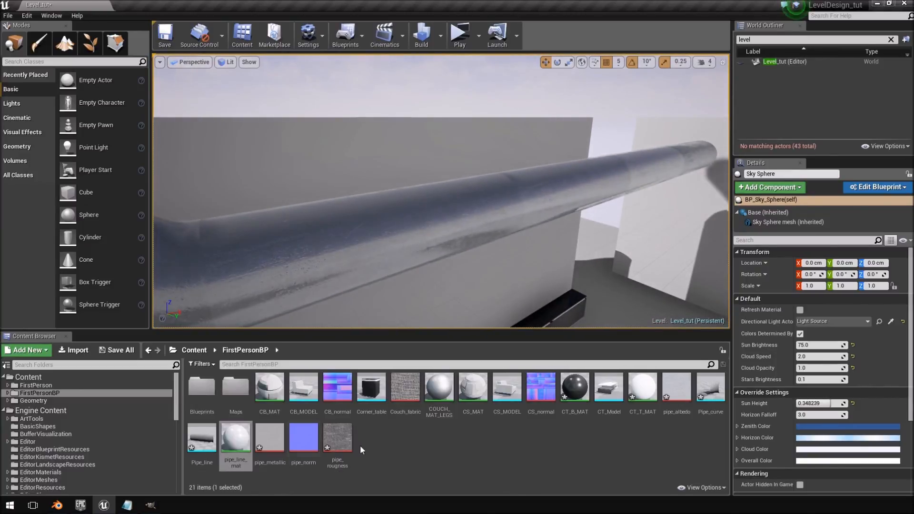
pyautogui.moveTo(479, 237); pyautogui.dragTo(479, 237, button='right')
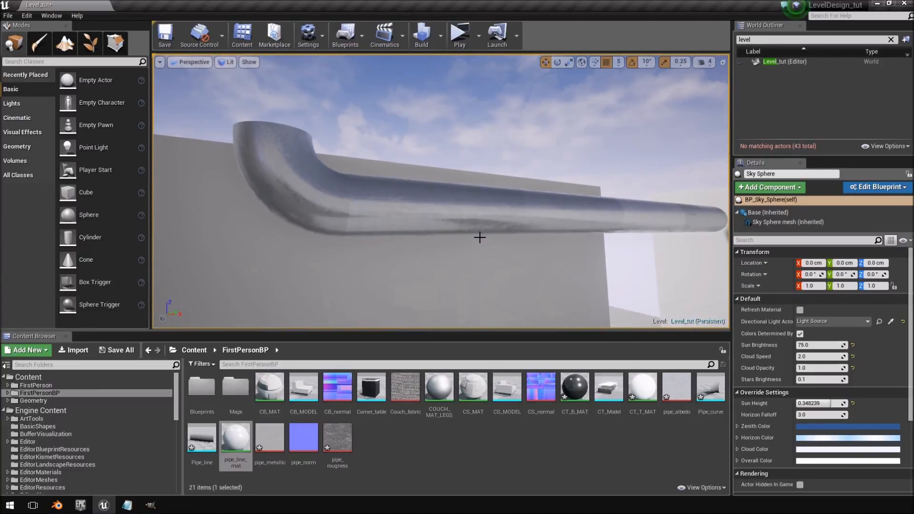